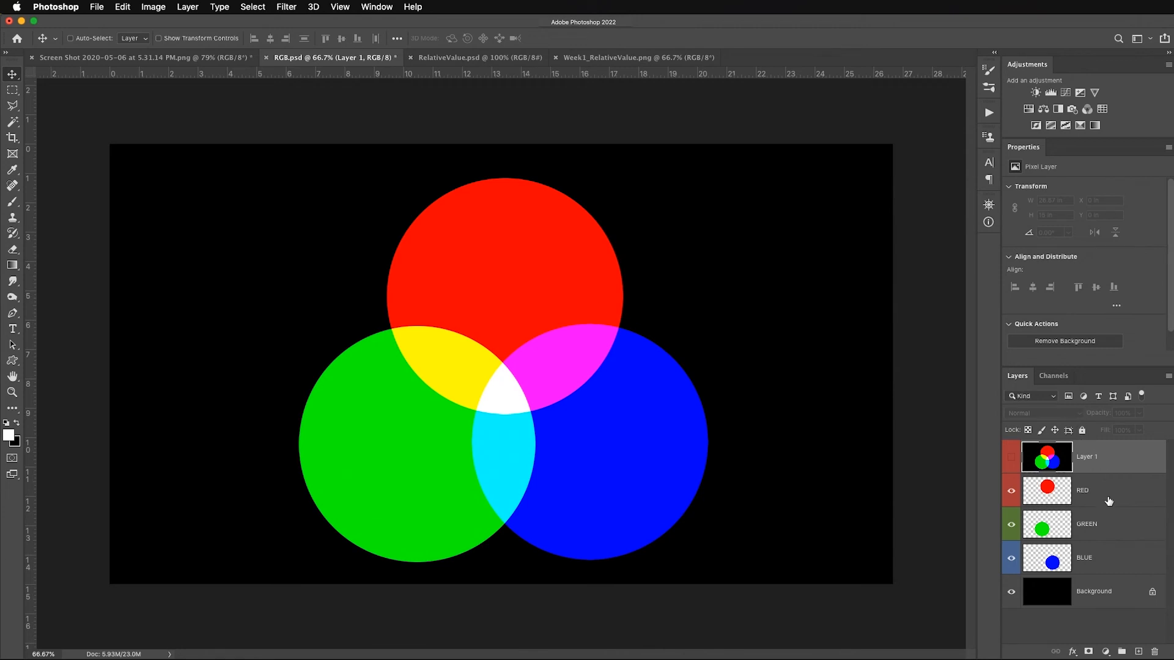
Move the red and blue circles outward so none of the three overlap, and inspect the blue circle's RGB values
drag(550, 270, 571, 214)
drag(636, 498, 700, 521)
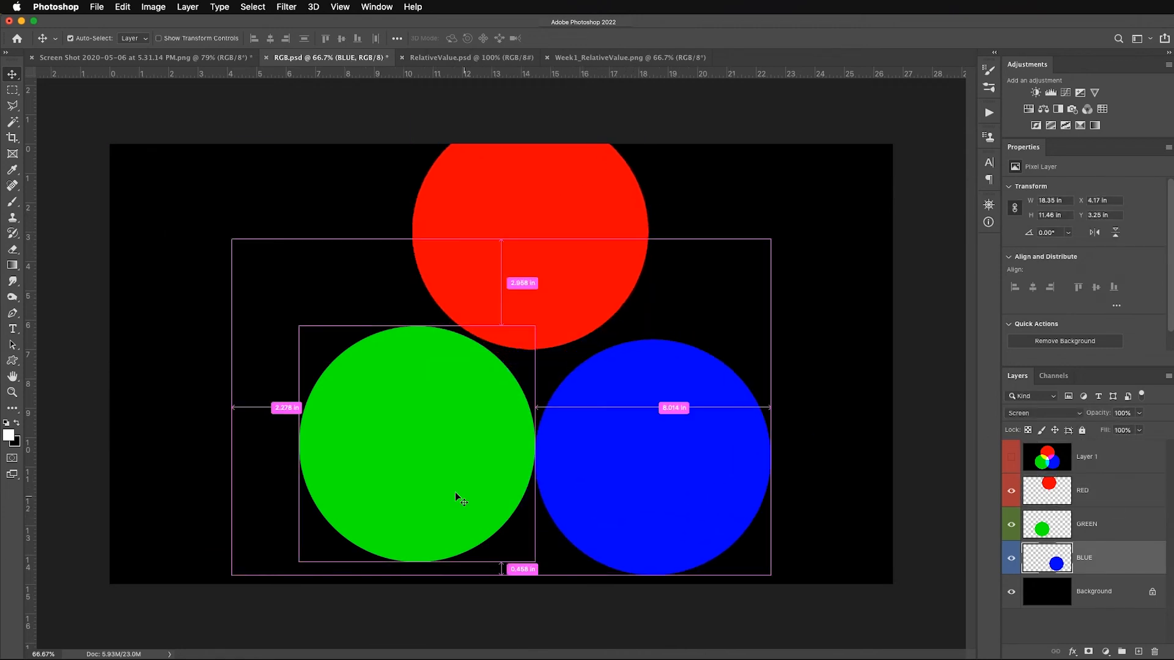
click(988, 223)
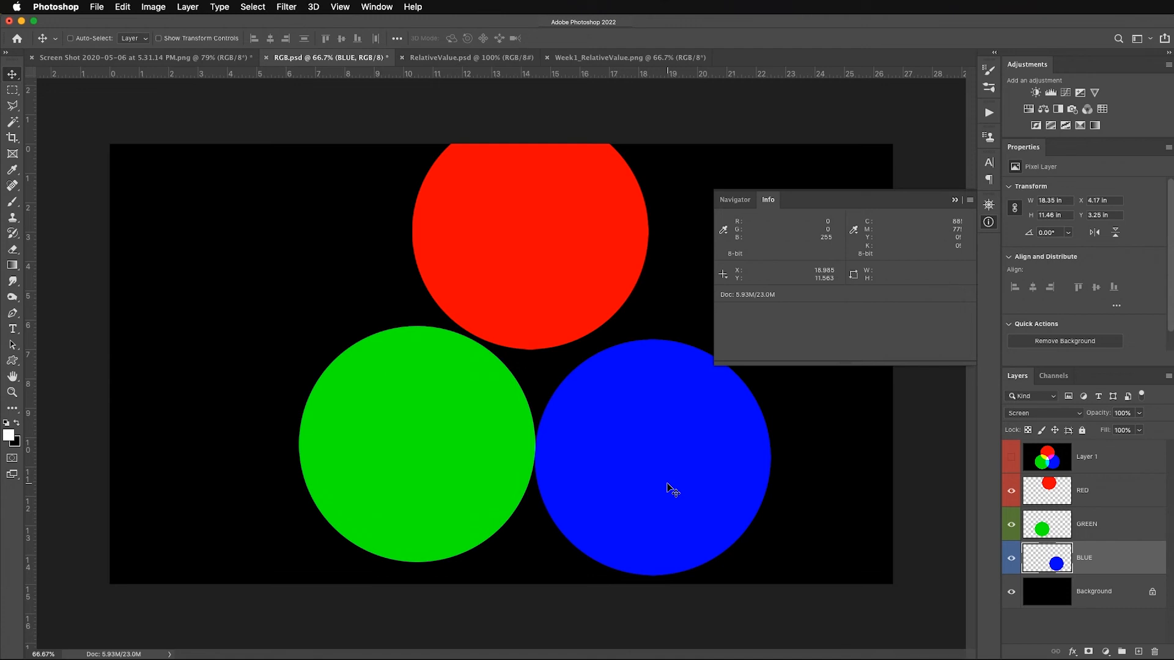
key(F8)
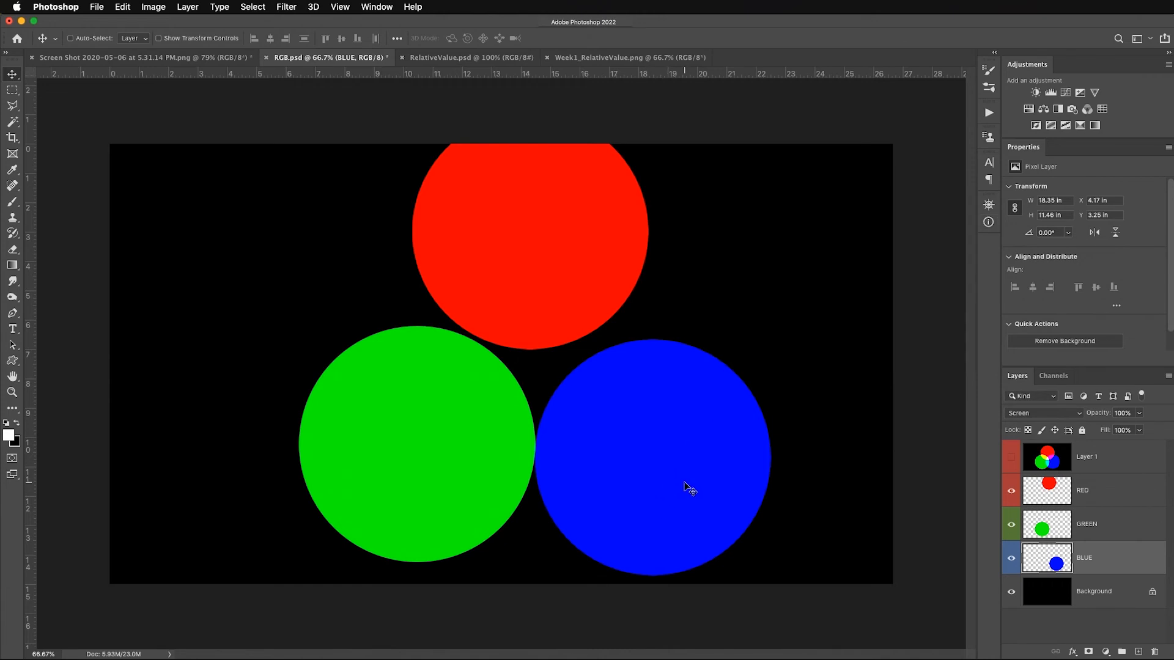
Move the blue and red circles back to overlap the green one, and inspect the RGB values where all three meet
drag(696, 484, 623, 465)
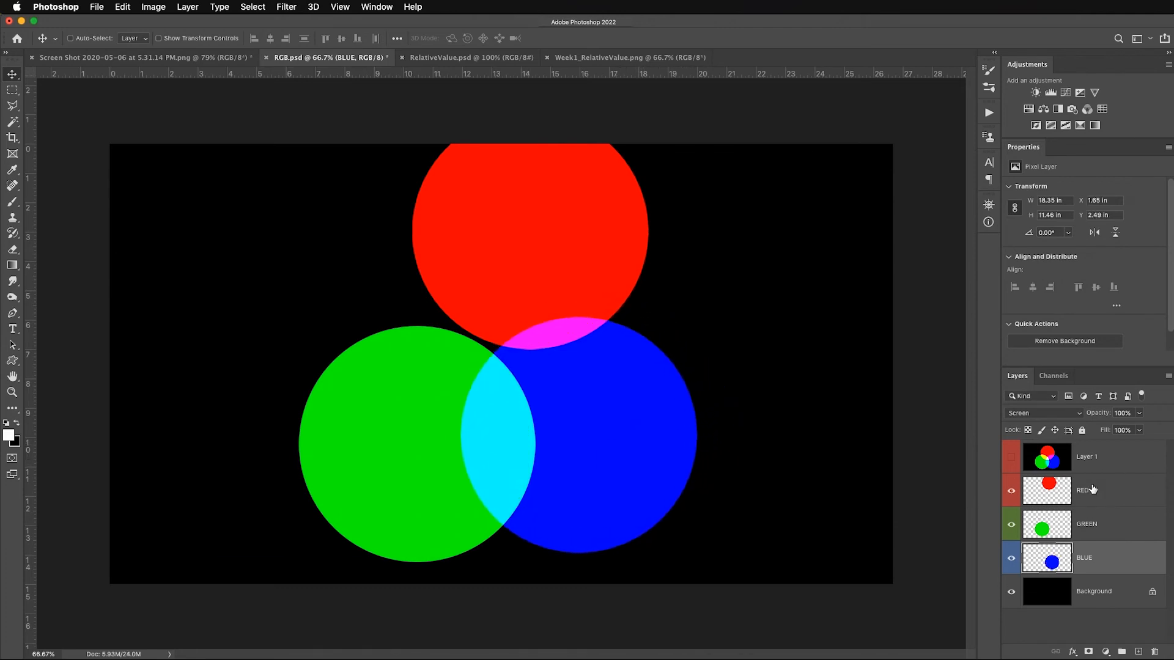
click(1106, 494)
drag(526, 243, 486, 298)
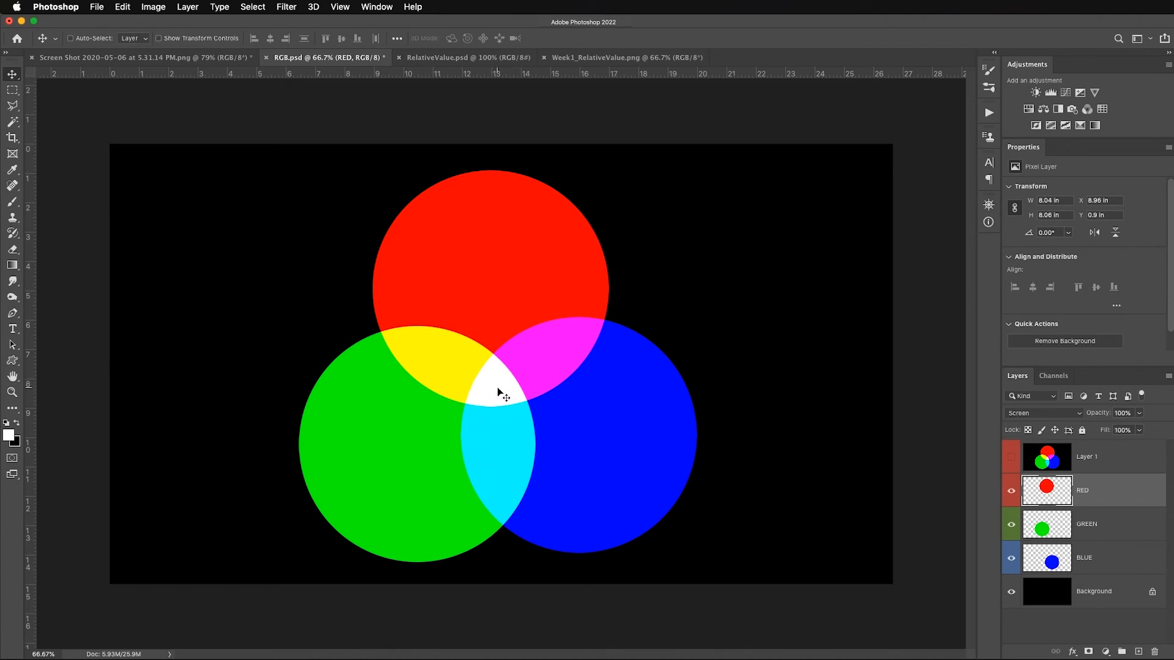
click(988, 221)
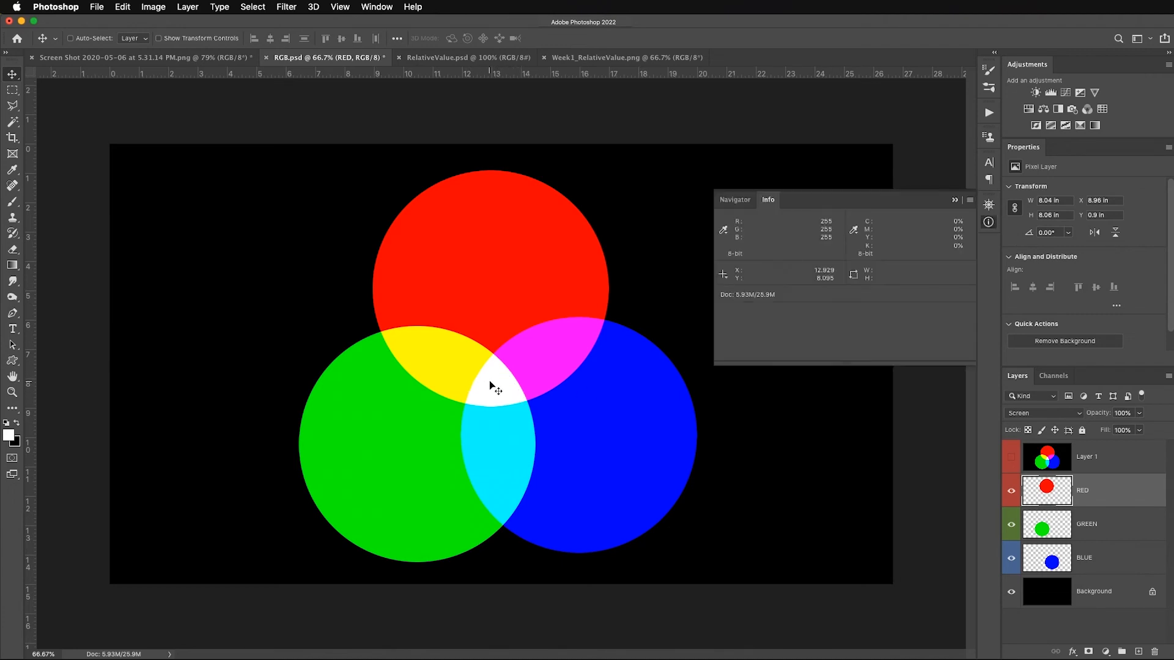
Add a Hue/Saturation adjustment layer above the RED layer and lower its saturation to the minimum
click(1028, 109)
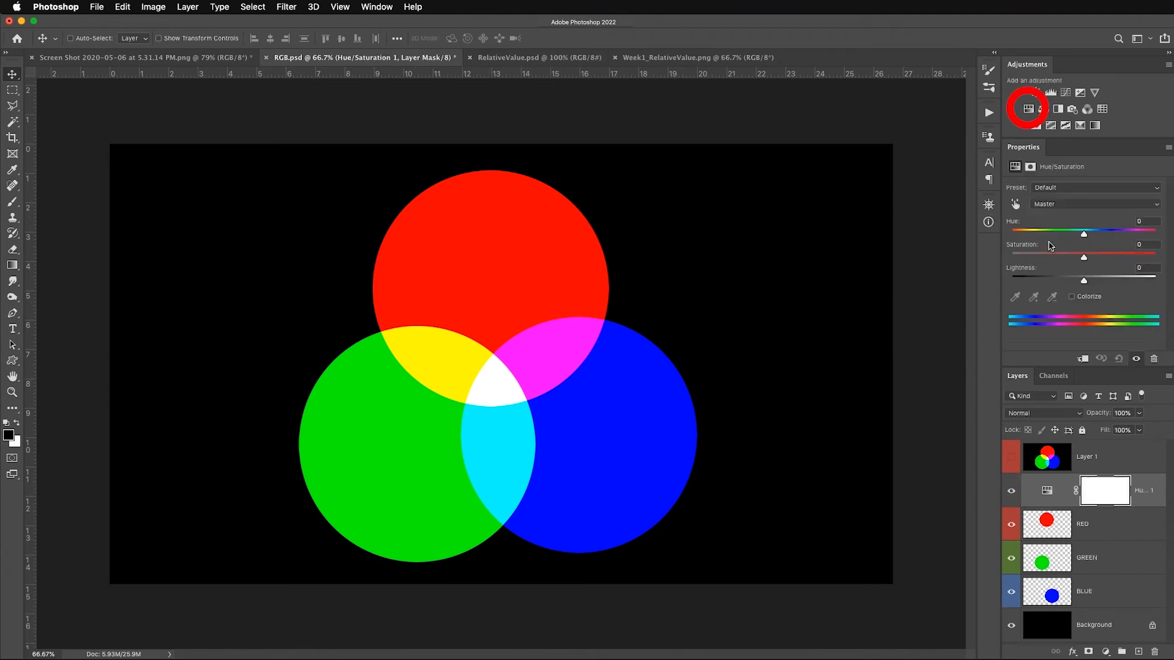
drag(1083, 257, 982, 258)
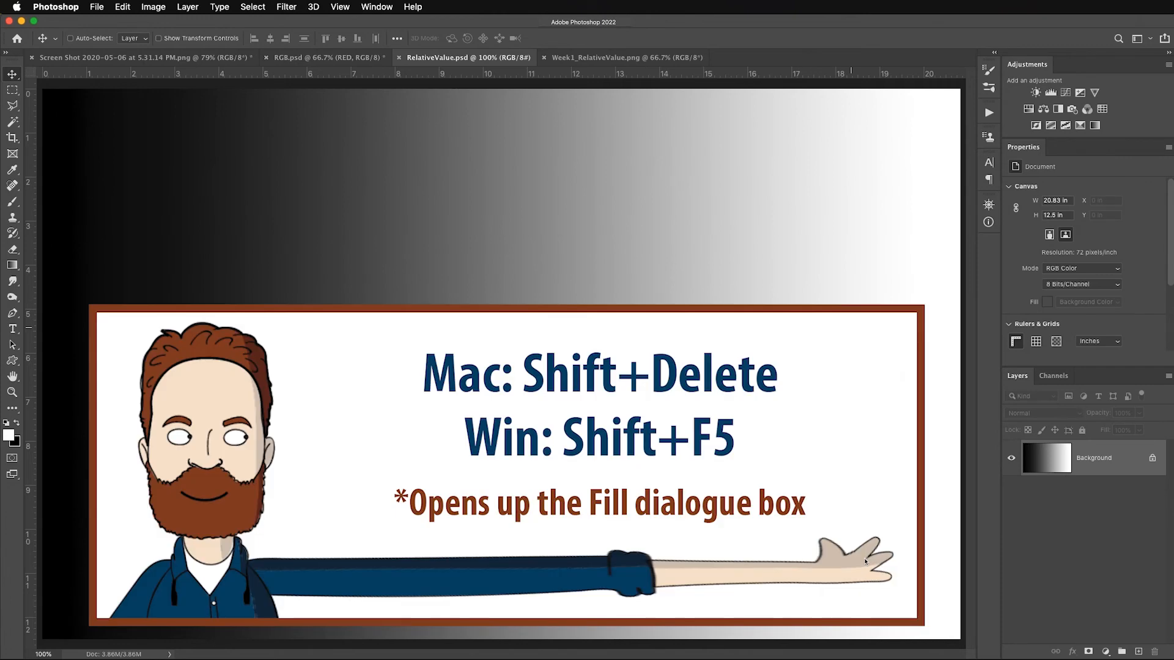
Fill the Background layer of RelativeValue.psd with white in Normal mode at 100% opacity
key(shift+BackSpace)
click(799, 141)
click(797, 154)
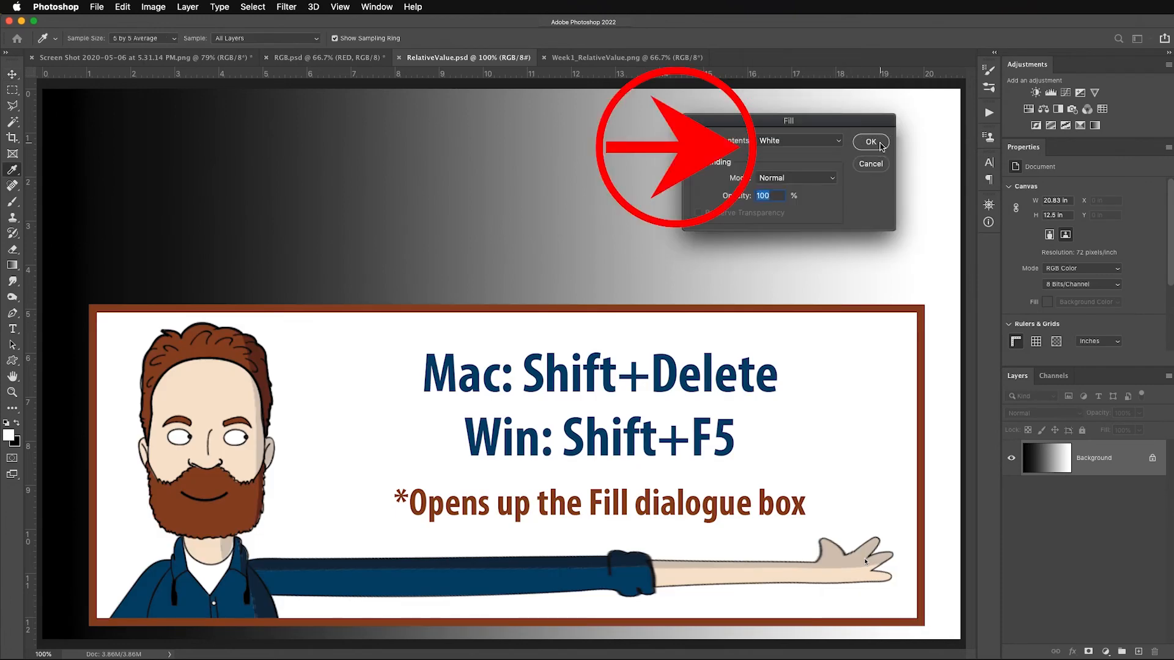
click(870, 141)
Apply a linear black-to-white gradient horizontally across the canvas, with black on the left, using the default colors
key(v)
click(11, 265)
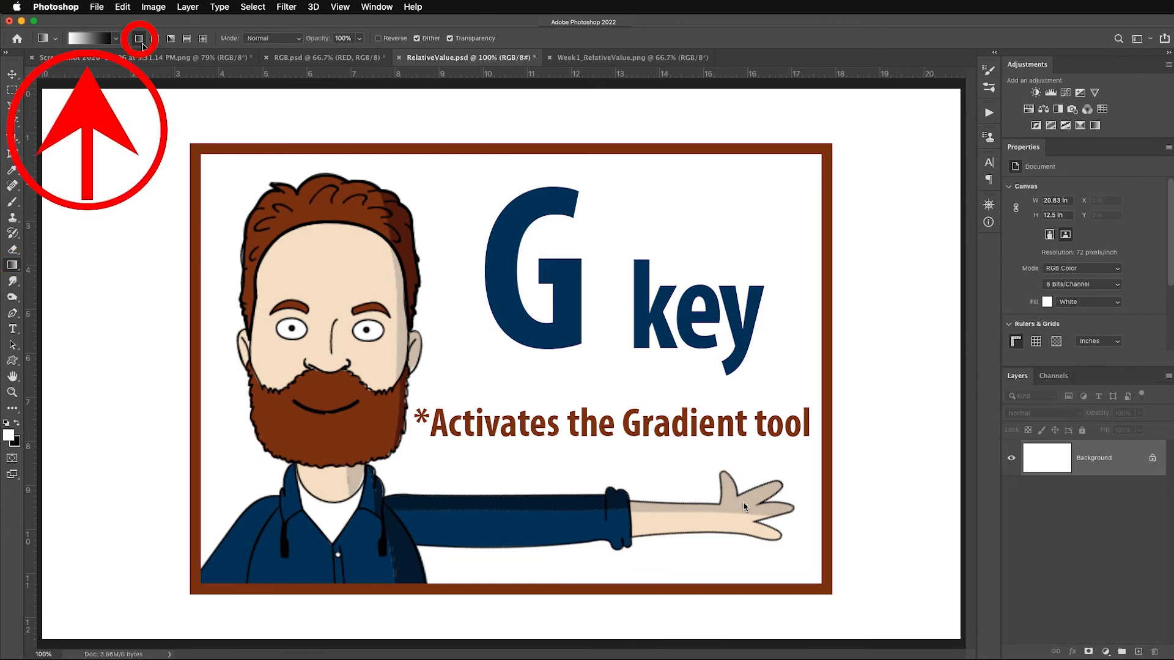
key(d)
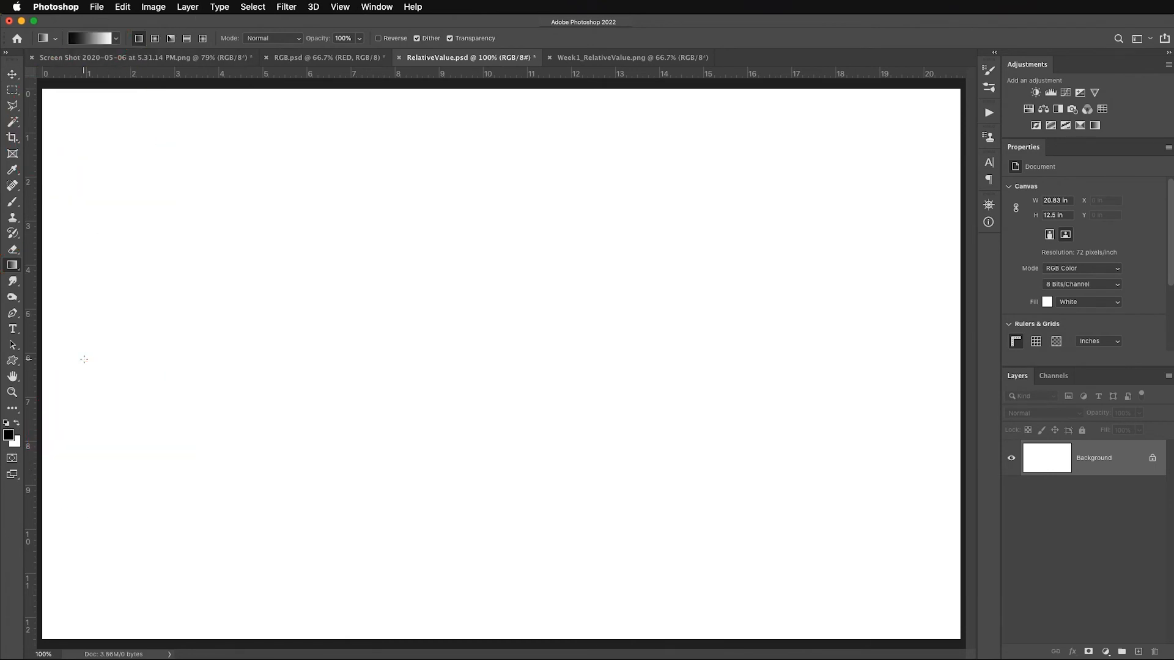
drag(84, 359, 908, 378)
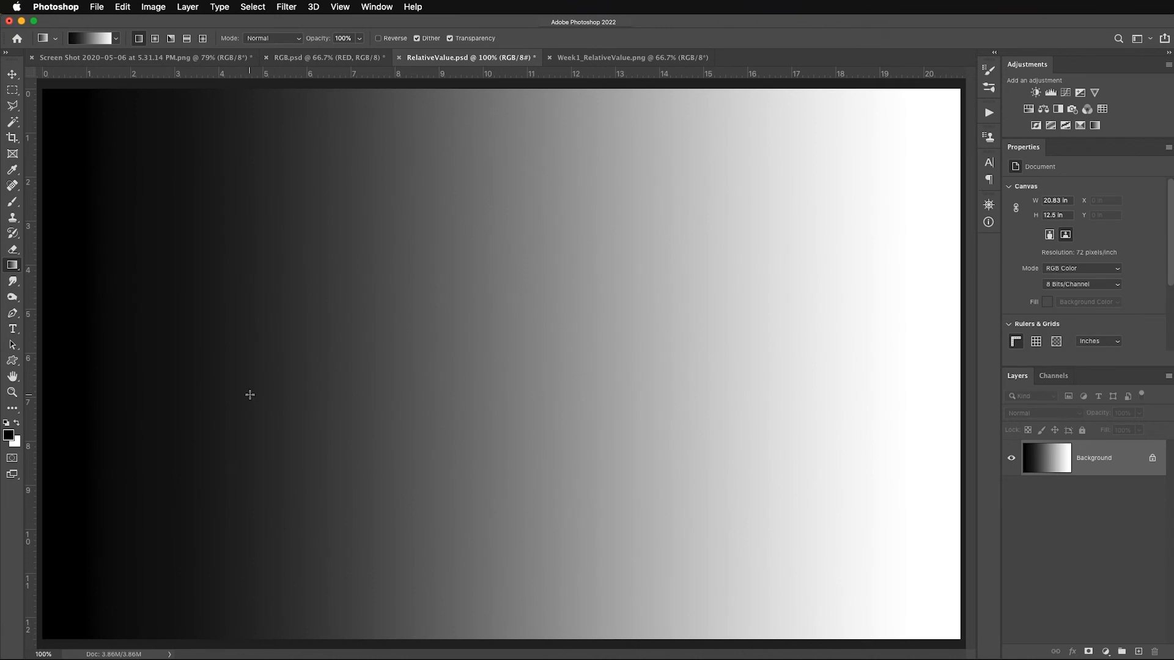
Add a new layer and make a square marquee selection of about 1.92 in within the dark area of the gradient
click(1138, 651)
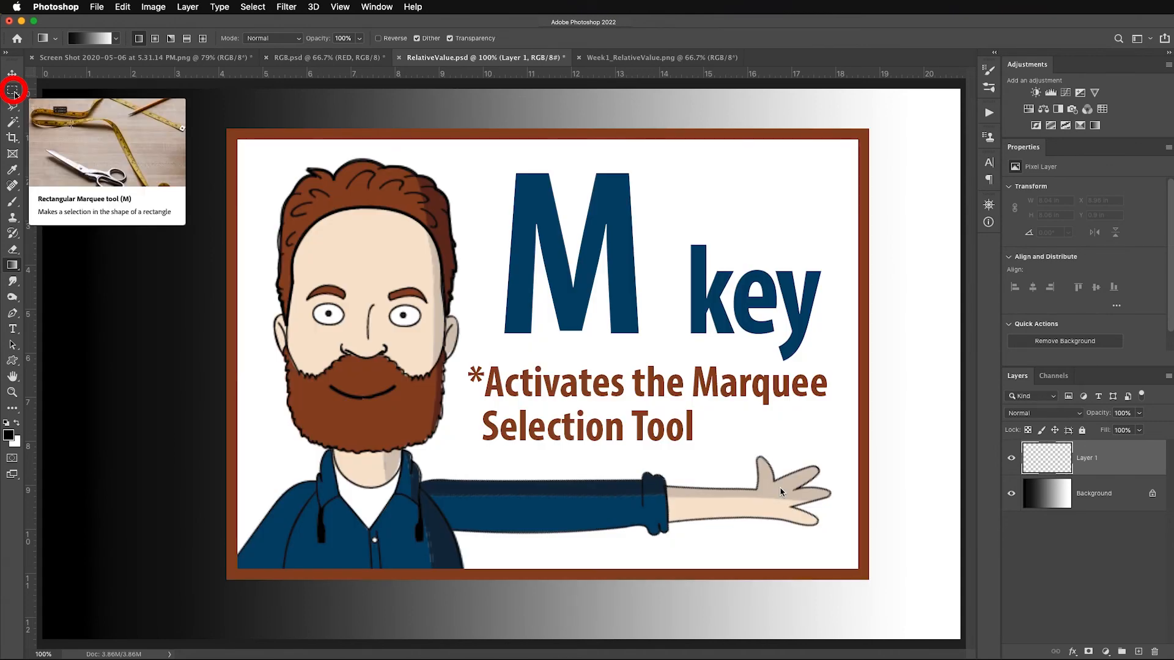
key(m)
drag(178, 276, 262, 421)
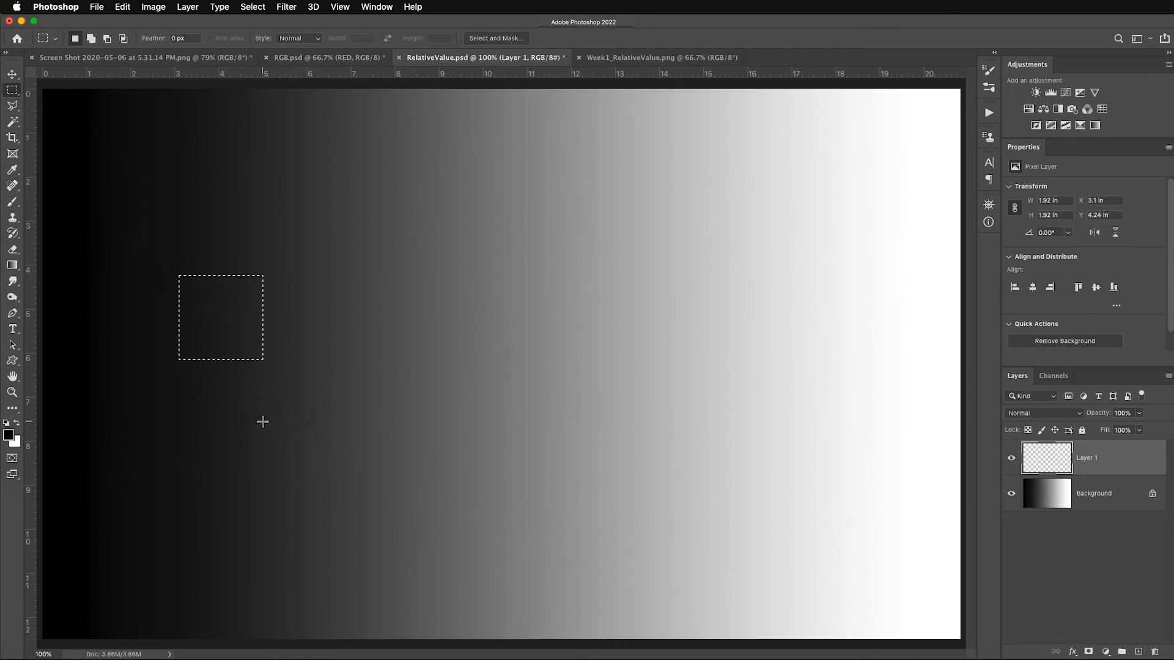
Fill the square selection with 50% Gray in Normal mode at 100% opacity
key(shift)
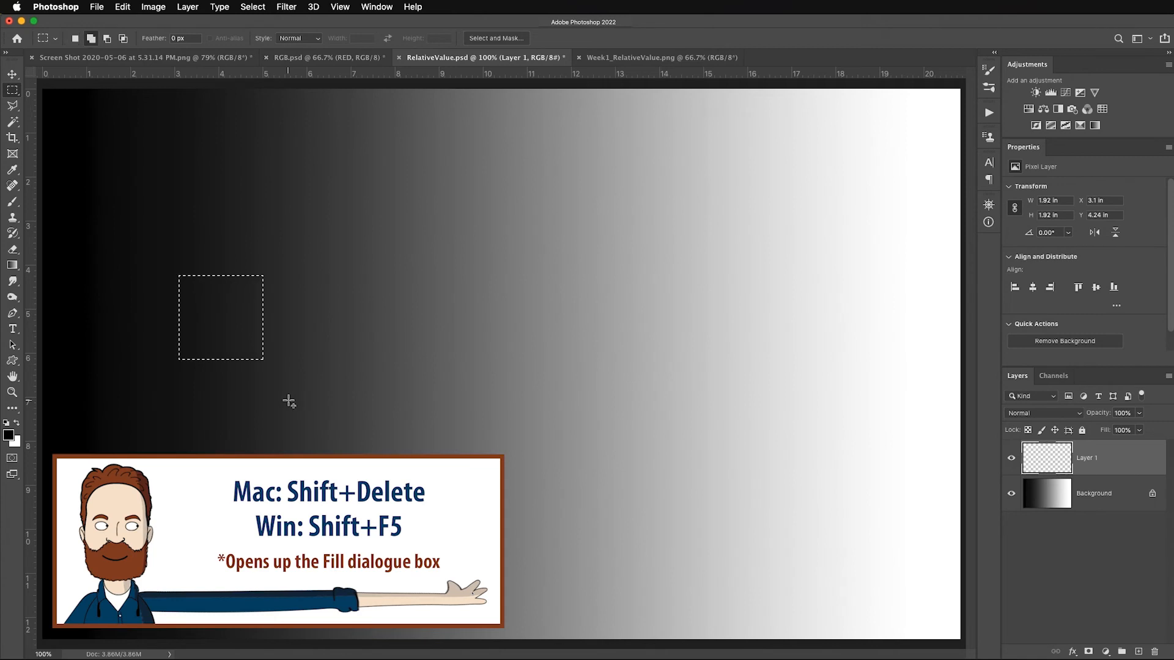
key(shift+Delete)
drag(739, 125, 581, 126)
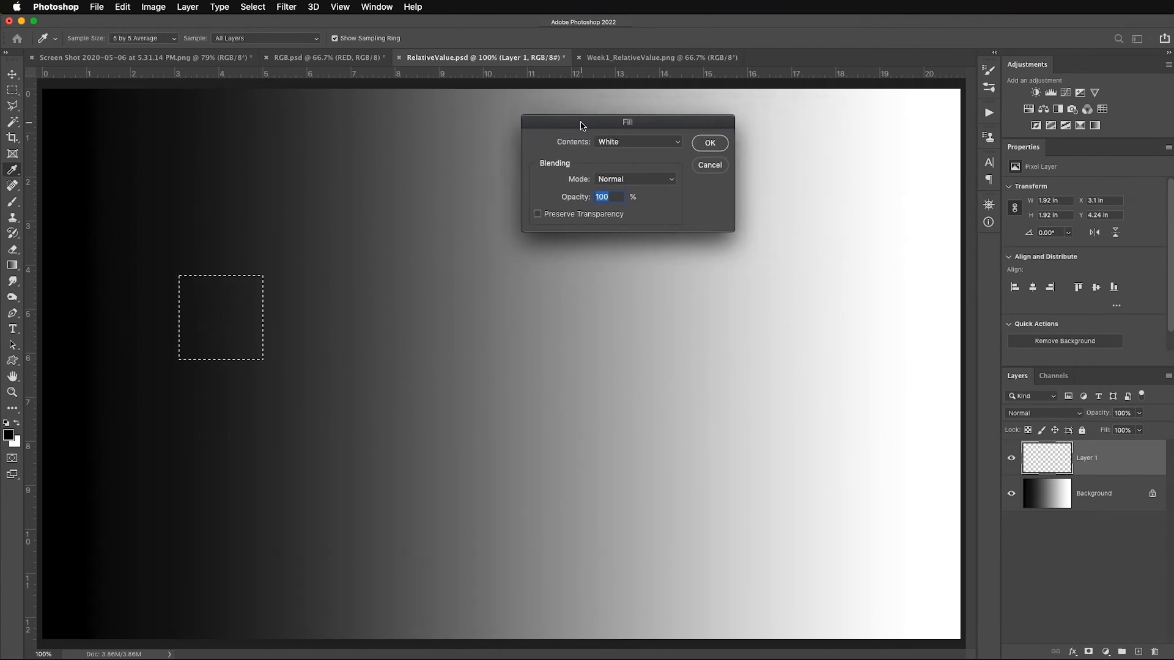
click(639, 143)
click(639, 131)
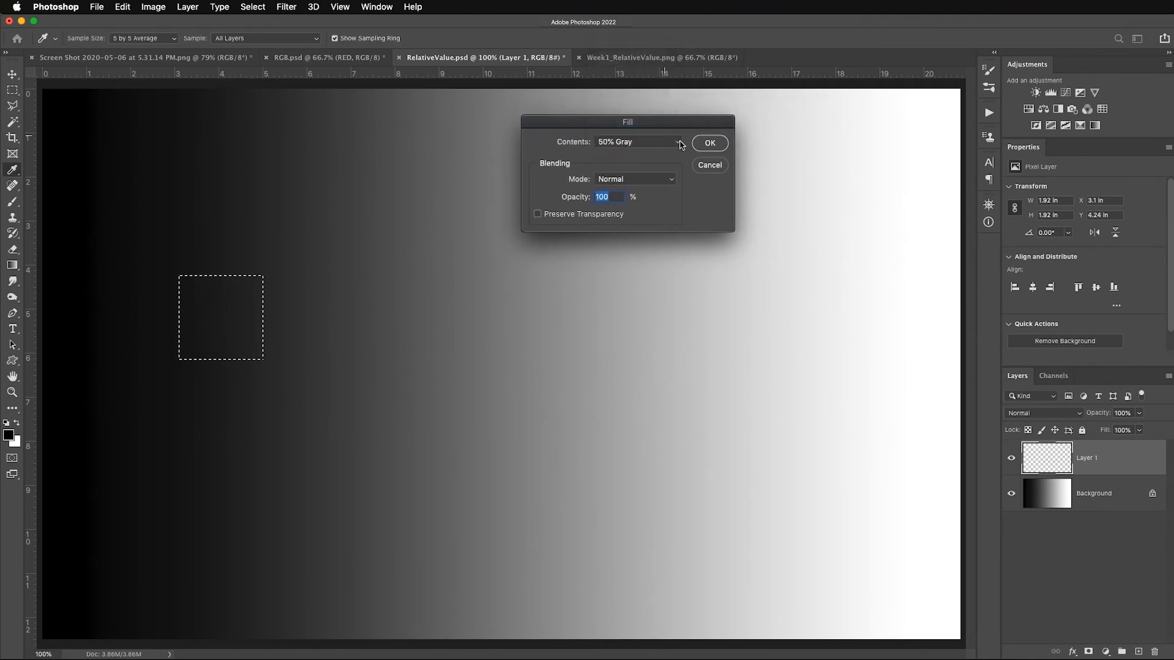
key(Return)
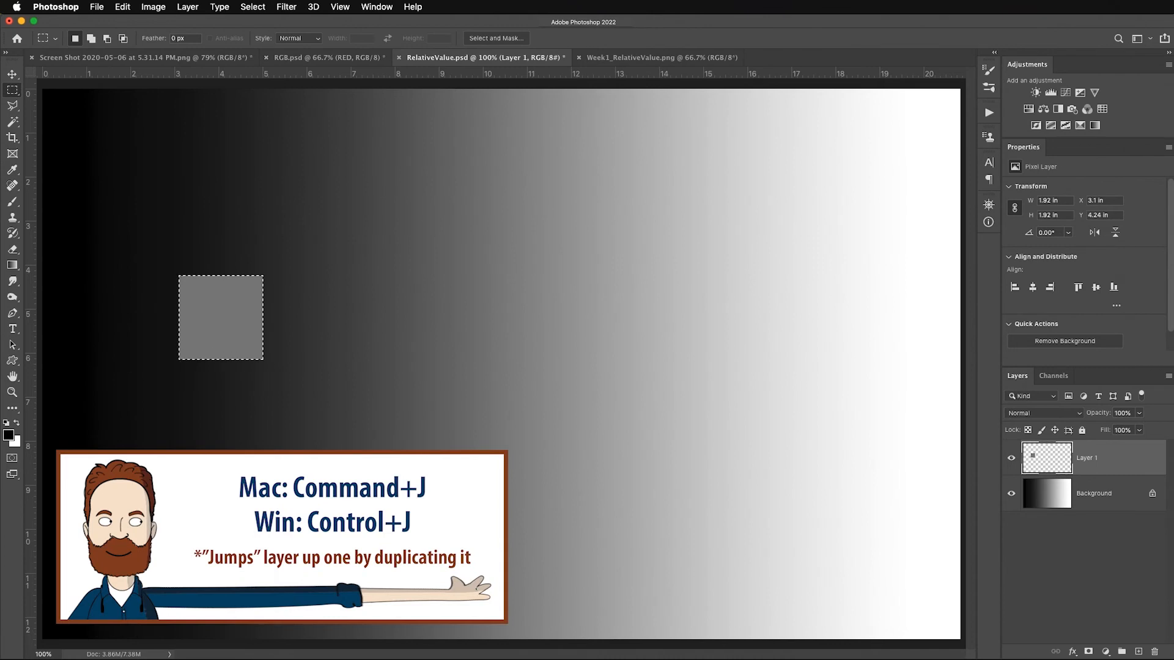
Duplicate the gray square onto its own layer and move the copy horizontally about 13.24 in into the gradient's light area
key(super+j)
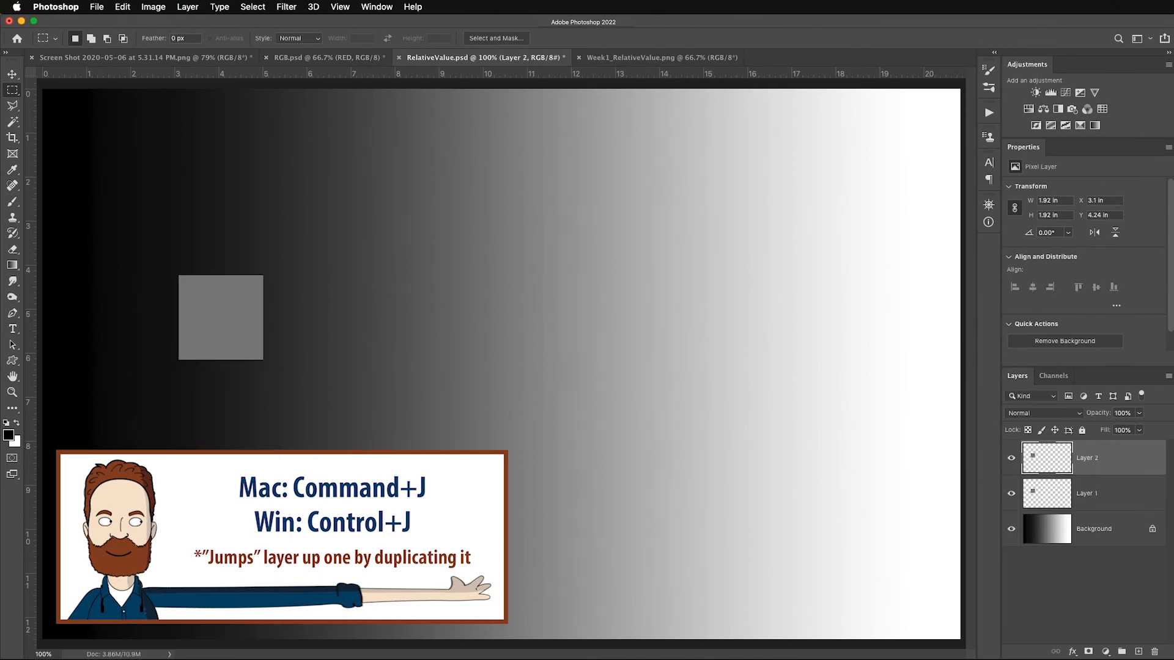
key(v)
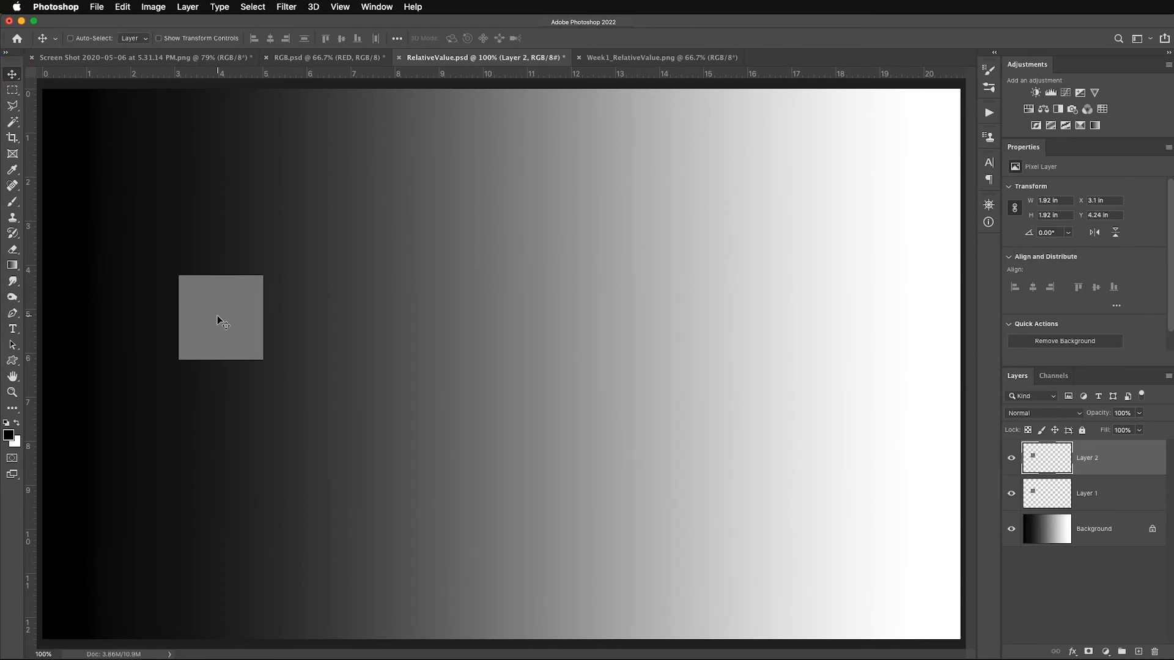
drag(218, 318, 801, 349)
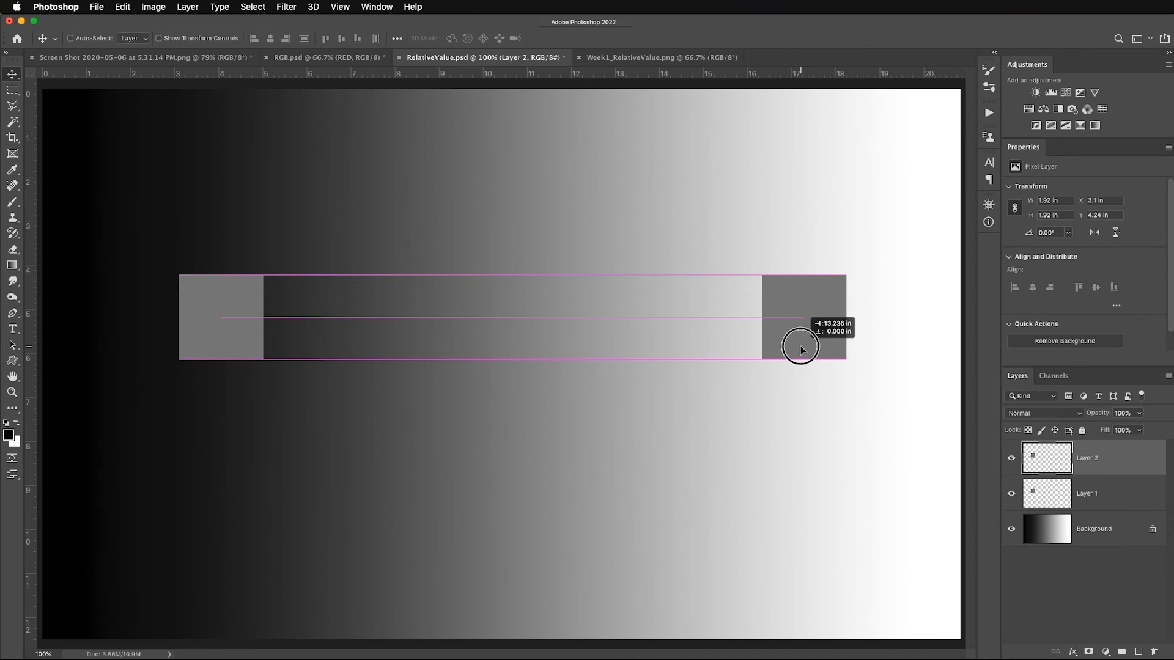
drag(801, 350, 801, 350)
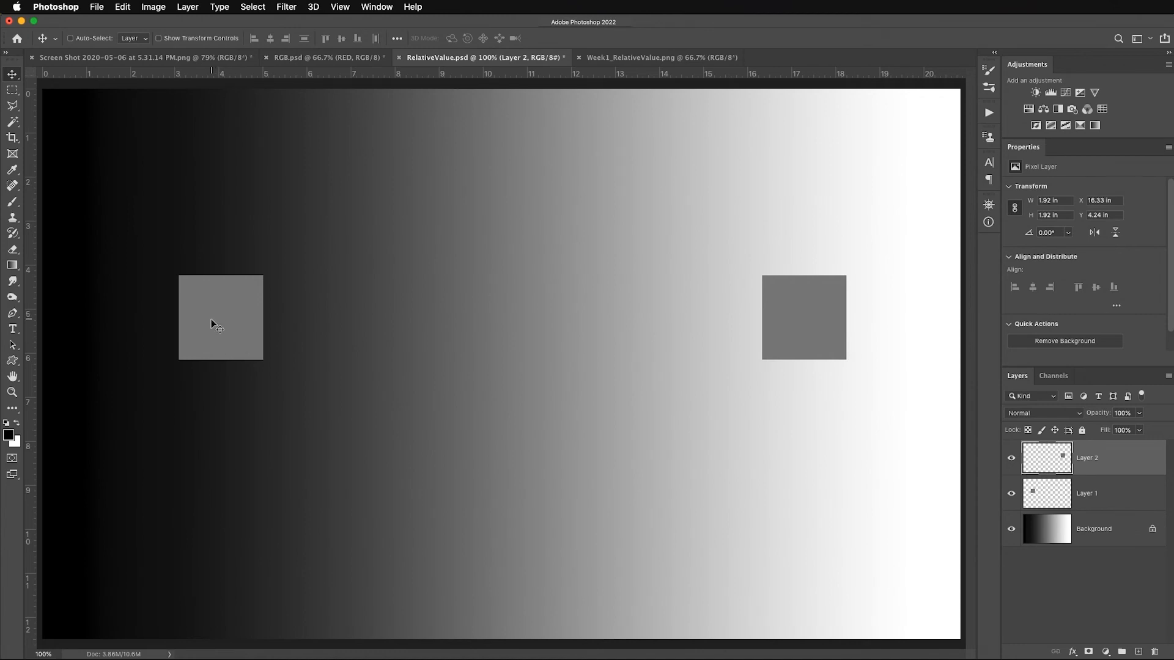
Show the color Info readout and move it clear of the squares to compare their values
click(988, 223)
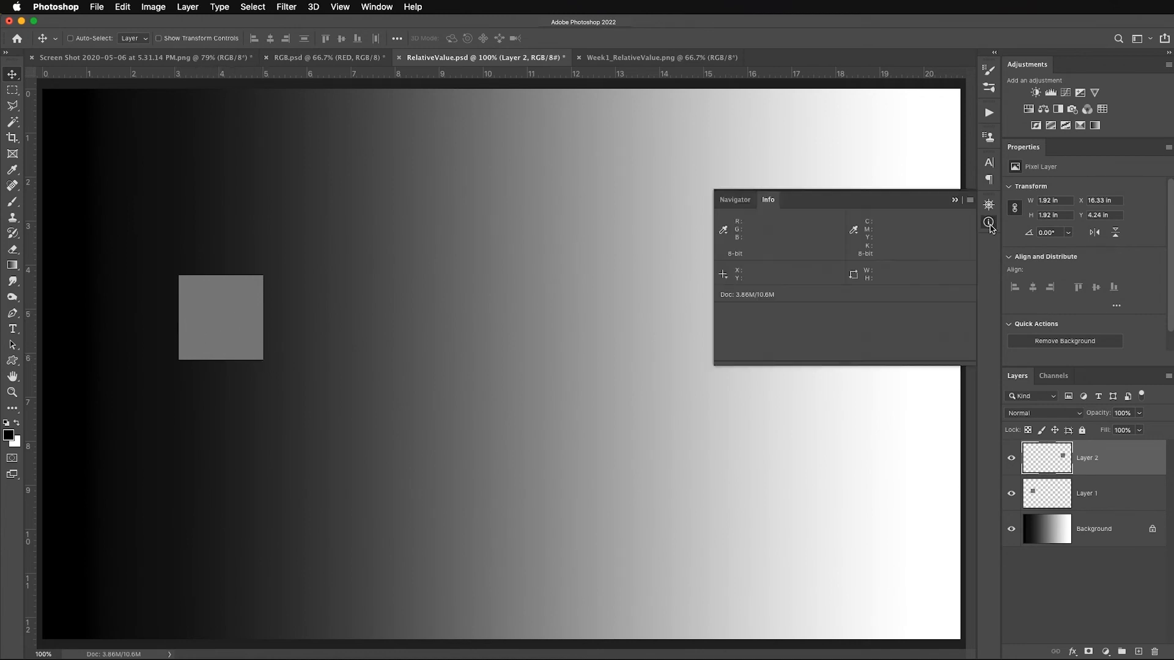
drag(963, 202, 933, 451)
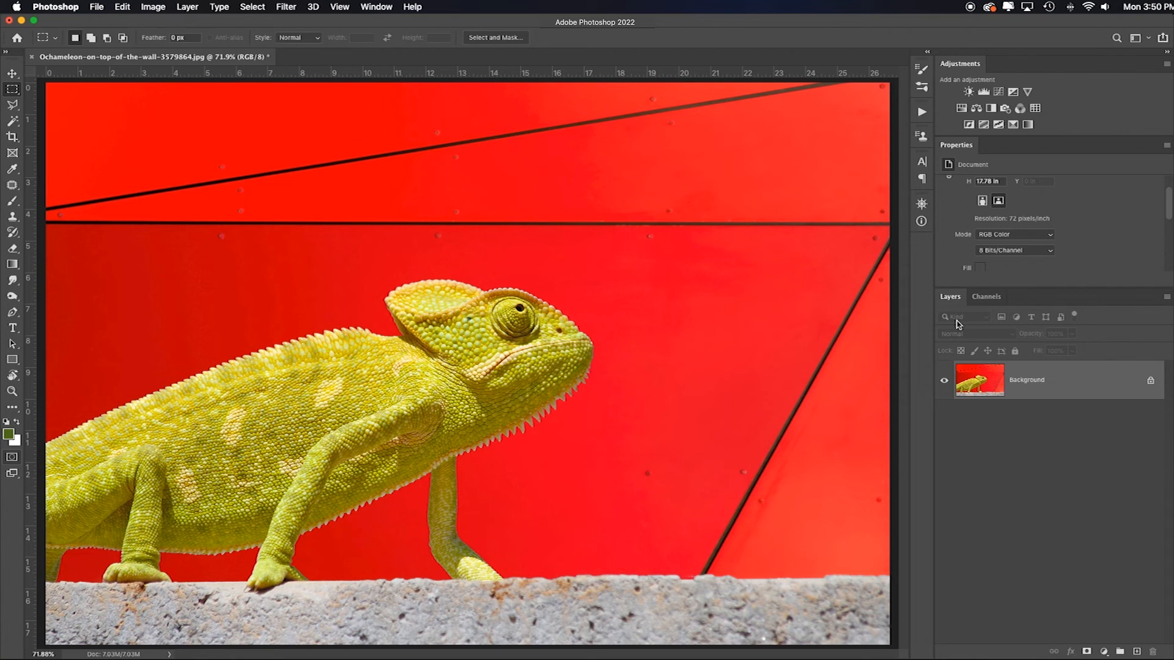
Display the color channels of the chameleon image and of the cocktail image
click(985, 298)
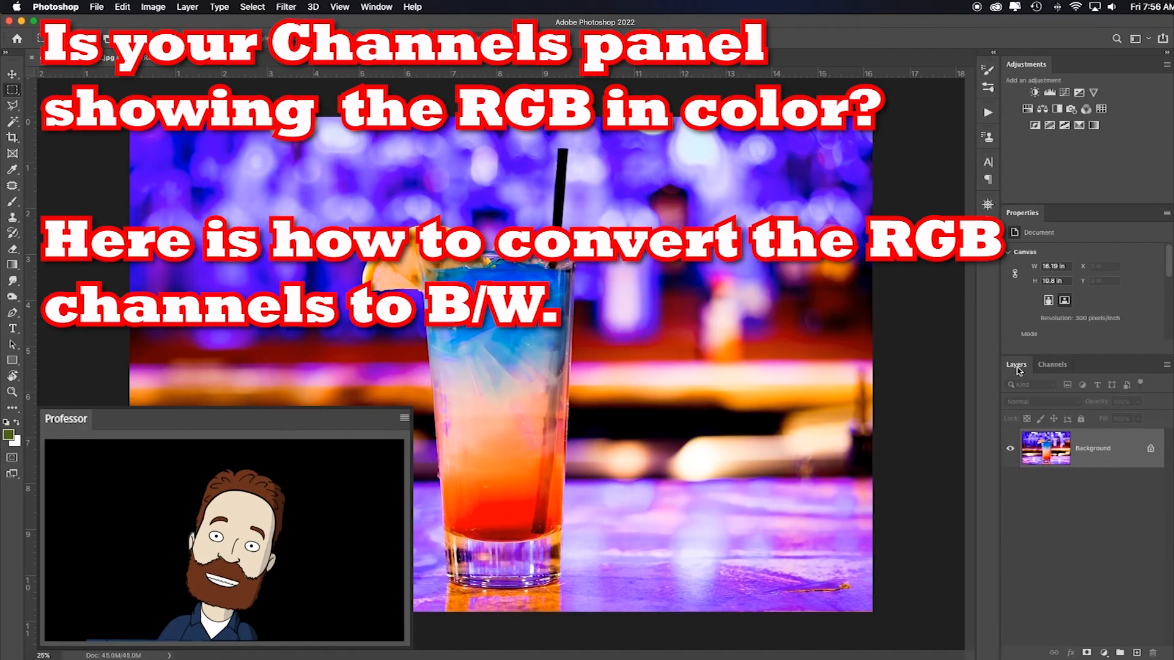
click(1052, 366)
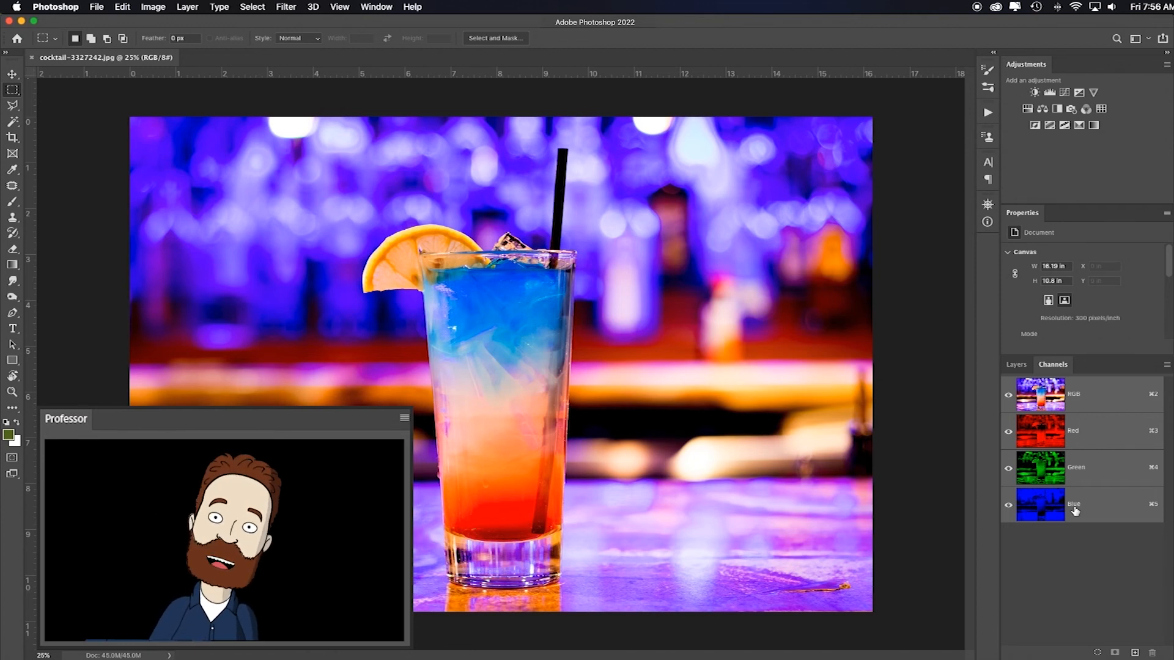
Turn off Show Channels in Color in the Interface preferences
click(57, 7)
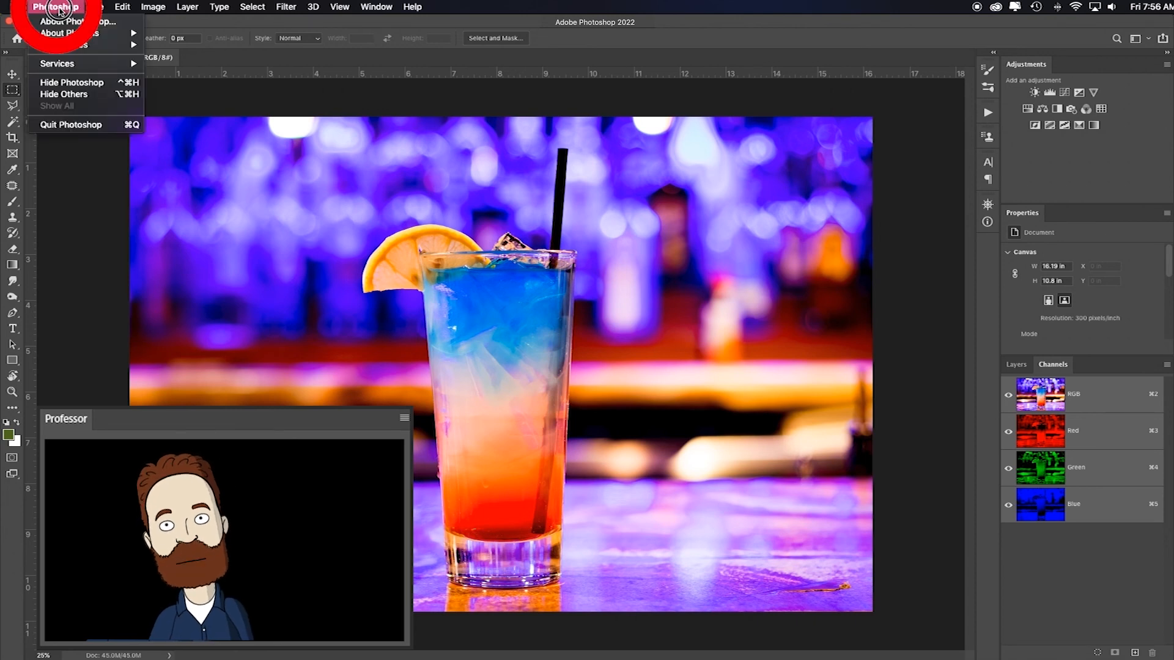
mouse_move(65, 45)
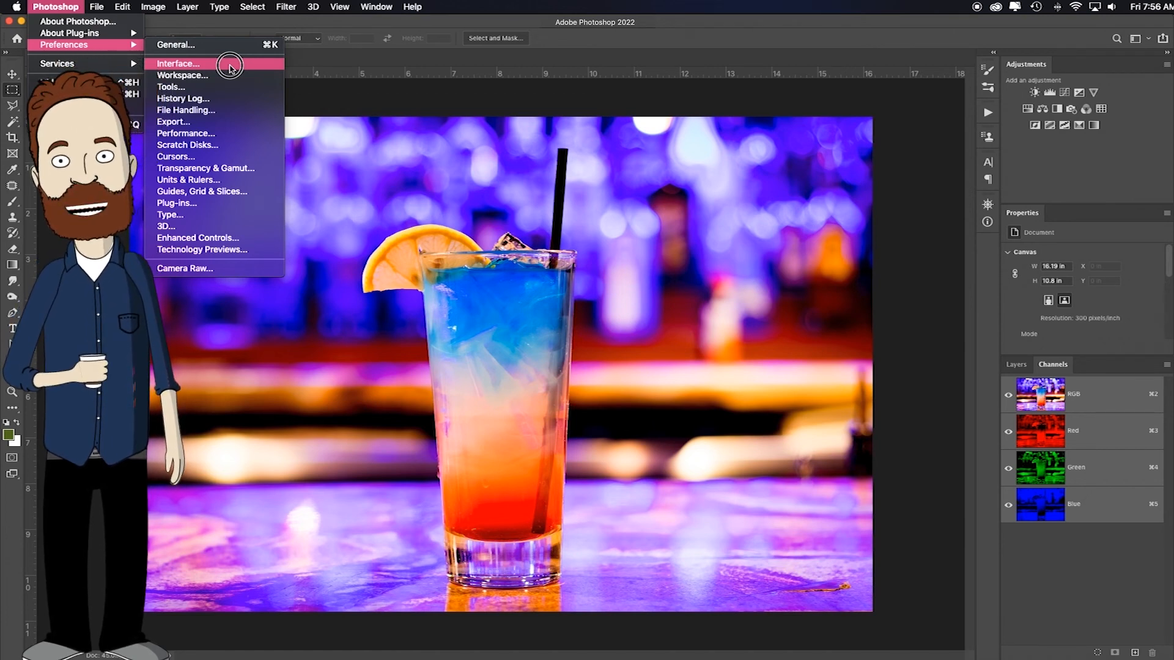
click(230, 67)
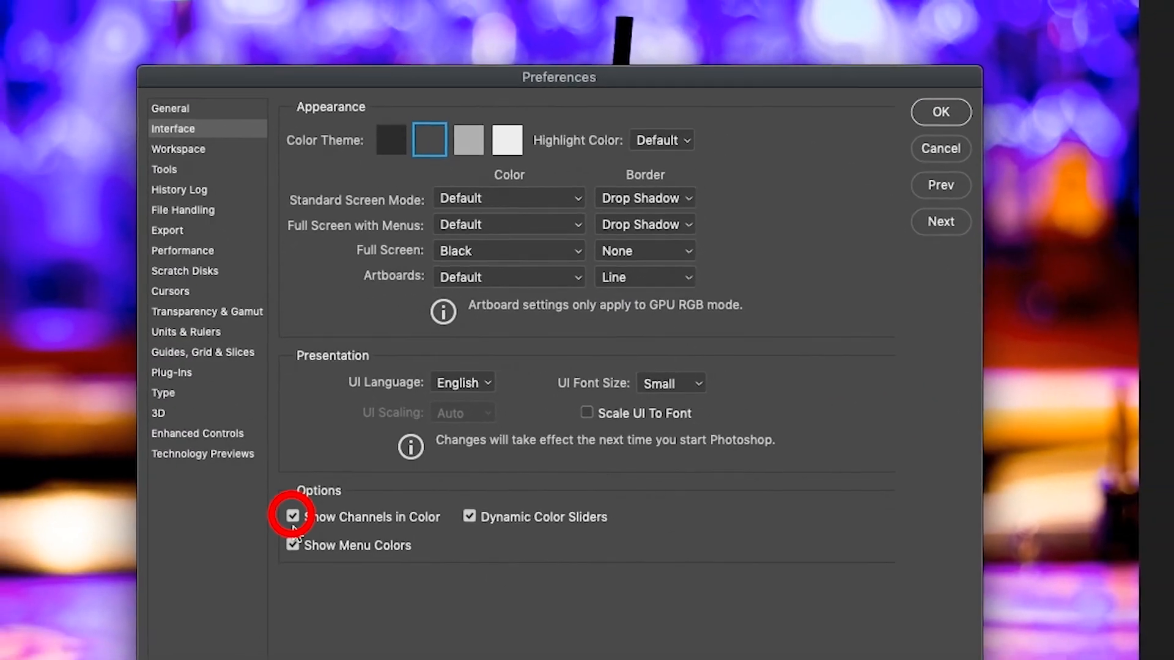
click(293, 518)
click(942, 112)
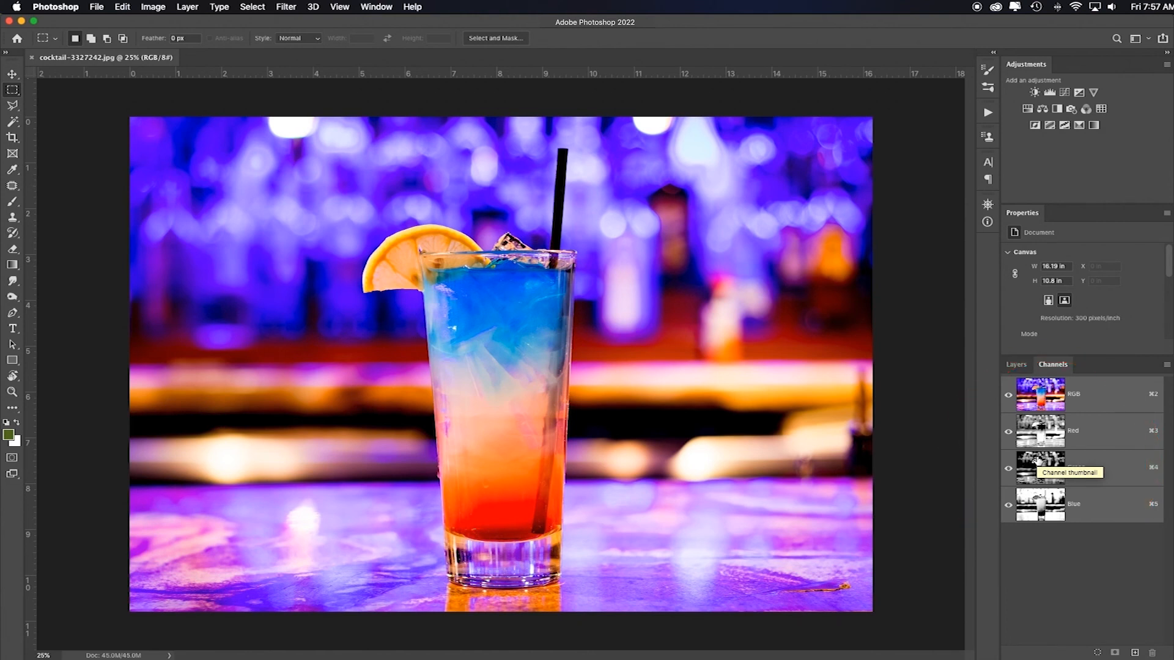
View the cocktail image's Blue, Green and Red channels one at a time in isolation
alt+click(1009, 504)
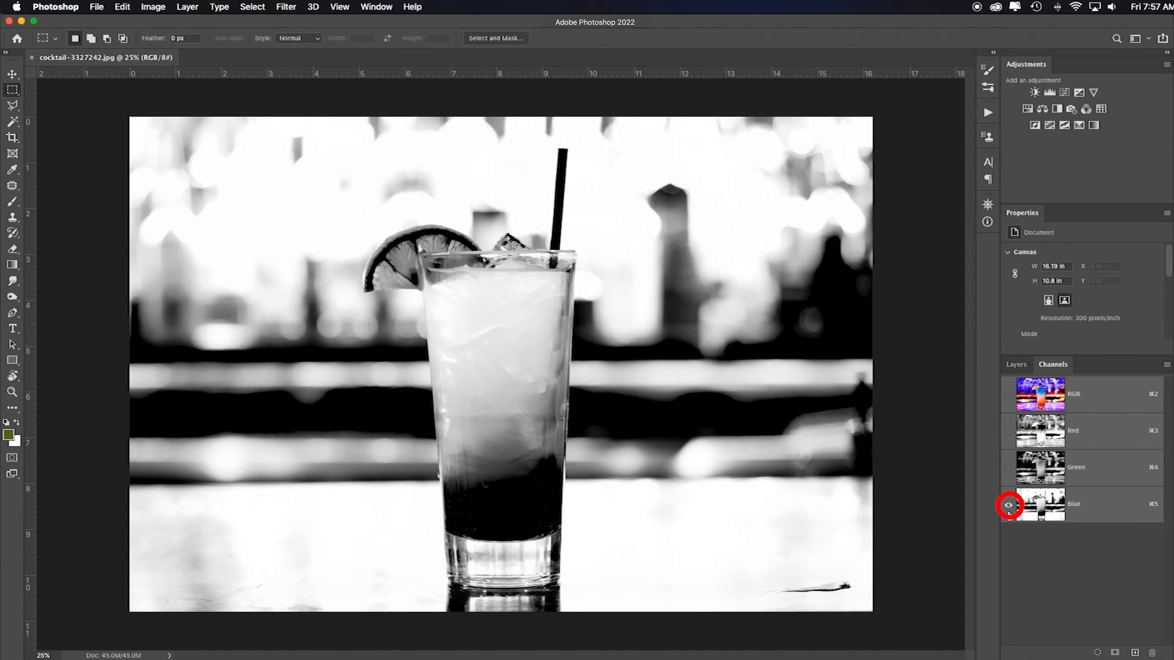
alt+click(1008, 468)
alt+click(1009, 431)
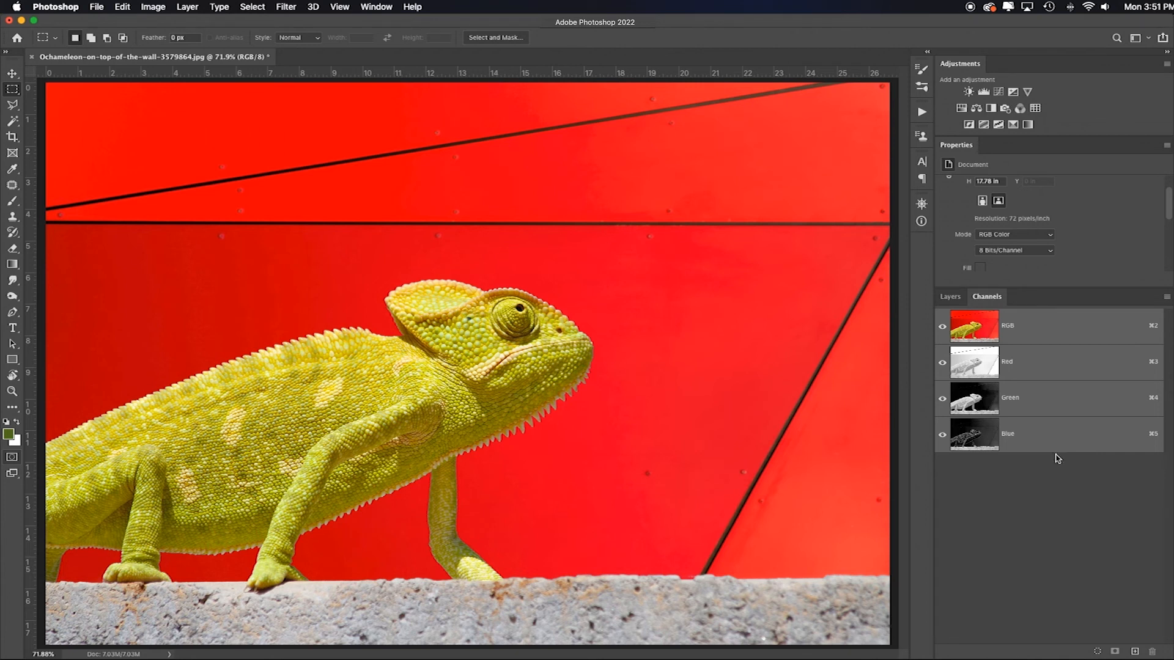
Convert the chameleon image from RGB Color to Grayscale mode, discarding the color information
click(153, 7)
mouse_move(160, 21)
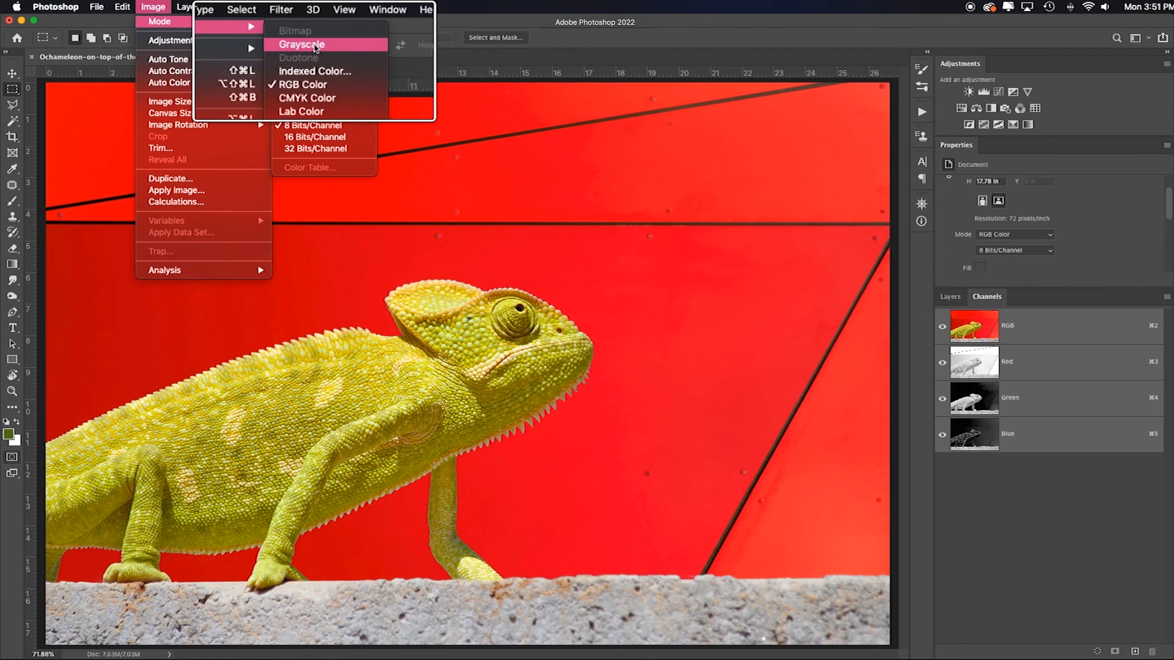
click(316, 47)
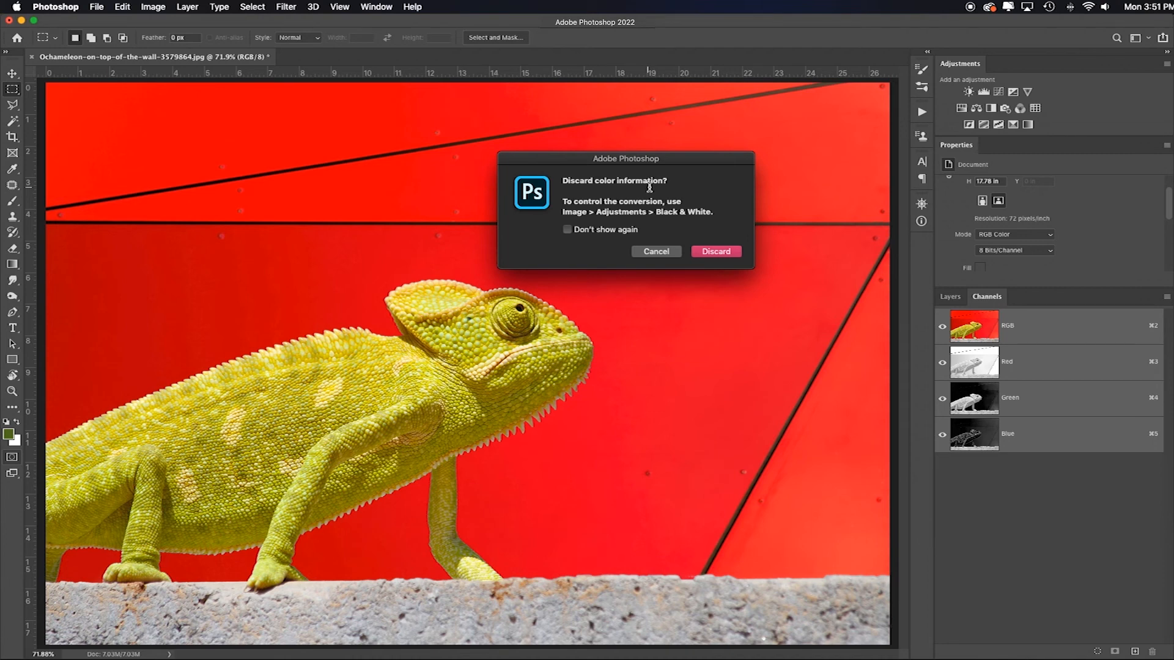
click(724, 253)
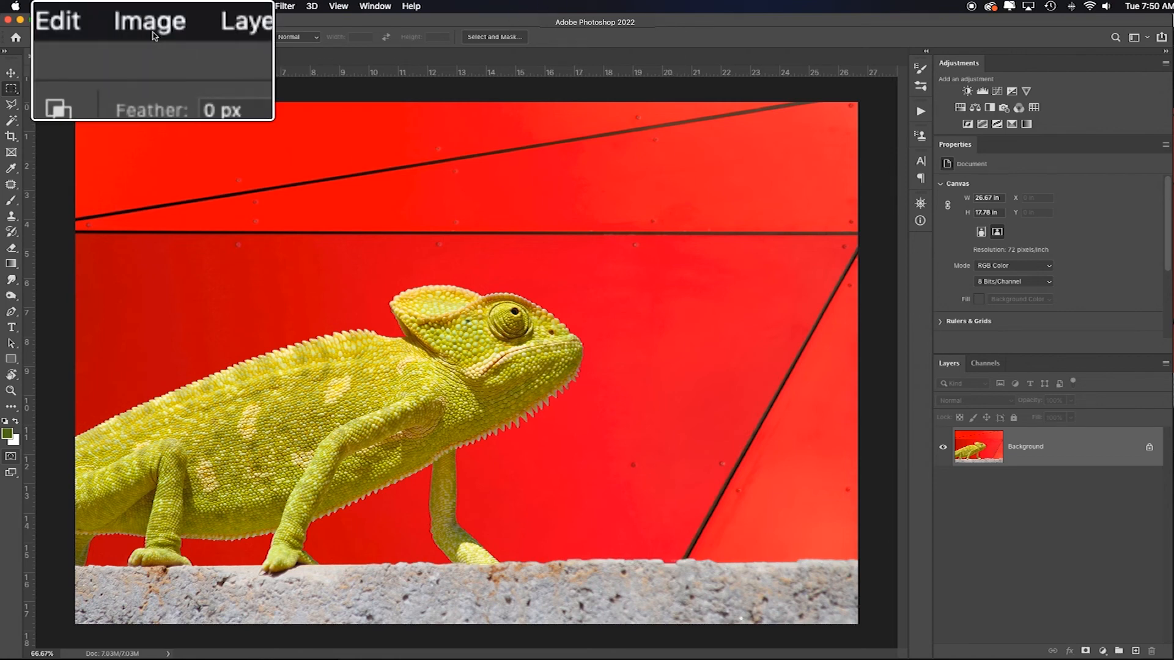
Remove the color from the chameleon image with the Desaturate adjustment
click(153, 8)
mouse_move(188, 43)
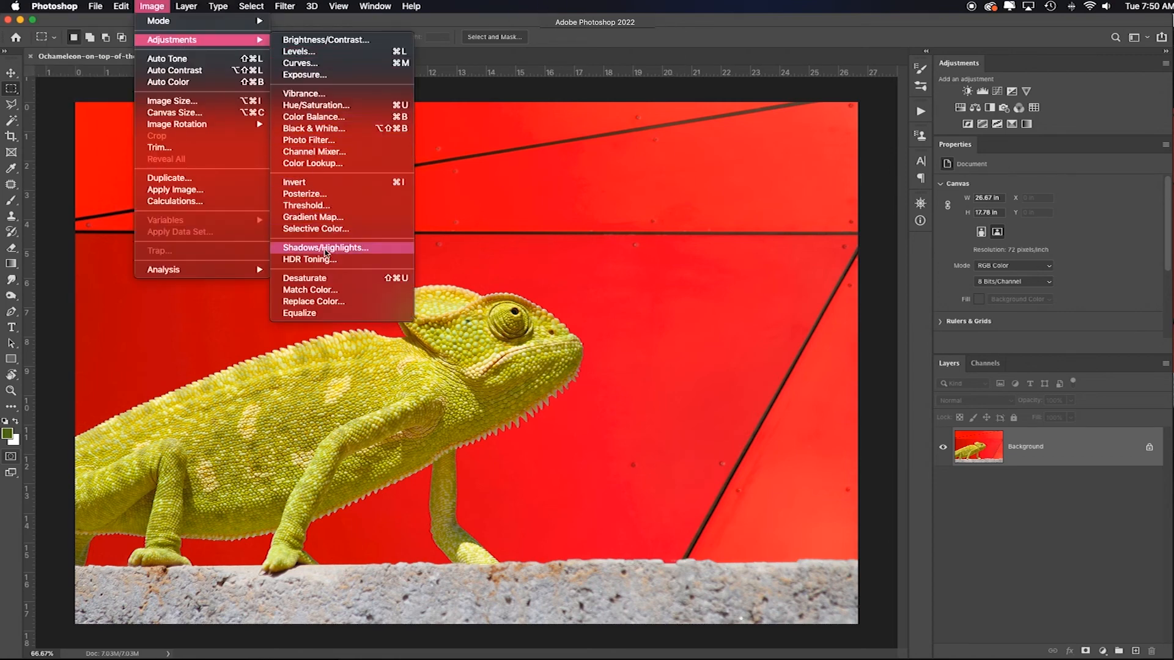
click(297, 273)
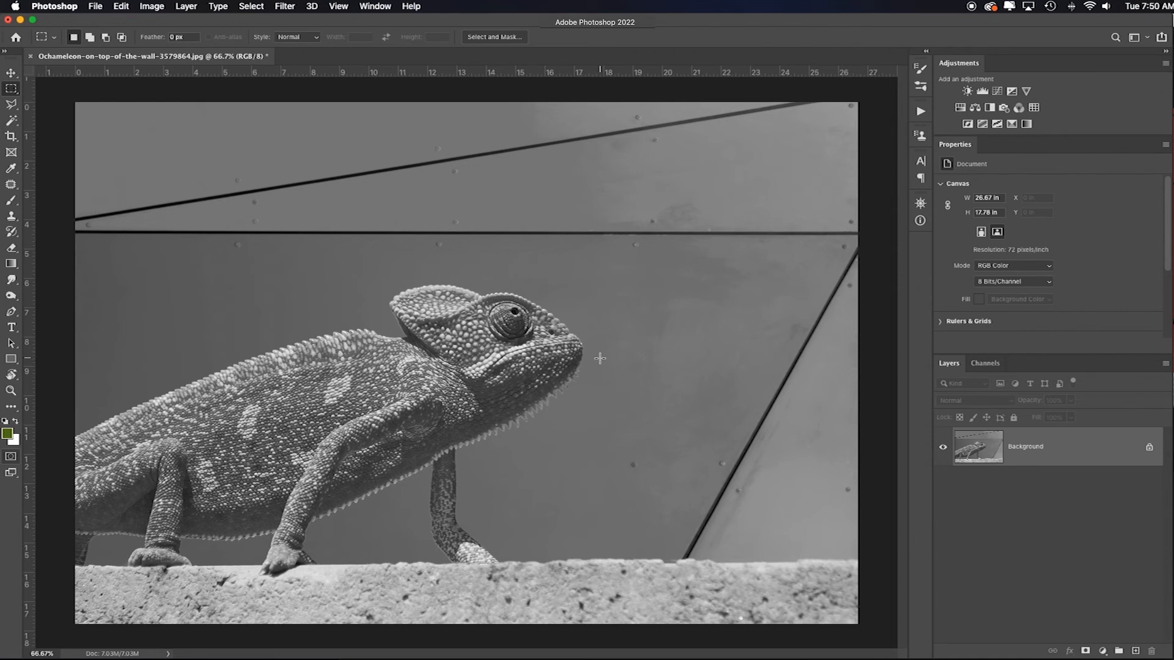
View the desaturated chameleon image's Red, Green and Blue channels one at a time in isolation
click(982, 364)
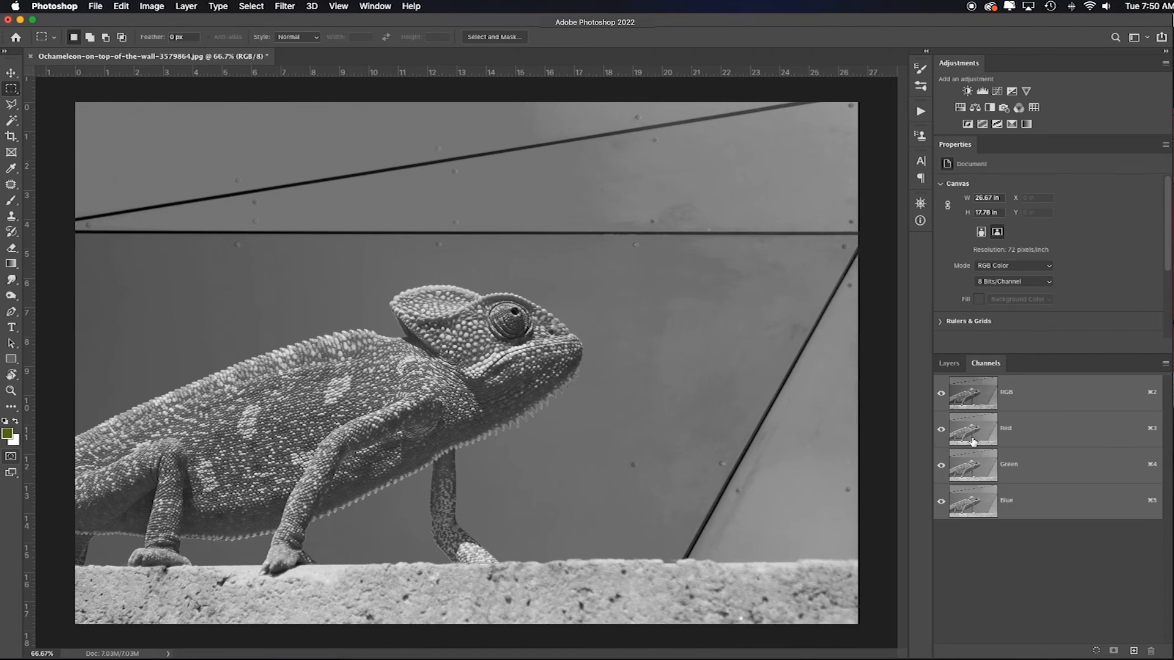
click(972, 439)
click(977, 466)
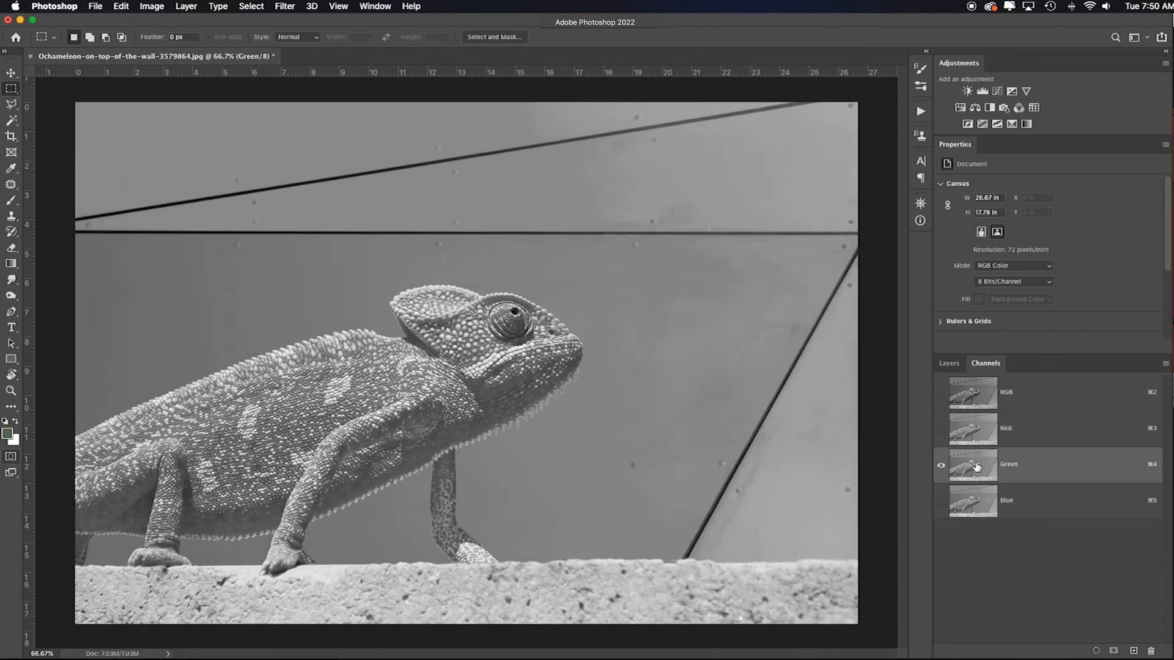
click(985, 509)
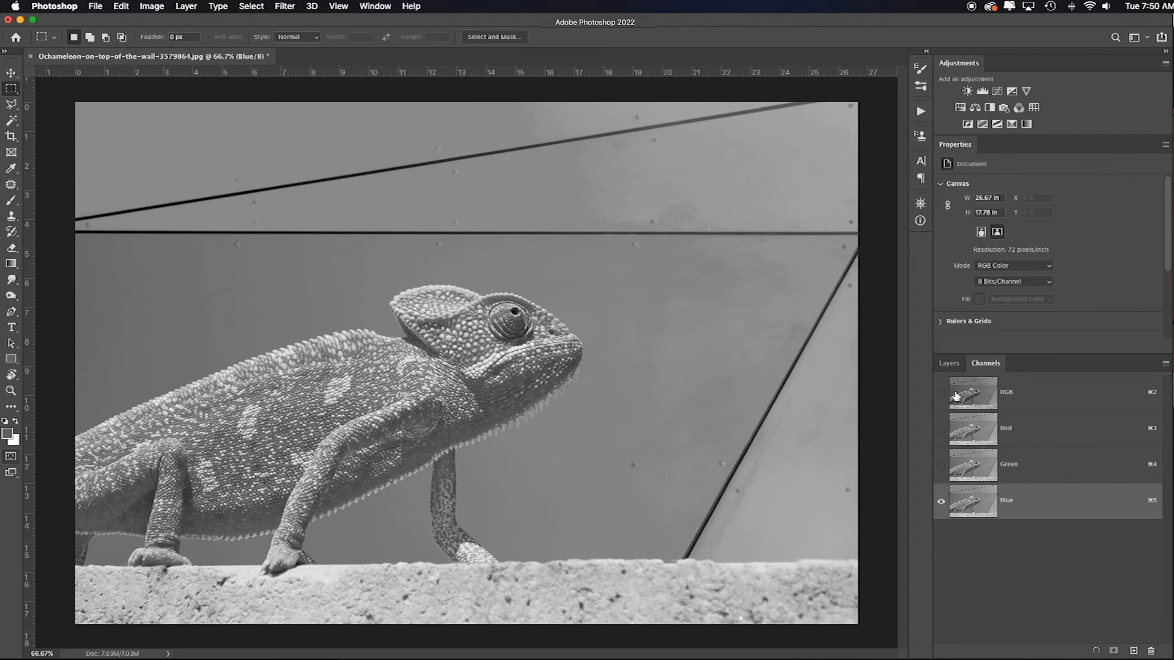
Undo the desaturation and display the RGB composite channel of the chameleon image
key(super+z)
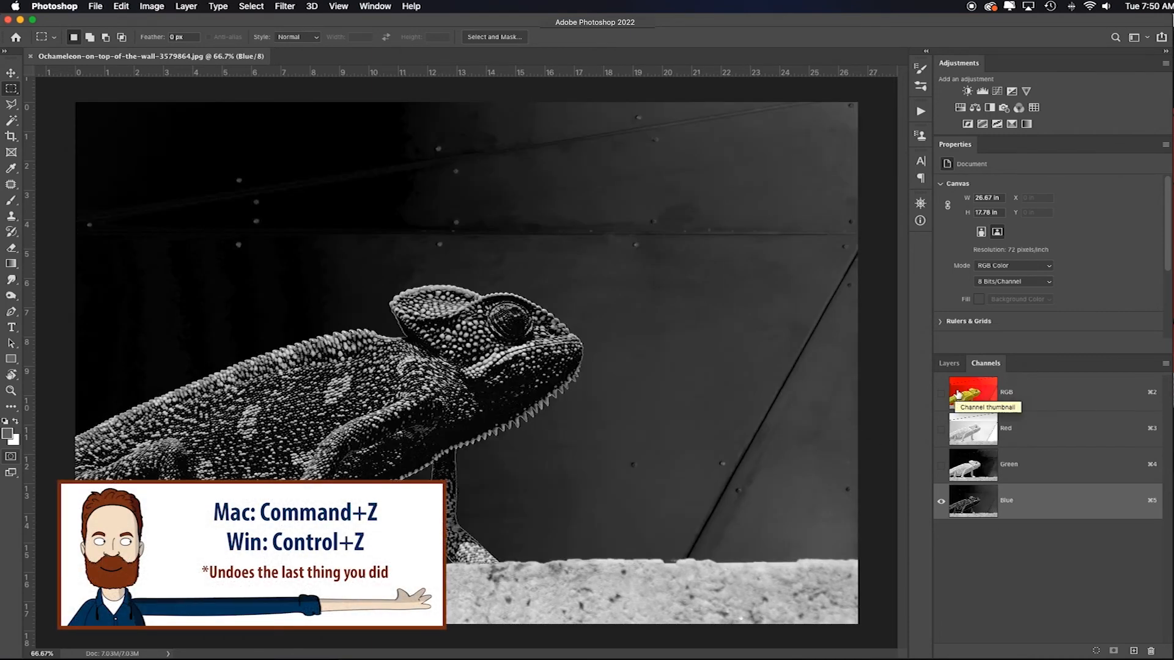
click(961, 392)
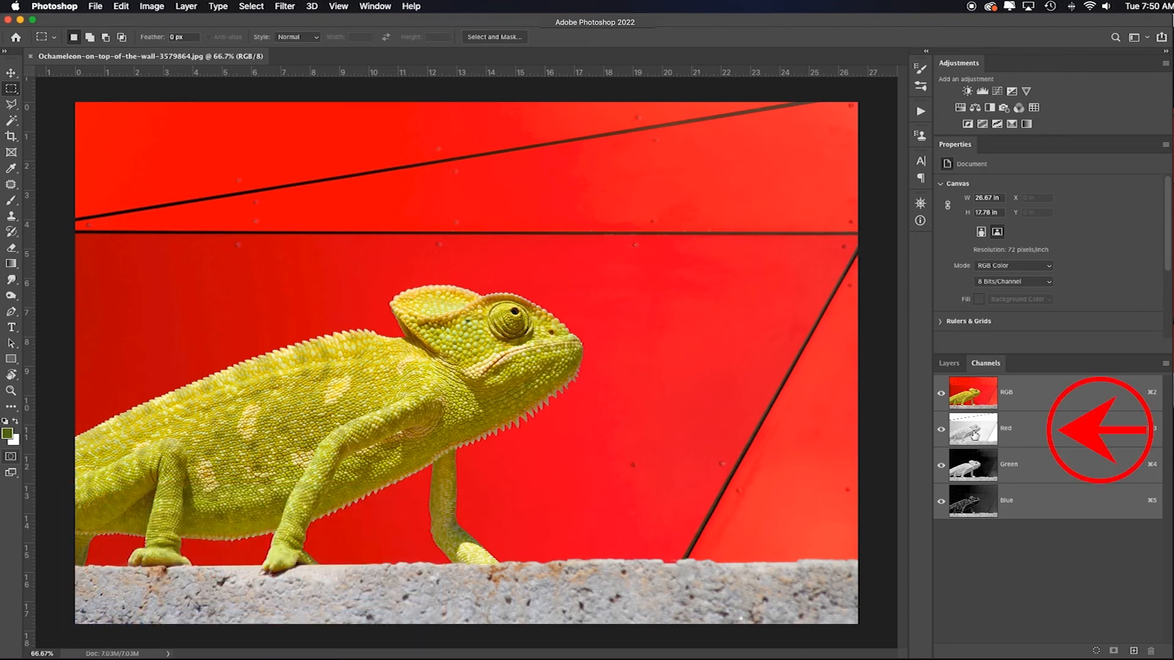
View the full-color image's Red, Green and Blue channels individually, restore the RGB composite and return to the layers
click(976, 435)
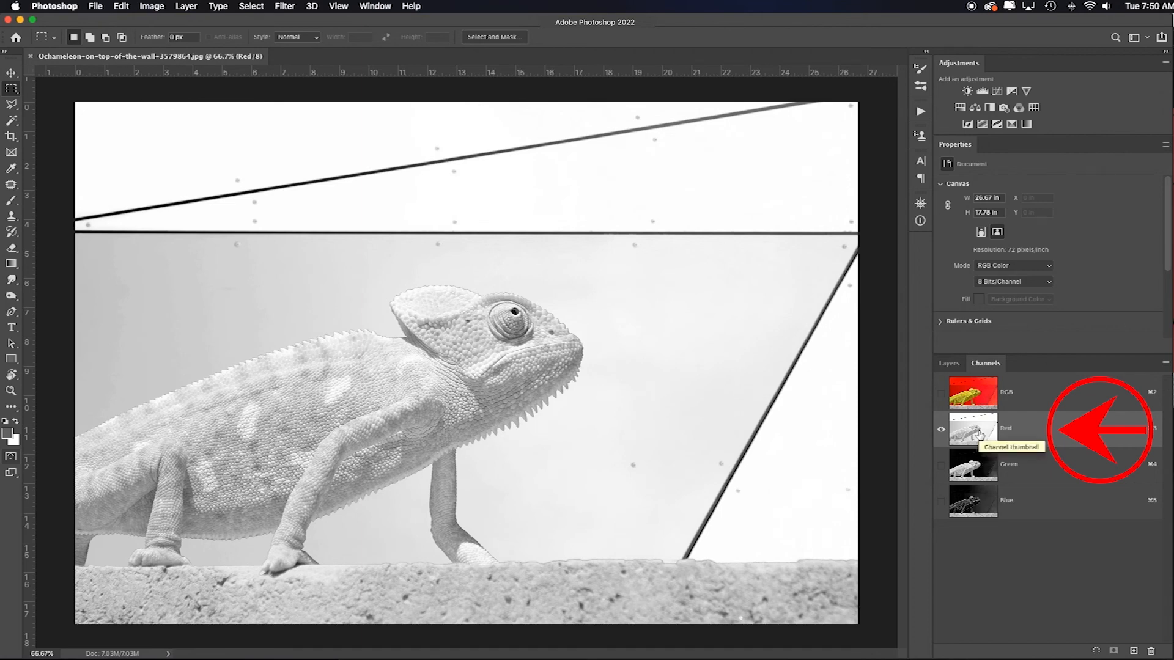
click(978, 464)
click(980, 513)
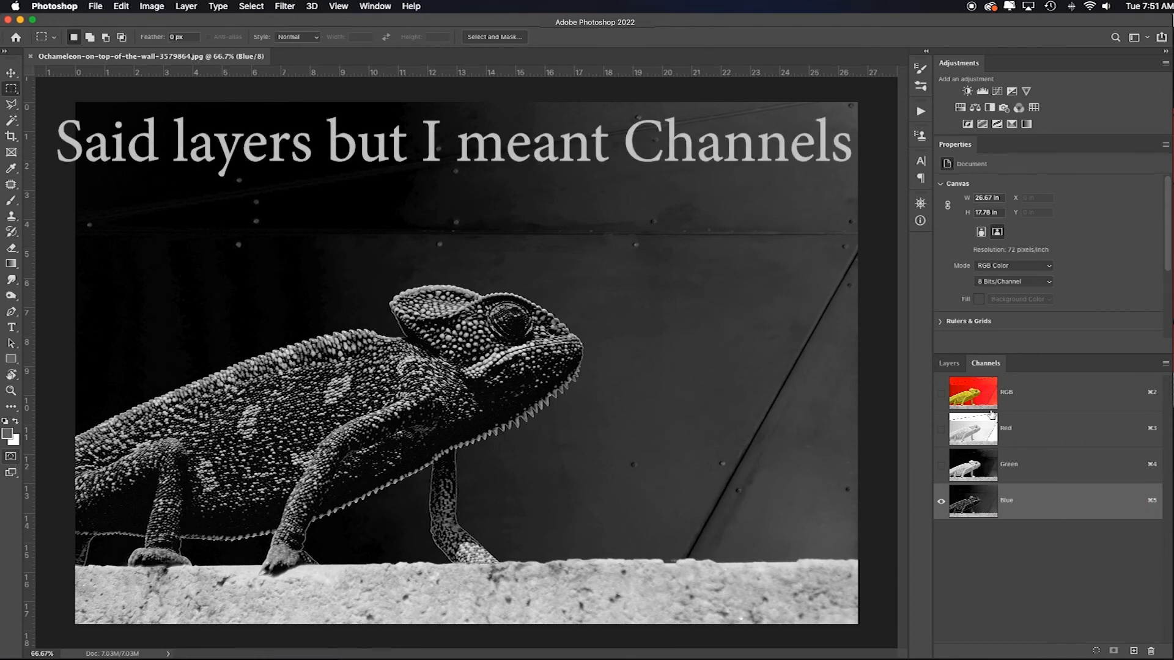
click(983, 401)
click(949, 363)
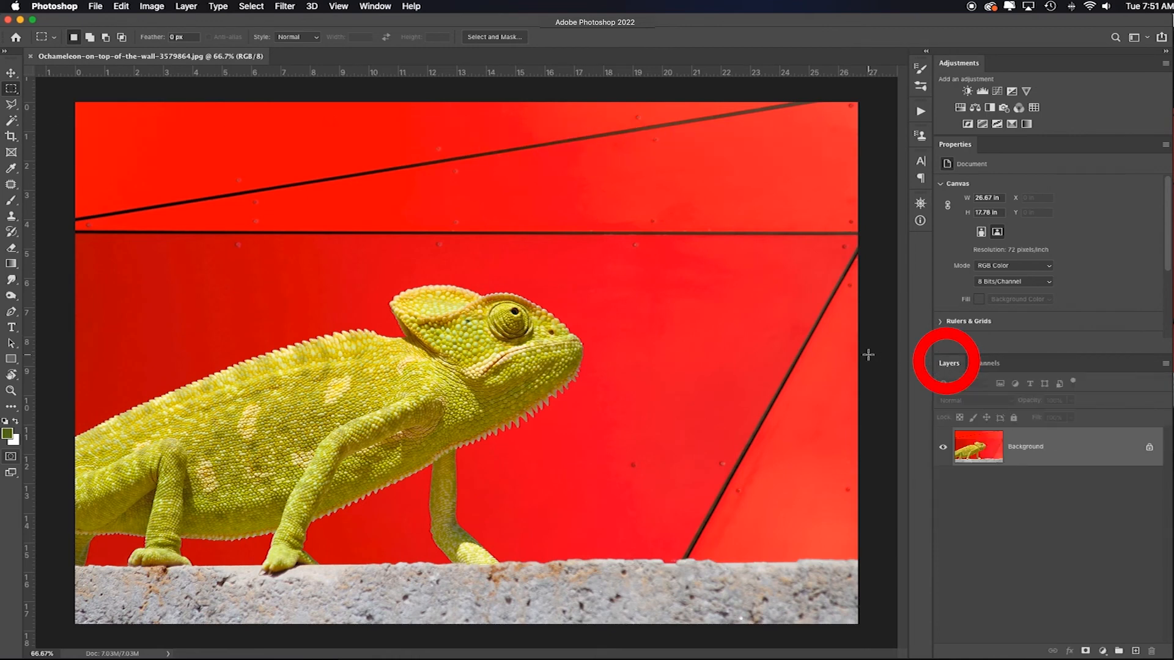
Apply a Hue/Saturation adjustment directly to the Background layer with Saturation at -100
click(152, 7)
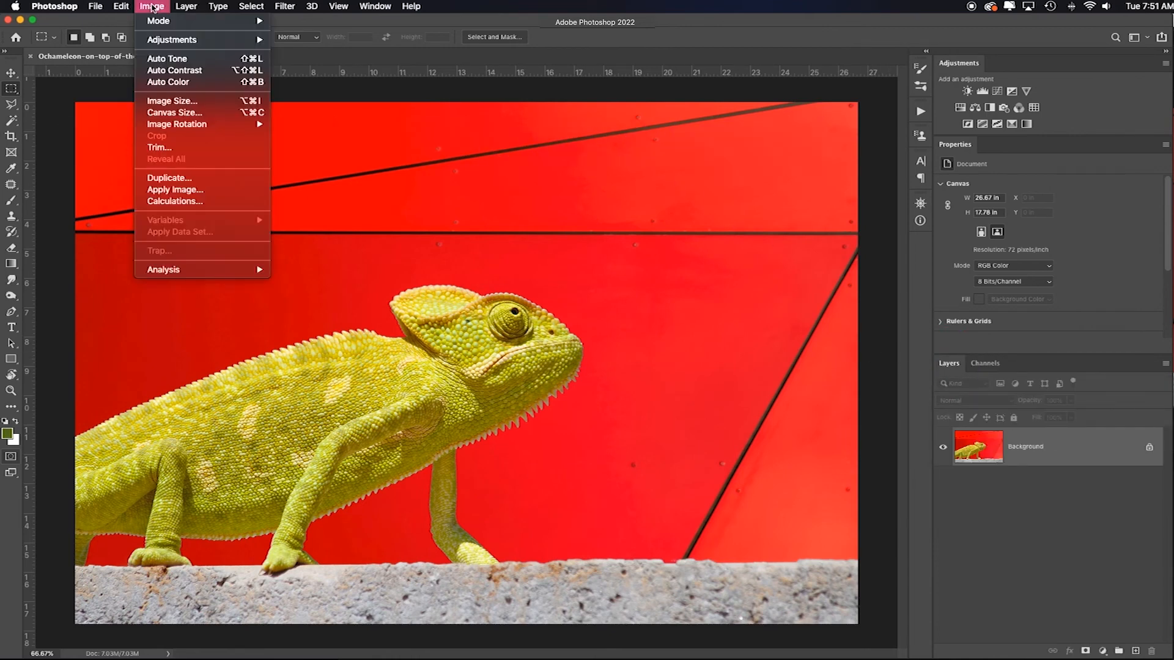
mouse_move(155, 41)
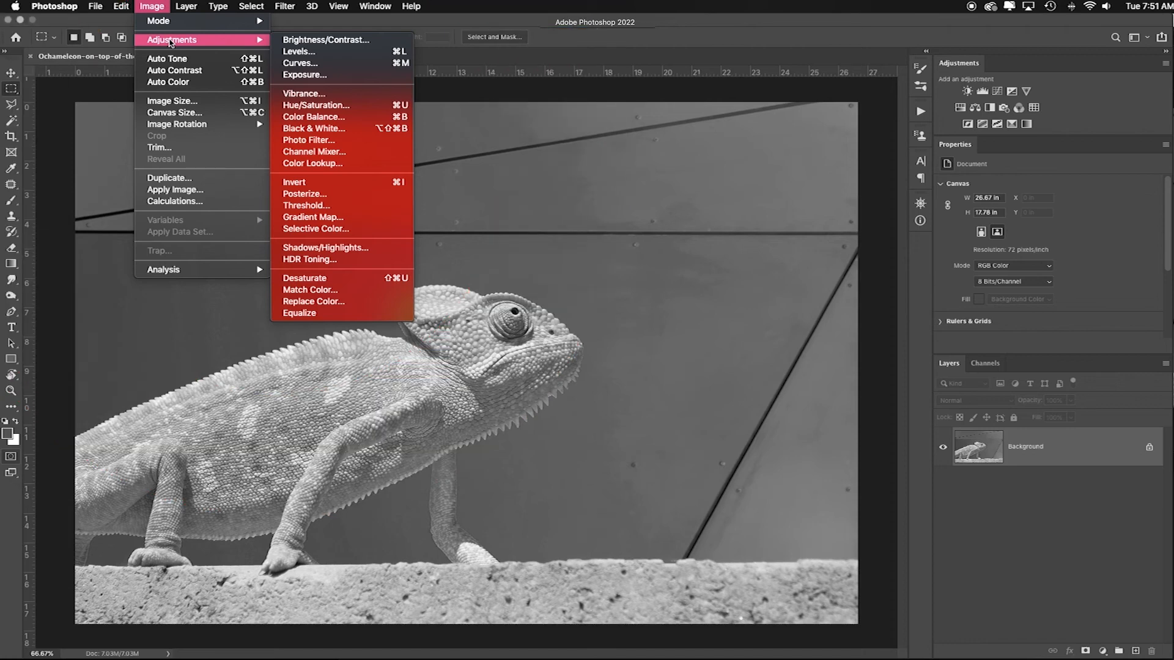
click(316, 105)
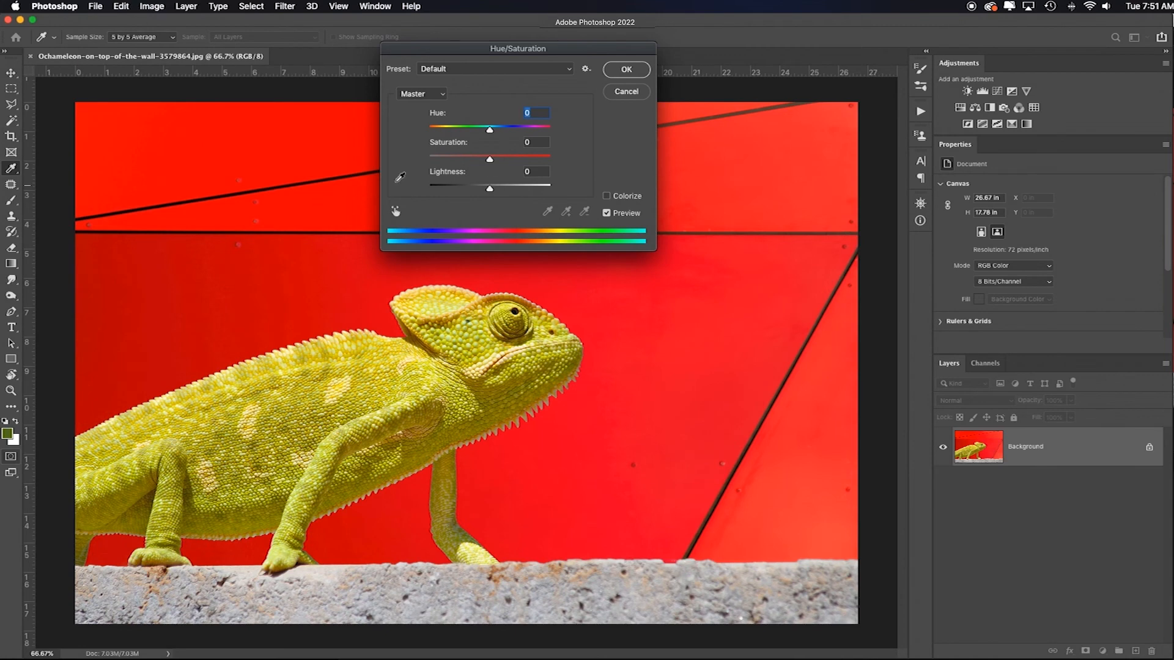
drag(490, 162, 384, 167)
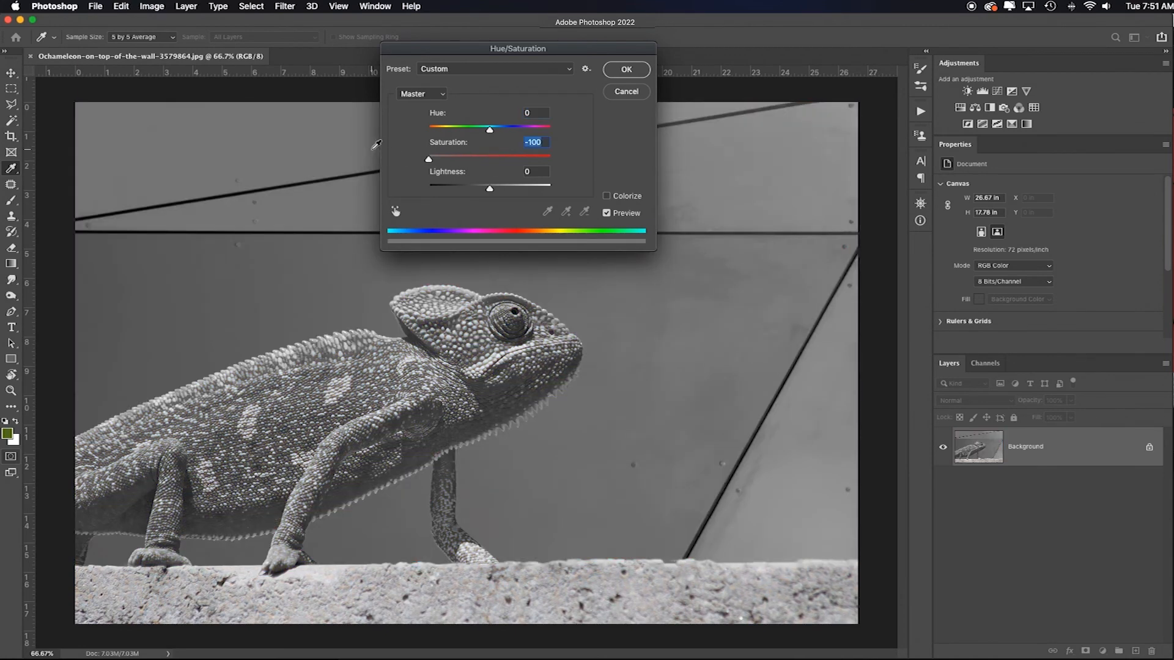
click(626, 70)
Inspect the Red, Green and Blue channels after the Hue/Saturation adjustment, then show the RGB composite again
click(984, 363)
click(968, 431)
click(976, 466)
click(980, 495)
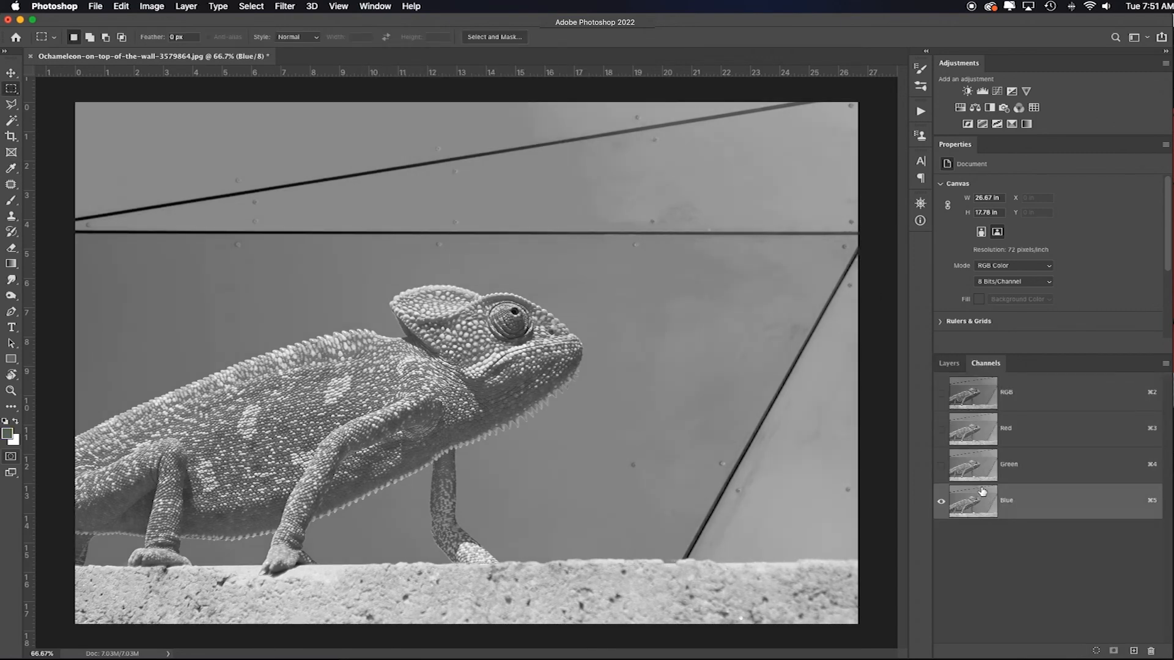
click(976, 403)
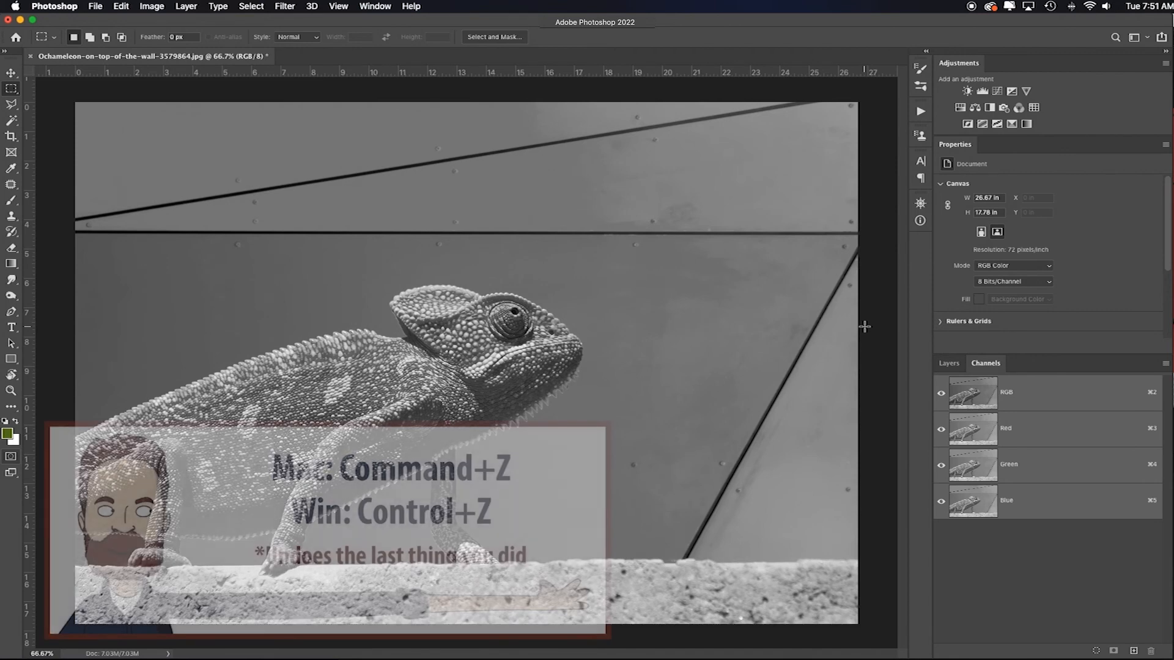
Undo the Hue/Saturation change, and try the Desaturate command on the Background layer before undoing it as well
key(super+z)
click(948, 366)
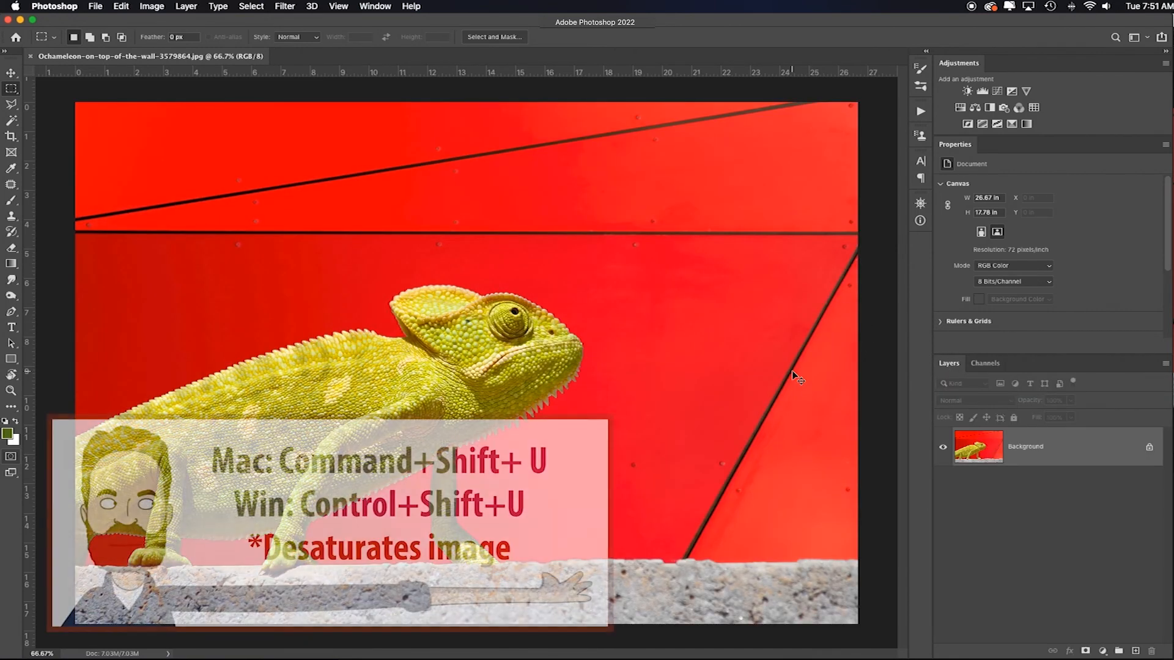
key(super+shift+u)
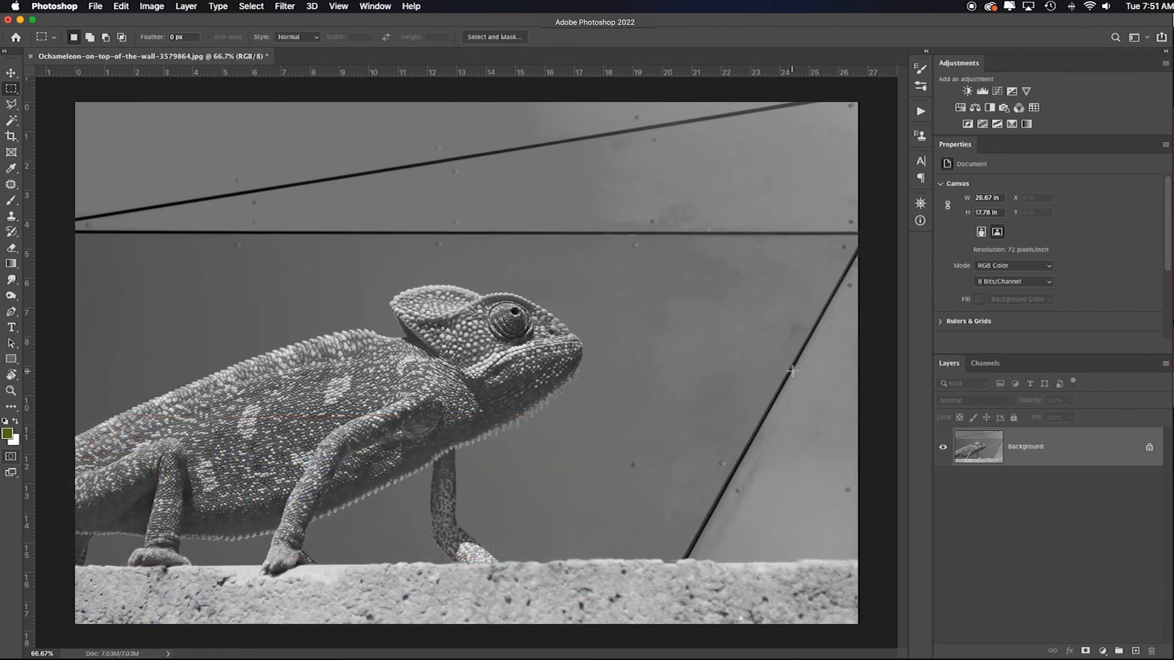
key(super+z)
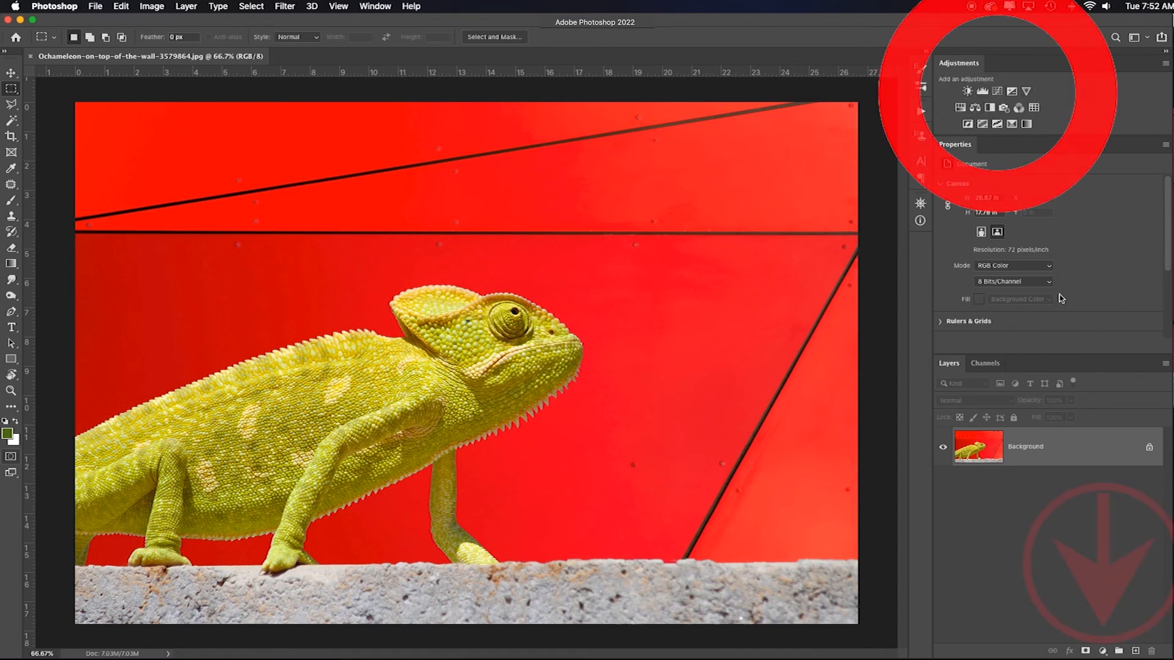
Add a Hue/Saturation adjustment layer above the Background and set its Saturation to -100
click(1103, 651)
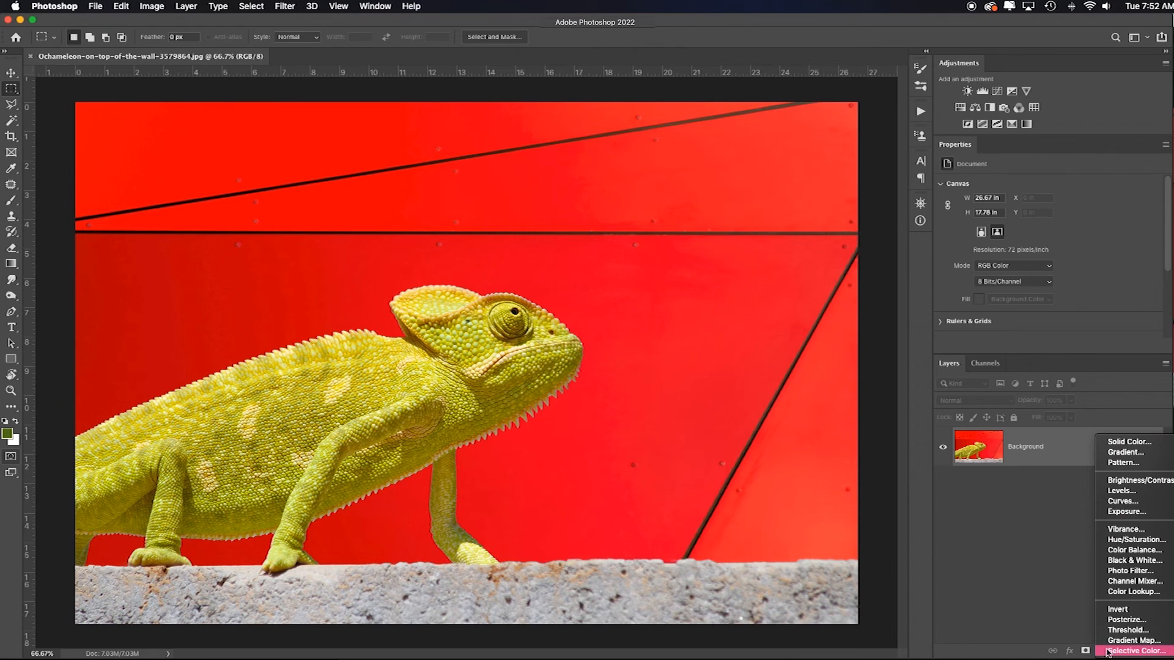
click(962, 112)
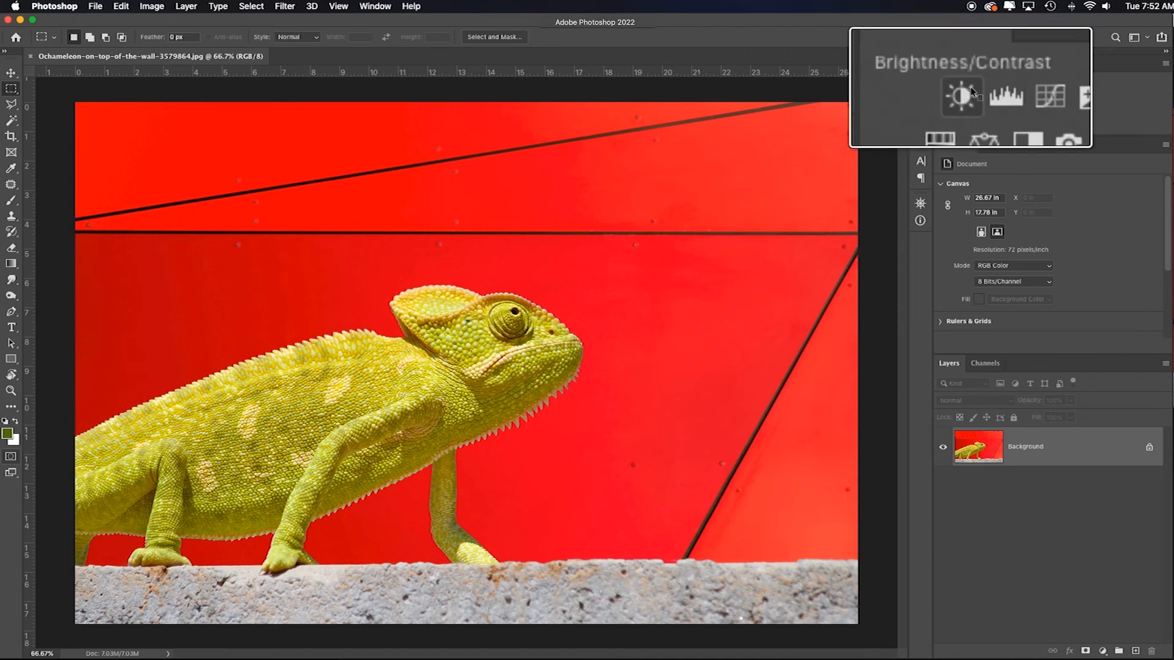
click(960, 108)
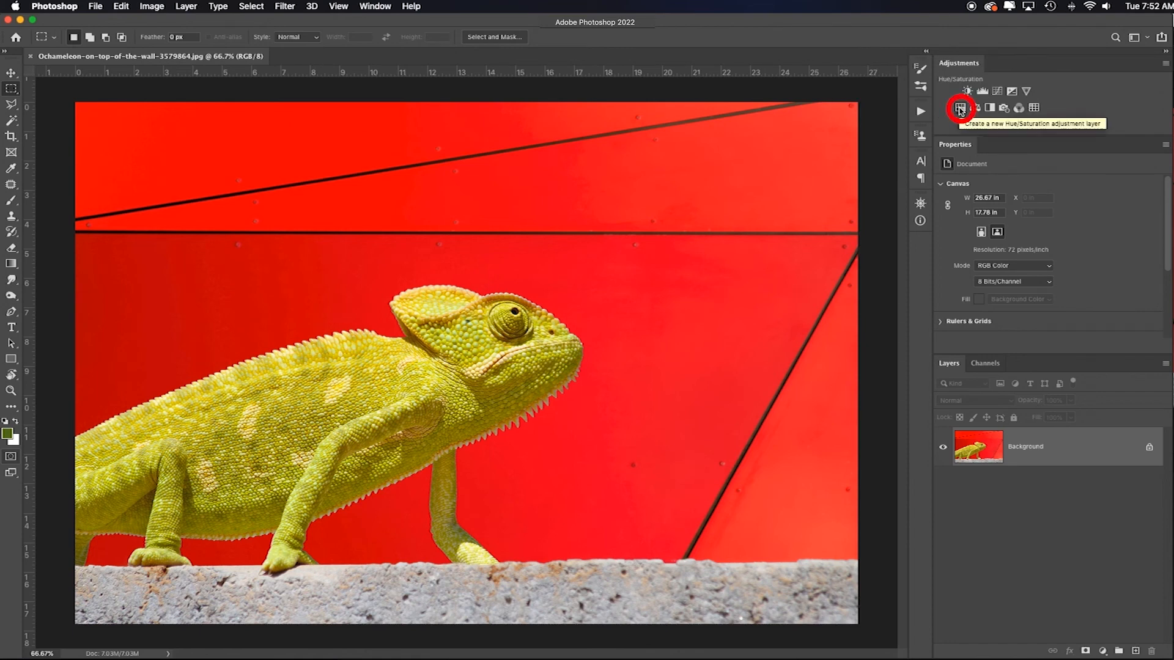
click(960, 109)
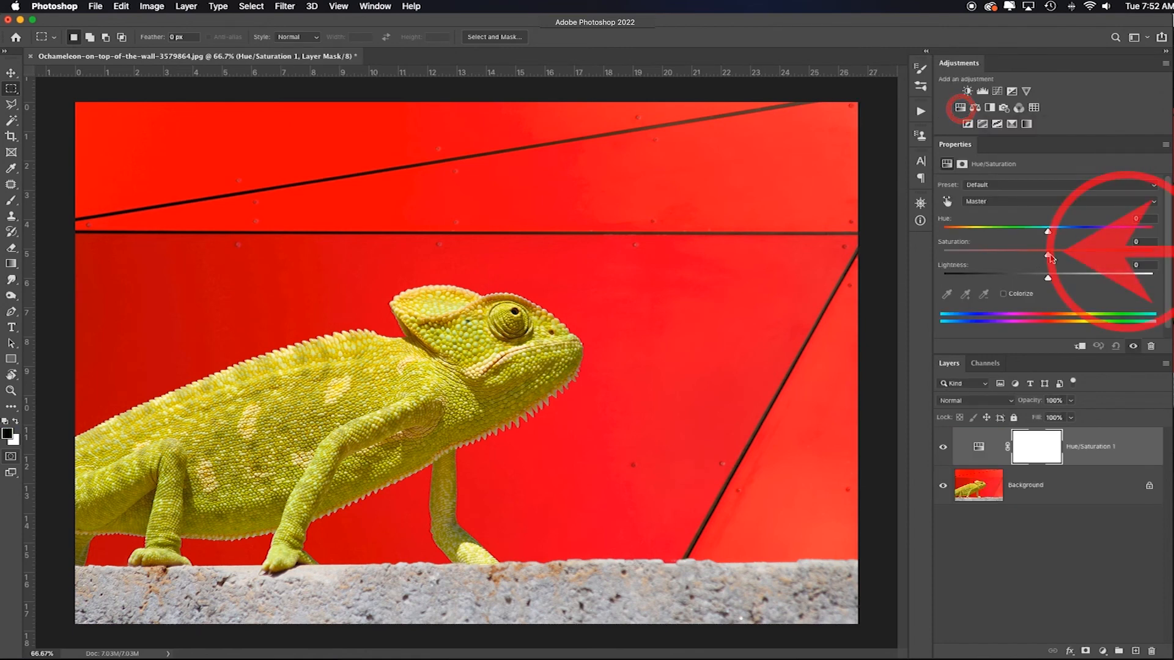
drag(1048, 255, 933, 248)
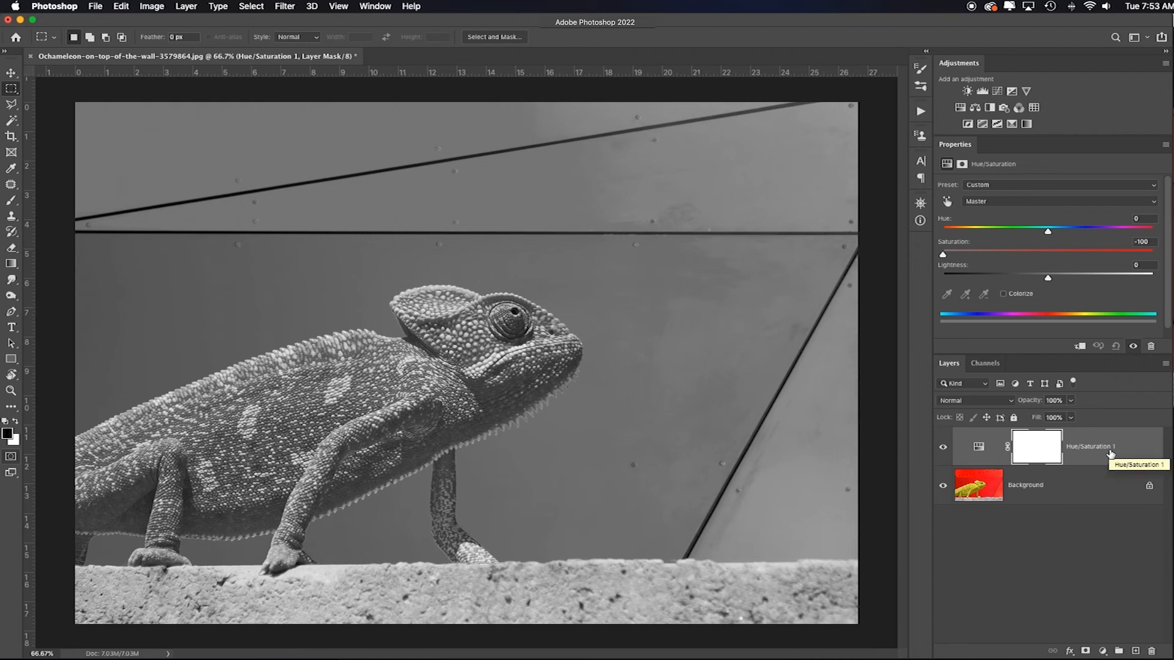
Set the Hue/Saturation adjustment layer's blending mode to Soft Light and hide the layer
click(984, 406)
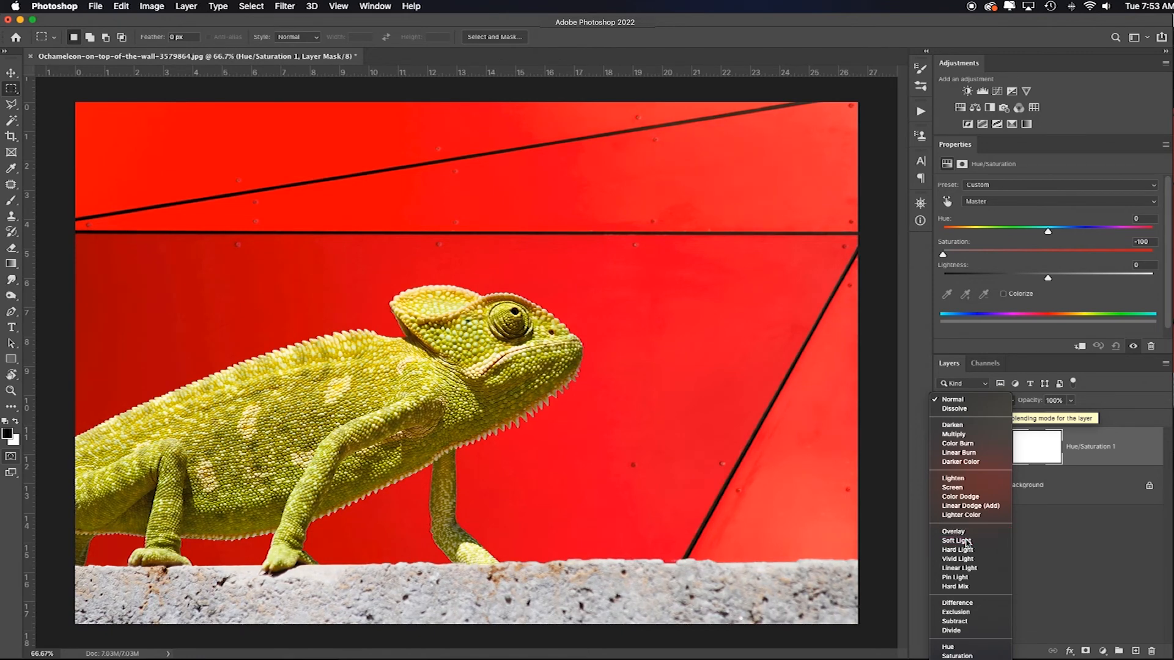
click(965, 541)
click(945, 448)
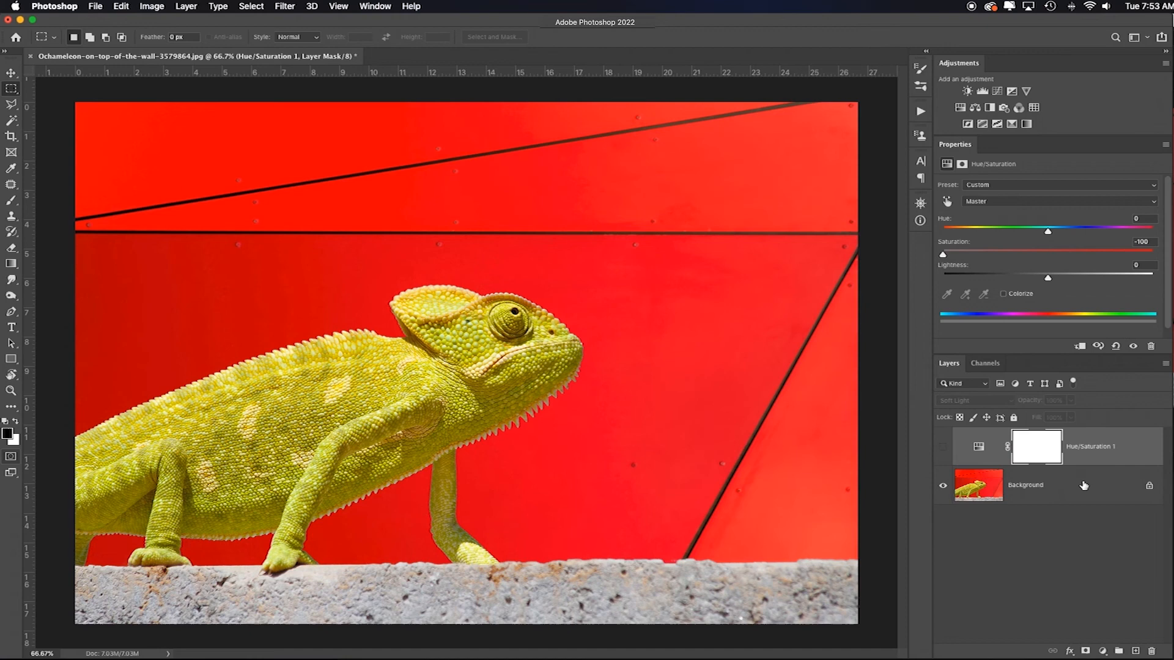
Duplicate the Background layer and set the copy's blending mode to Soft Light
click(1083, 485)
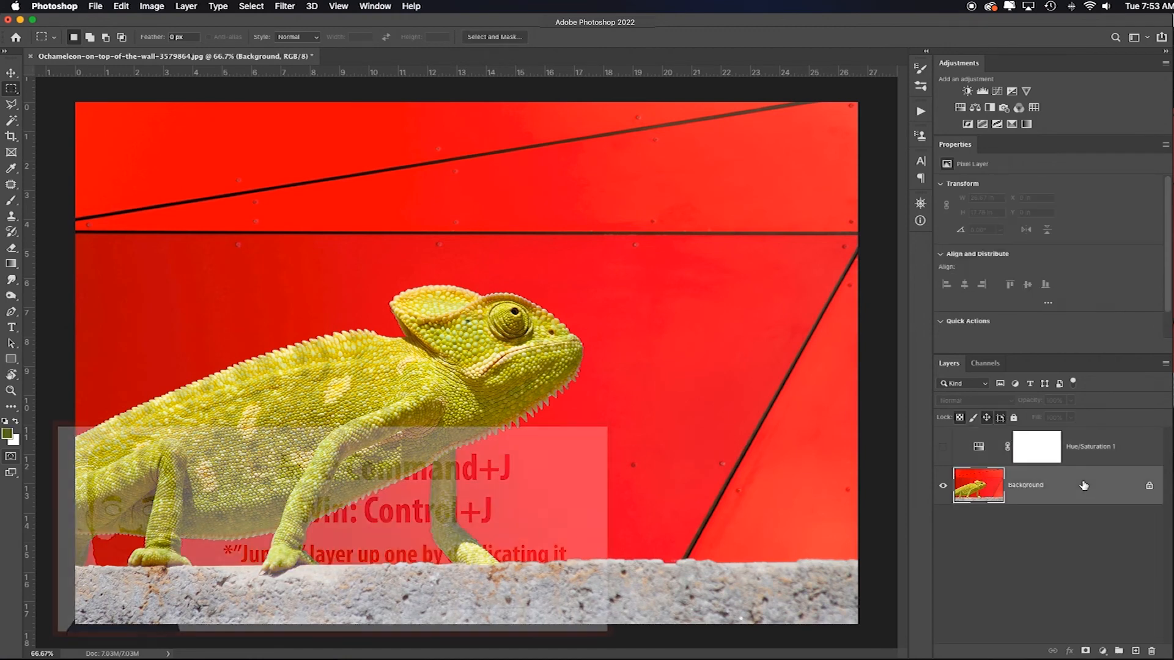
key(super+j)
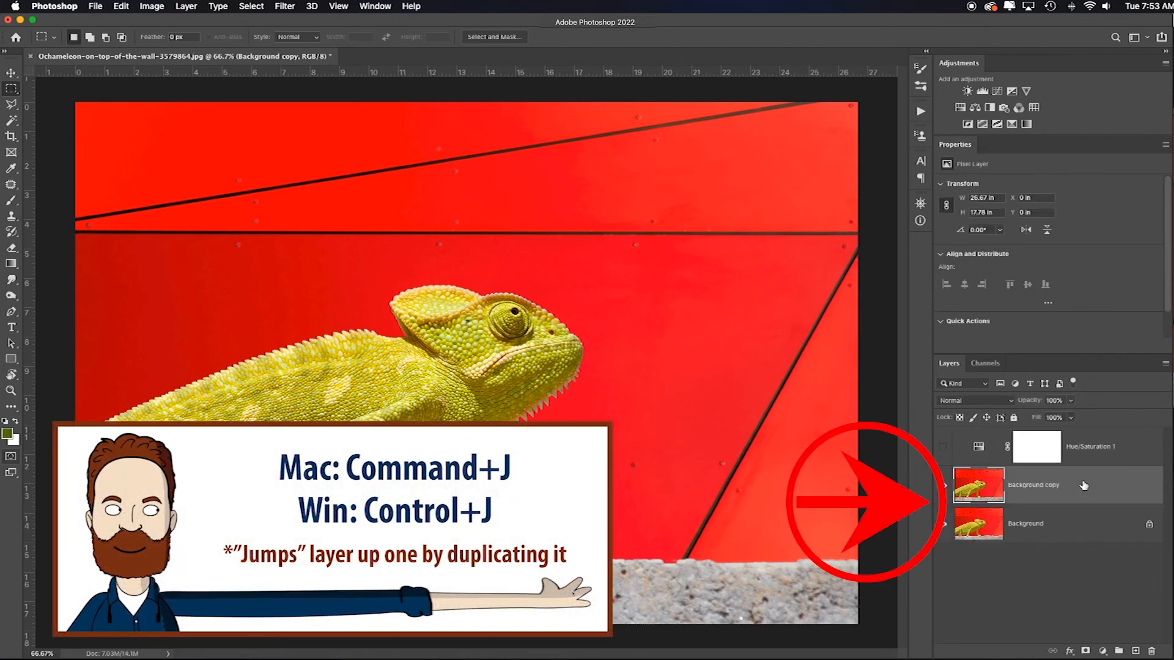
click(986, 401)
click(983, 540)
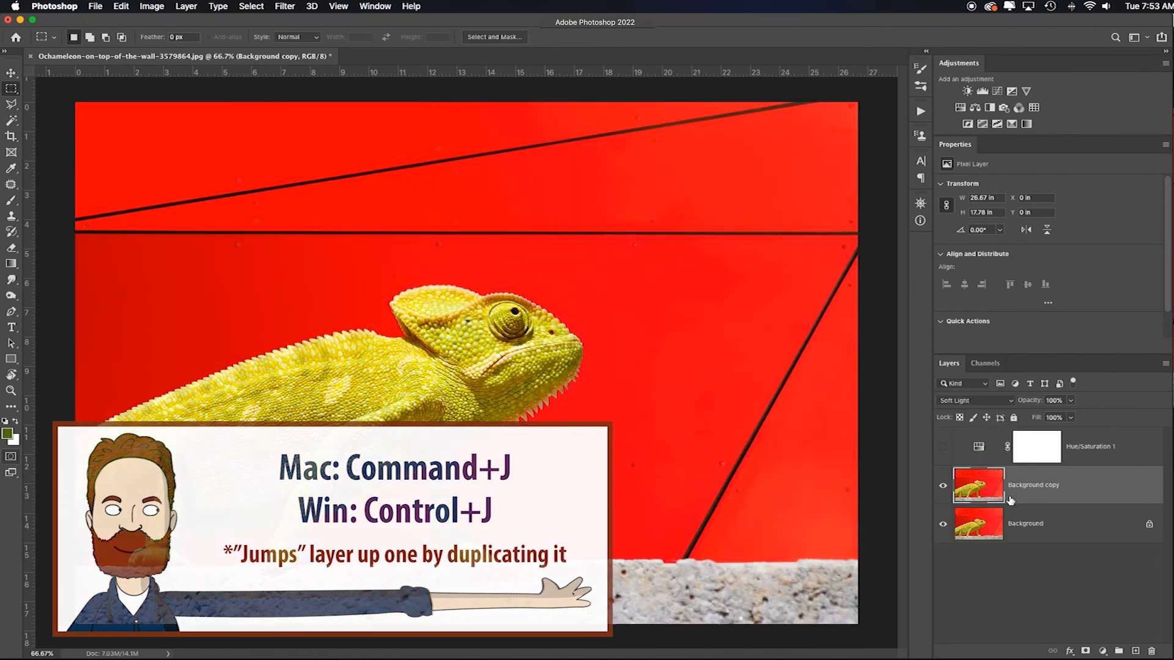
Compare the Soft Light effects of the Background copy and the Hue/Saturation layer by toggling their visibility
click(943, 485)
click(943, 447)
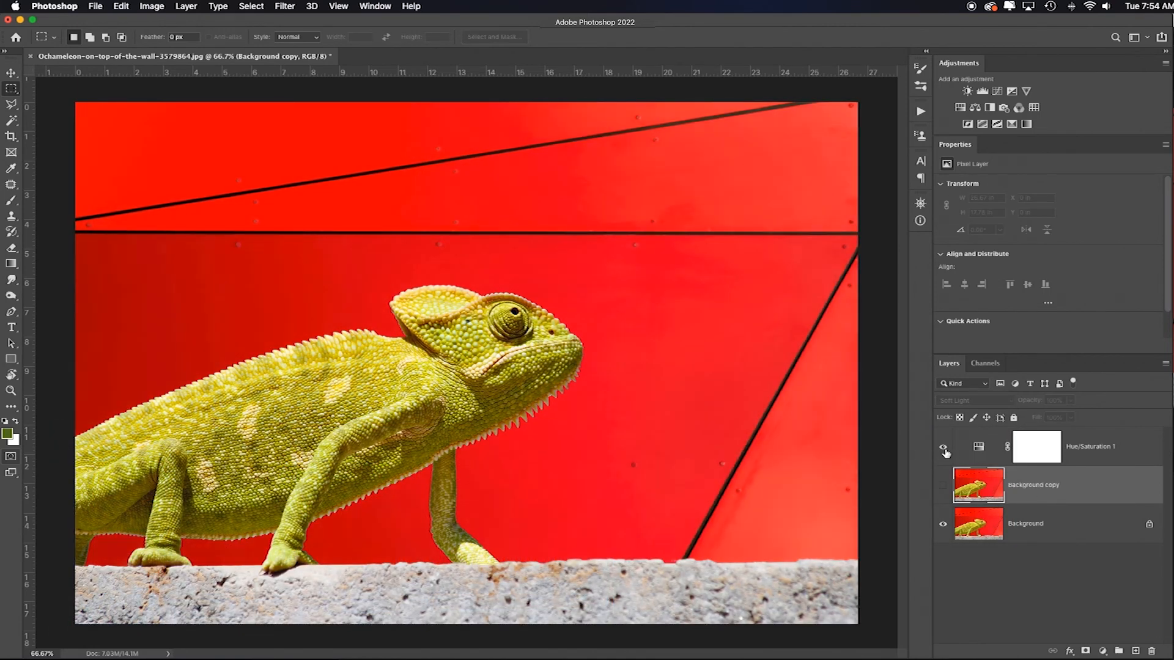
click(1099, 446)
click(943, 448)
click(943, 485)
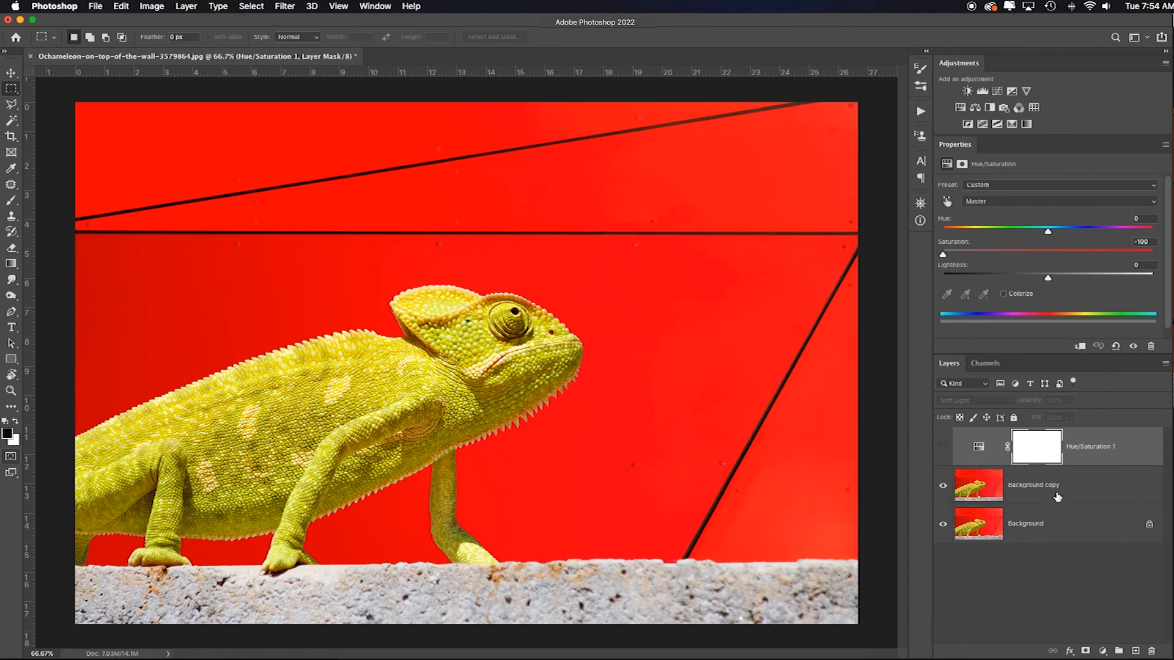
click(943, 486)
click(942, 448)
click(941, 448)
click(942, 448)
click(943, 448)
click(943, 448)
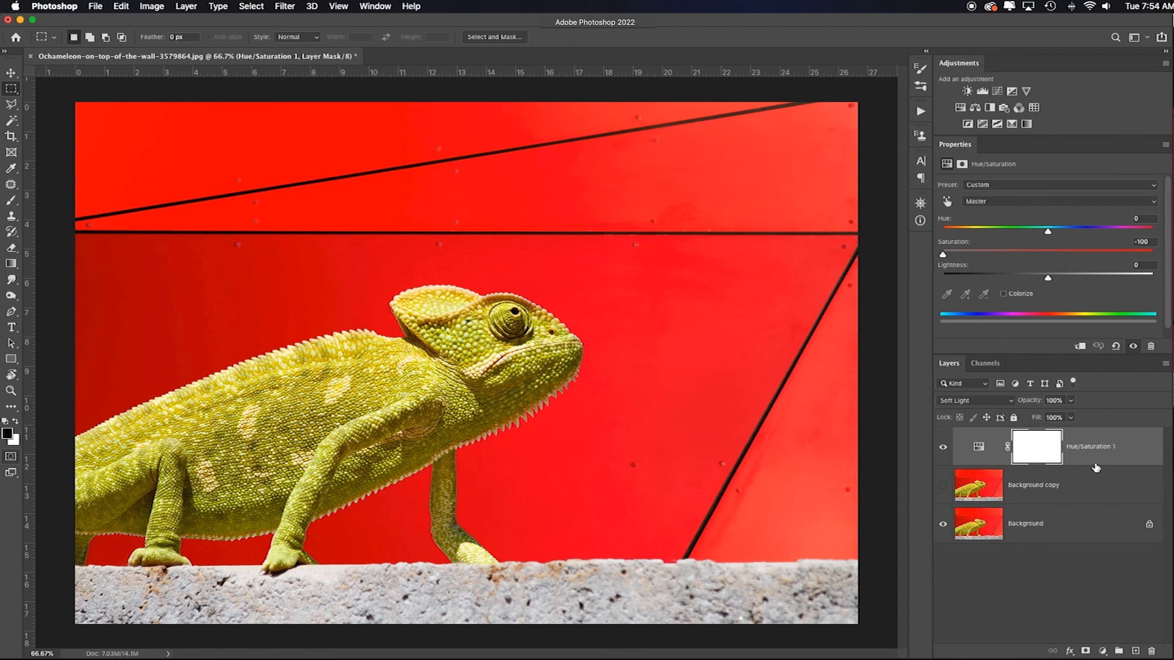
Examine the image's channels with the Soft Light Hue/Saturation layer visible, then return to the layers
click(994, 367)
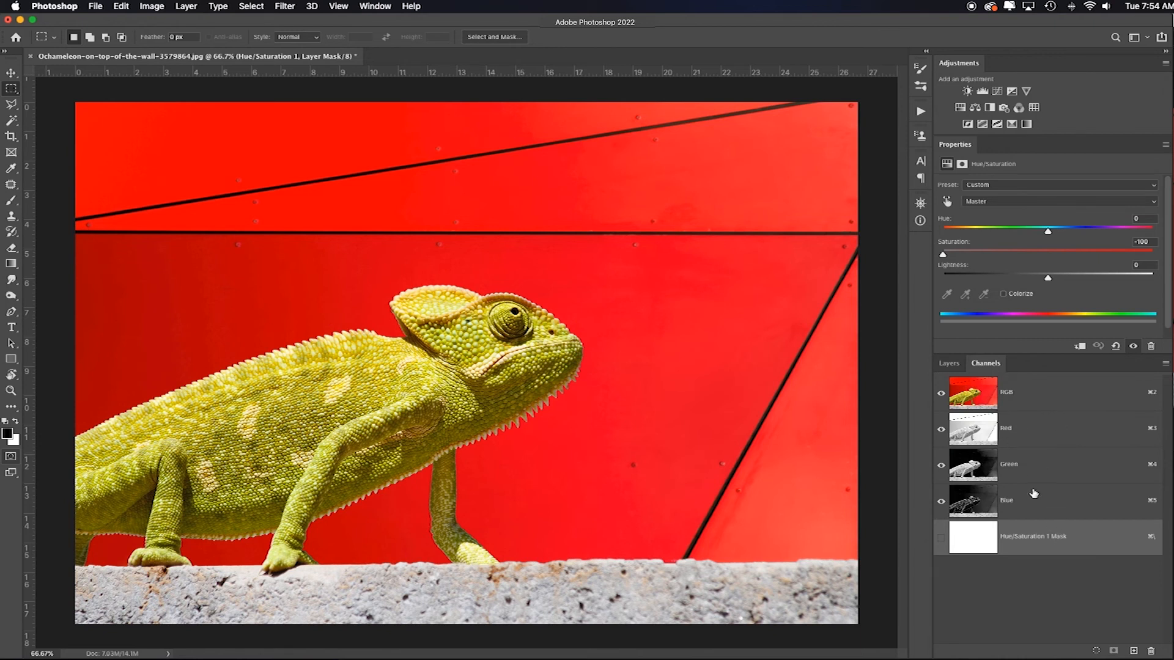
click(1019, 410)
click(948, 363)
Delete the Hue/Saturation and Background copy layers, and desaturate the remaining Background layer
key(Delete)
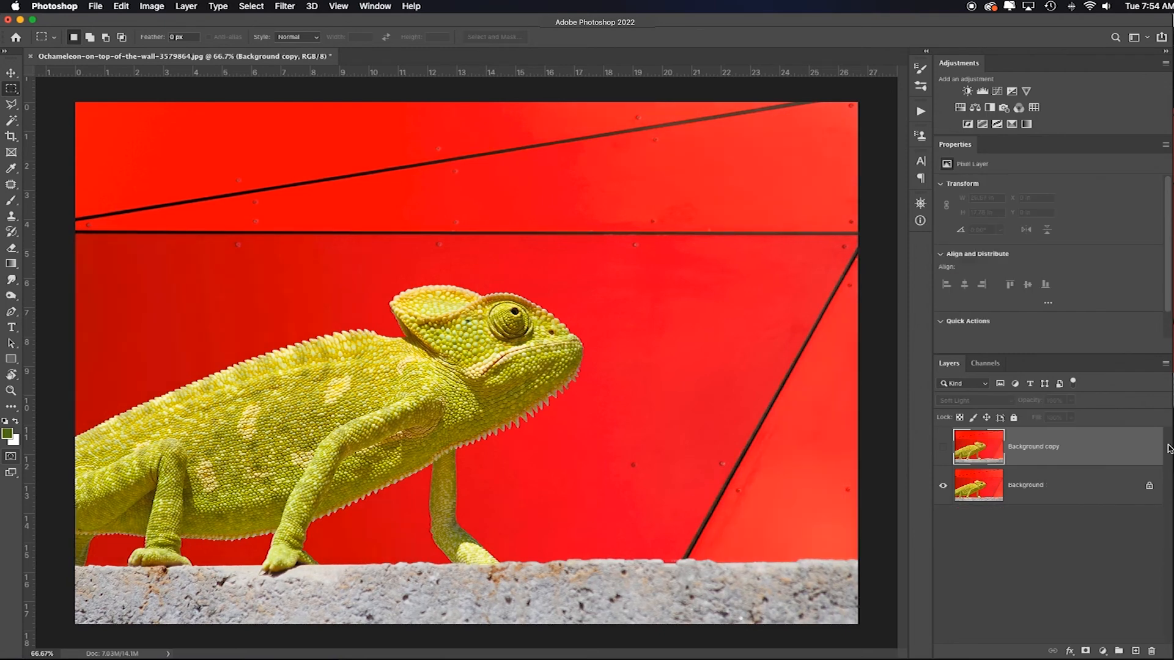
key(Delete)
key(super+shift+u)
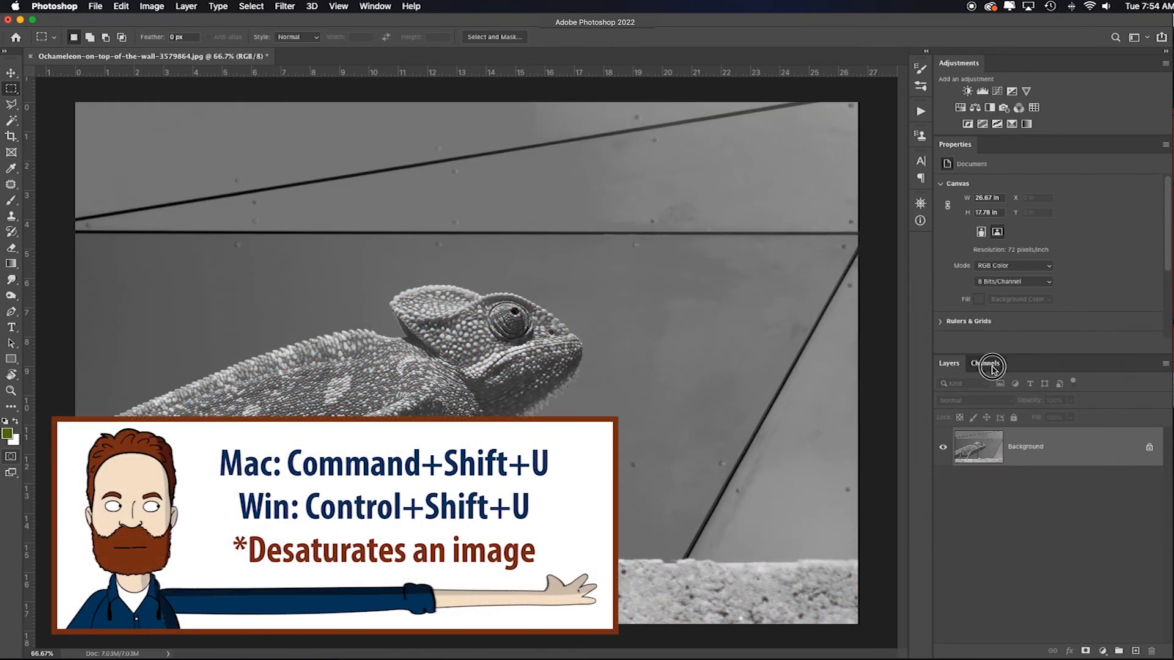
Examine the desaturated image's Blue, Green and Red channels individually, and return to the layers
click(985, 363)
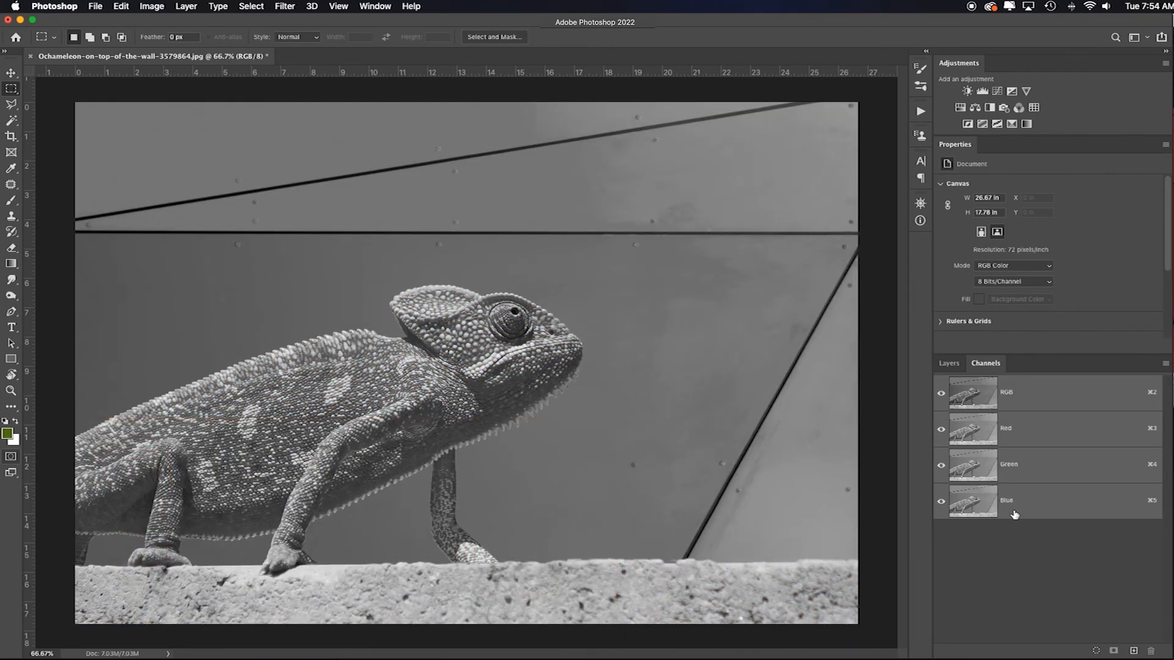
click(980, 515)
click(978, 472)
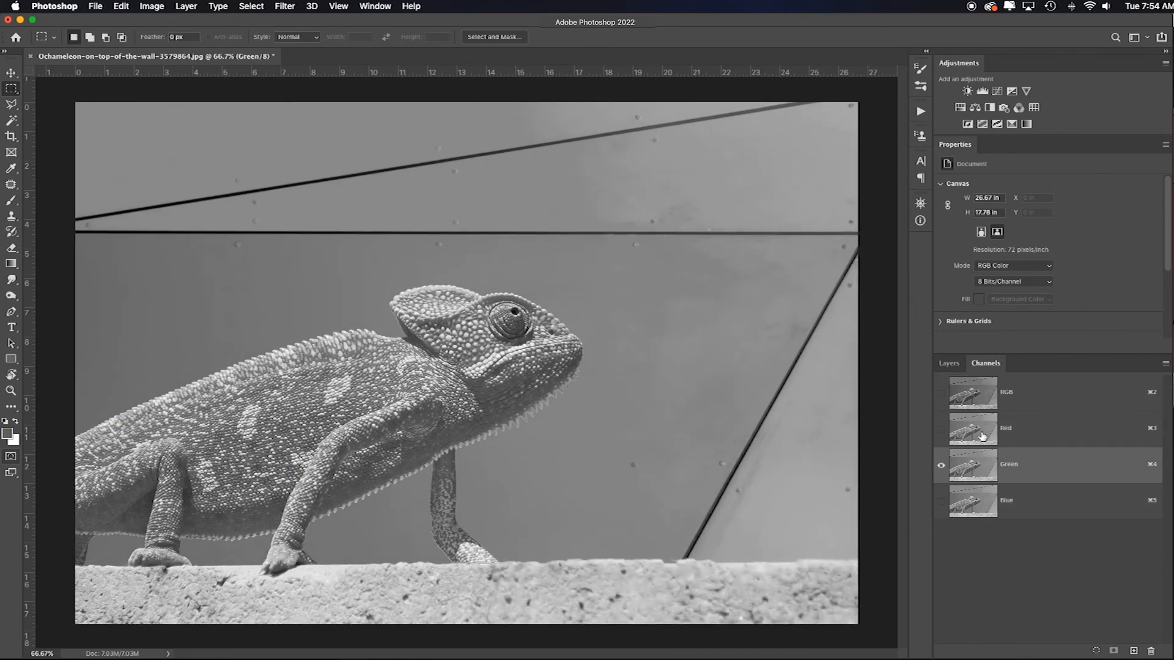
click(983, 436)
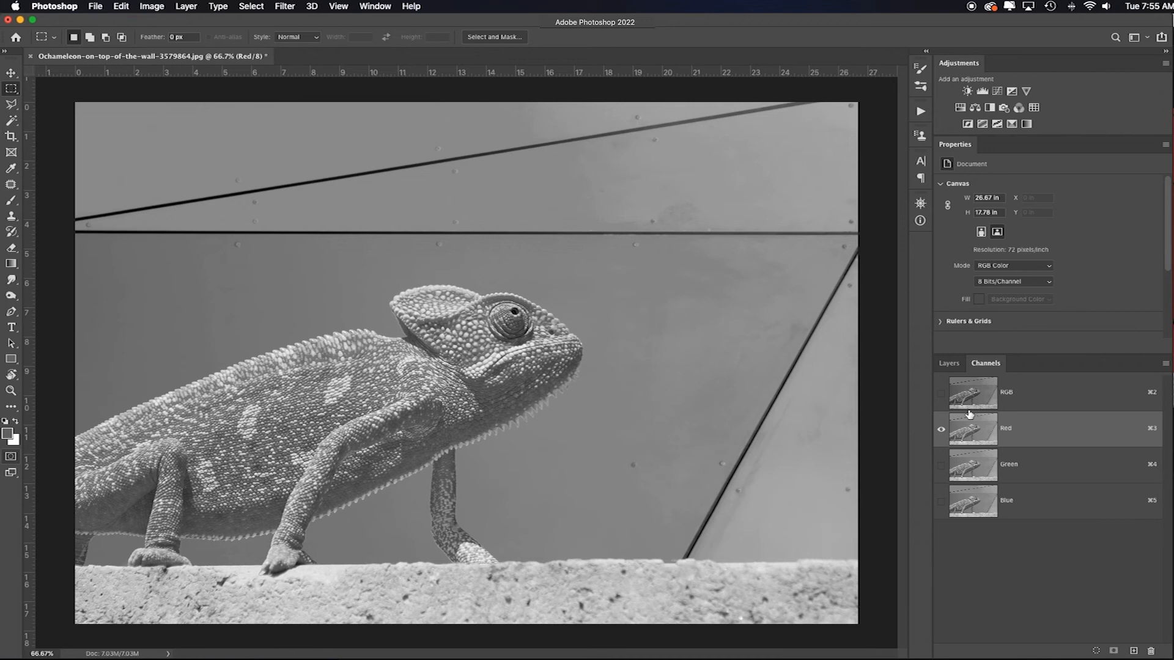
click(948, 363)
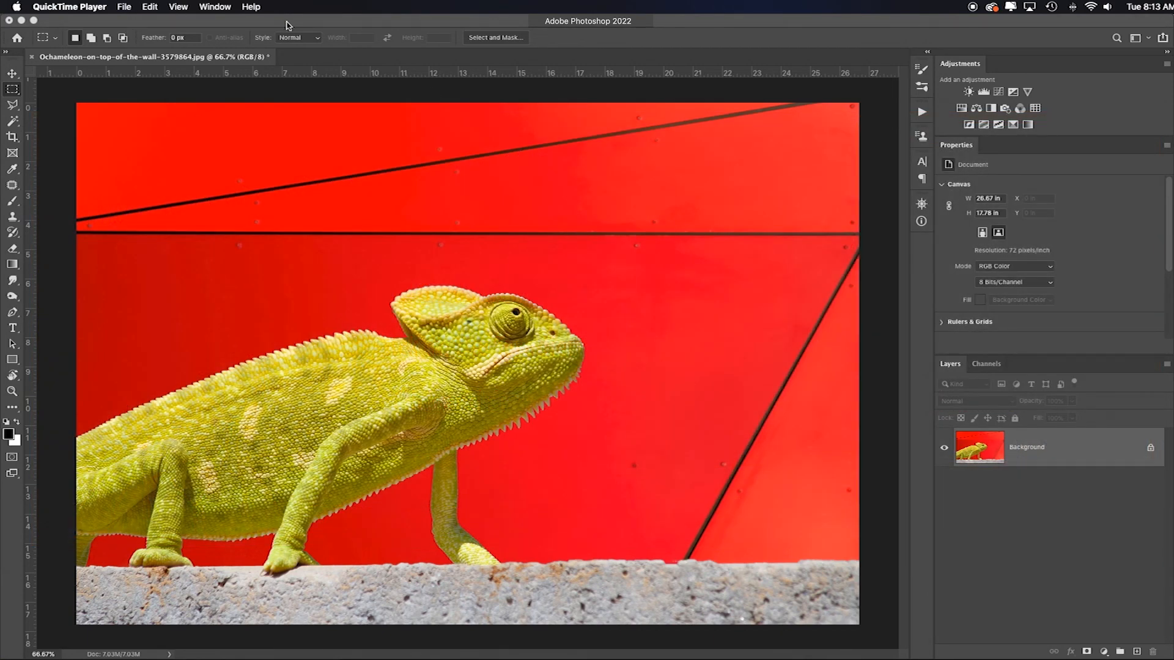
click(288, 24)
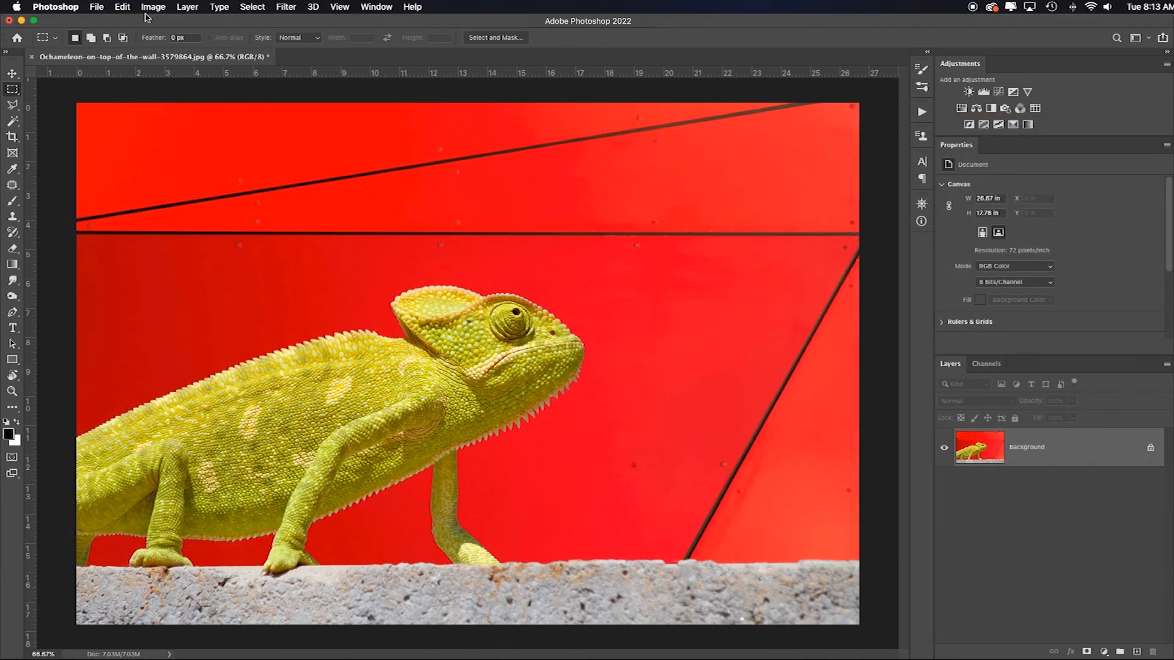
click(153, 8)
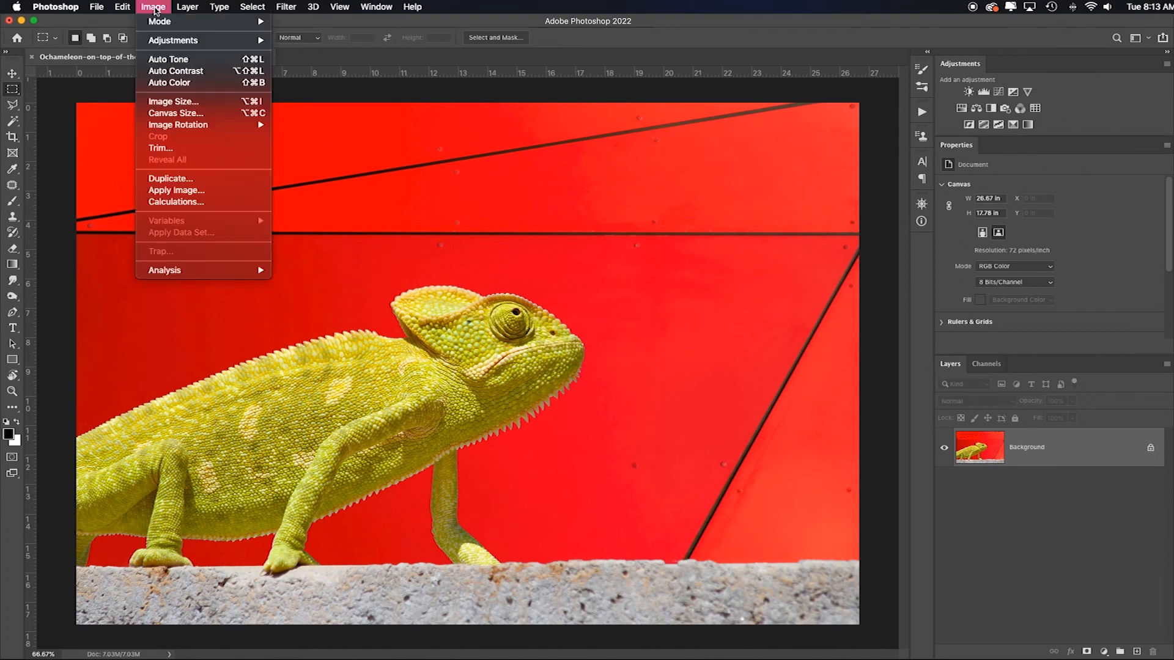
mouse_move(177, 43)
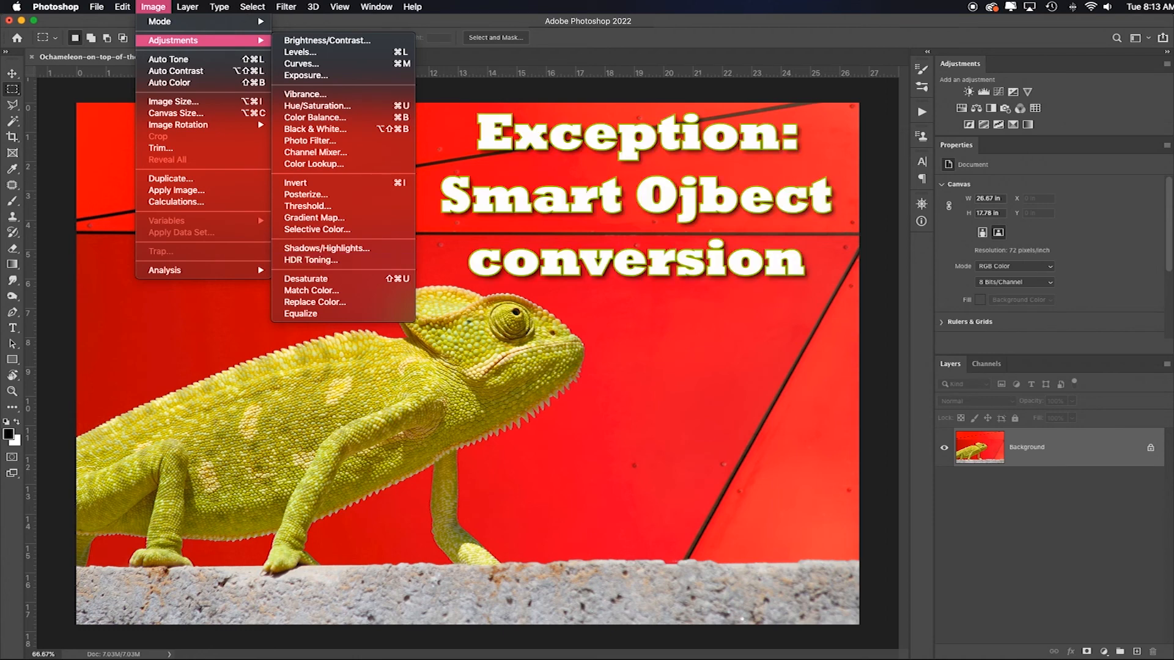
click(365, 301)
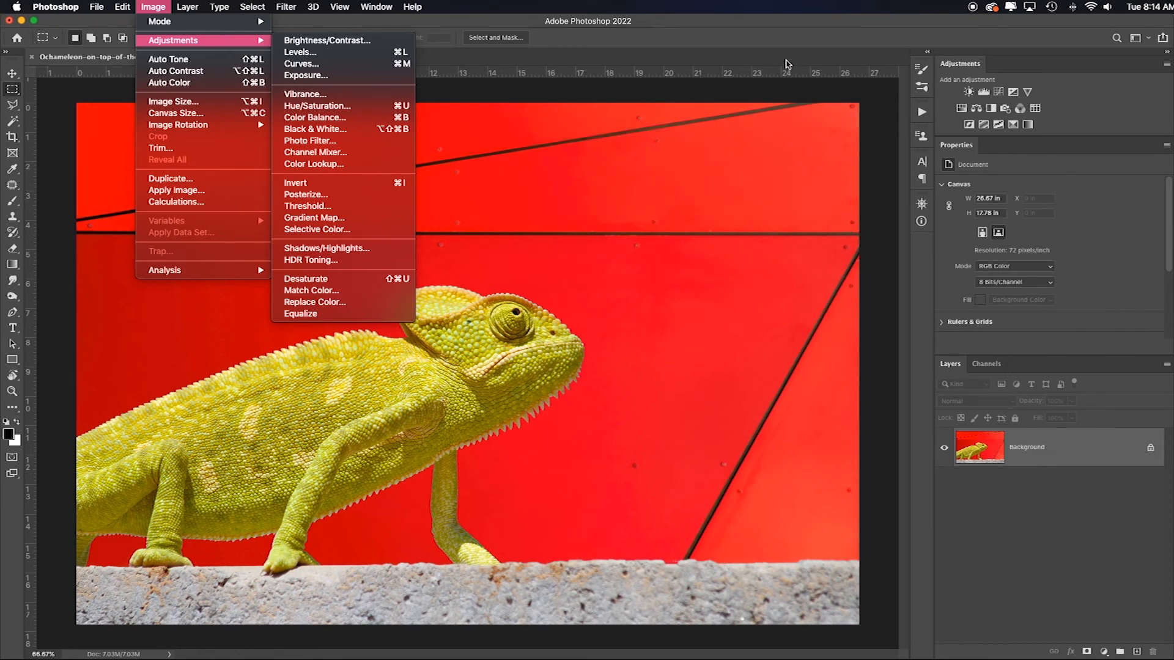
click(961, 47)
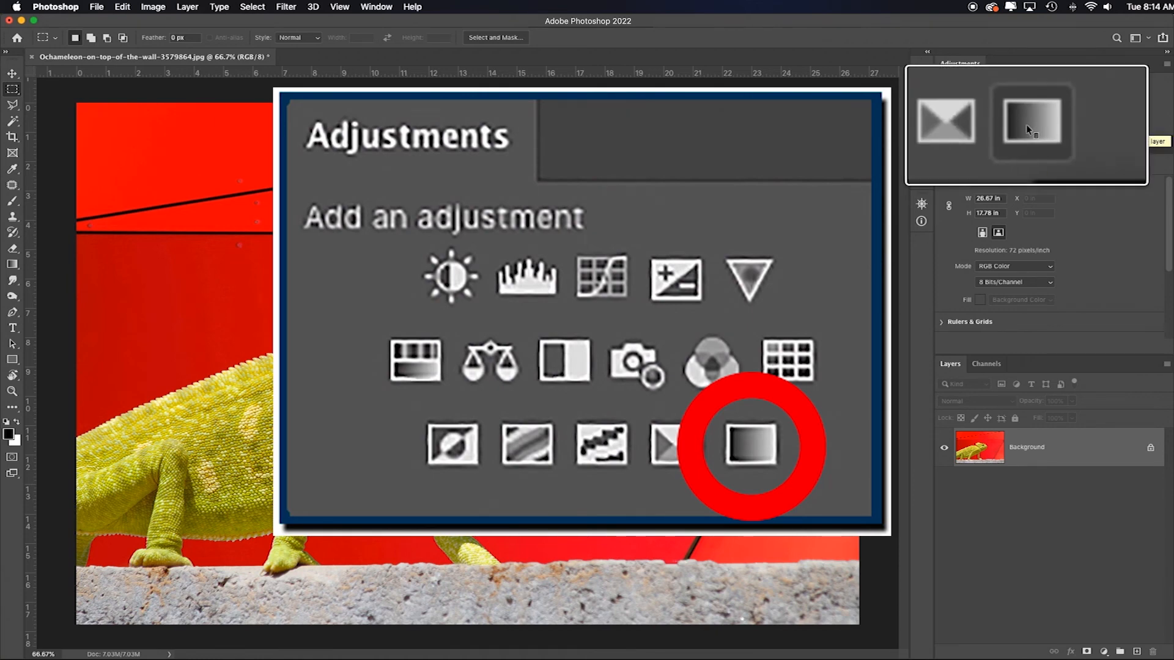
Add a Gradient Map adjustment layer above the color photo and open its gradient for editing
click(1028, 124)
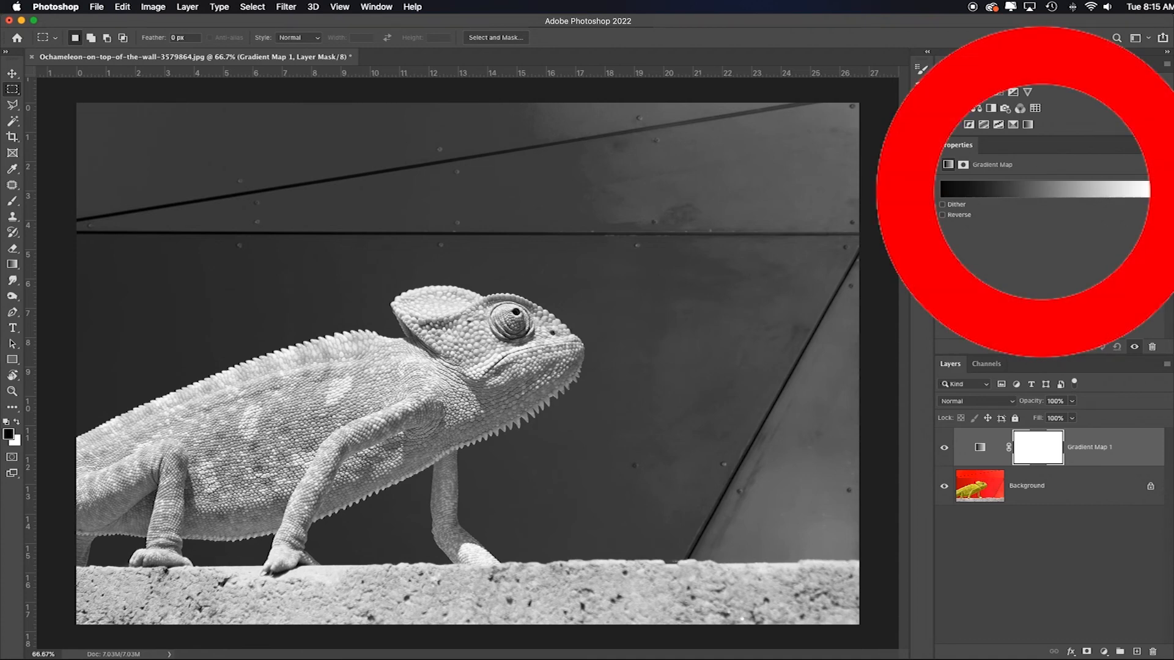
click(997, 195)
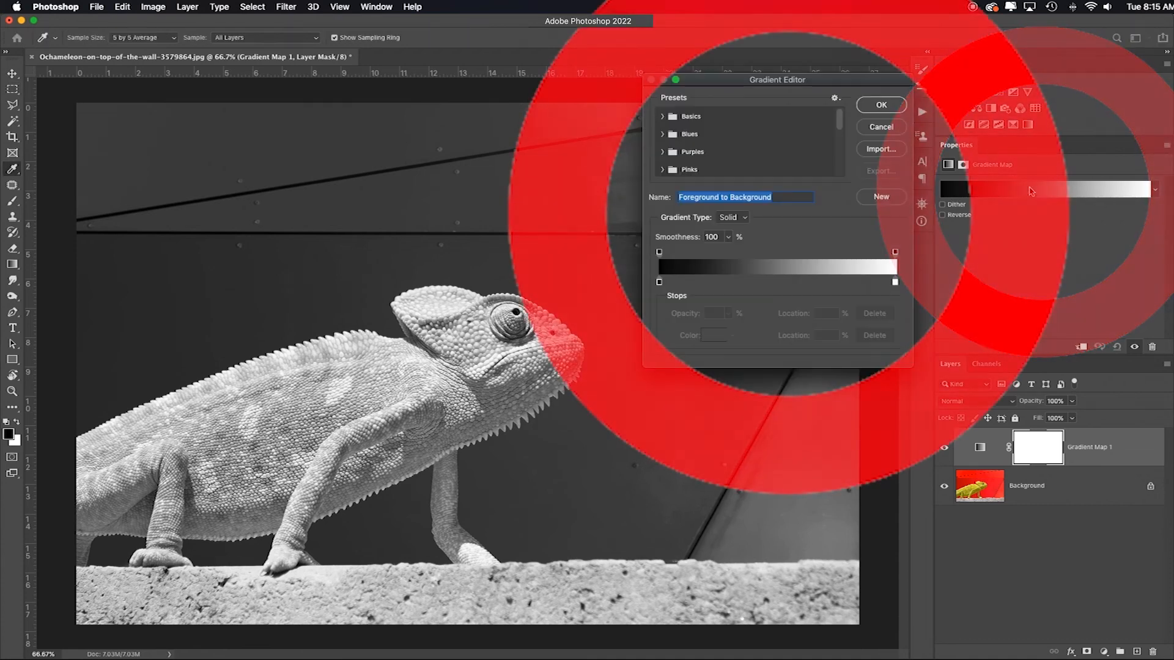
drag(834, 87, 746, 146)
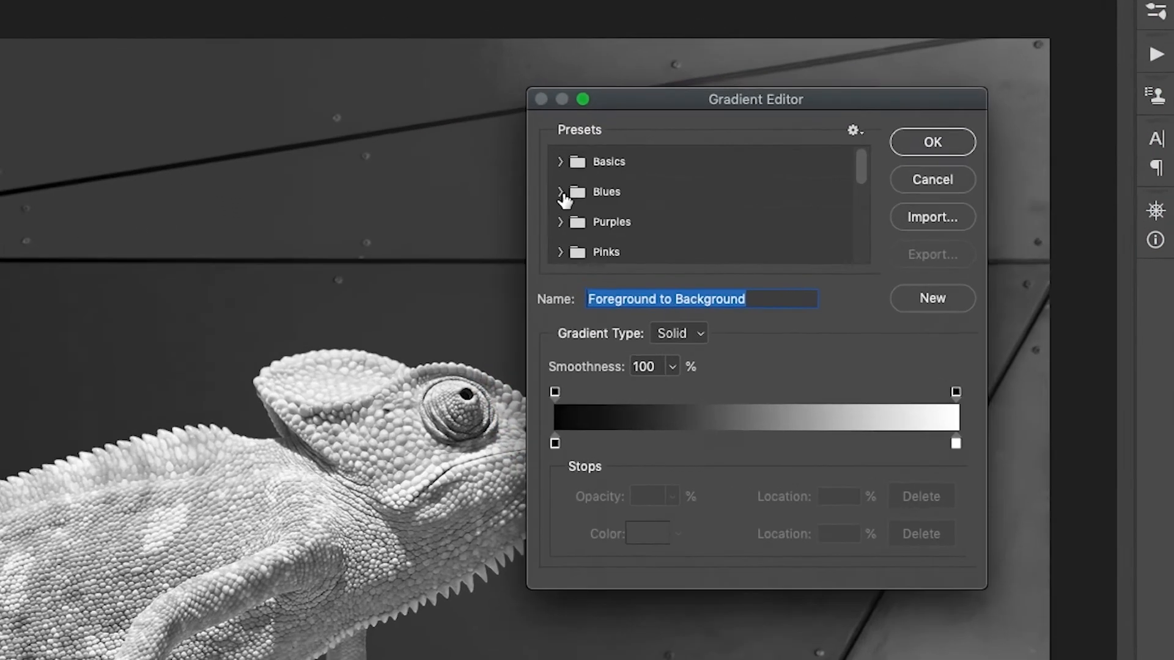
Try the Blue_02 preset on the gradient map, and return the gradient to the Foreground to Background preset
click(561, 192)
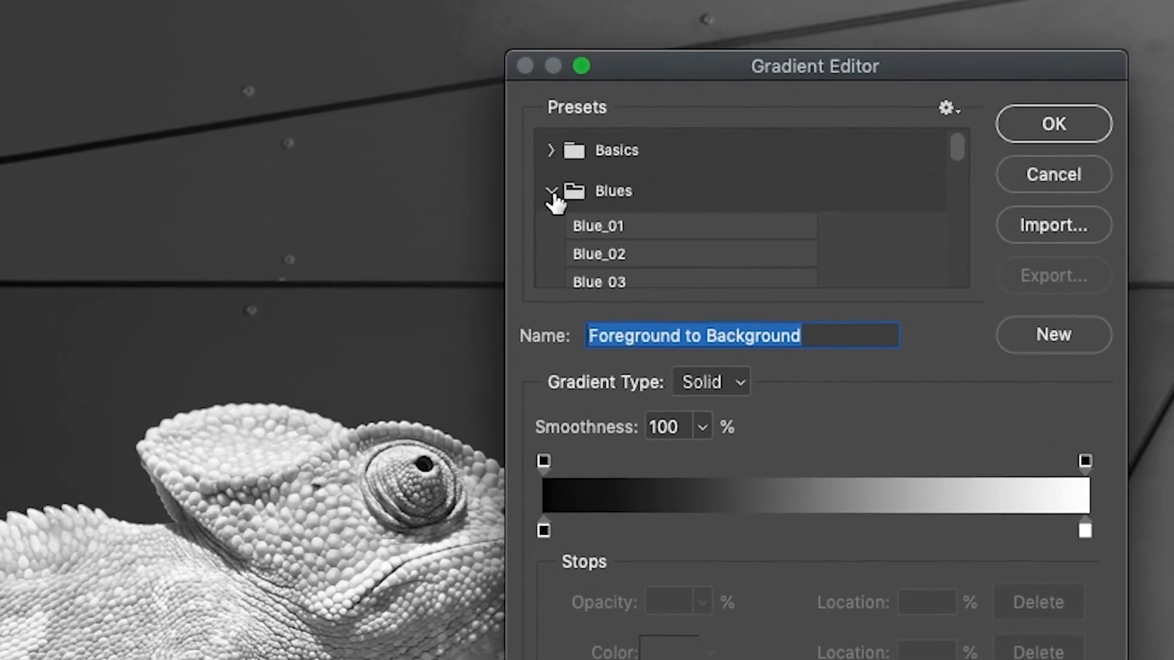
click(560, 192)
click(559, 193)
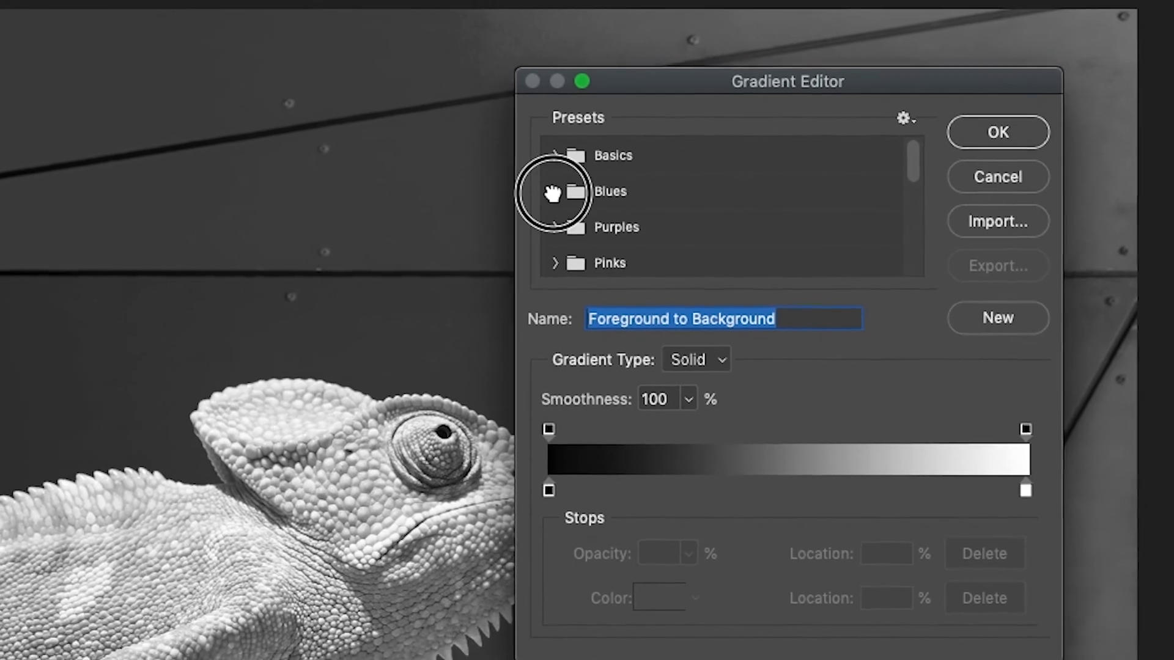
click(608, 231)
click(597, 244)
click(557, 191)
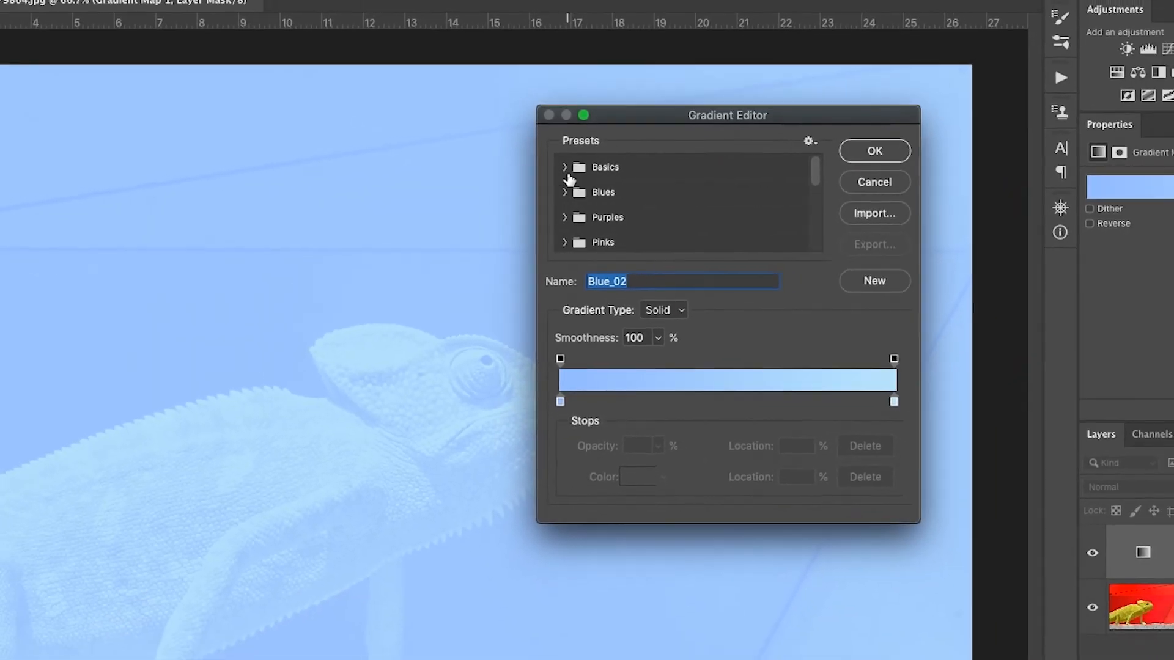
click(565, 170)
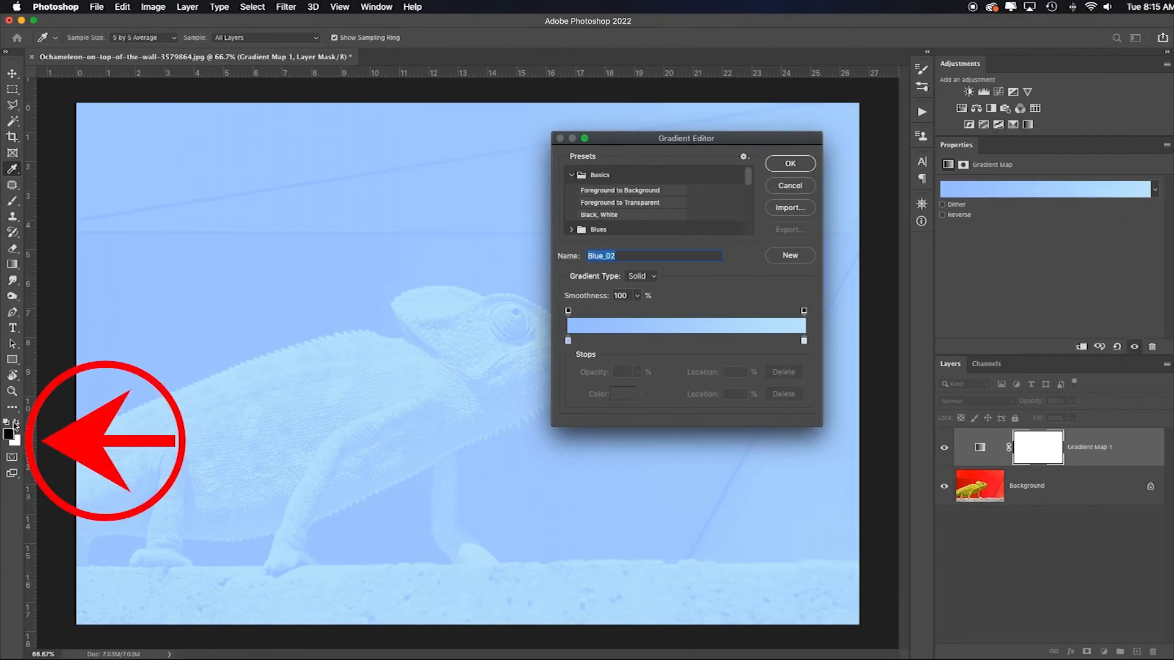
click(619, 190)
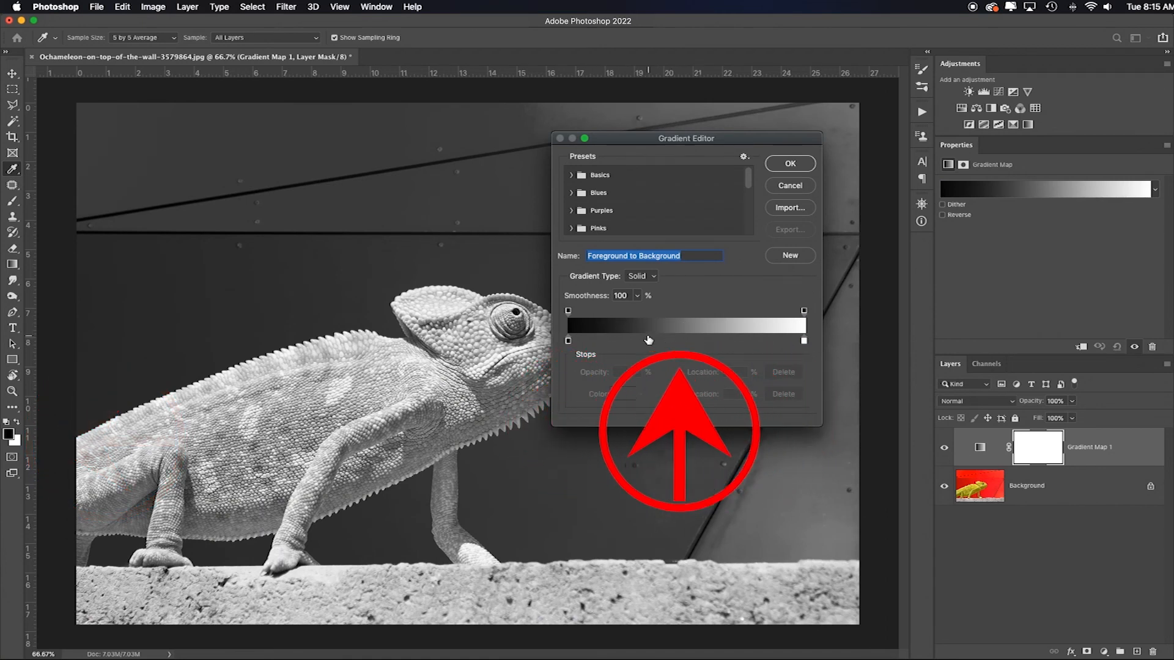
Add a black color stop between the gradient's two end stops and place it at 33%
click(676, 341)
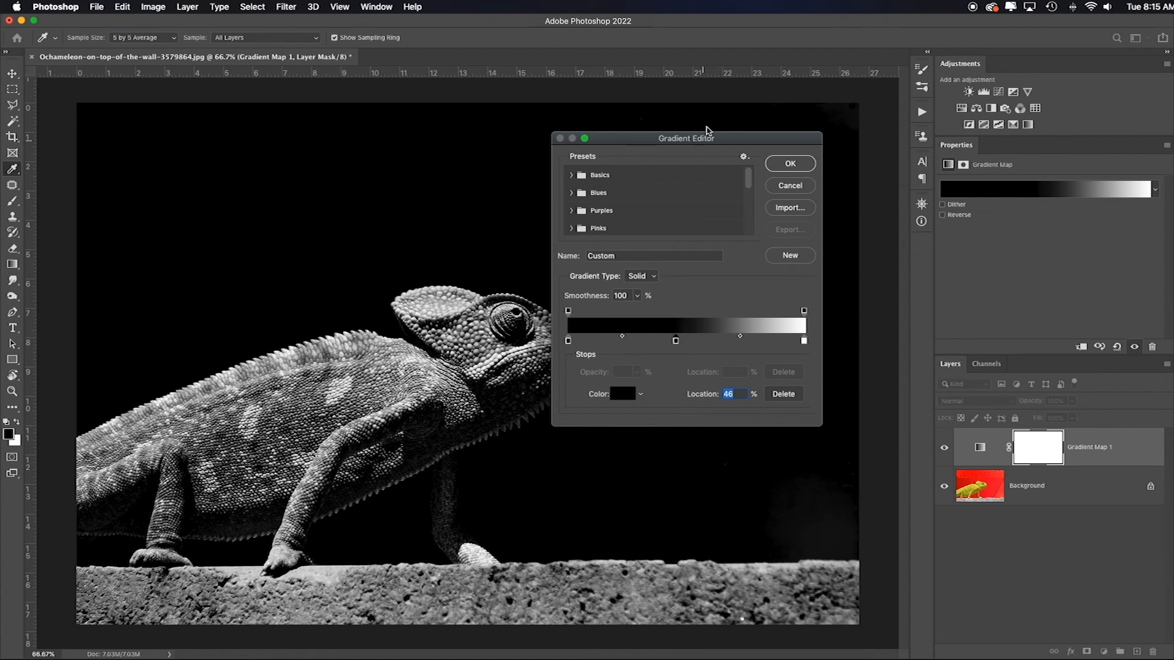
drag(709, 139, 760, 60)
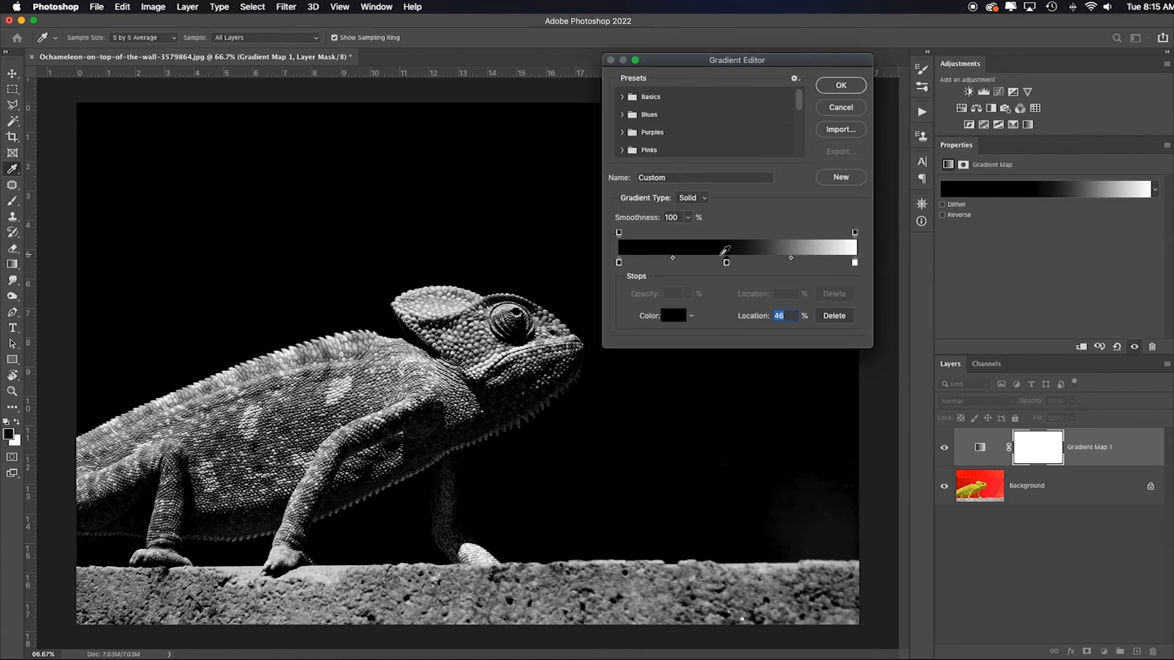
drag(726, 263, 698, 264)
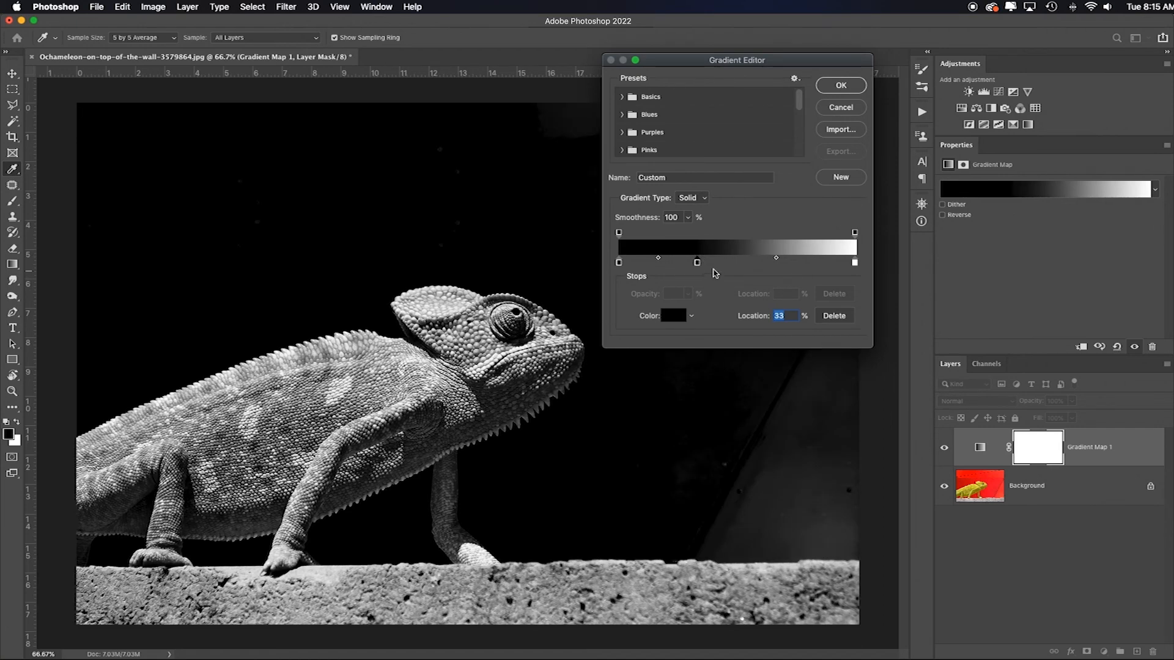
Set the middle gradient stop's color to neutral gray with R, G and B at 126
click(677, 319)
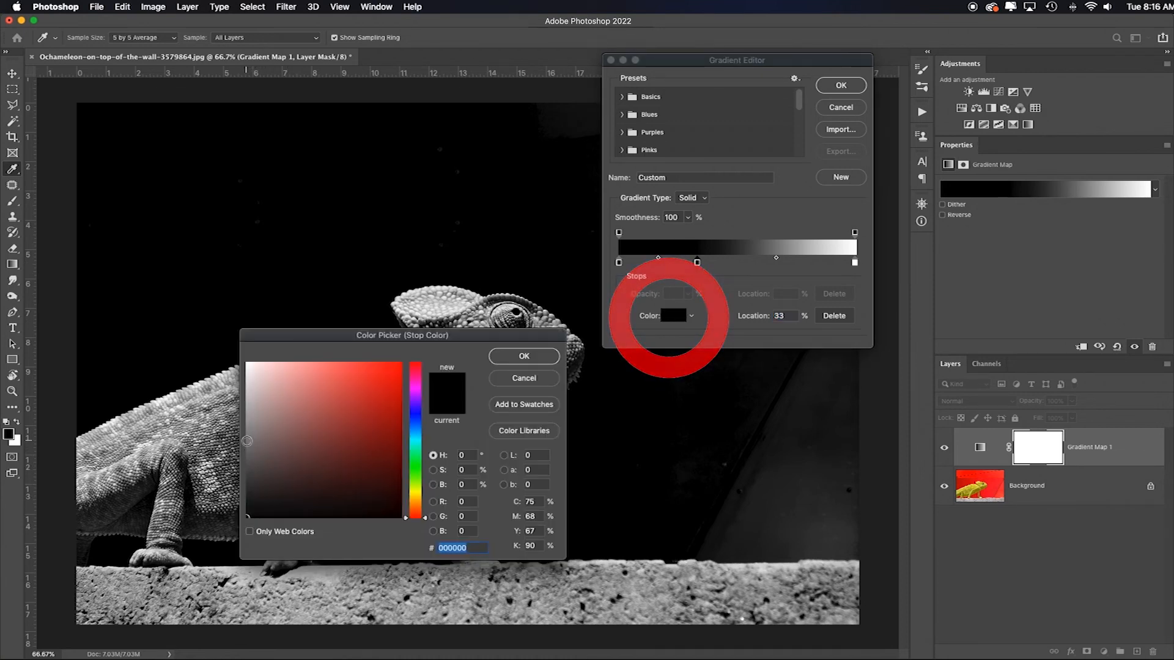
click(247, 442)
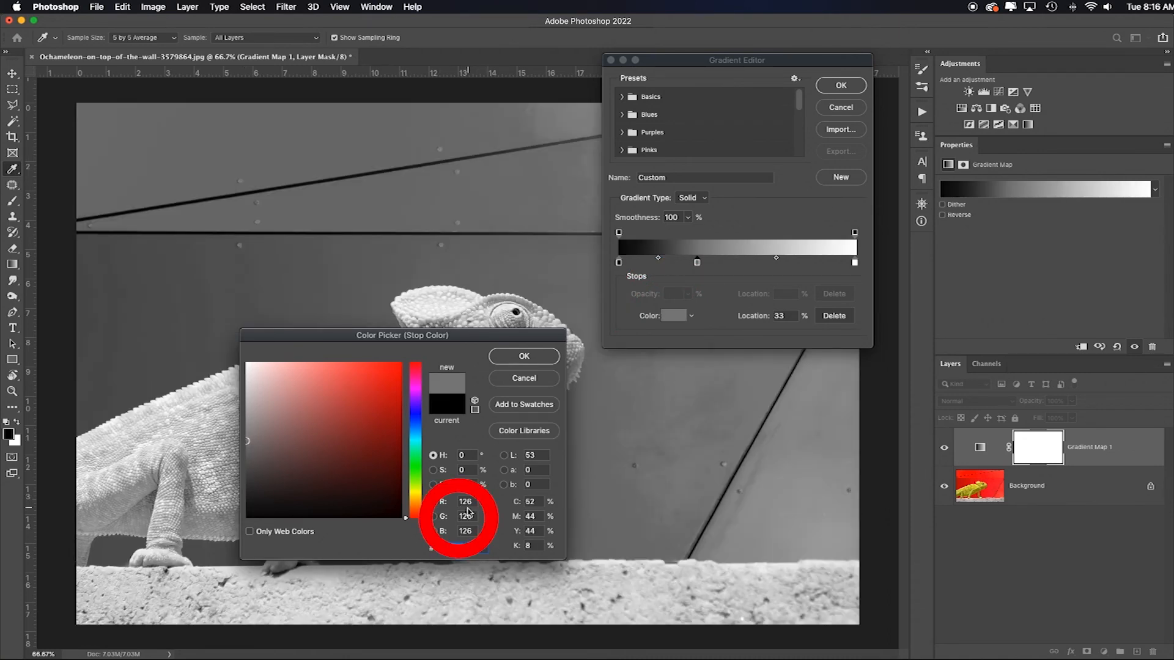
click(523, 356)
Try the gray stop at 65% and 53%, settle it at 62%, and shift the dark-side midpoint toward it
drag(699, 267, 773, 267)
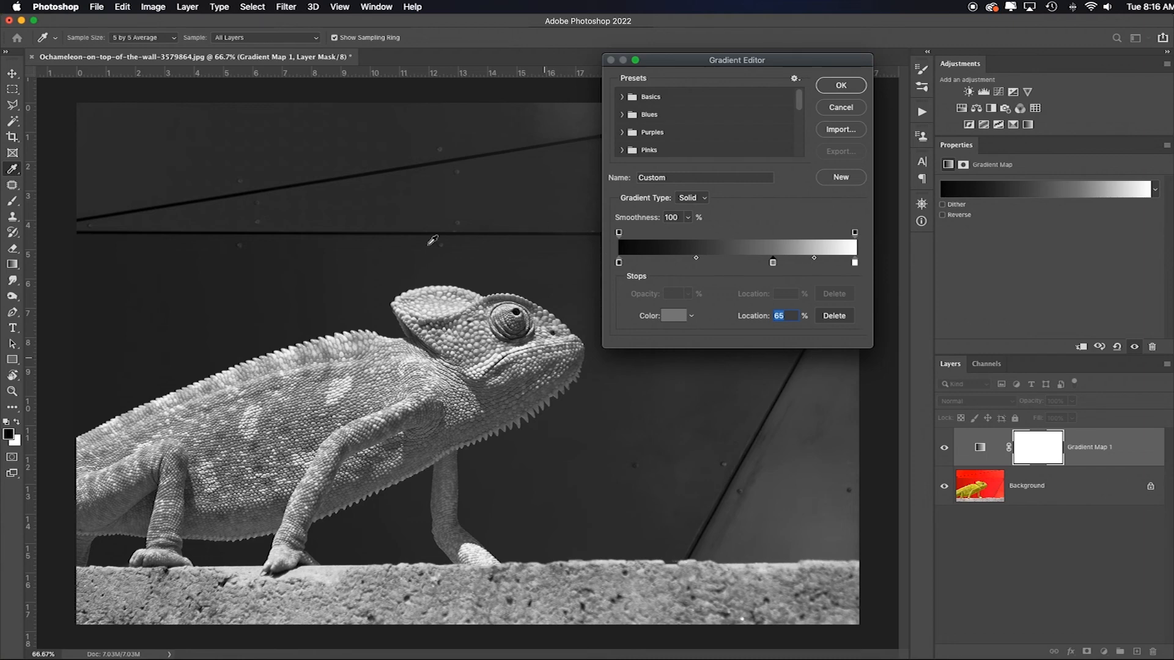
drag(769, 265, 744, 264)
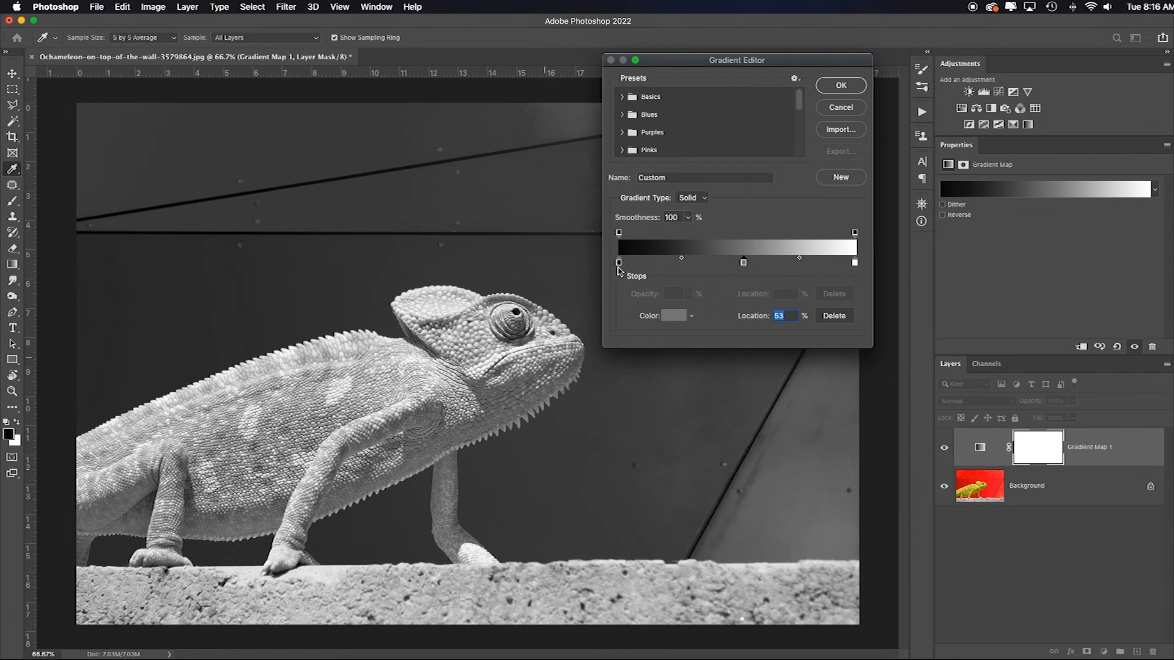
drag(682, 259, 765, 264)
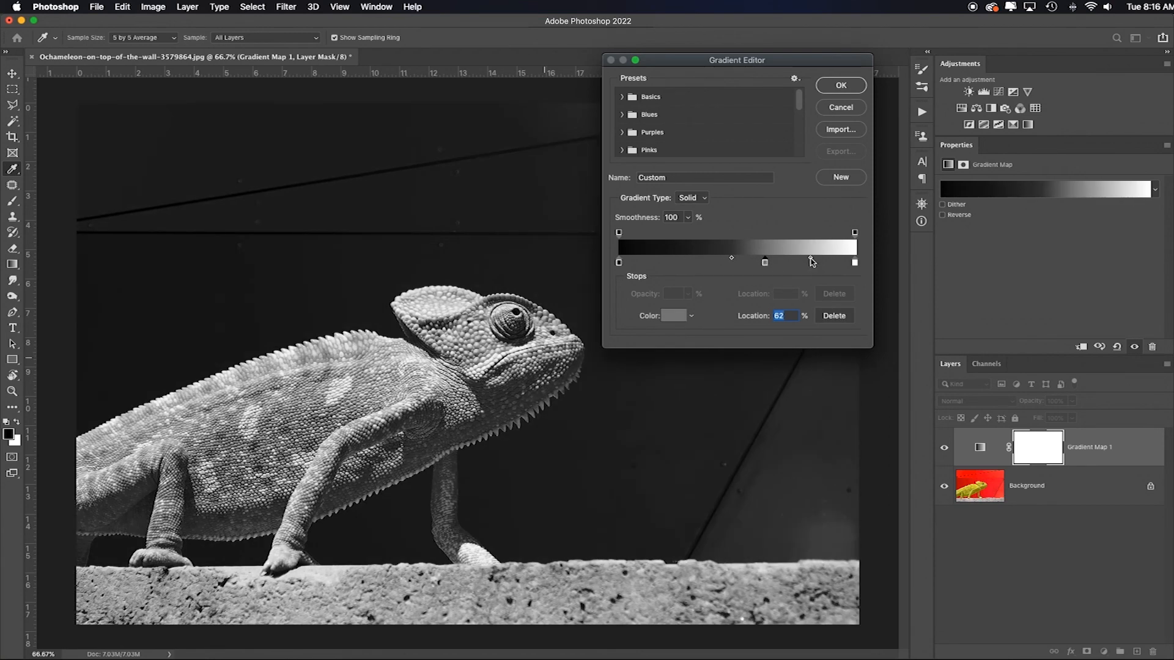
mouse_move(811, 259)
mouse_down()
mouse_move(798, 259)
mouse_move(810, 259)
mouse_up()
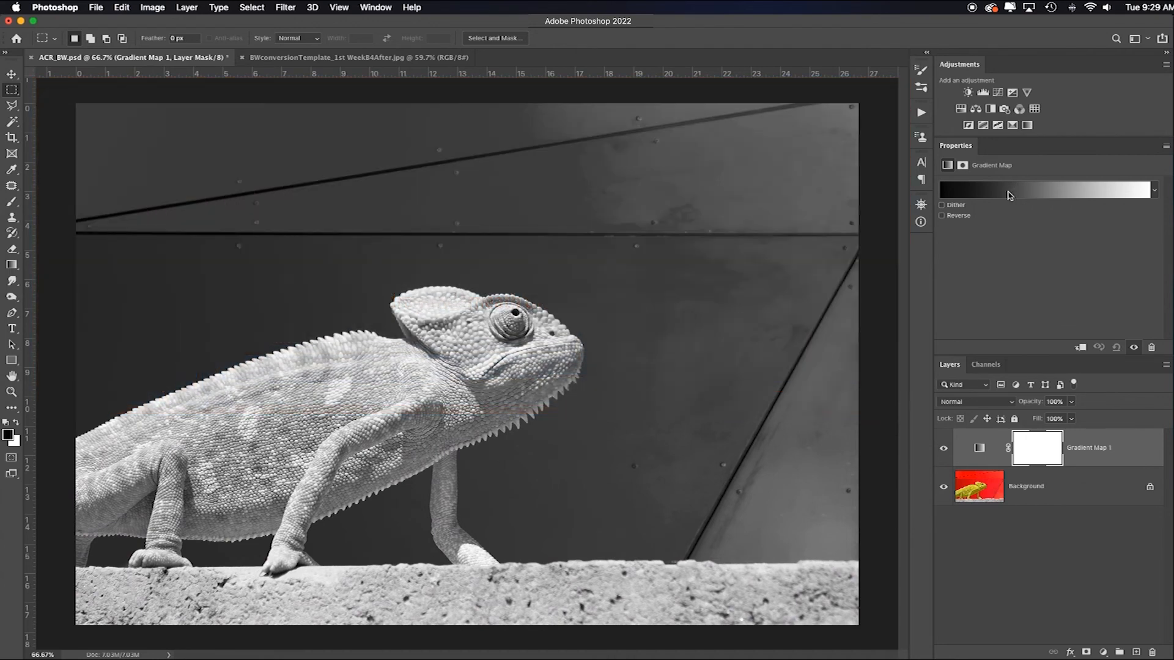
Add a Levels adjustment layer above the Gradient Map, raise its black input to 42 and lower its white input
click(983, 93)
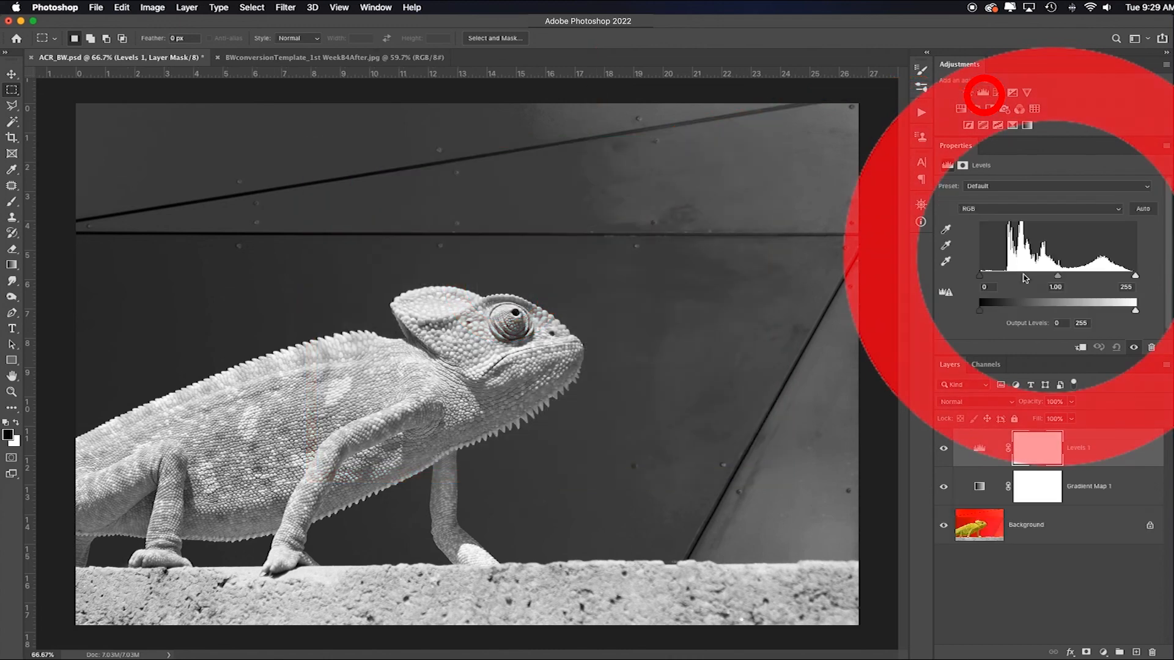
drag(981, 276, 1006, 275)
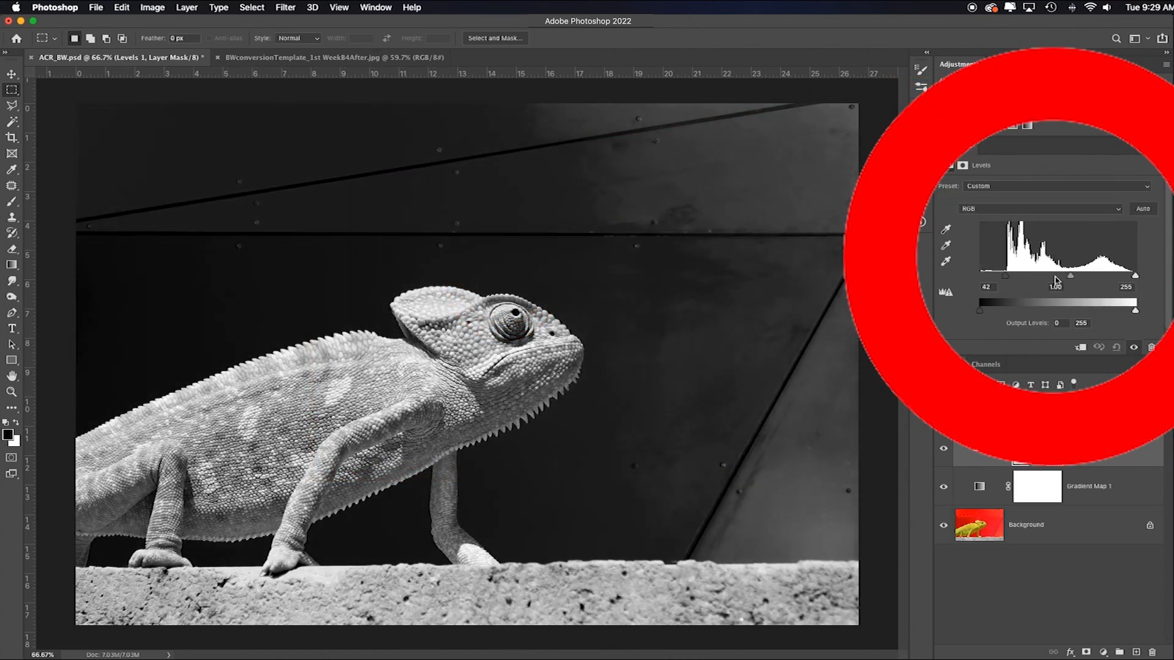
drag(1135, 277, 1077, 277)
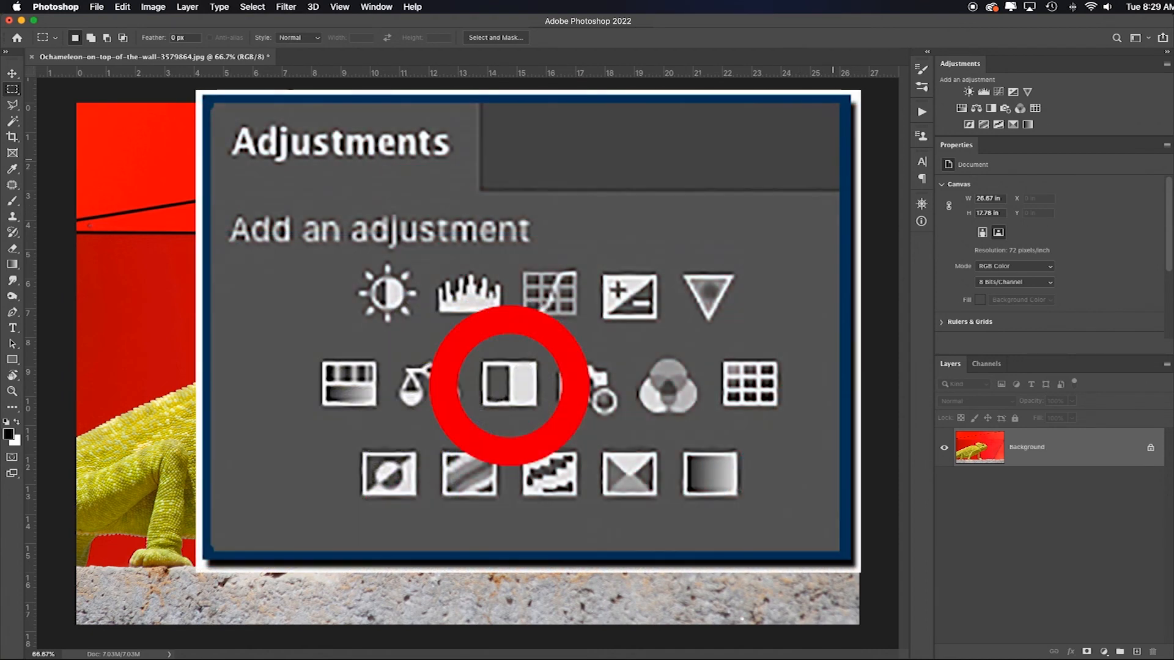
Add a Black & White adjustment layer over the color photo and toggle its visibility to compare the result
click(991, 110)
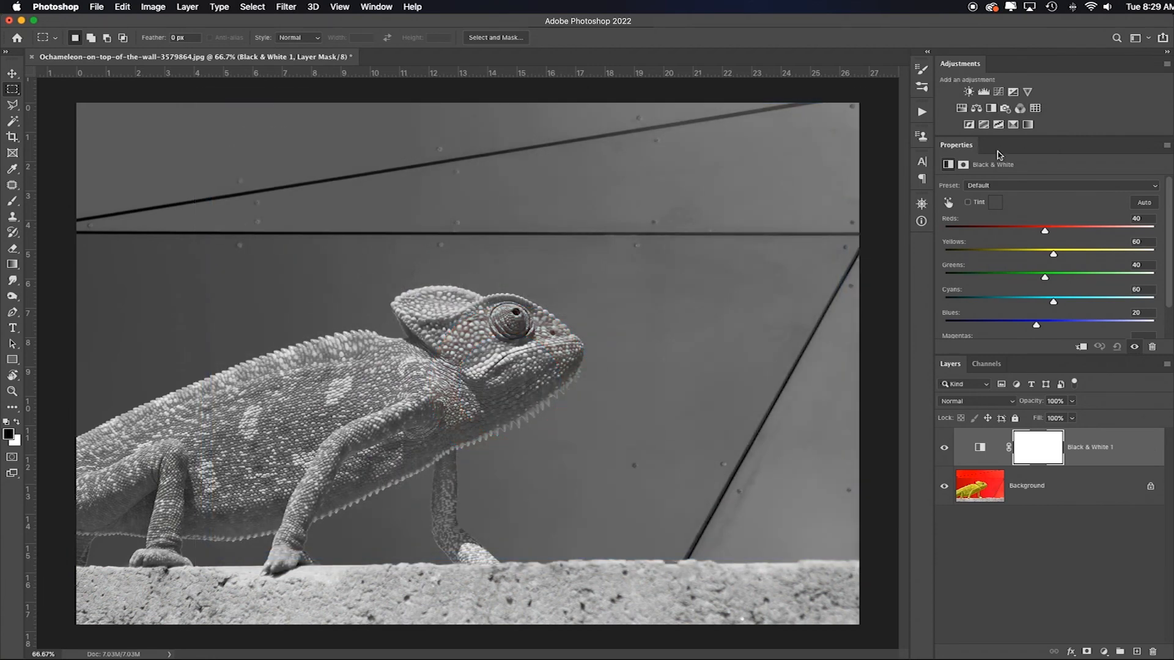
scroll(1031, 292, down, 2)
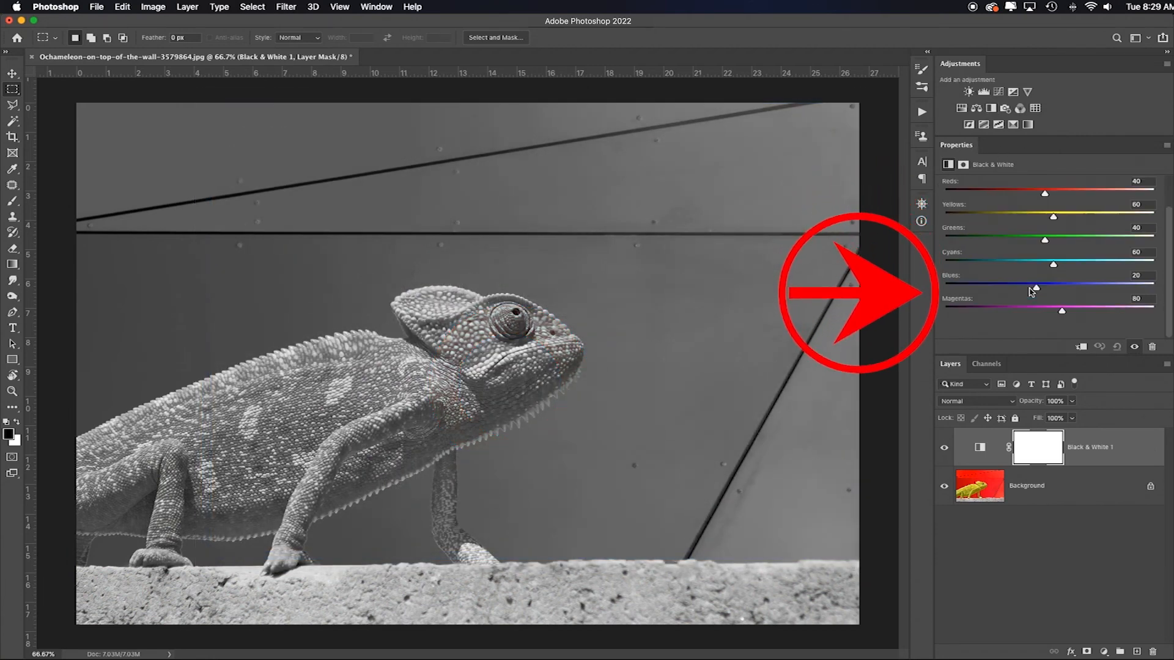
scroll(1031, 292, up, 2)
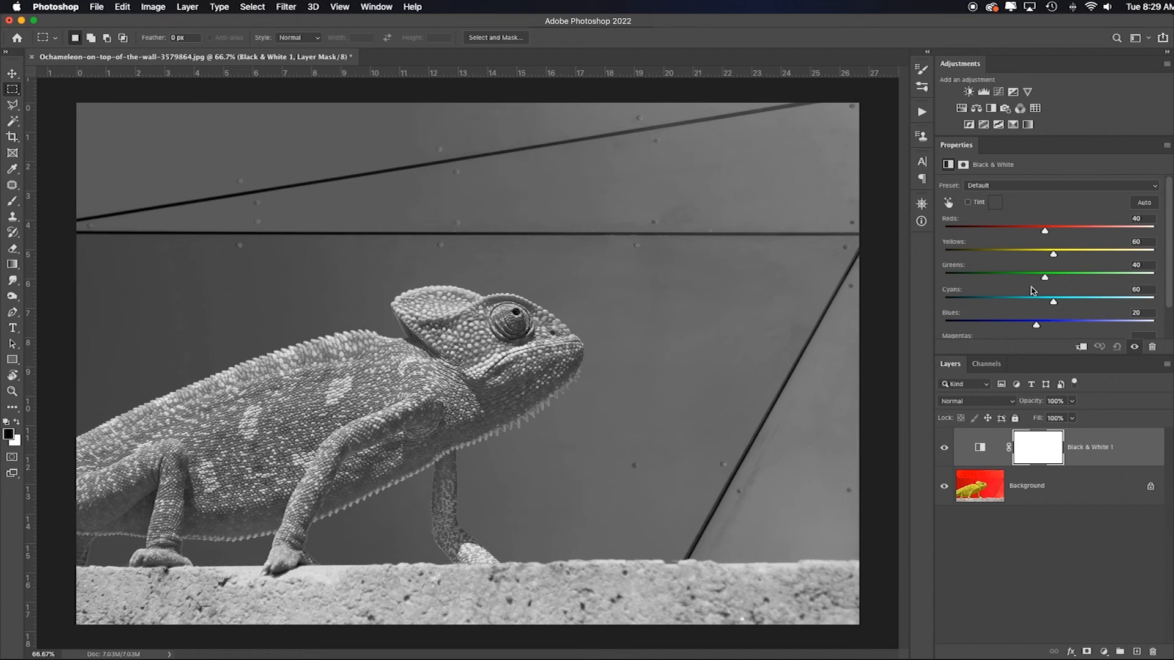
click(944, 448)
click(944, 448)
Darken the red background by setting Reds to -44 in the Black & White adjustment
click(1045, 231)
click(1045, 232)
drag(1045, 231, 1010, 232)
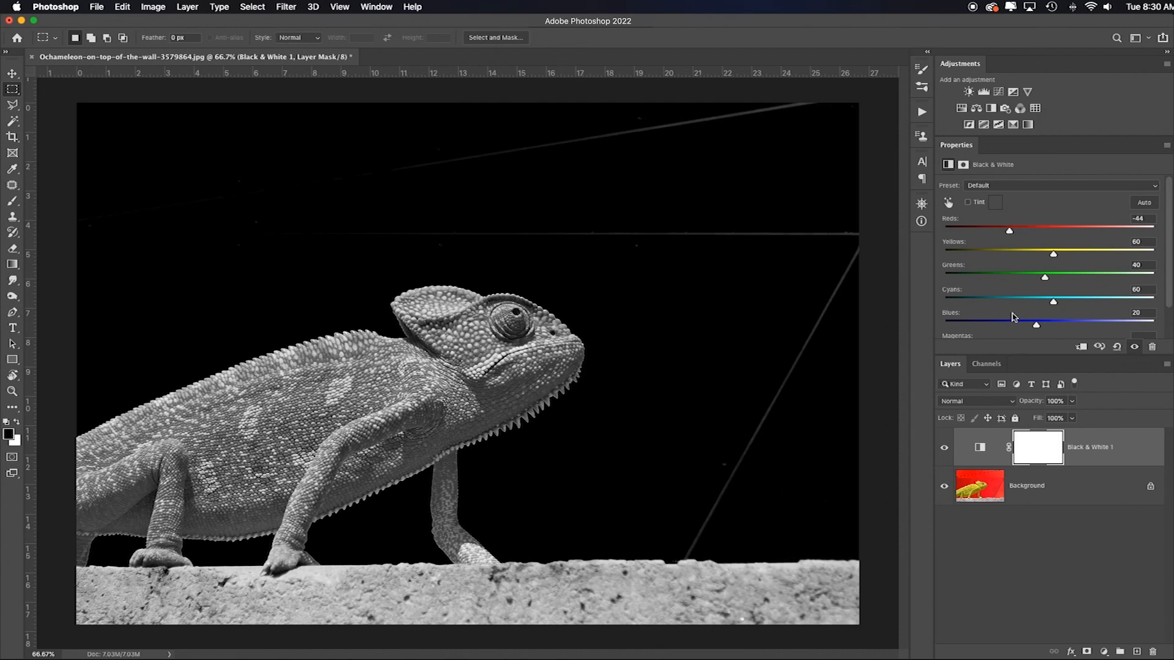
Try Yellows at 82 and Greens at 168 in the Black & White adjustment, and vary the Blues amount
drag(1053, 254, 1099, 279)
scroll(1031, 294, down, 2)
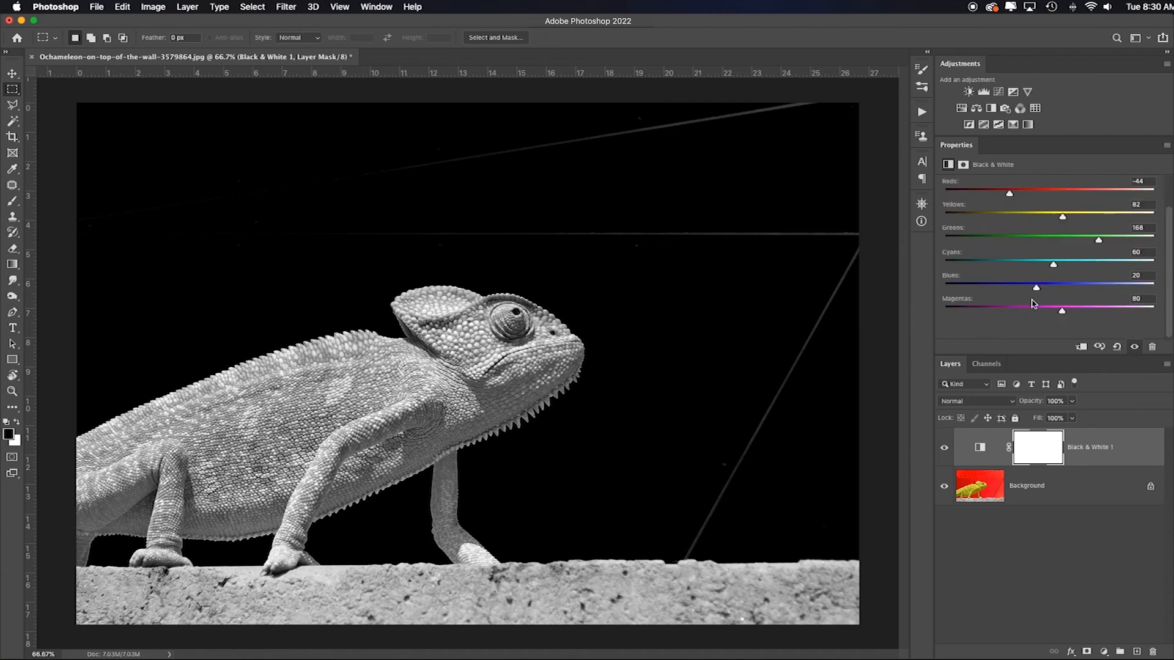
mouse_move(1037, 292)
mouse_down()
mouse_move(945, 288)
mouse_move(1046, 292)
mouse_up()
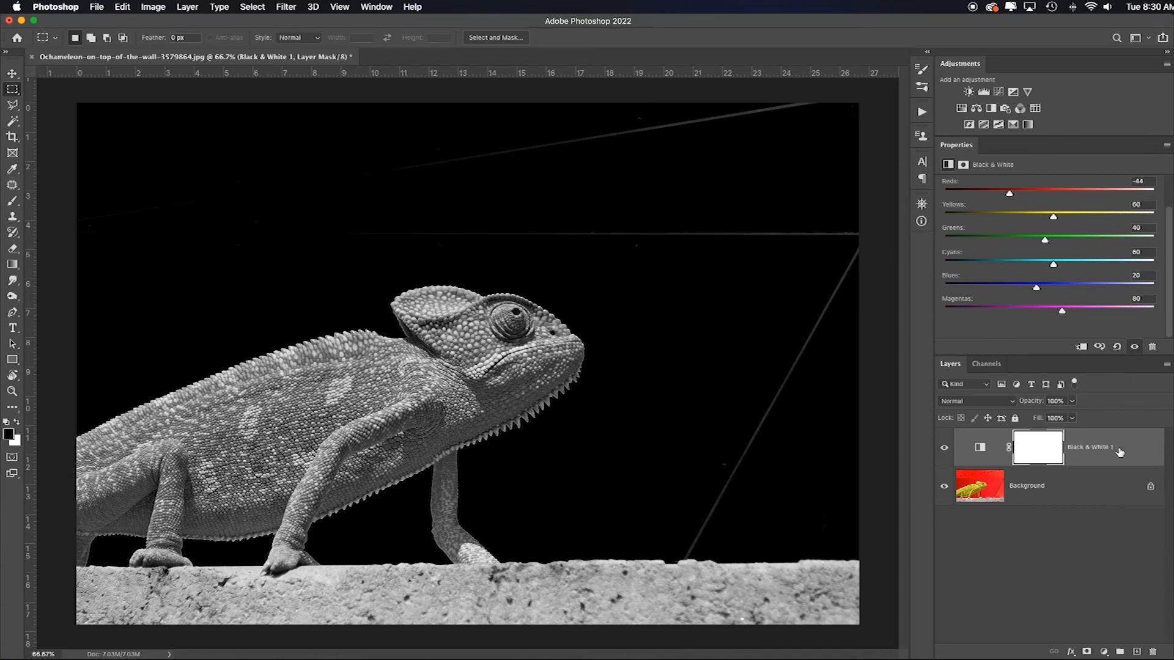
Replace the Black & White adjustment layer with a fresh one at Default settings and activate its on-image targeted adjustment
key(Delete)
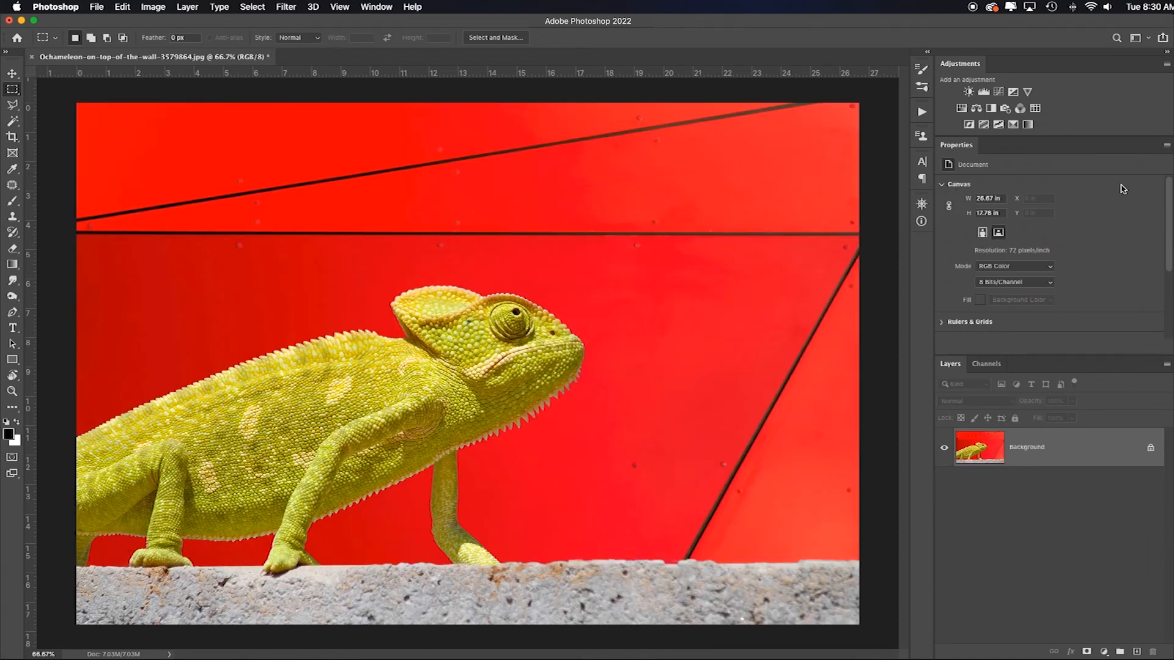
click(991, 108)
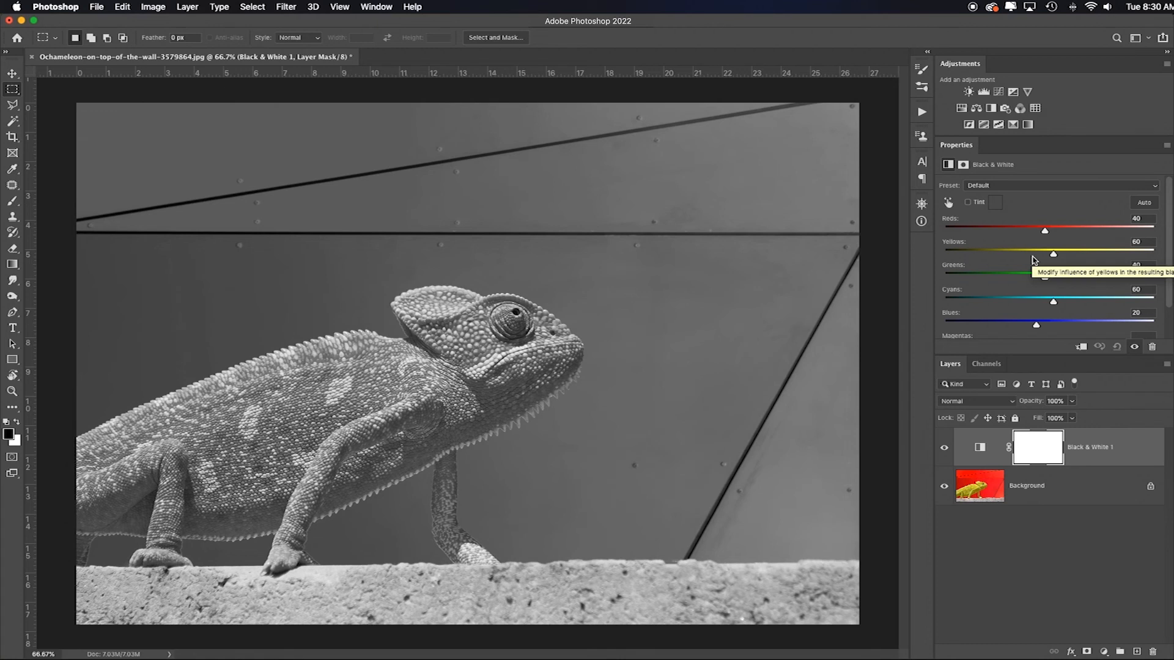
click(949, 203)
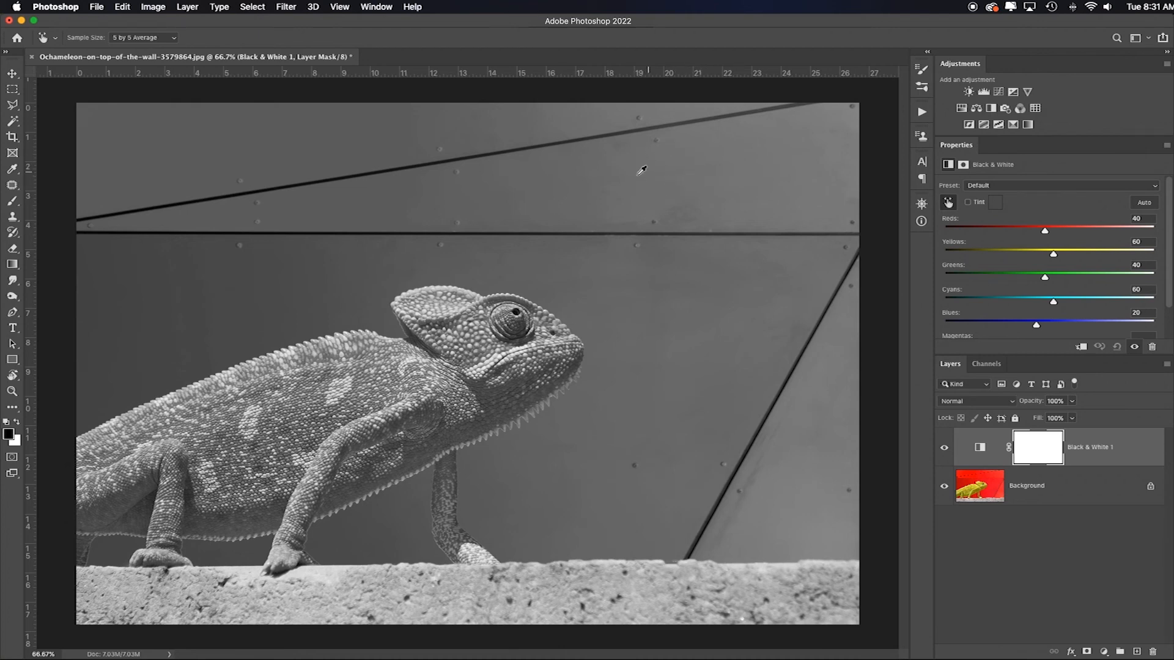
Try brightening the red background to Reds 110 and darkening it to -59 directly on the image, and sample the chameleon's body
click(653, 194)
drag(653, 193, 696, 194)
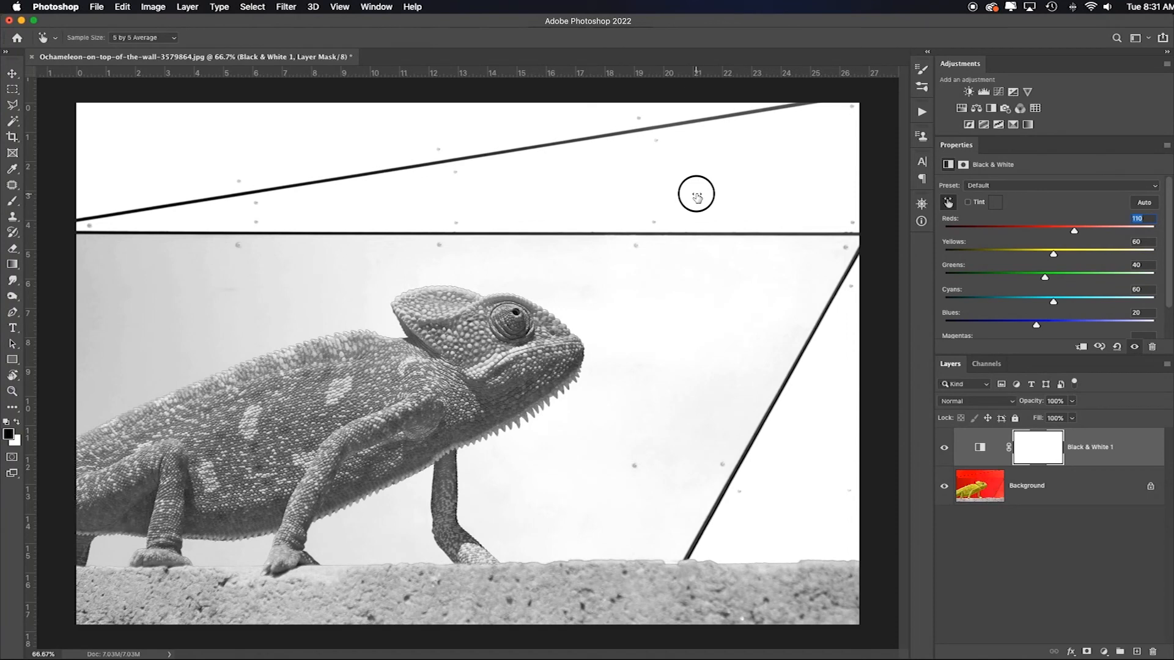
drag(696, 195, 593, 194)
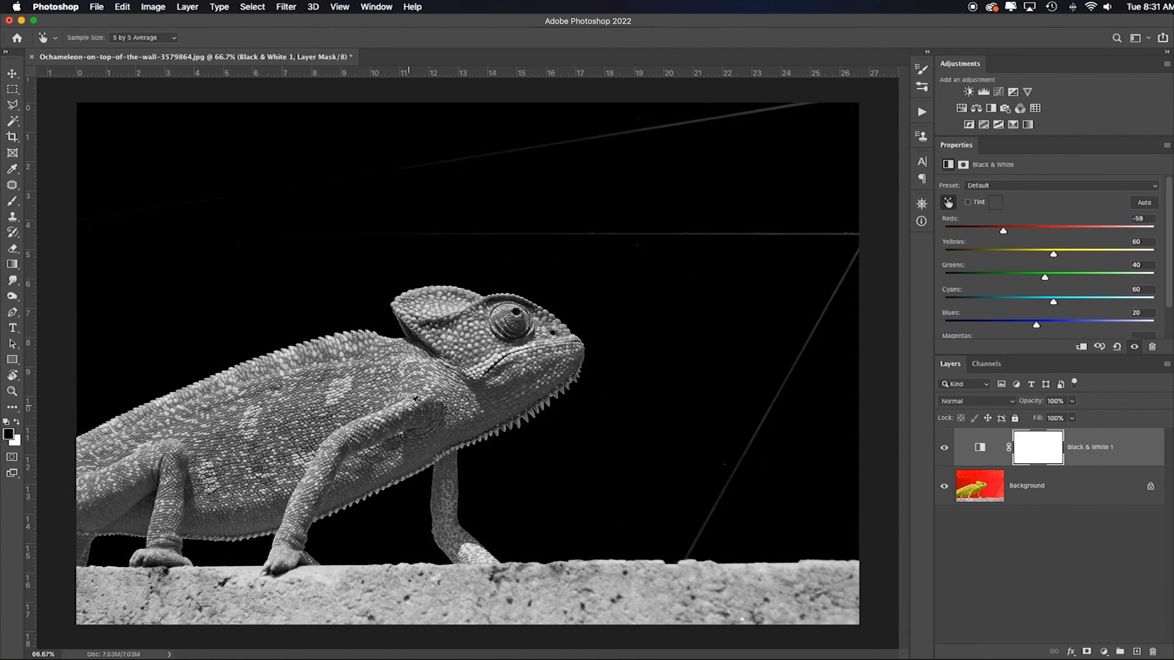
drag(315, 412, 315, 415)
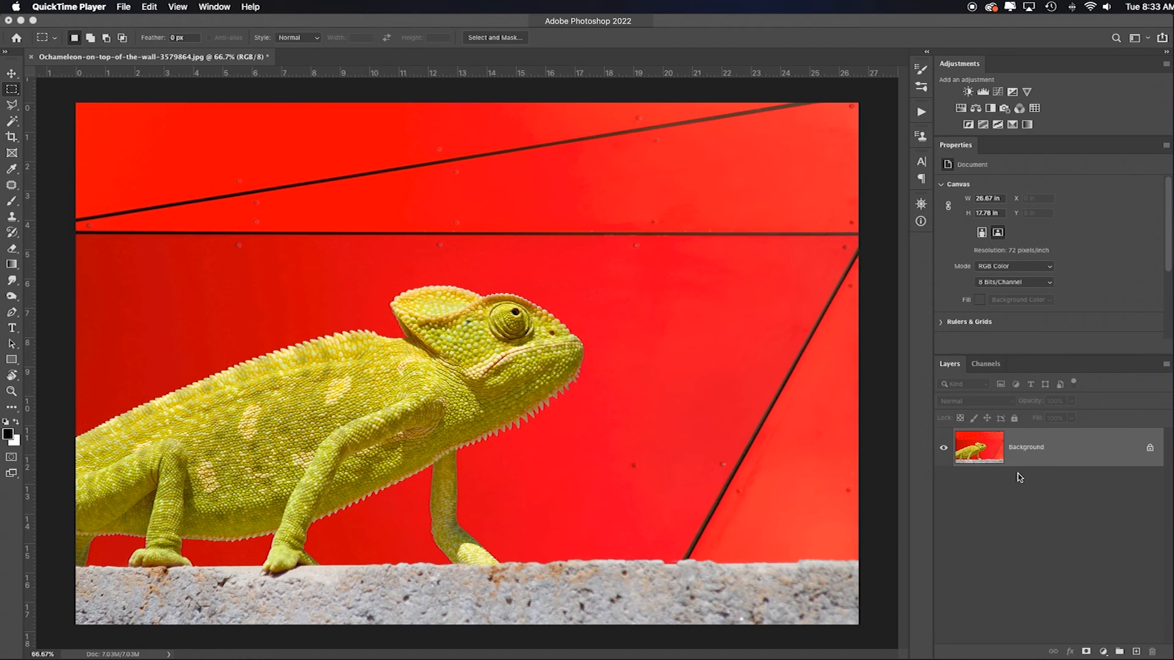
Duplicate the Background layer and open the copy in the Camera Raw Filter
click(1057, 466)
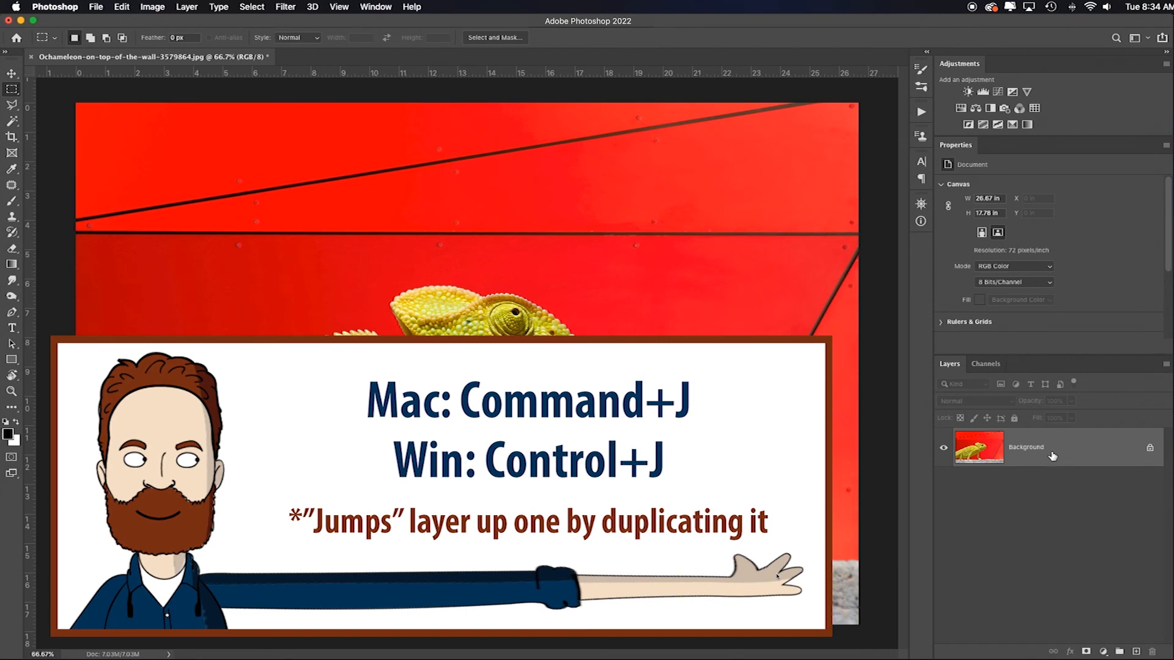
key(super+j)
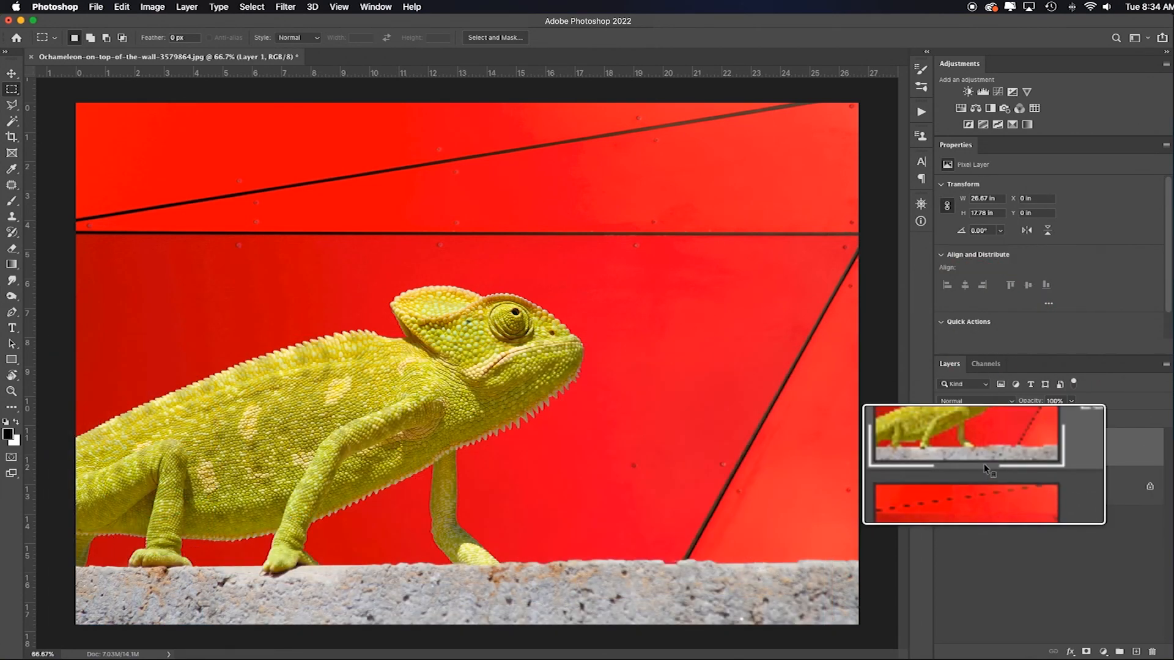
click(289, 7)
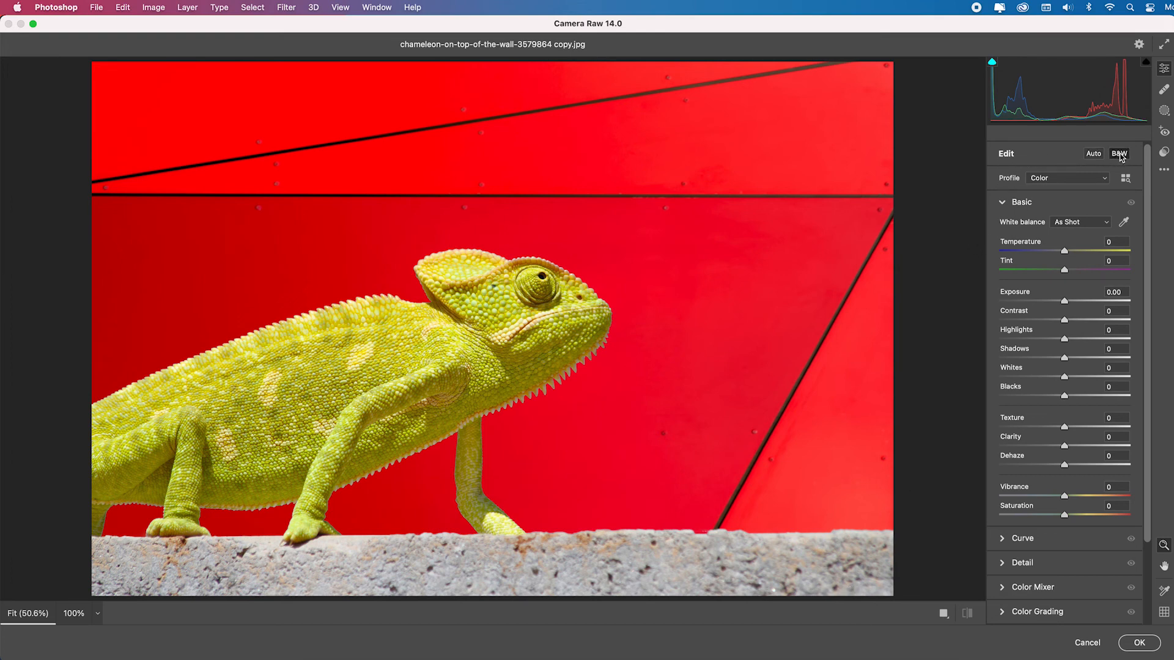
Convert the layer to B&W in Camera Raw, applying the Auto tone settings and the Auto values of the B&W Mixer
click(1120, 154)
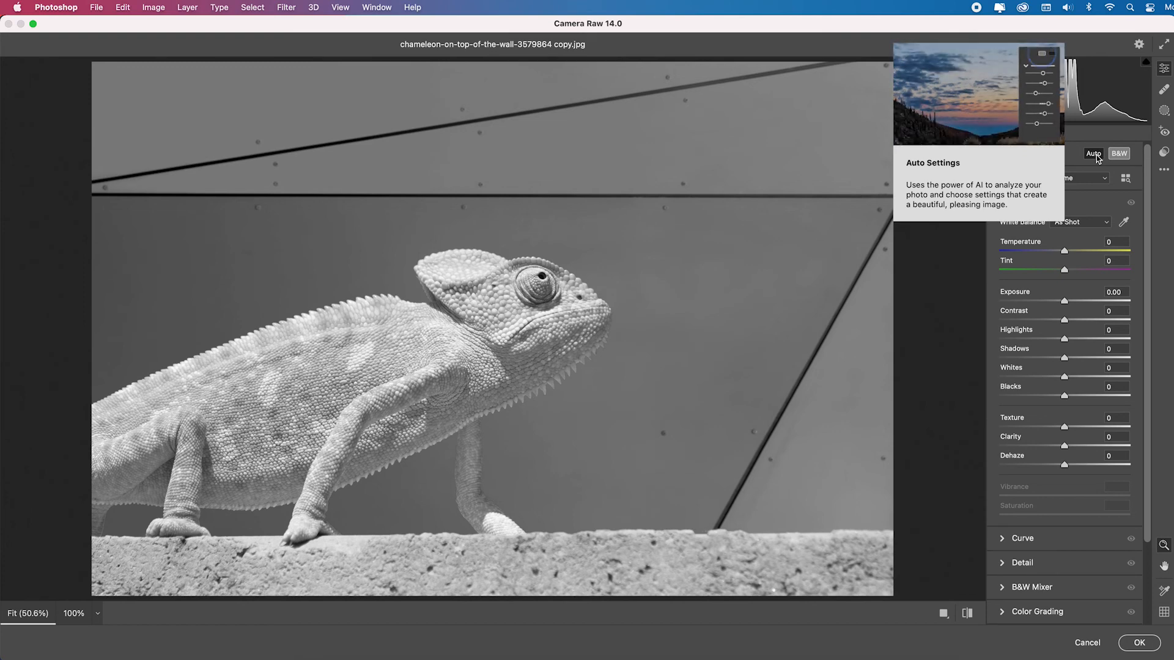
click(1094, 154)
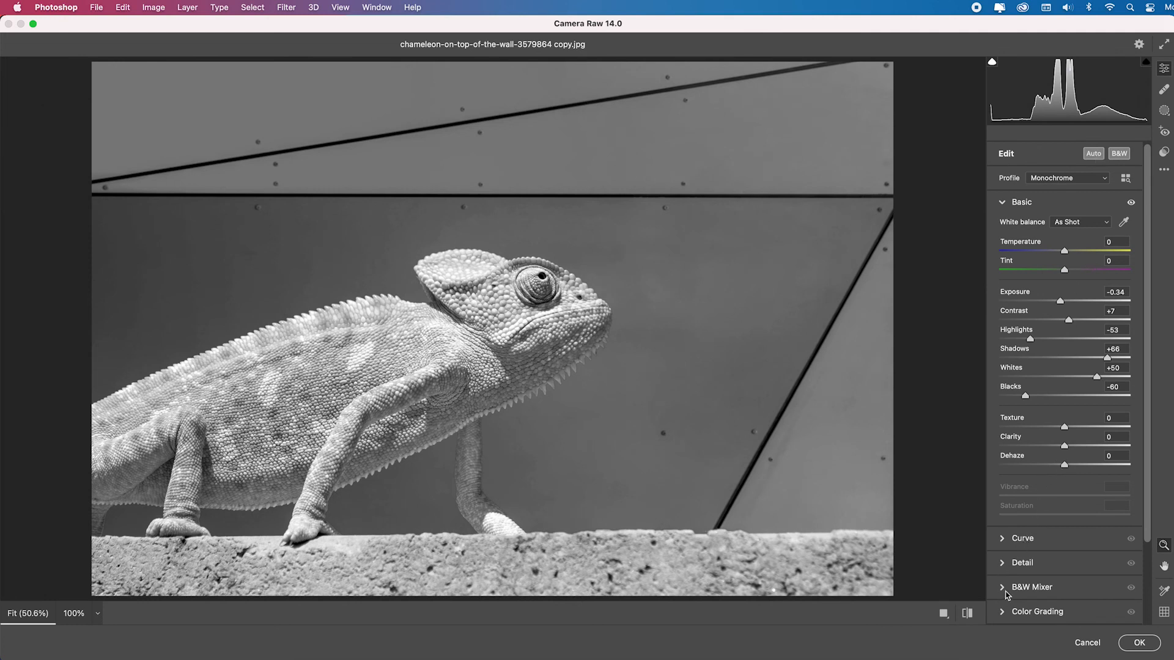
mouse_move(1005, 593)
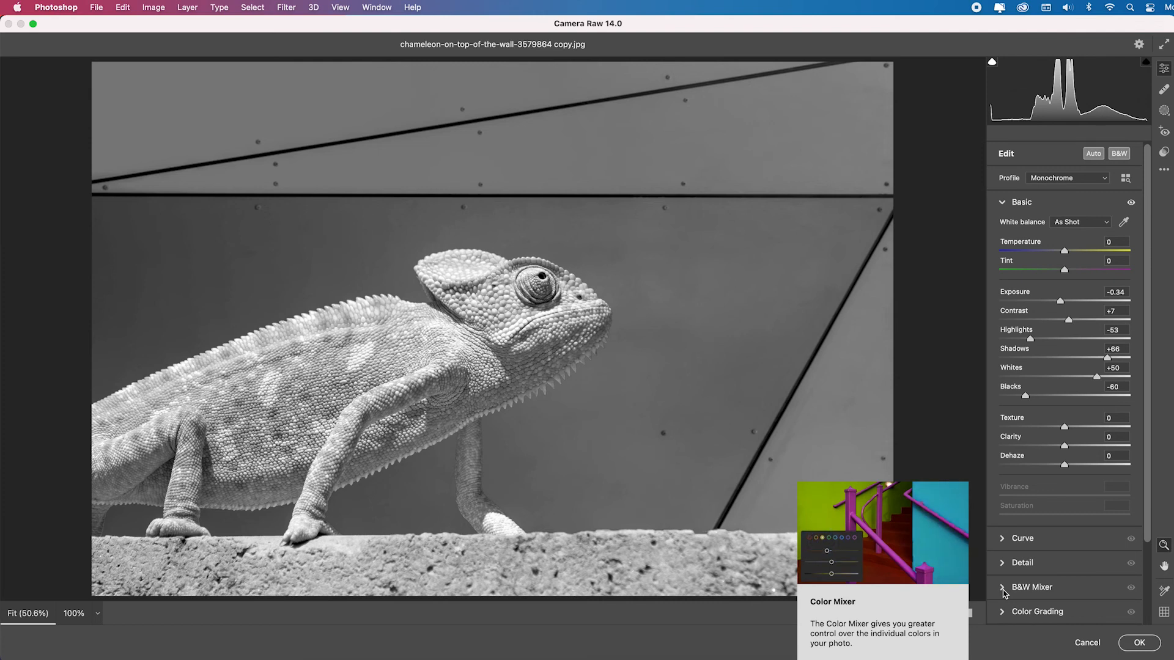
click(1005, 593)
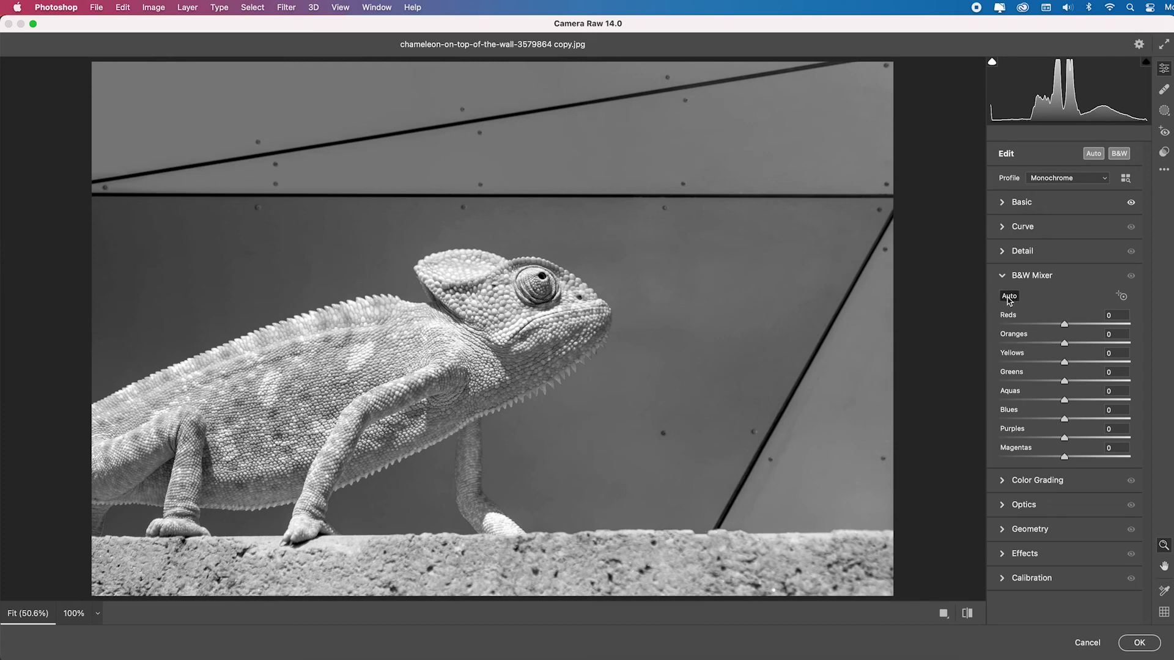
click(1009, 296)
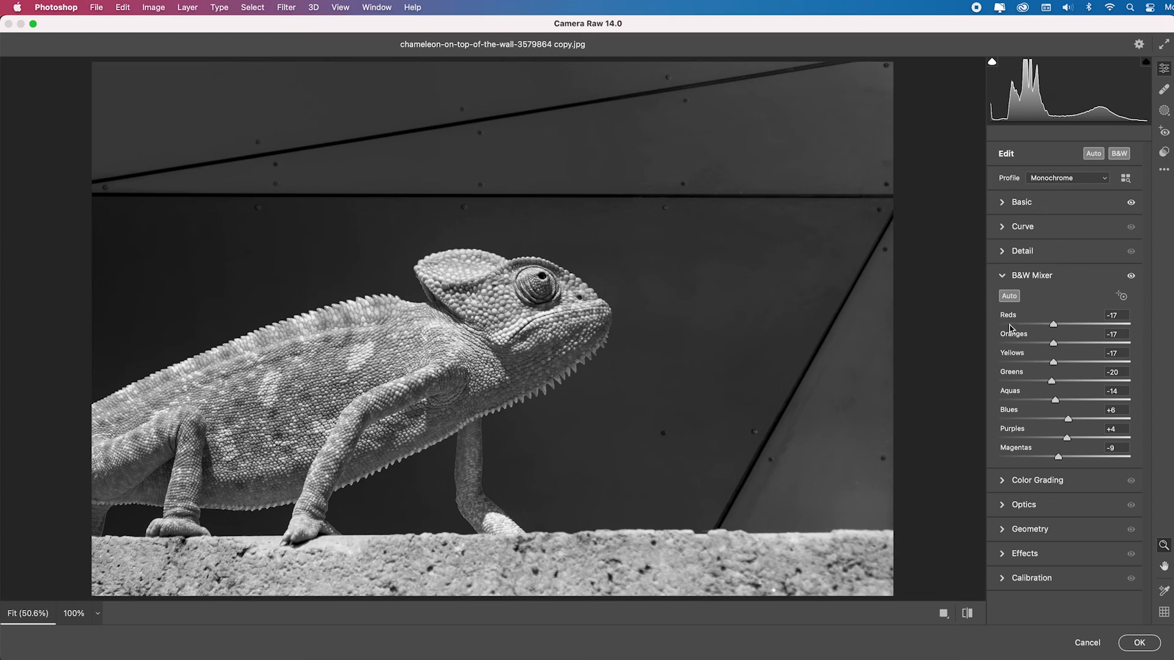
Set Reds to -95, Oranges to -15 and Yellows to +11 in the B&W Mixer
drag(1053, 325, 1002, 325)
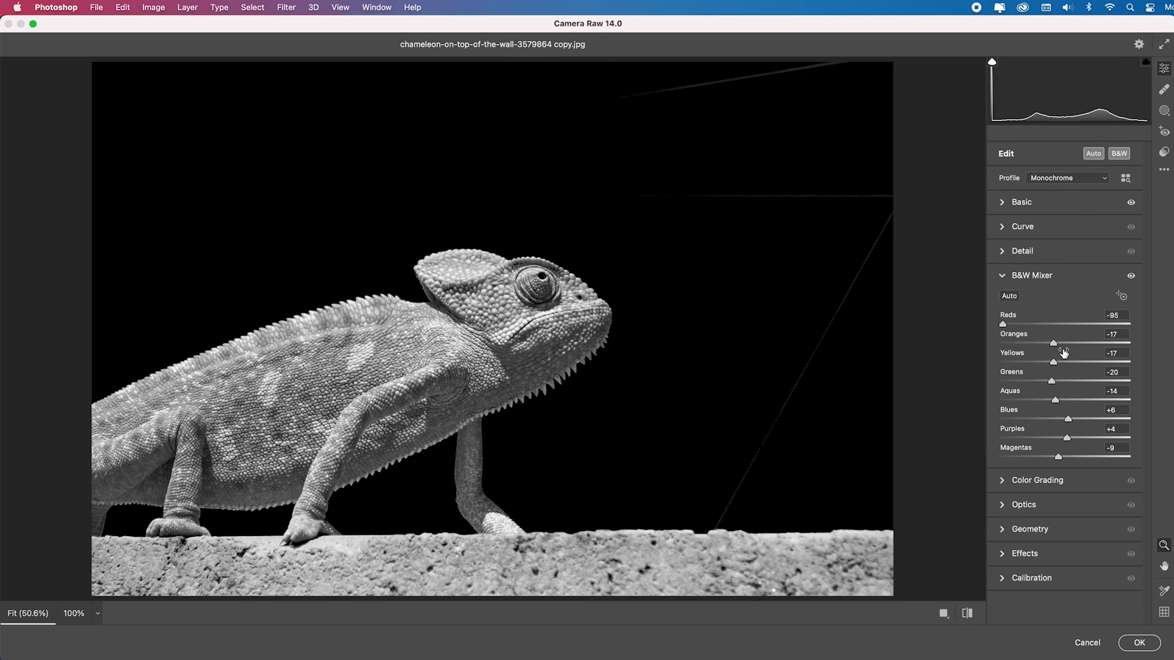
drag(1052, 343, 1016, 345)
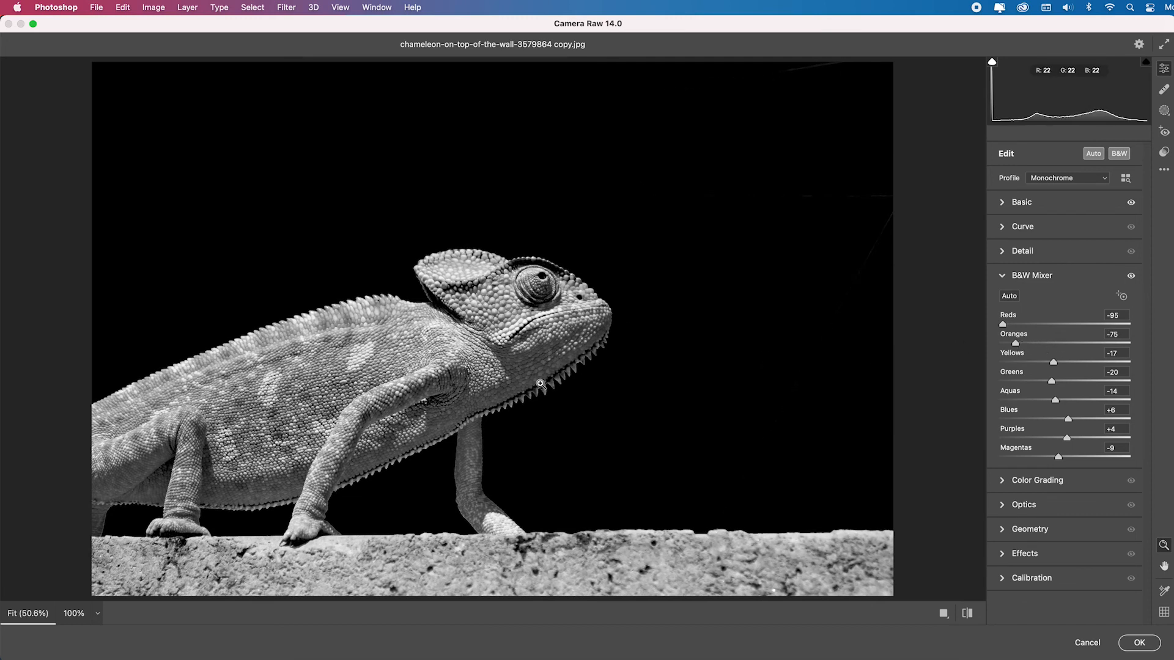
drag(1016, 344, 1059, 344)
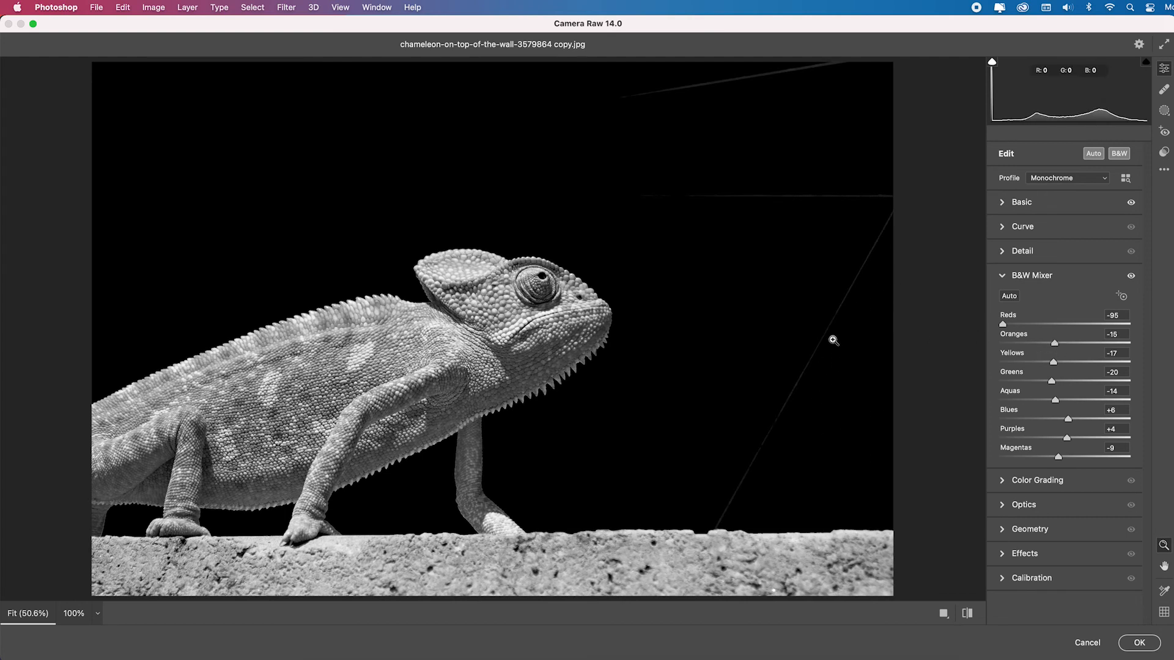
mouse_move(1053, 362)
mouse_down()
mouse_move(1166, 367)
mouse_move(1004, 364)
mouse_move(1073, 365)
mouse_up()
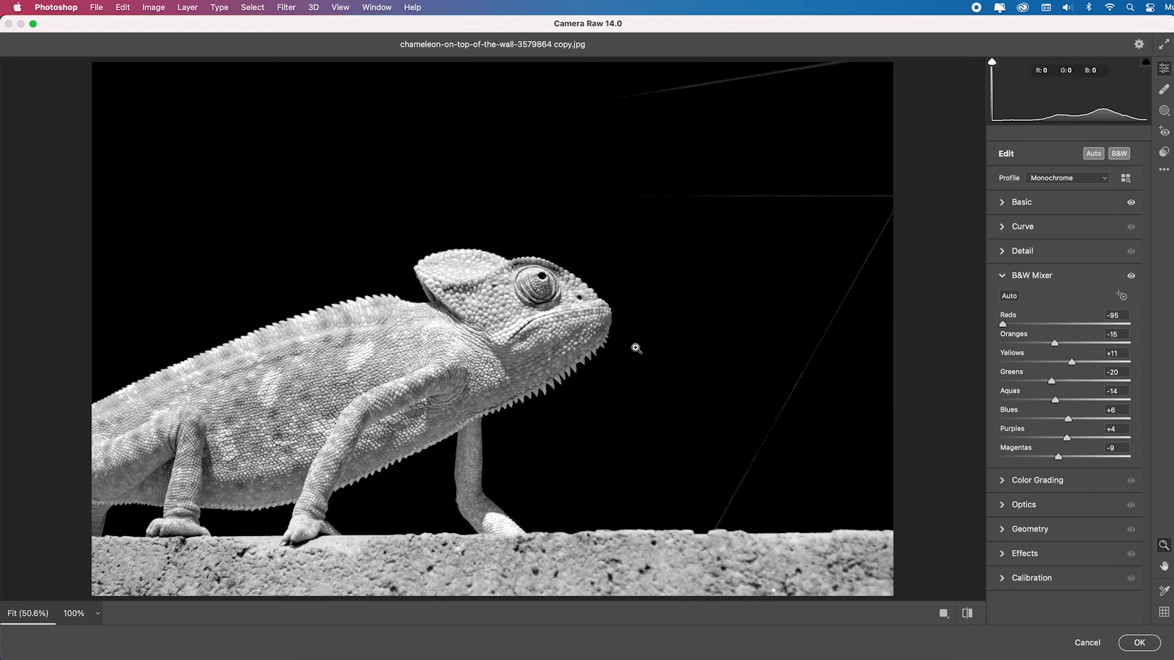
Undo the Auto tone settings, set Exposure -0.30, Texture +42, Clarity +56 and Dehaze +61, and apply the Camera Raw edits
click(1003, 204)
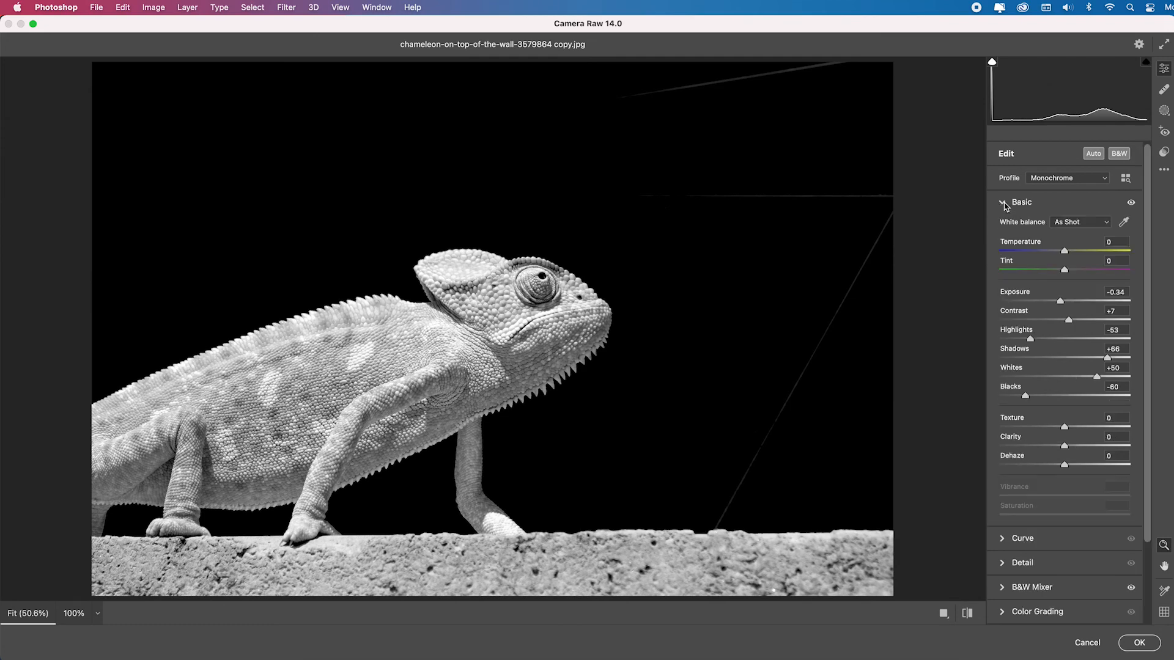
key(super+z)
drag(1065, 446, 1101, 448)
drag(1064, 300, 1057, 301)
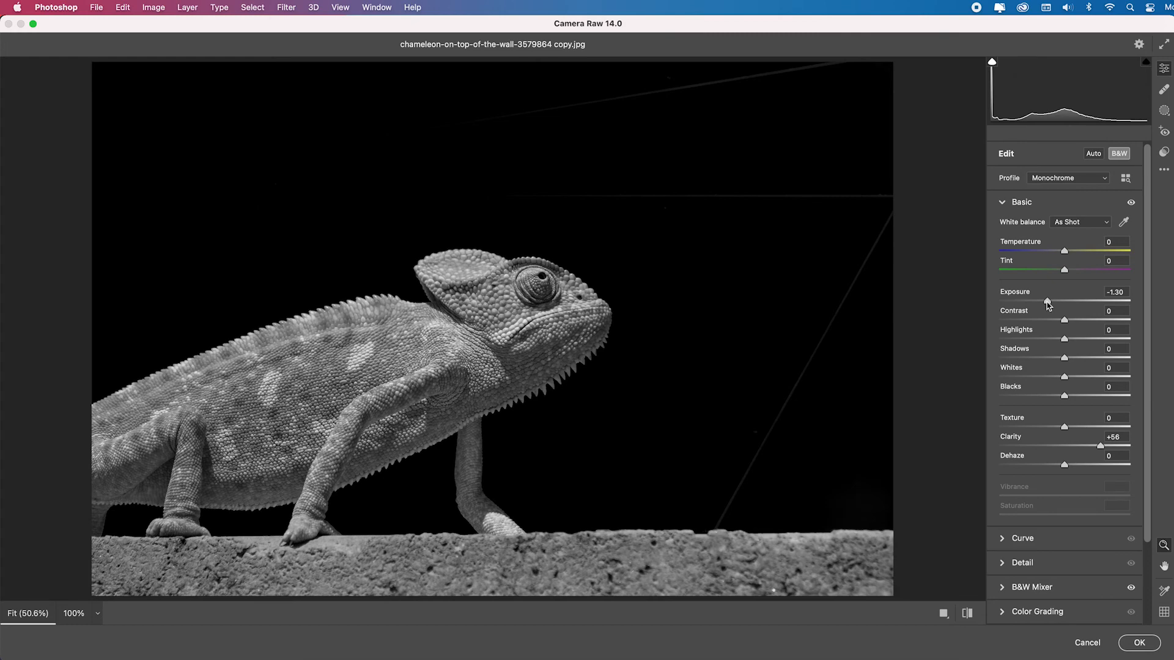
drag(1063, 427, 1104, 466)
drag(1056, 301, 1060, 301)
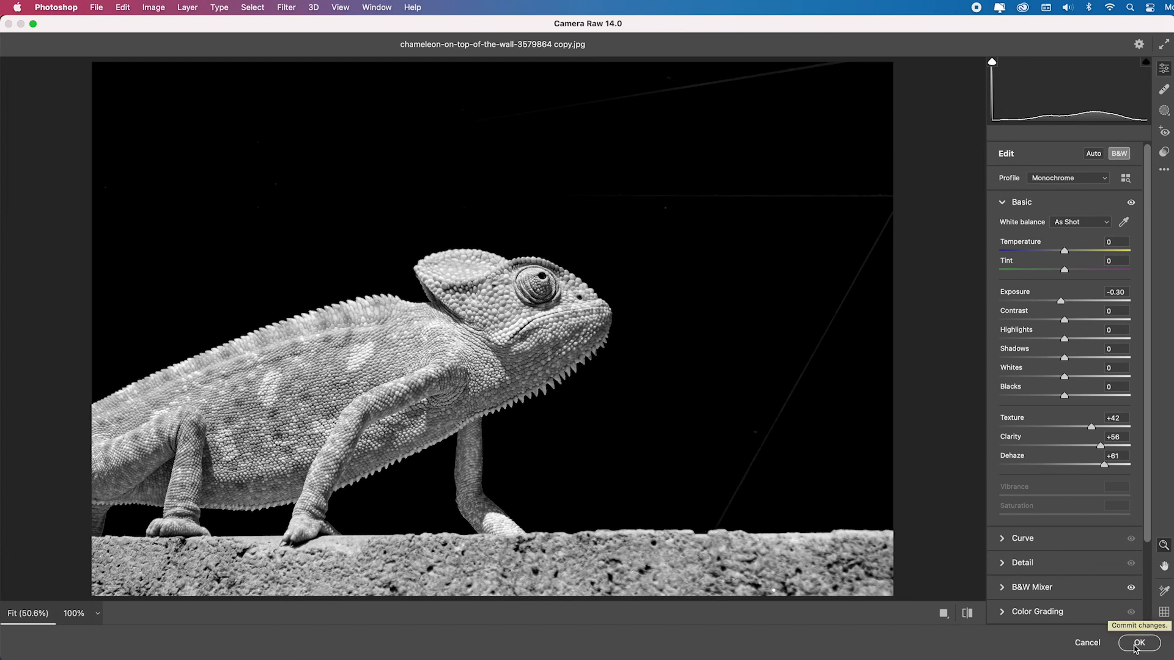
click(1139, 645)
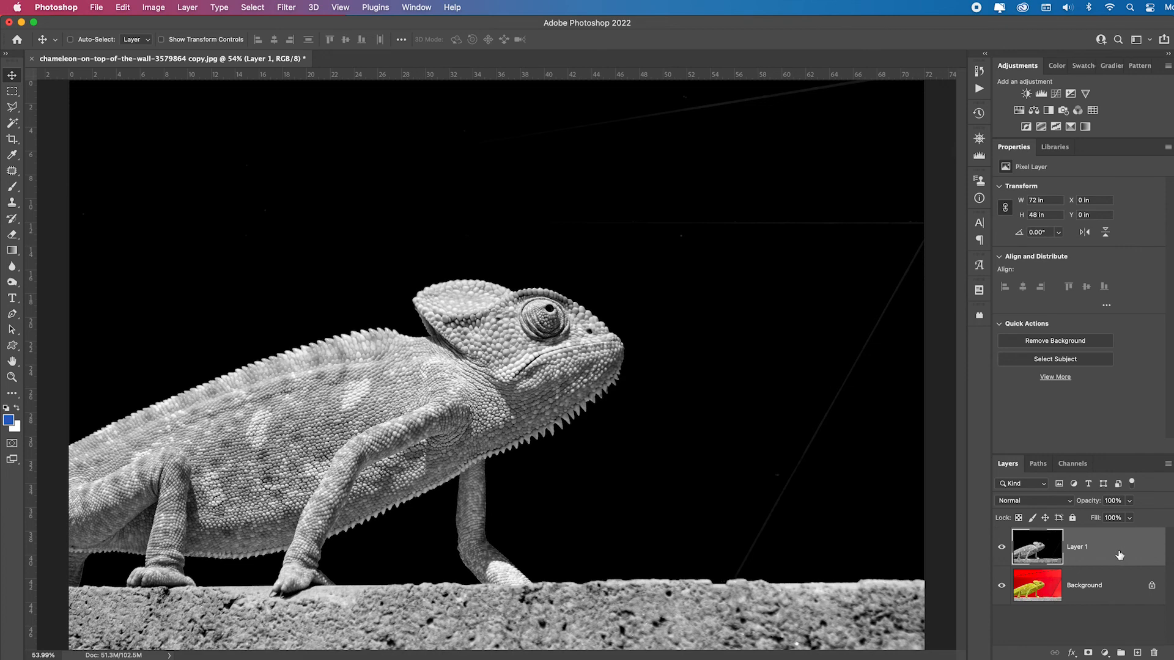
Compare Layer 1 with the original, and remove the faint panel lines from its black background using the Spot Healing Brush
click(1001, 547)
click(1001, 547)
click(12, 173)
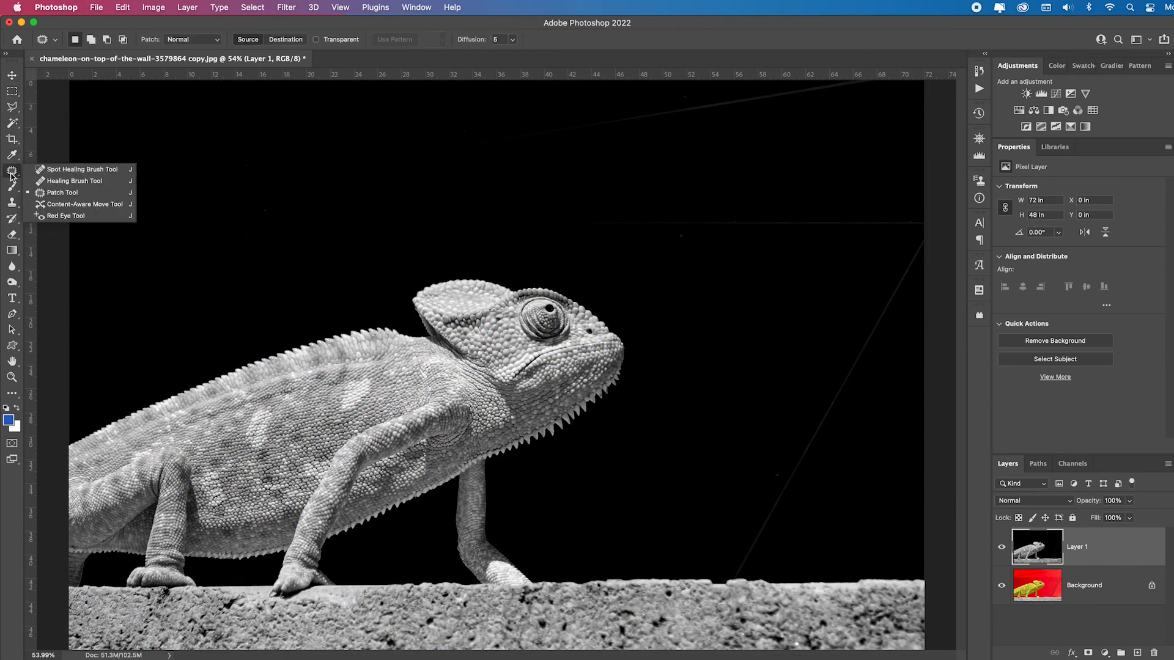
click(82, 169)
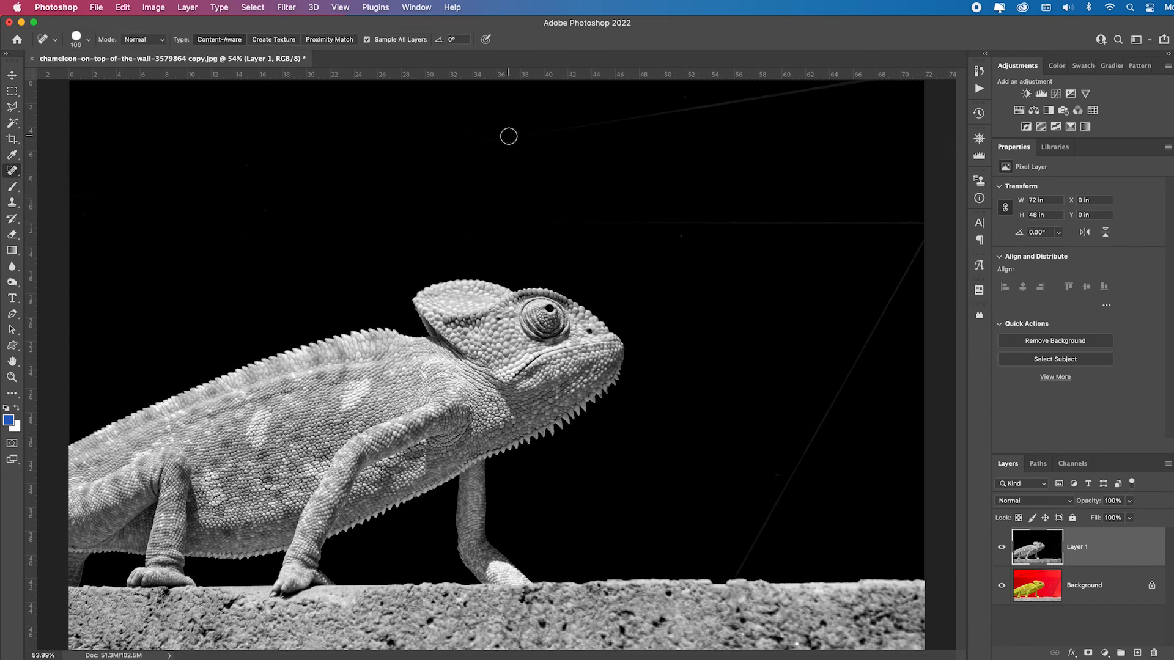
shift+click(855, 82)
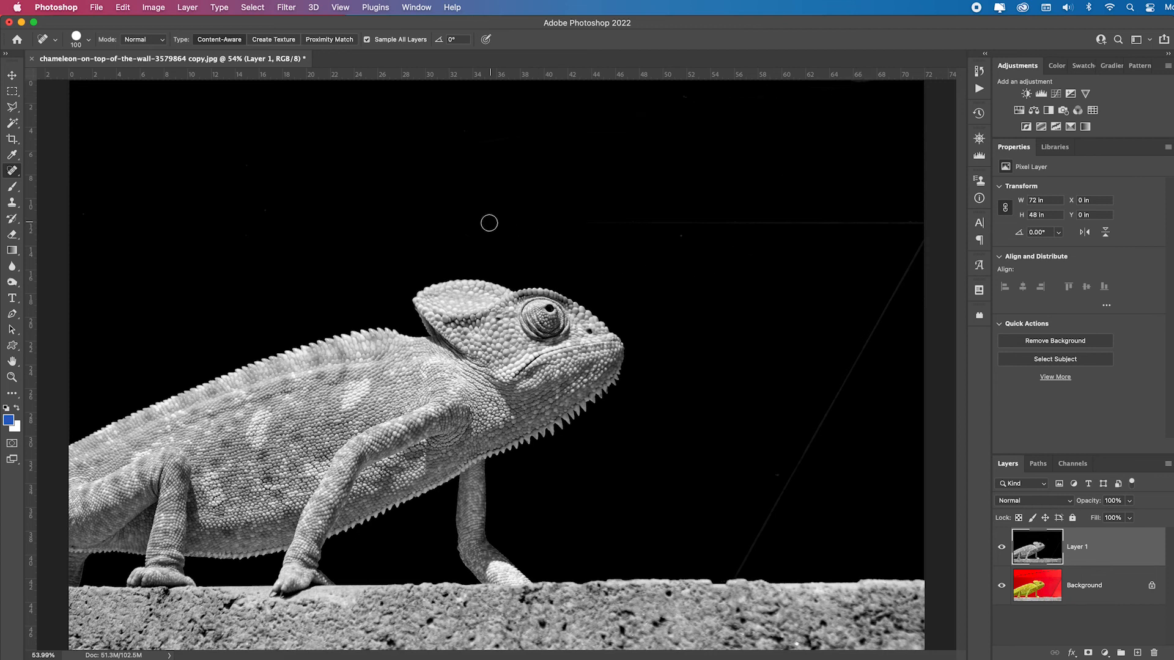
shift+click(954, 225)
shift+click(739, 569)
Hide Layer 1, duplicate the Background layer again and open the new copy in the Camera Raw Filter
click(1003, 548)
click(1103, 583)
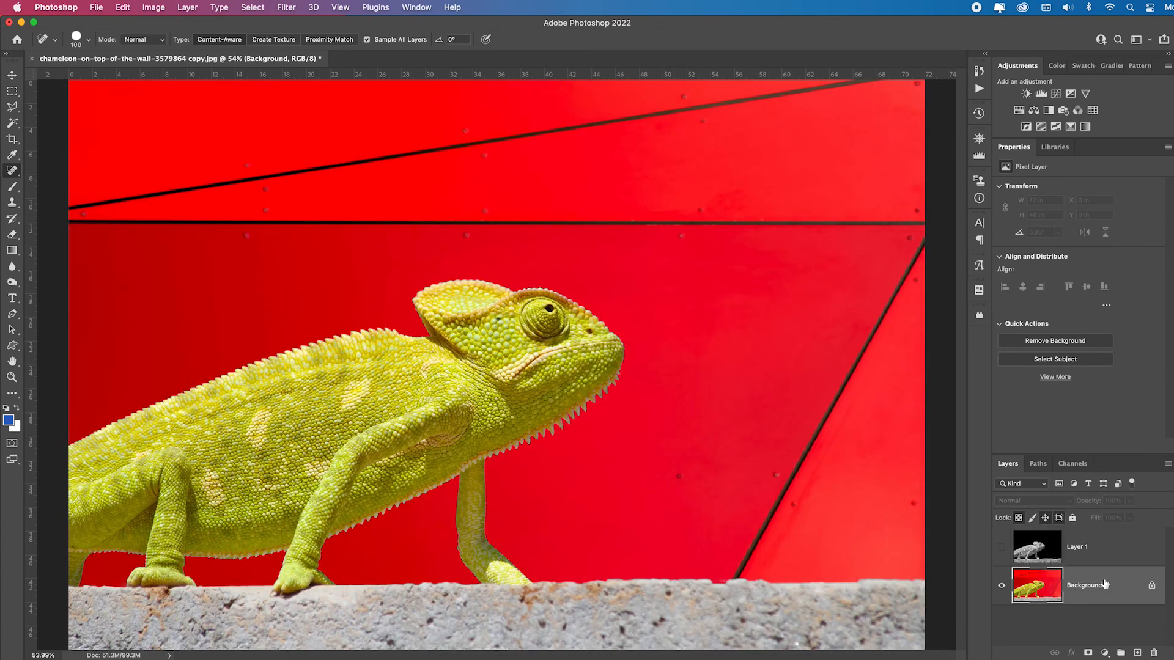
key(super+j)
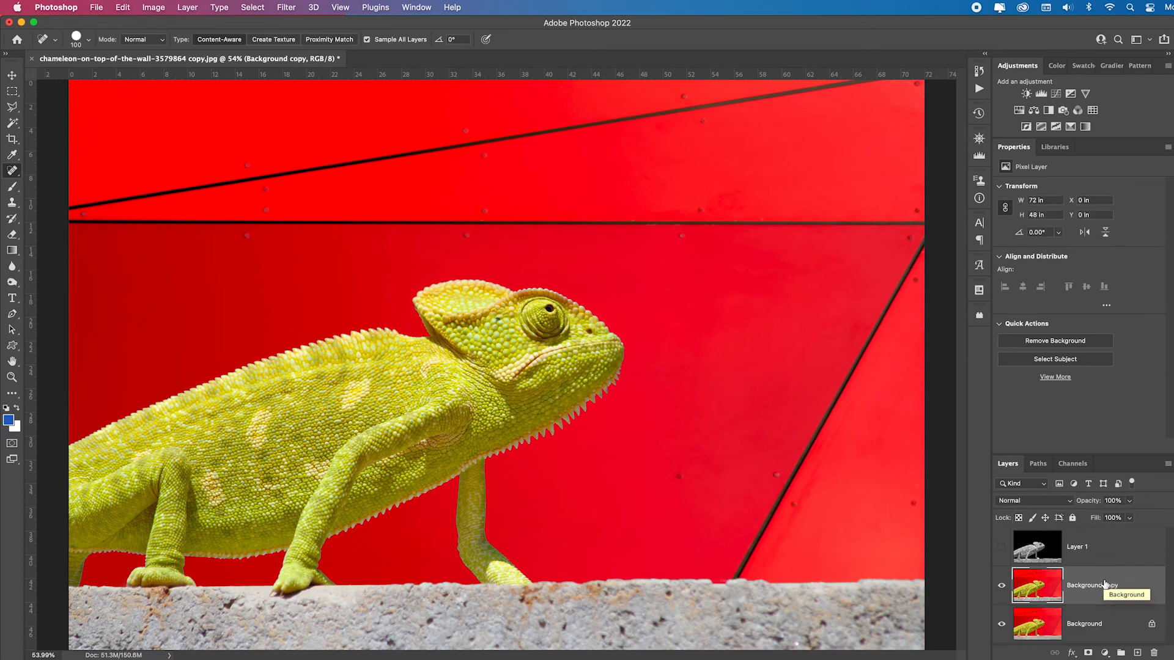
click(297, 9)
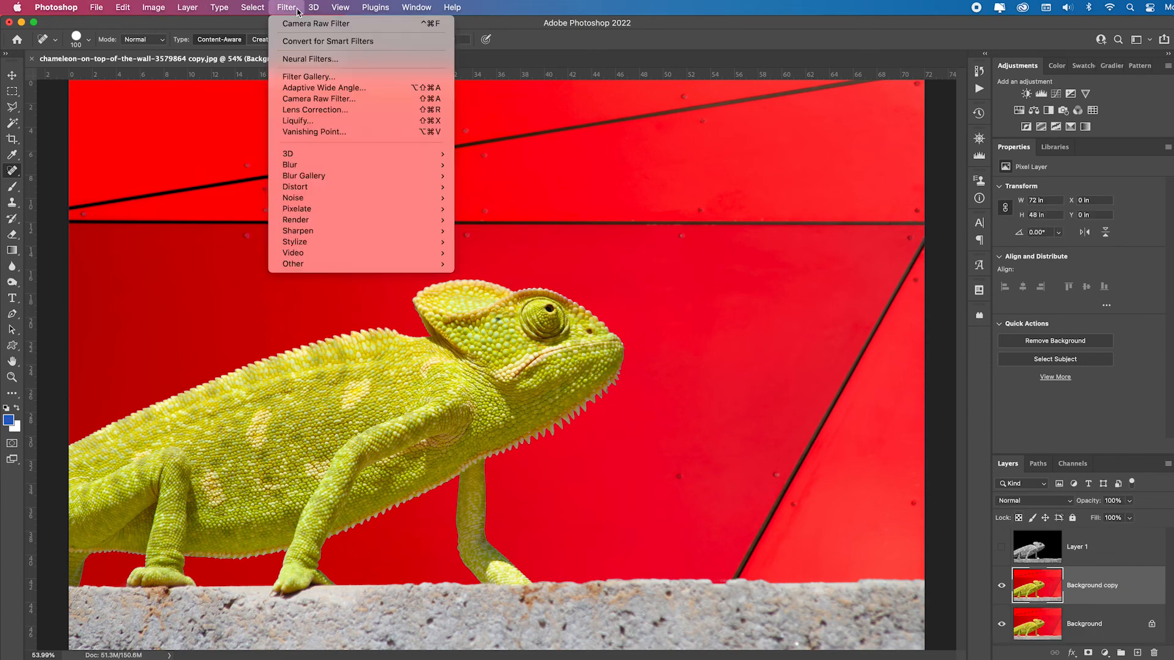
click(374, 100)
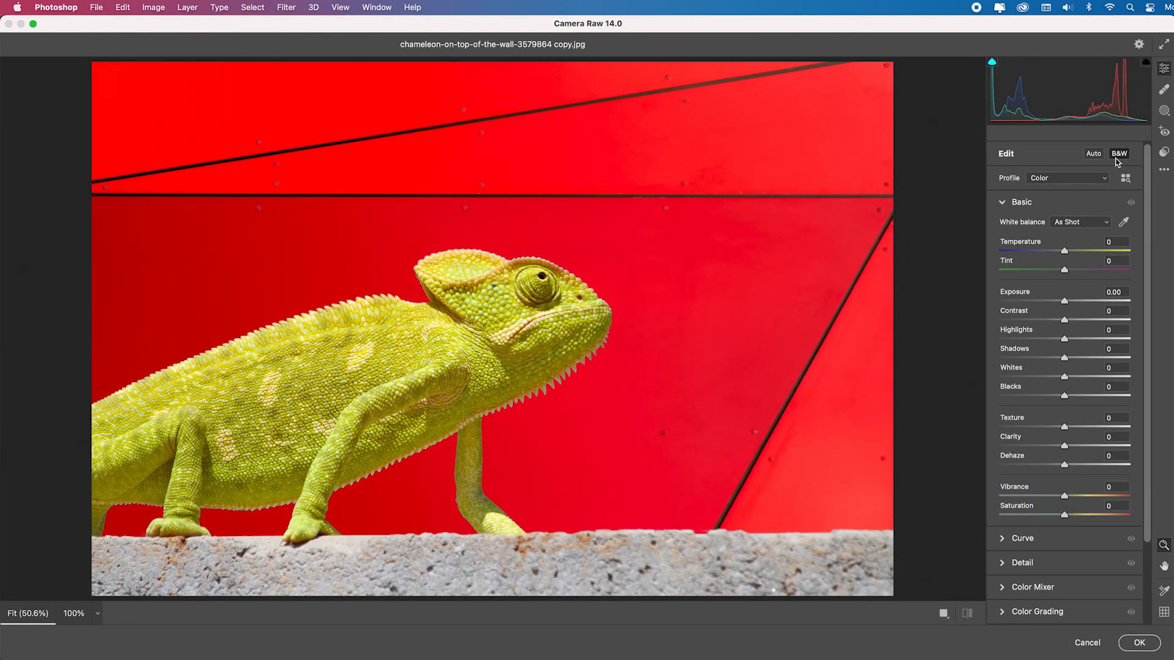
Convert the copy to B&W and set Reds to +100 and Yellows to -61 in the B&W Mixer
click(1120, 154)
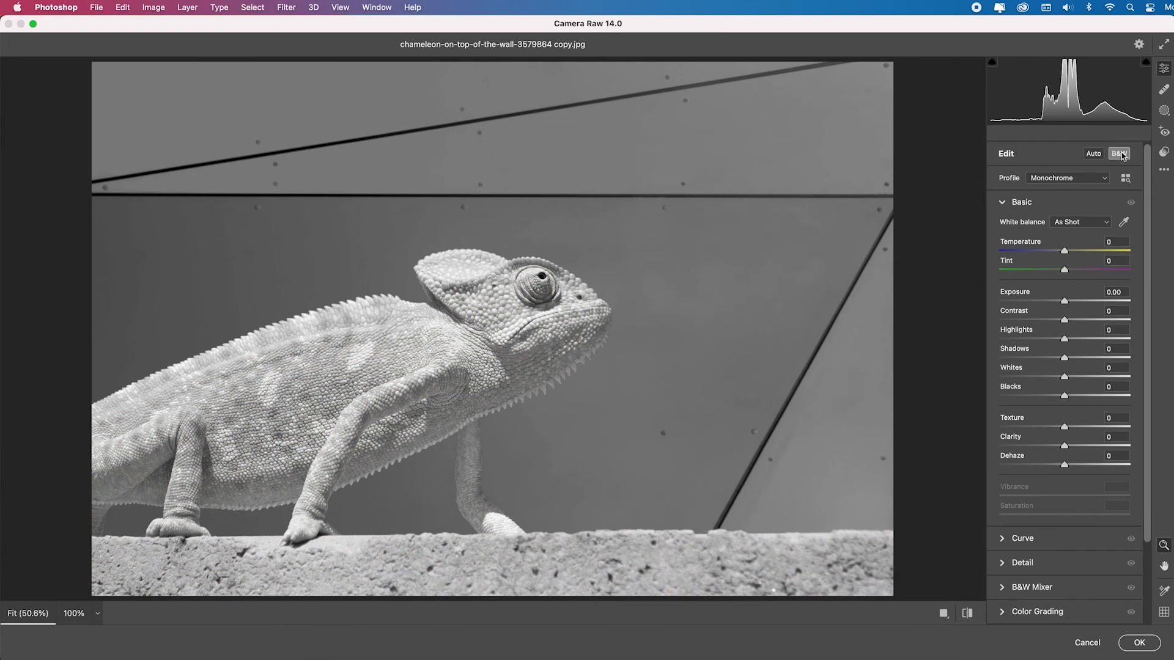
click(1002, 593)
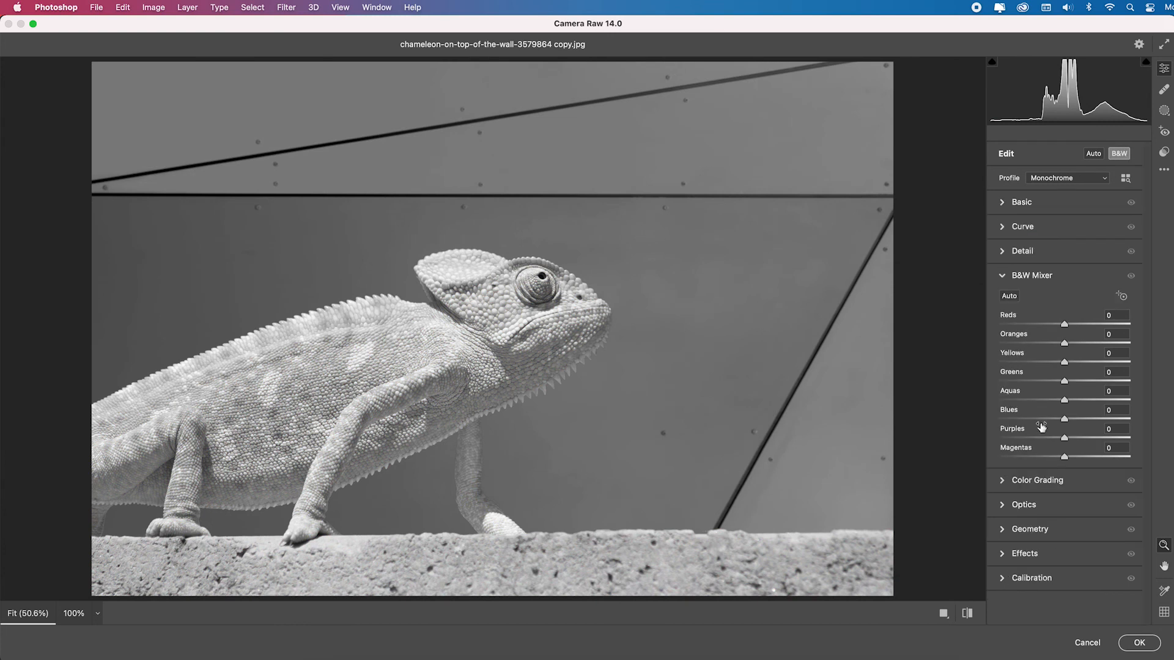
drag(1064, 324, 1134, 329)
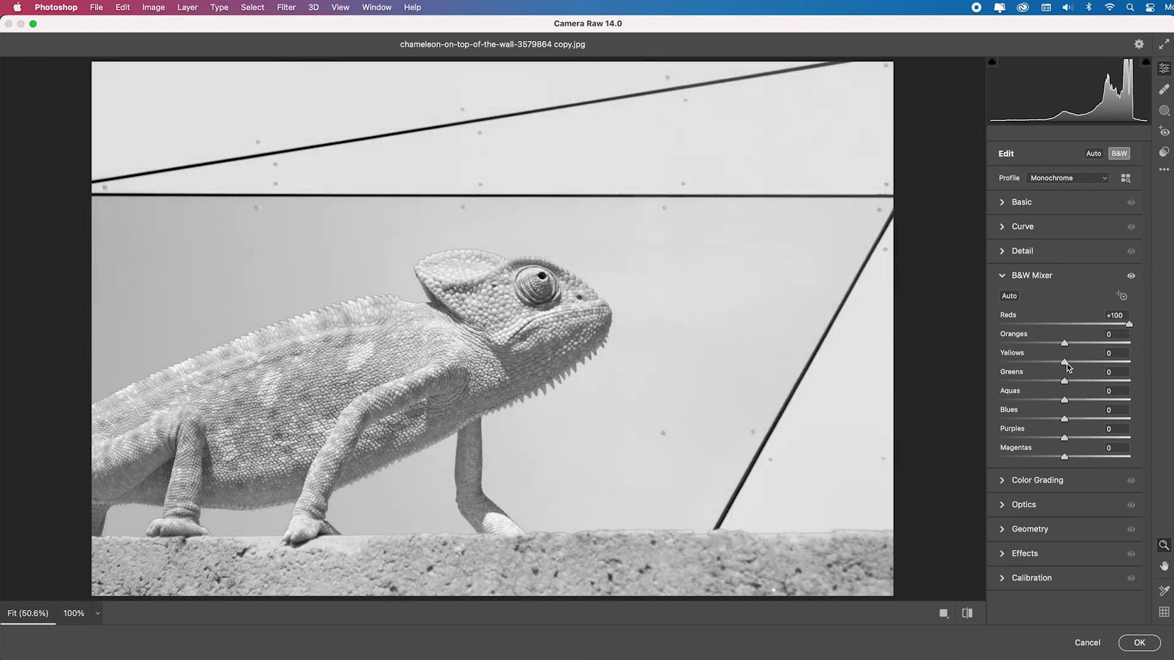
drag(1065, 363, 1024, 363)
Set Exposure +0.40, Contrast +13, Highlights -10, Shadows +15, Texture +55, Clarity +50 and Dehaze +52, and reopen the B&W Mixer settings
click(1003, 202)
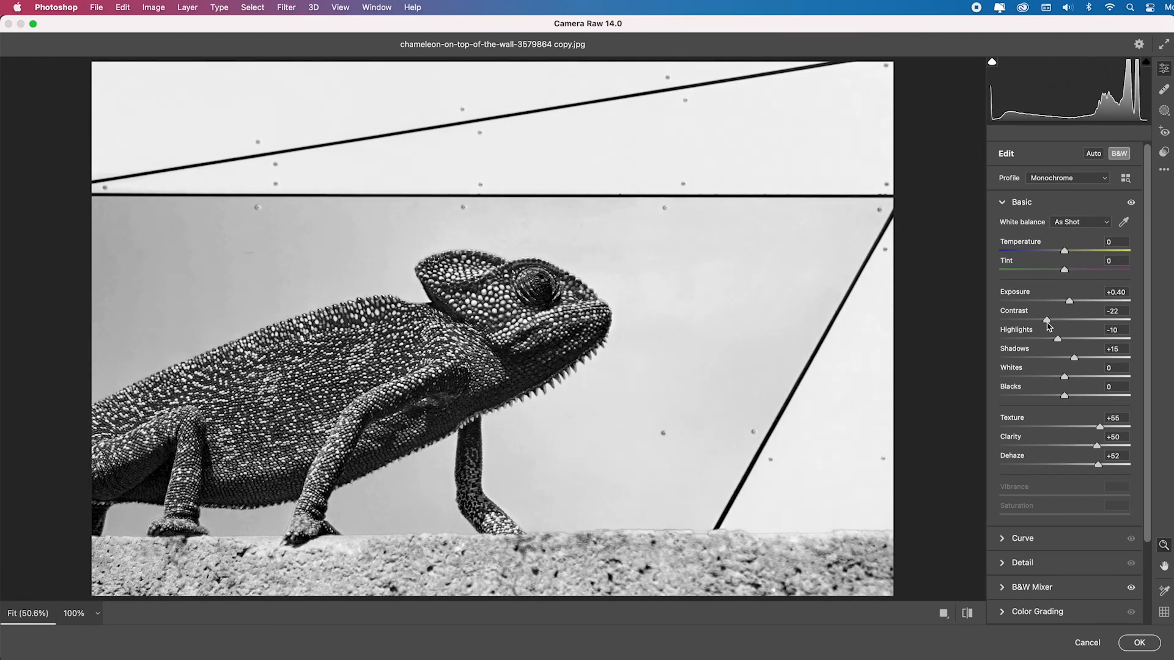
drag(1047, 321, 1074, 322)
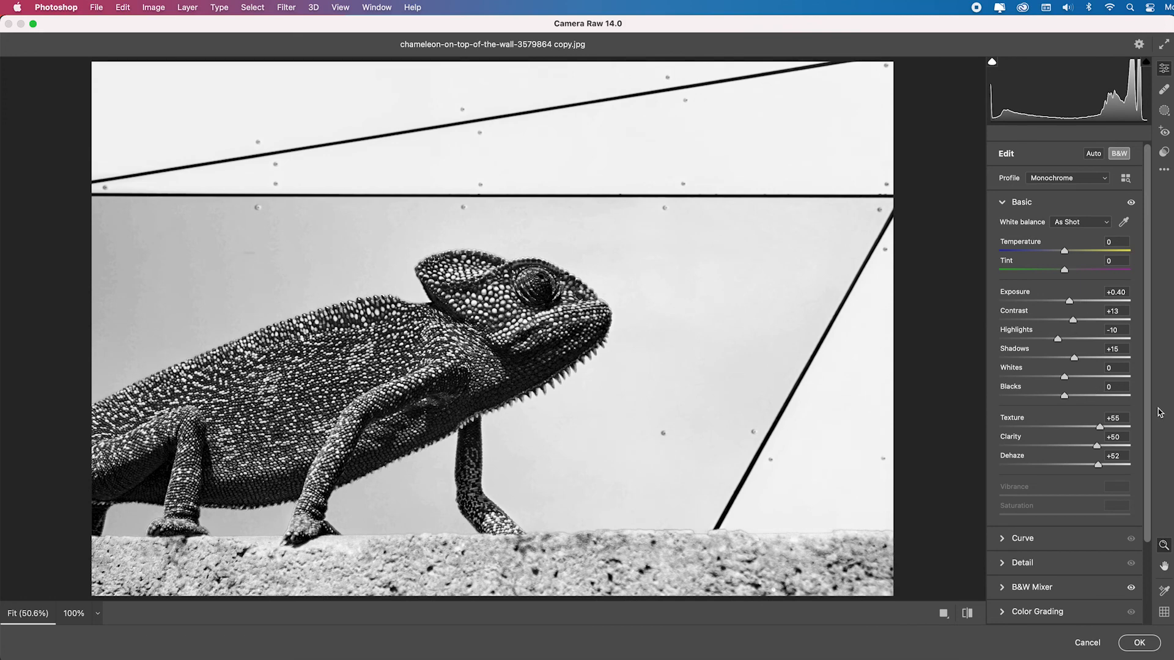
click(1006, 588)
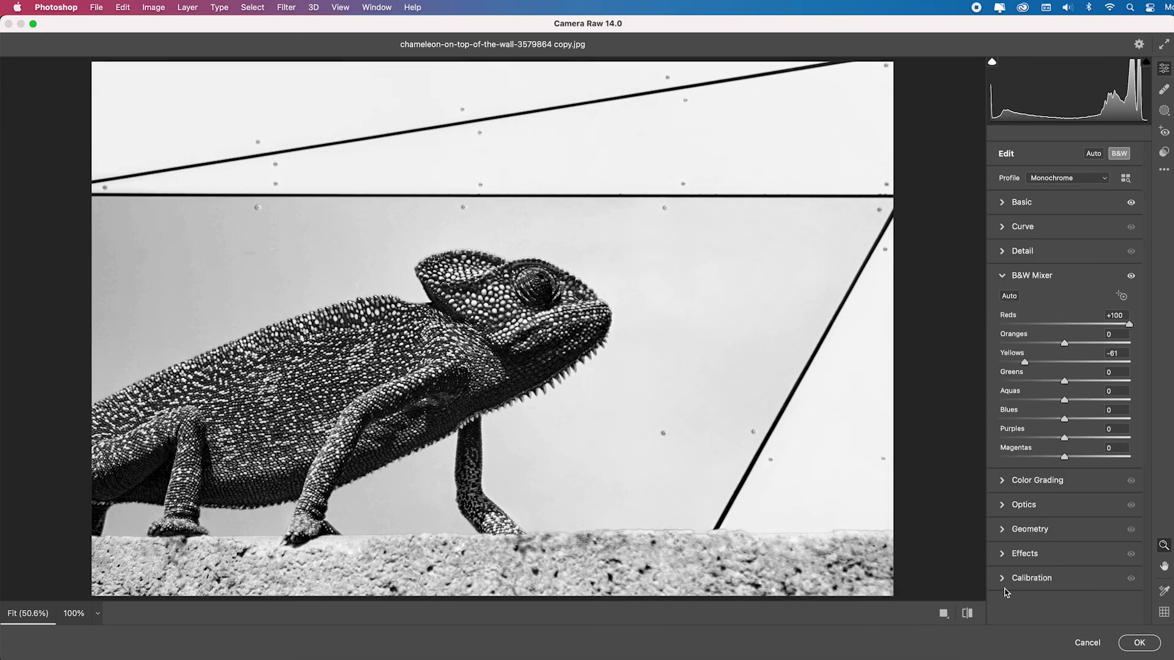
Set Exposure to +0.25, Contrast to +90 and Blacks to -12, and apply the Camera Raw Filter
mouse_move(1064, 343)
mouse_down()
mouse_move(1104, 344)
mouse_move(1062, 344)
mouse_up()
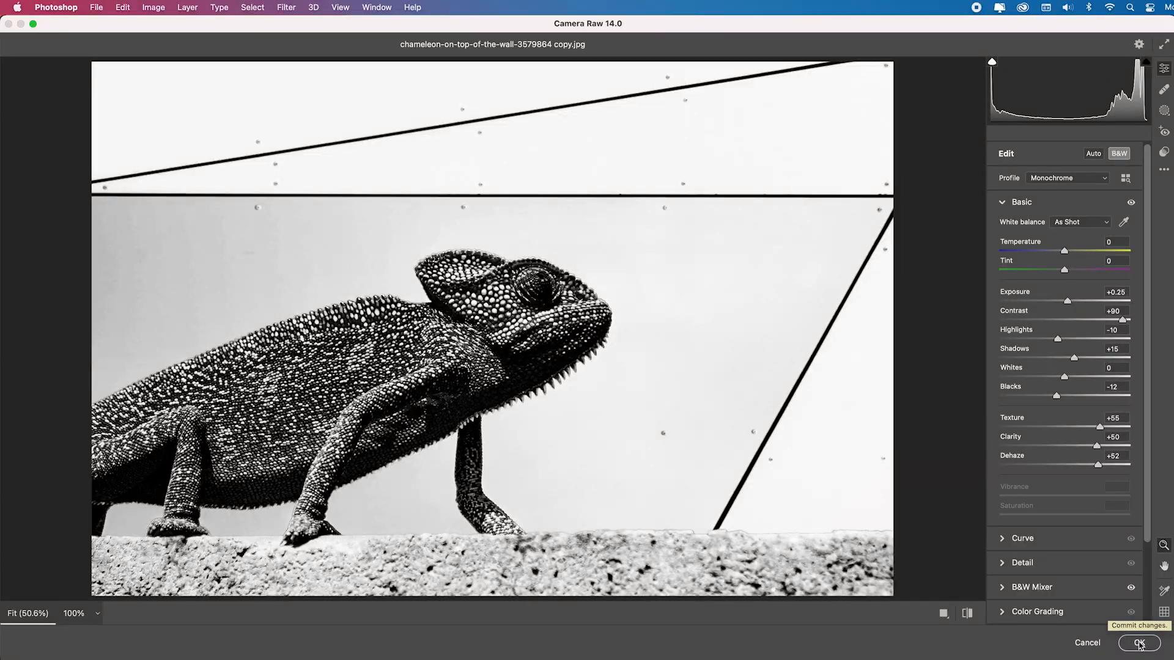
click(1139, 643)
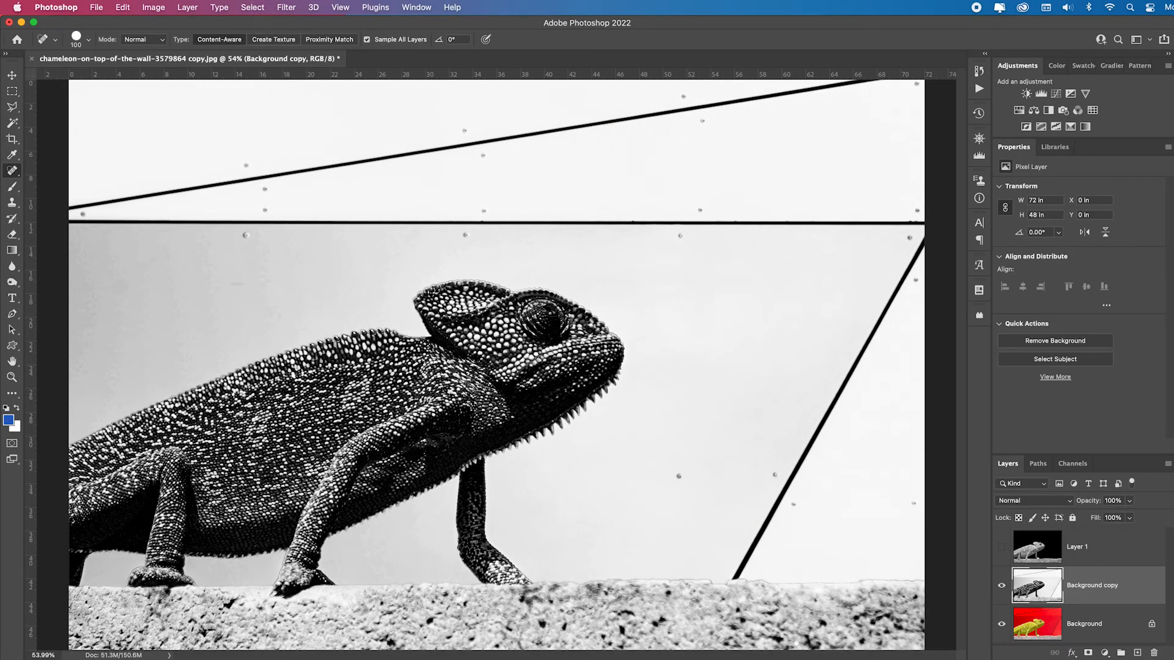
Replace the converted copy with a fresh duplicate of the Background layer and open it in the Camera Raw Filter
key(BackSpace)
key(super+j)
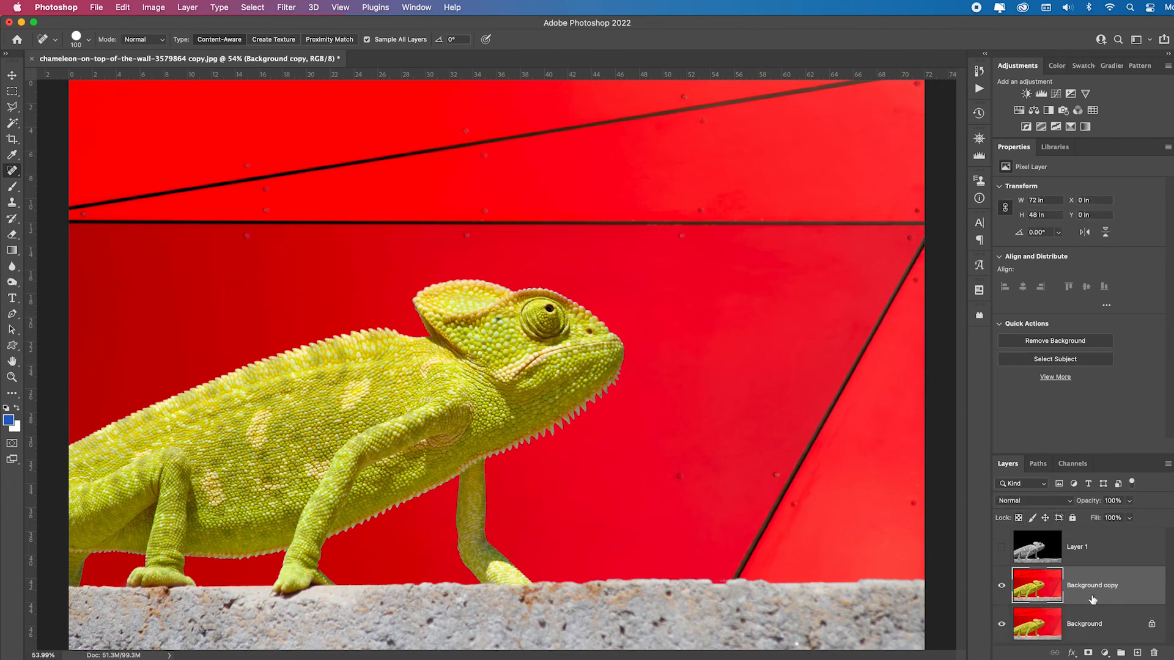
click(285, 7)
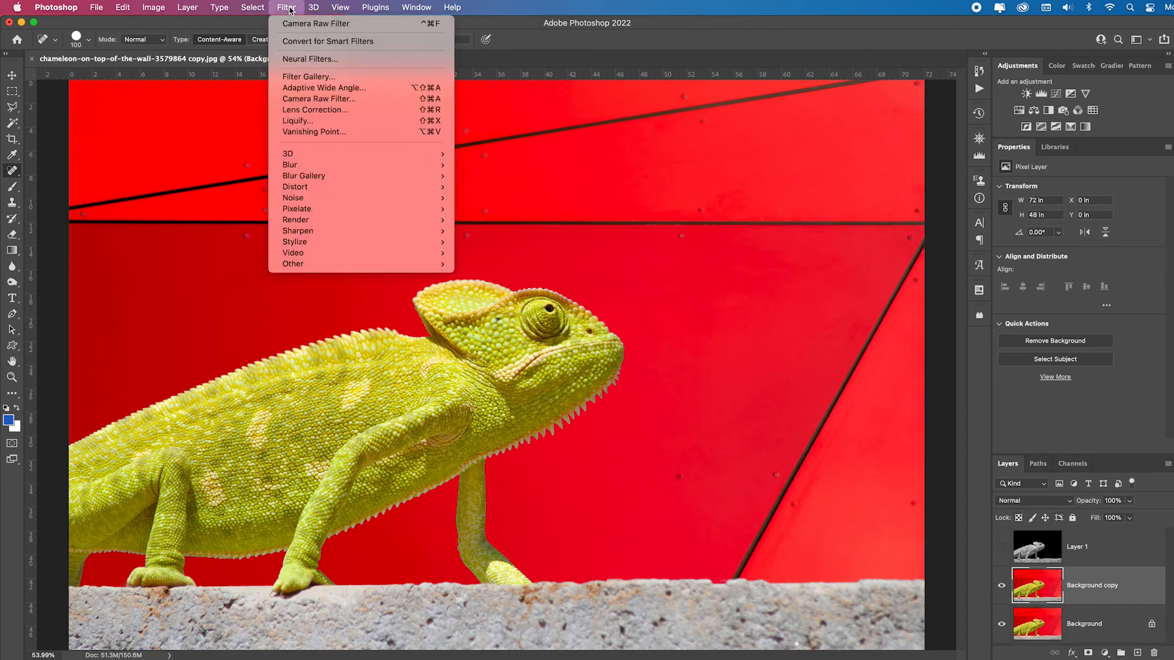
click(340, 99)
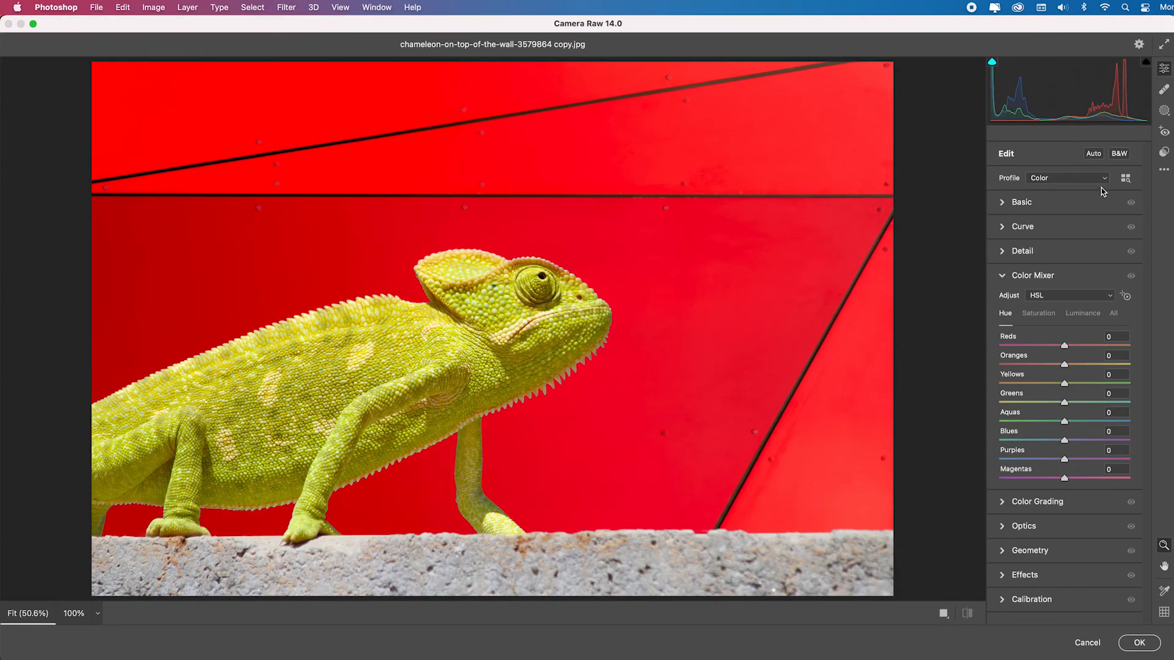
Convert the copy to B&W with Auto adjustments and set Reds to +43 in the B&W Mixer
click(1120, 155)
click(1094, 154)
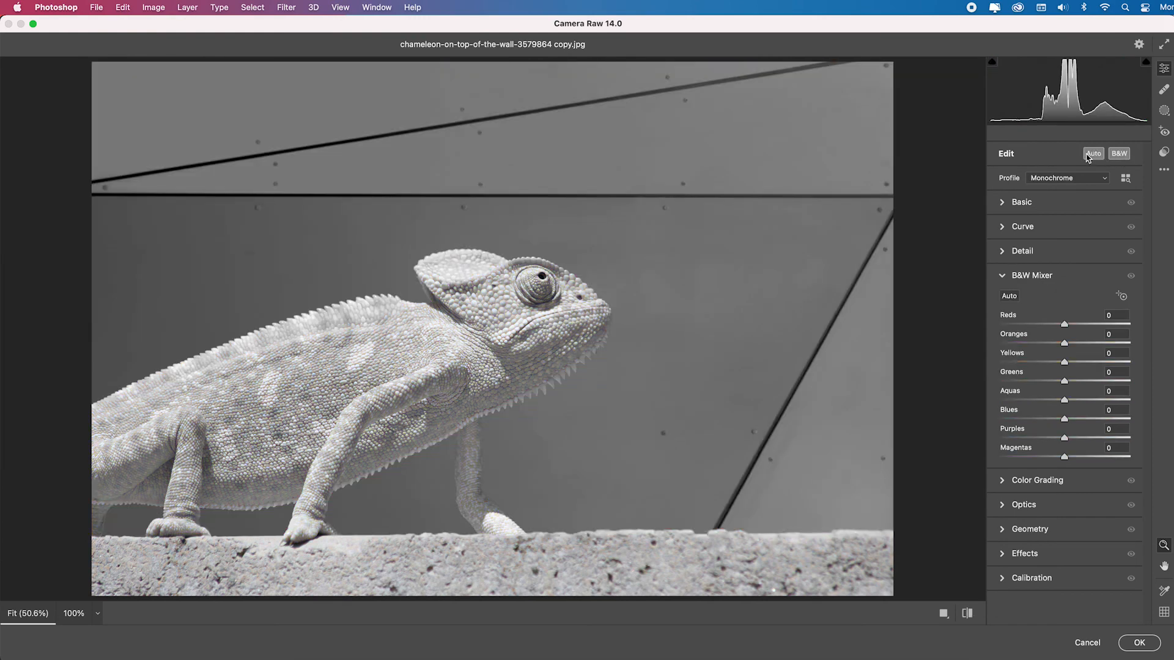
drag(1064, 324, 1092, 324)
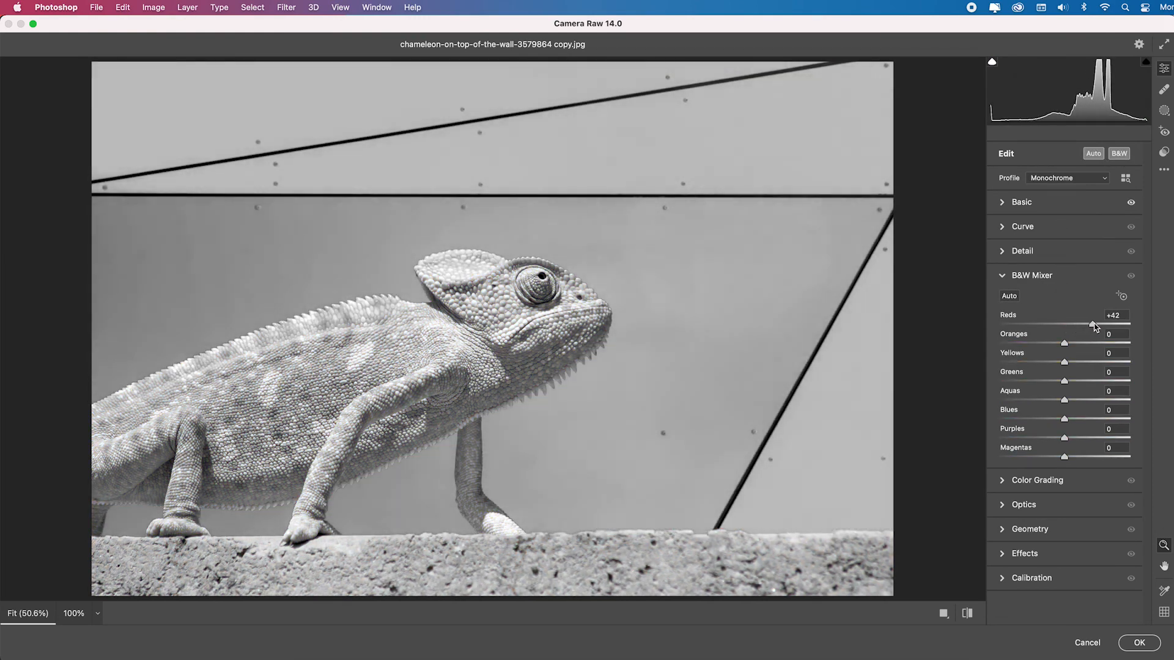
Set Clarity and Dehaze to +18, Reds to +59 and Oranges to +30, and apply the filter
click(1031, 208)
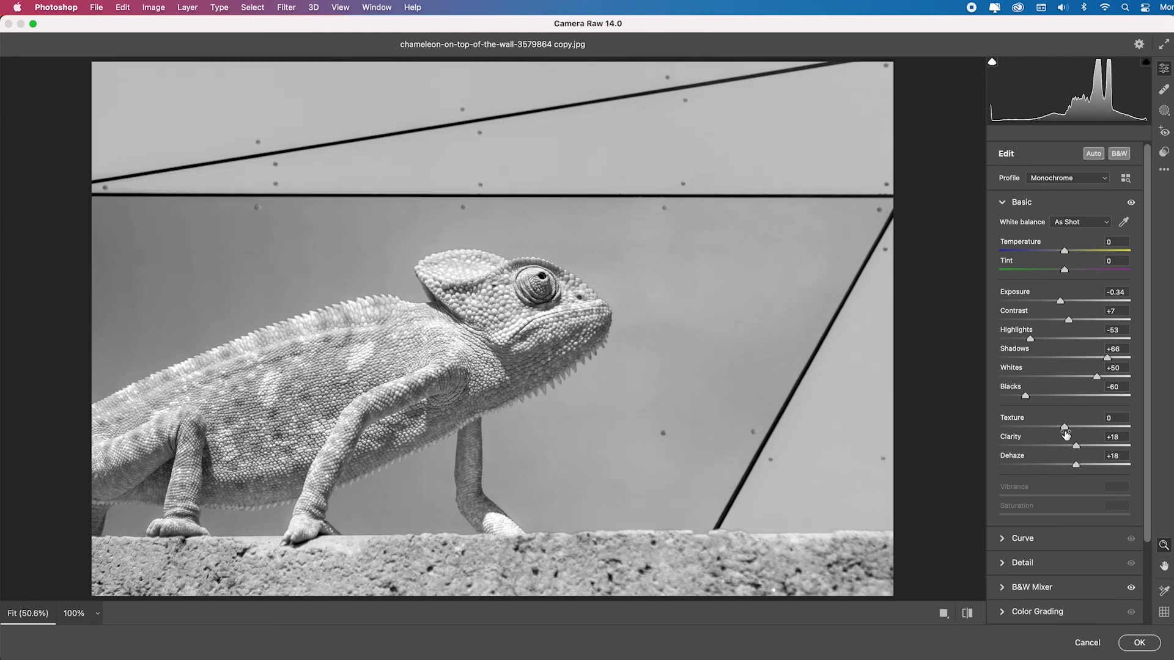
click(1026, 586)
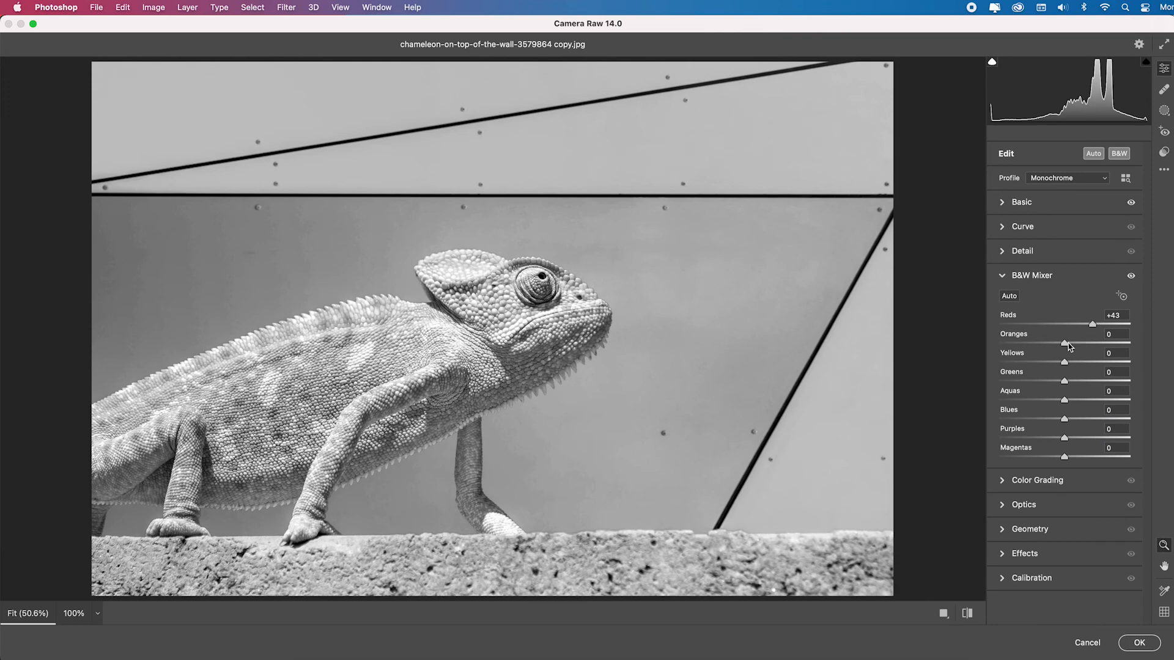
drag(1068, 348, 1092, 323)
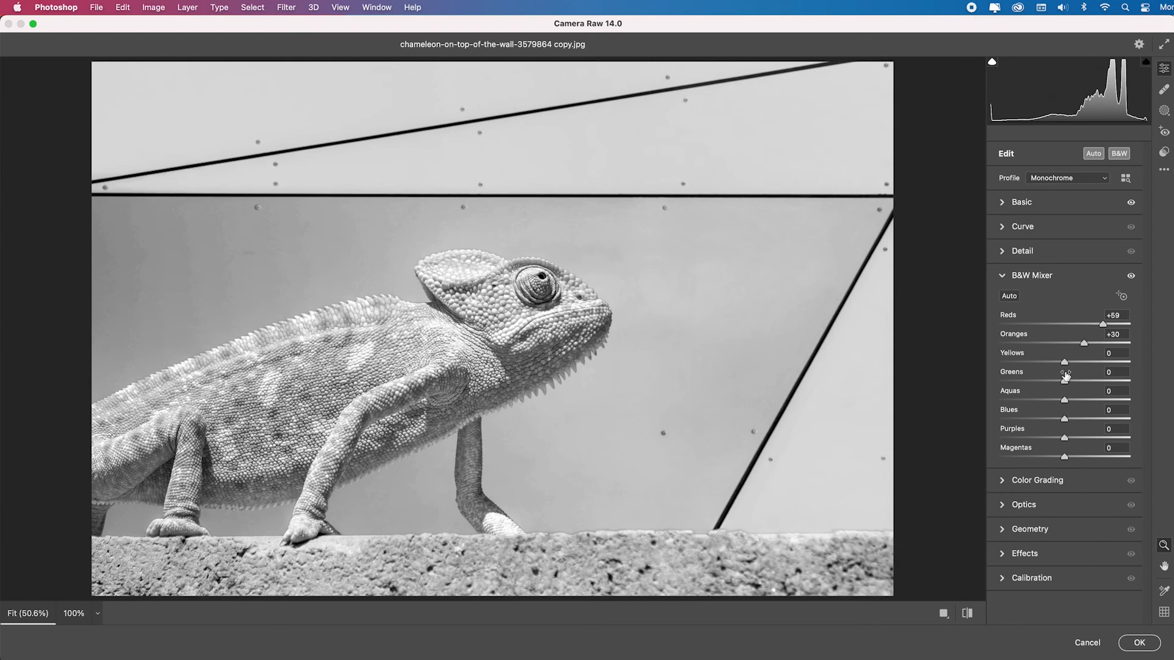
click(1139, 642)
Compare Layer 1 with the Background copy by toggling its visibility, and set Layer 1's opacity to 79%
click(943, 448)
click(943, 448)
click(943, 448)
click(1041, 455)
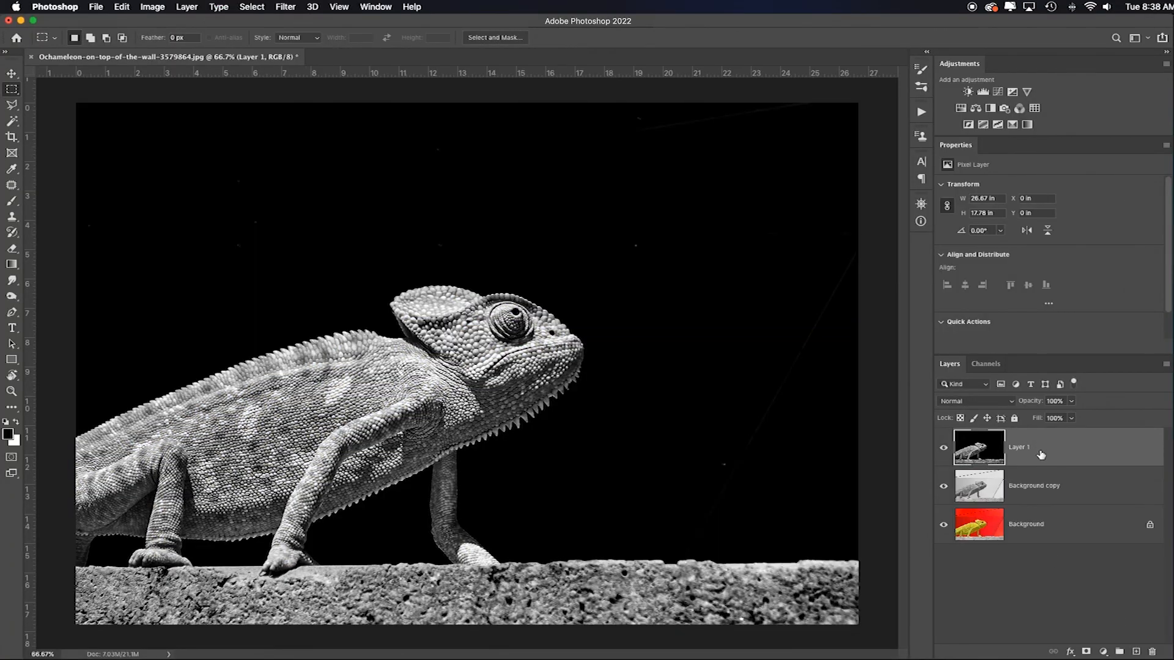
drag(1029, 403, 1033, 406)
Move Layer 1 beneath the Background copy and adjust the Background copy's opacity to blend the two versions
click(1094, 495)
drag(1094, 495, 1088, 440)
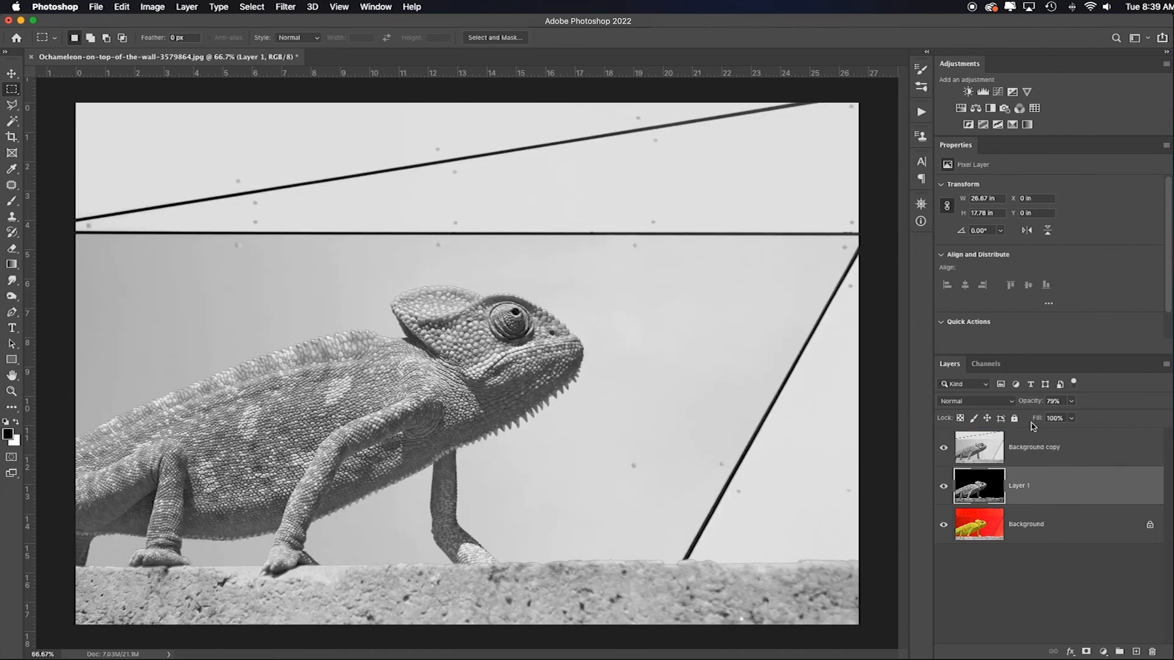
click(1099, 452)
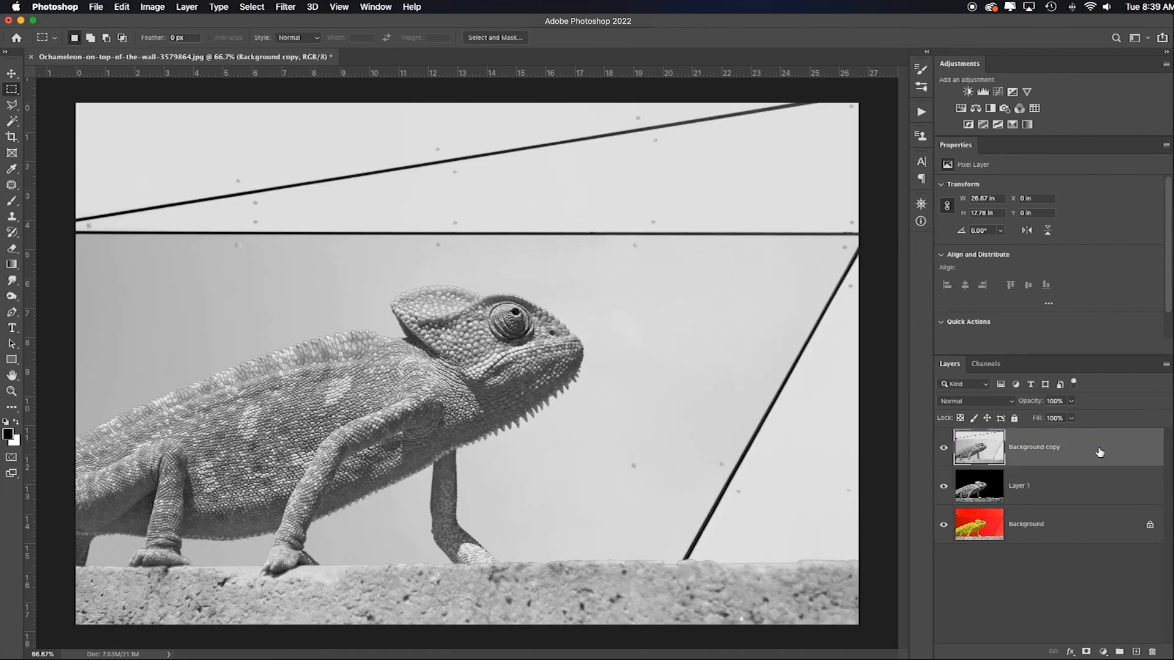
mouse_move(1030, 405)
mouse_down()
mouse_move(1012, 406)
mouse_move(1033, 407)
mouse_up()
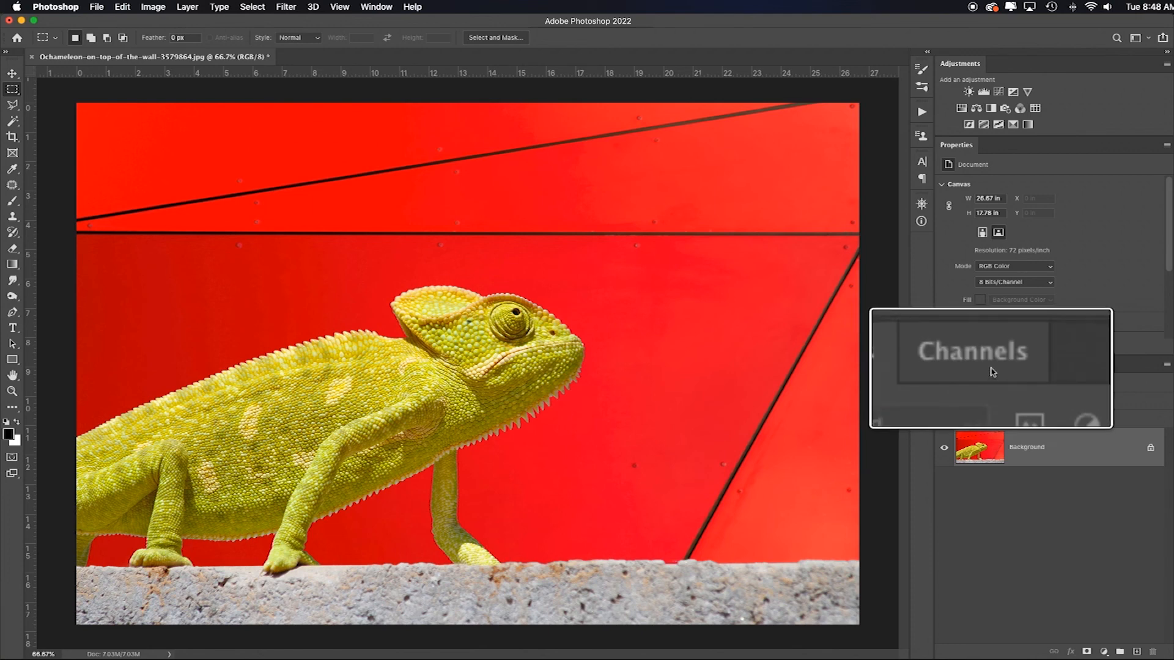
View the photo's Red, Green and Blue channels one at a time to compare their grayscale renderings
click(990, 367)
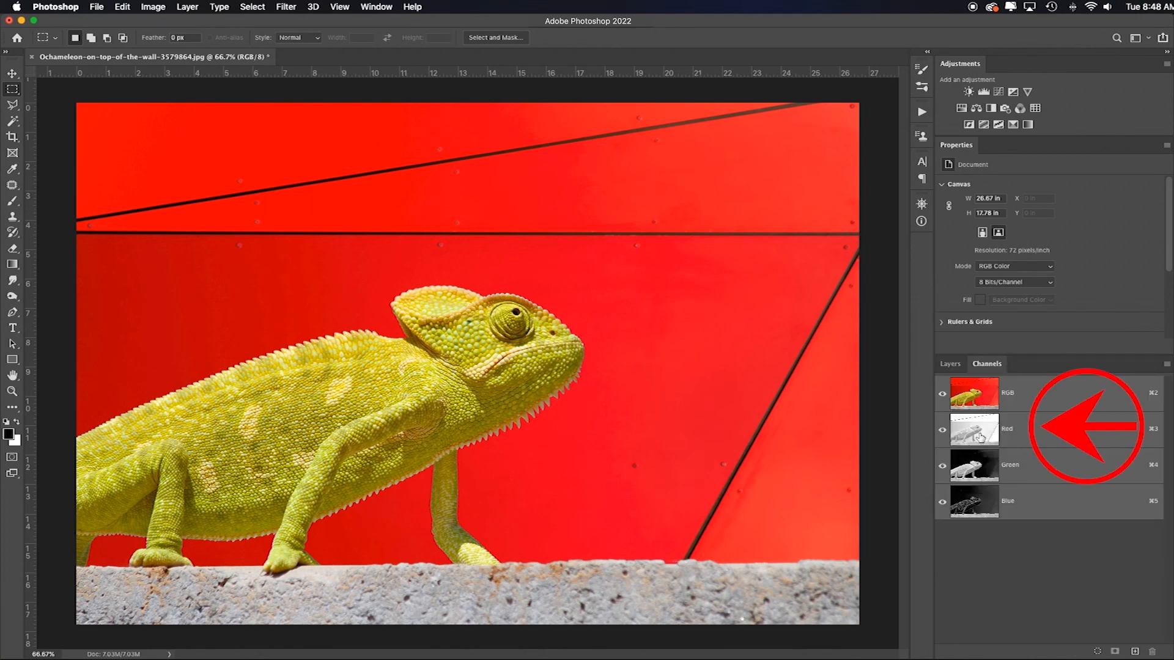
click(980, 437)
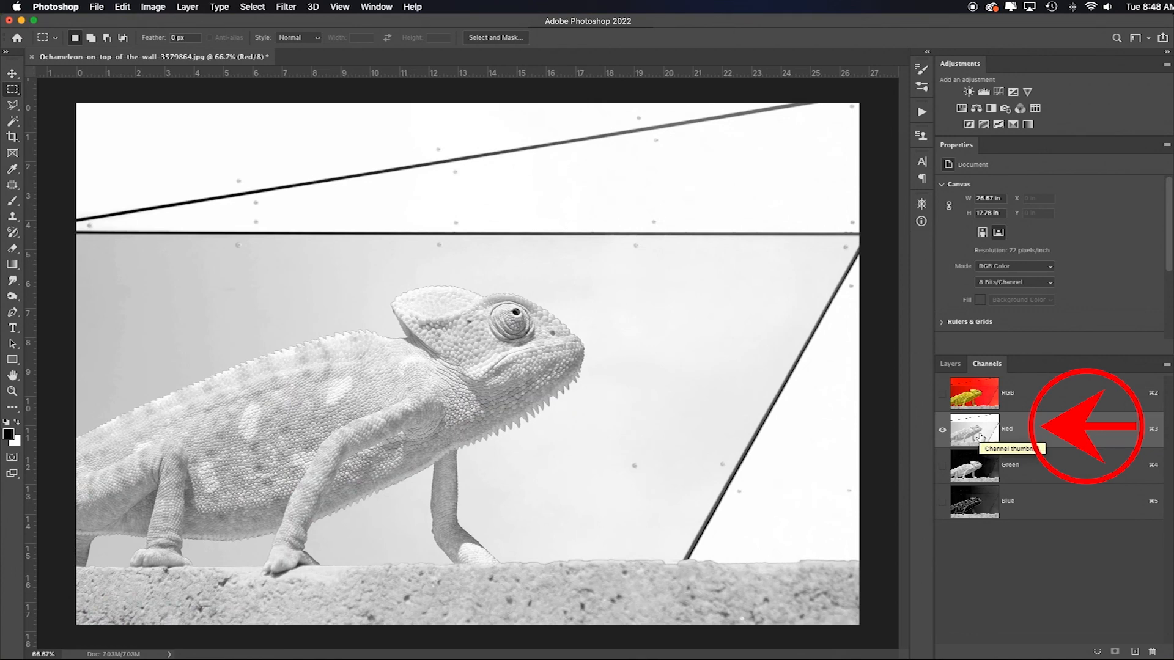
click(977, 471)
click(979, 499)
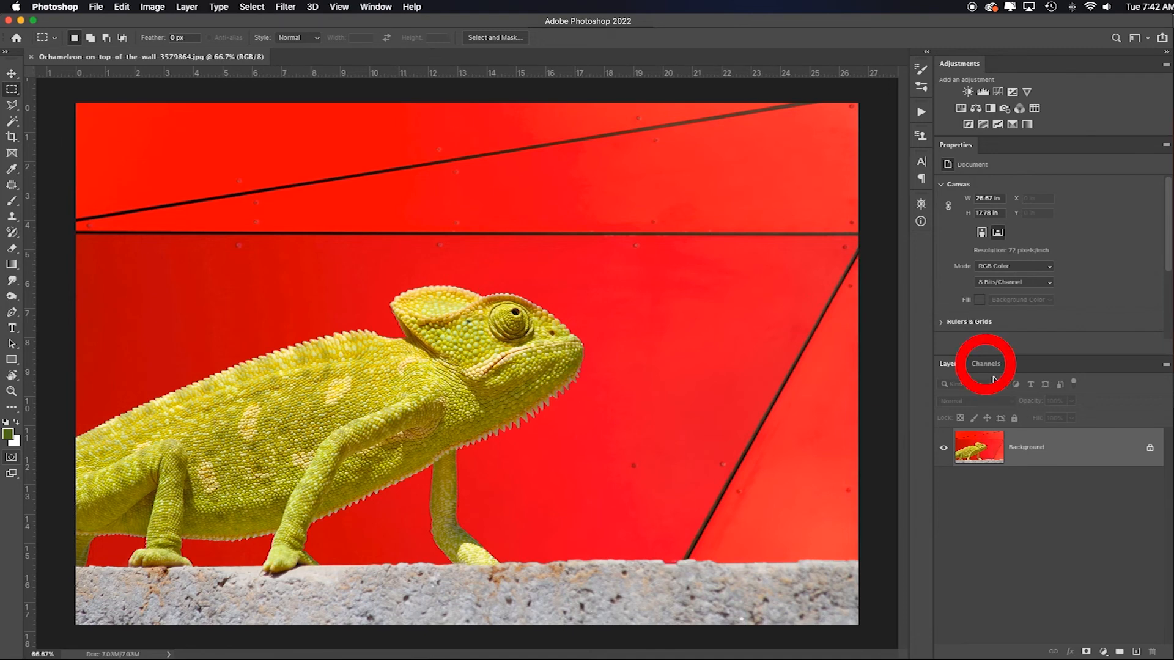
Show the photo's channels and turn on Show Channels in Color in the Interface preferences
click(987, 365)
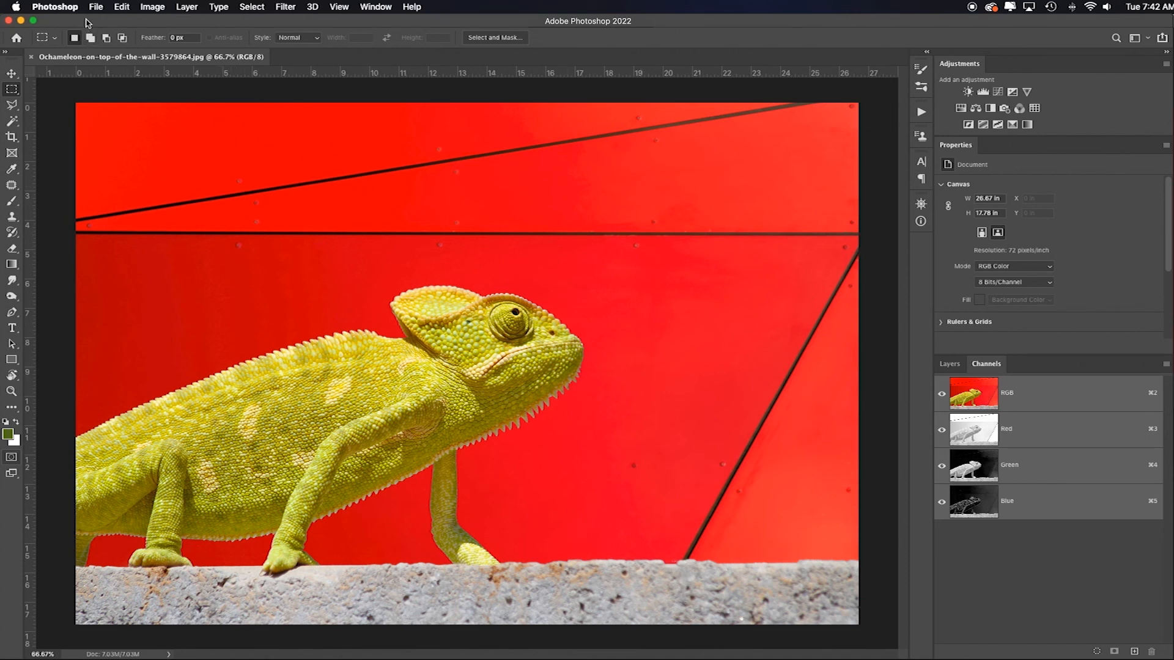
click(122, 7)
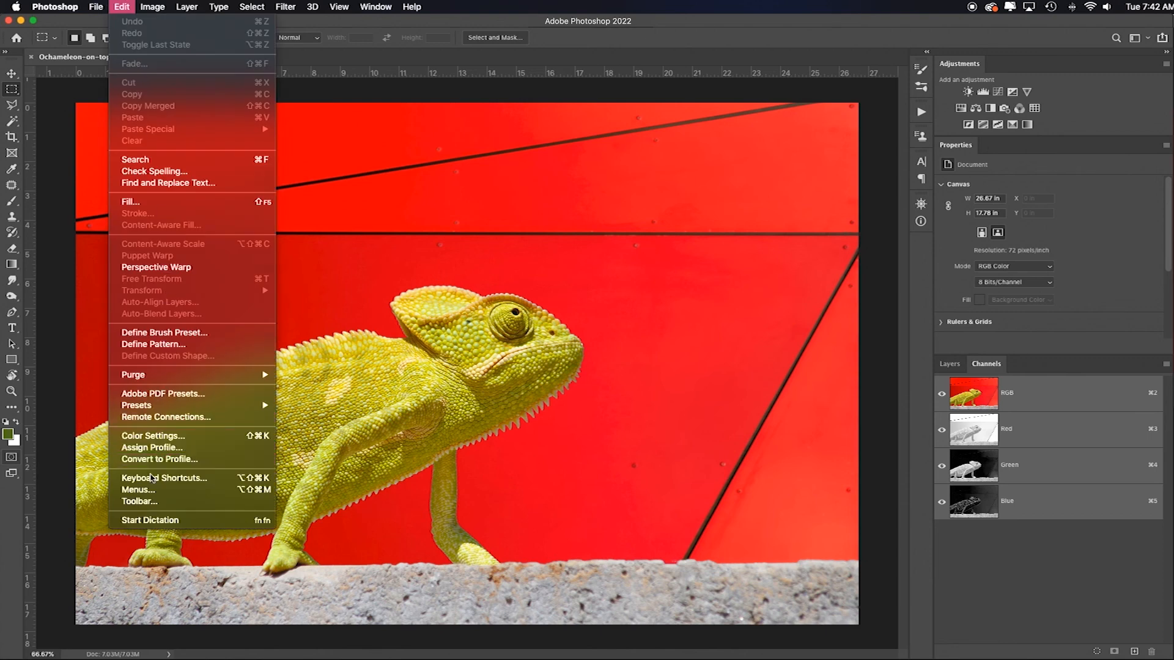
mouse_move(47, 8)
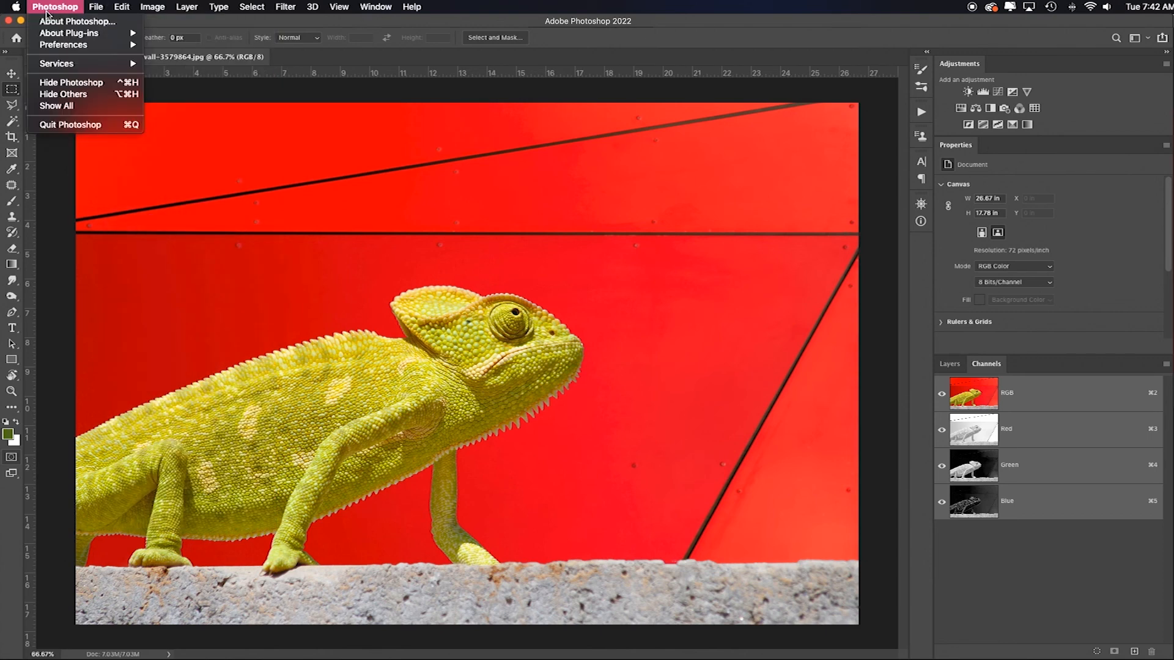
mouse_move(62, 47)
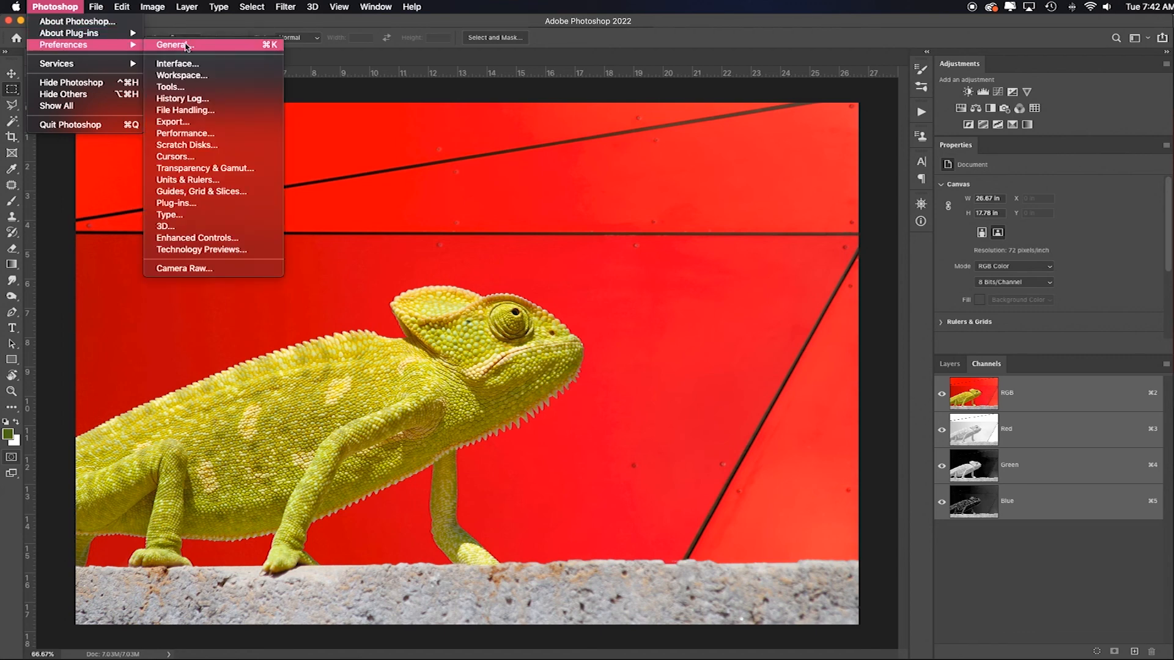
click(210, 64)
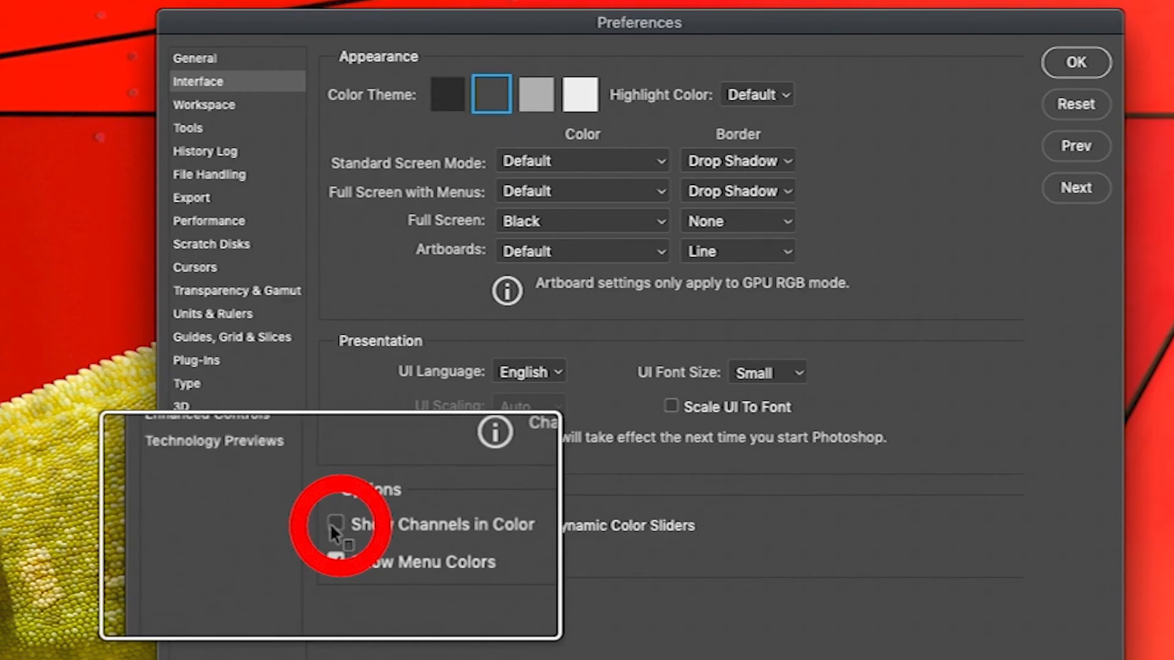
click(333, 523)
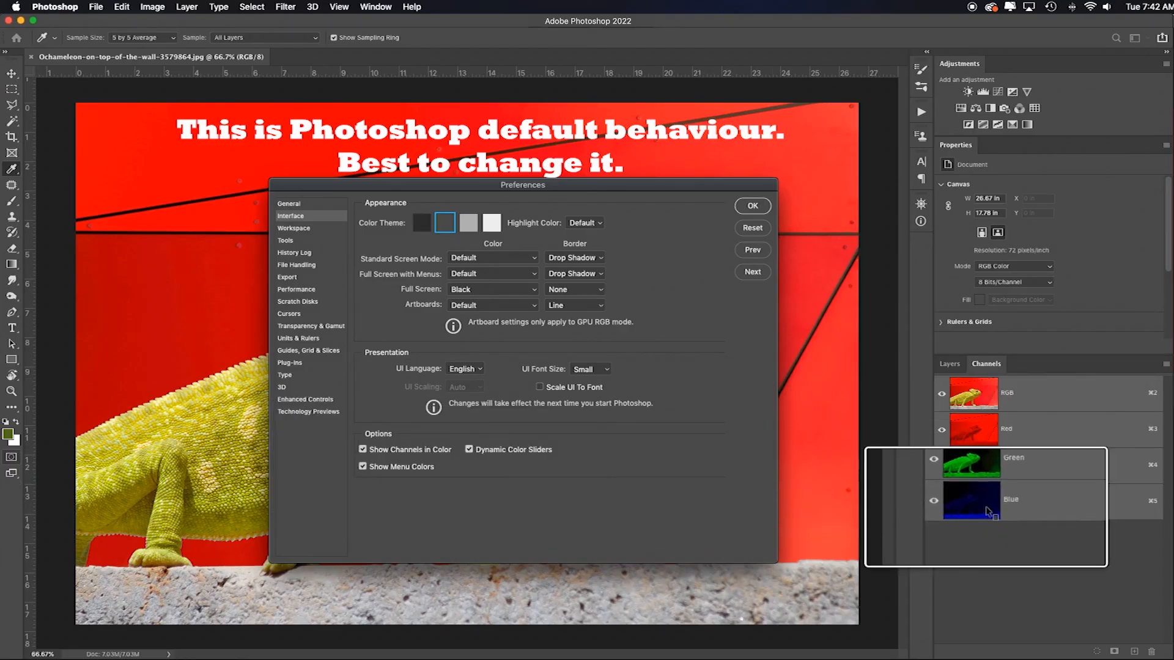
Turn Show Channels in Color back off, accept the preferences and activate the Marquee tool
click(363, 450)
click(756, 210)
key(m)
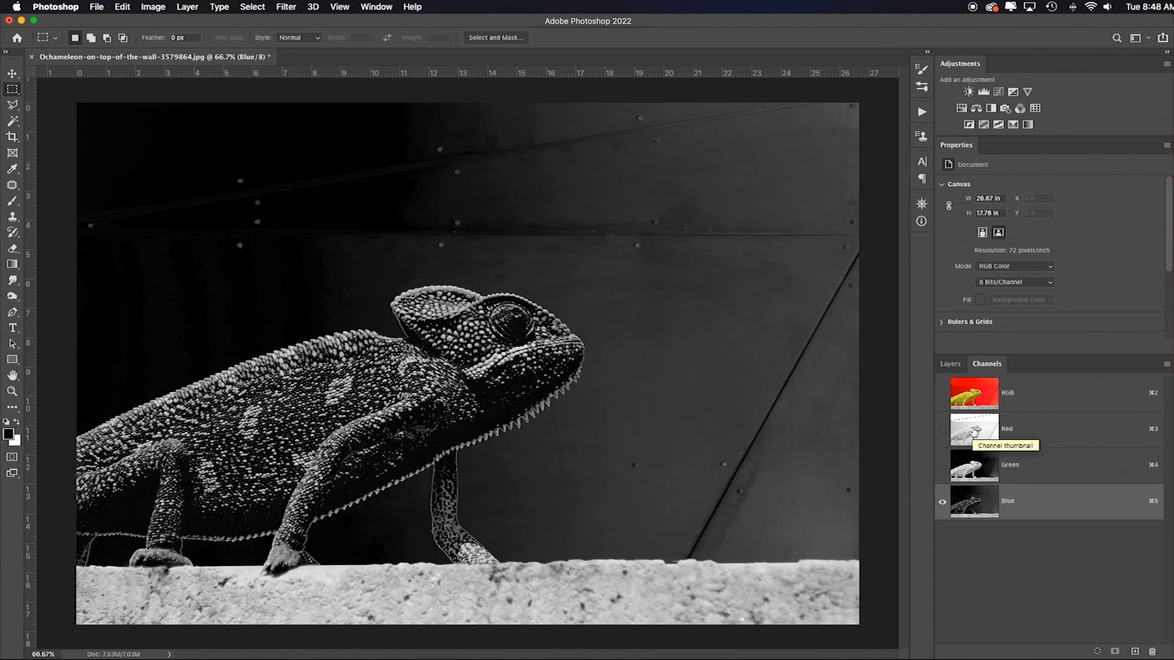
Copy the entire Red channel and paste it into a new layer above the Background
click(979, 433)
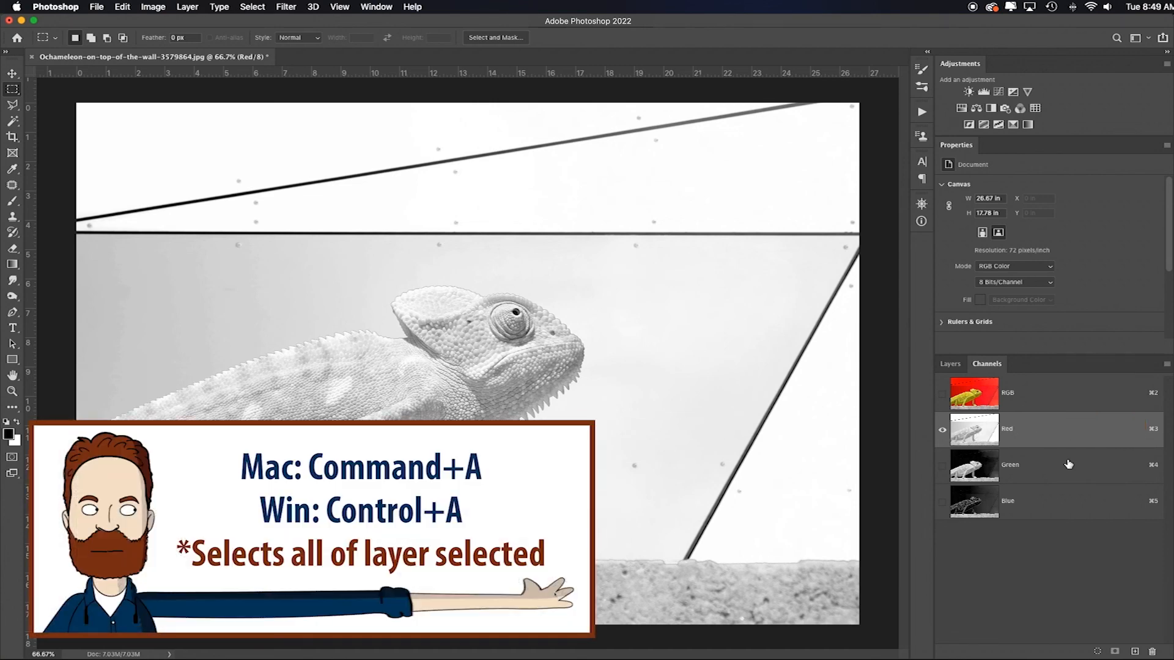
key(super+a)
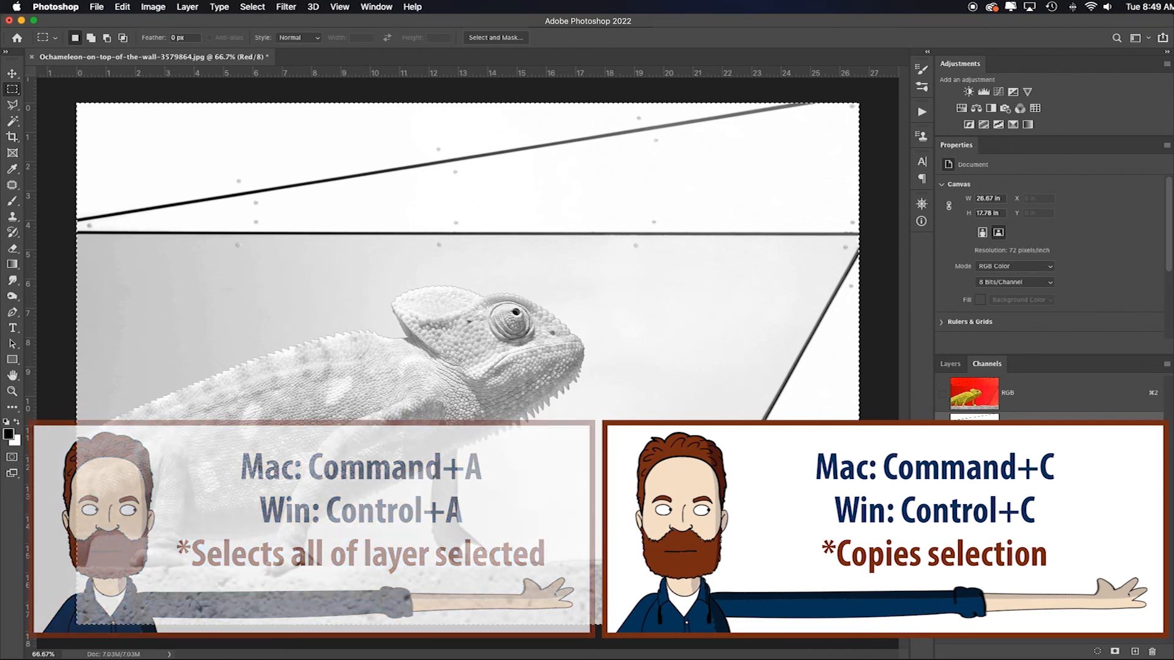
click(950, 363)
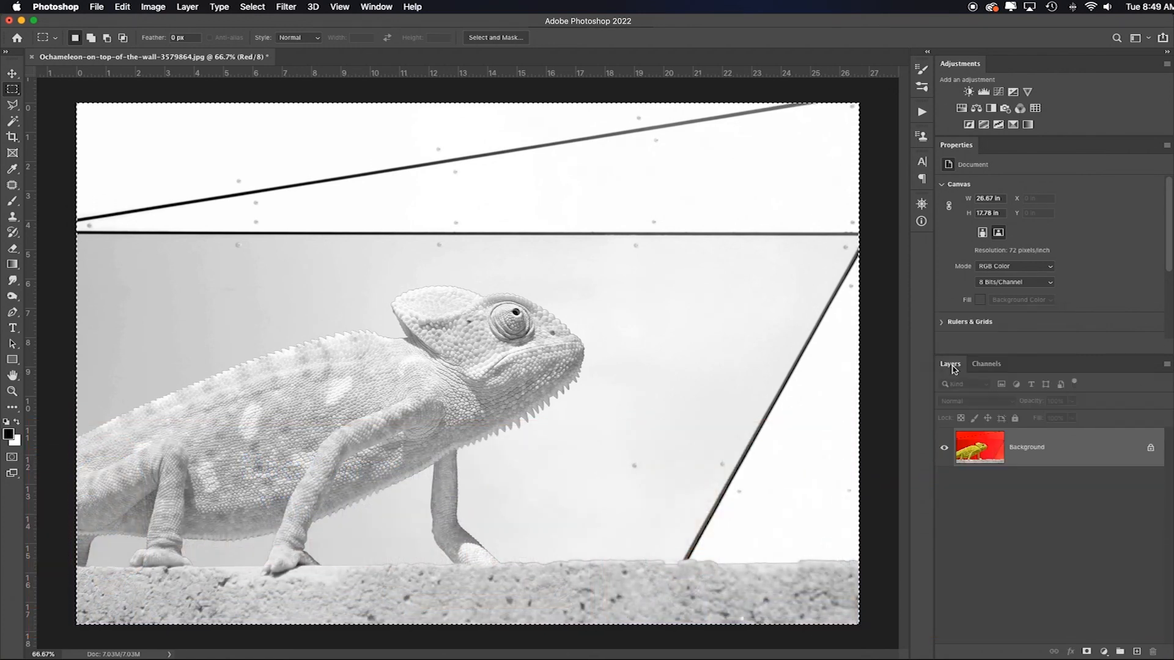
click(1136, 651)
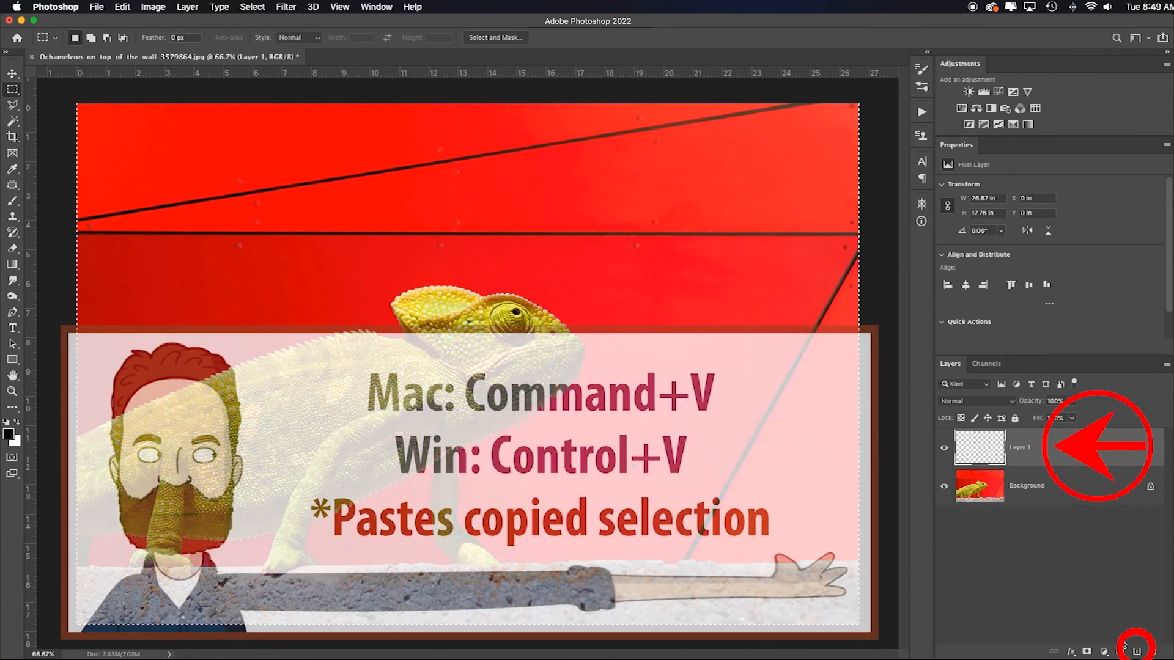
key(super+v)
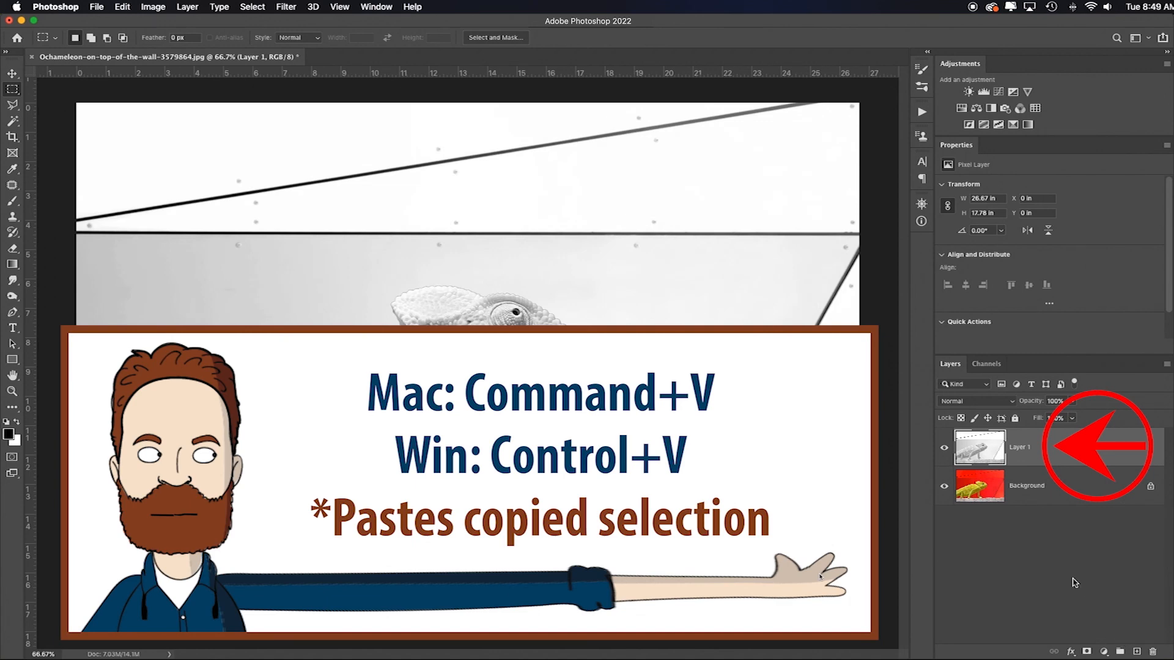
Rename the pasted channel layer RED
double_click(1019, 446)
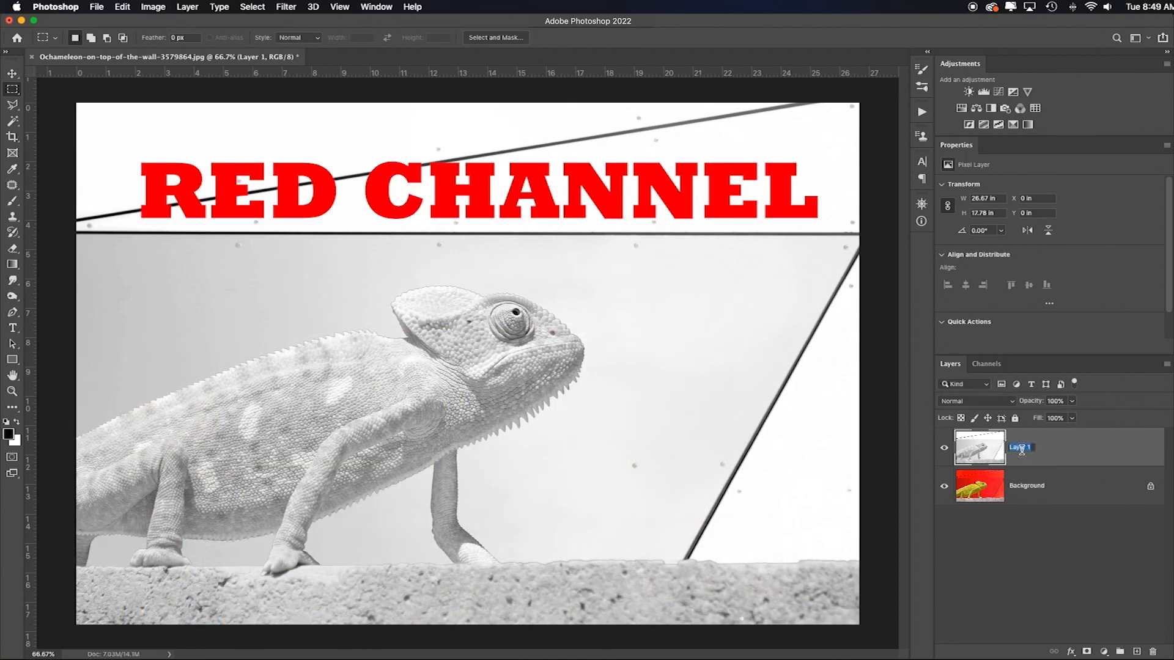
text(RED)
key(Return)
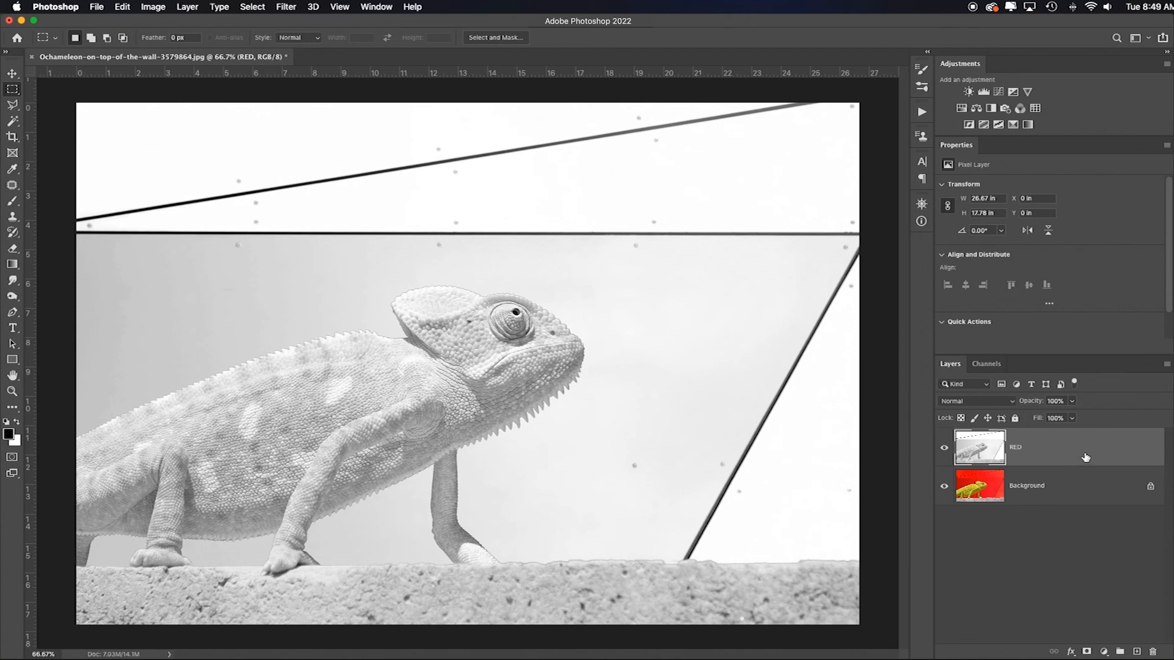
Hide the RED layer, select the Background layer and display its color channels
click(982, 366)
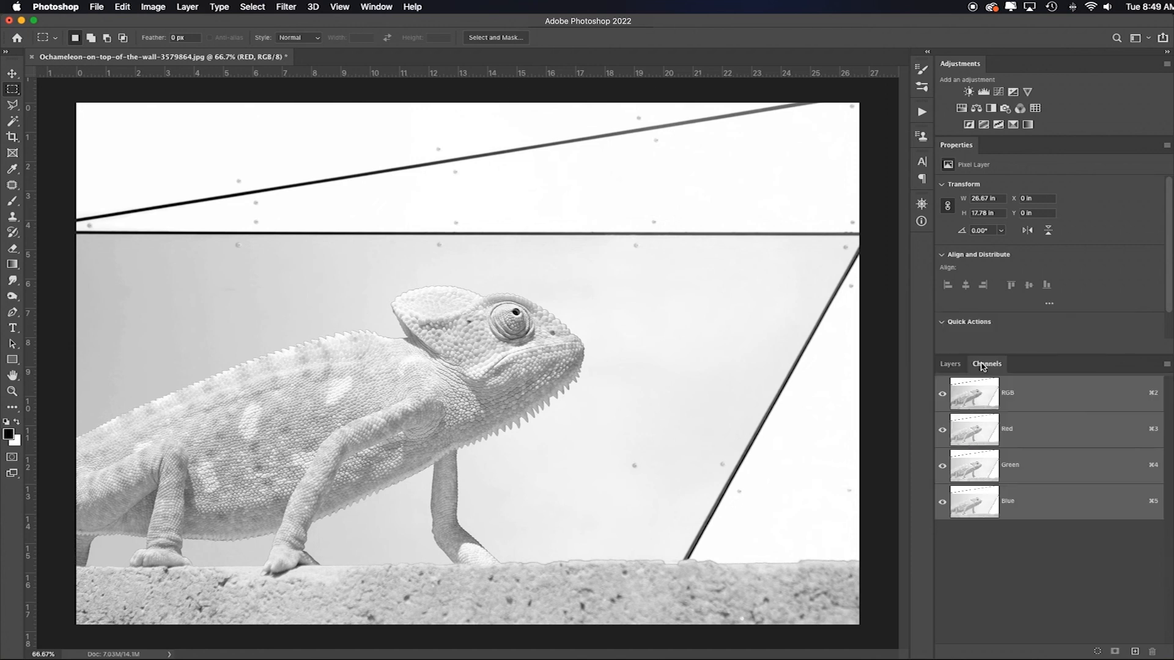
click(950, 364)
click(944, 447)
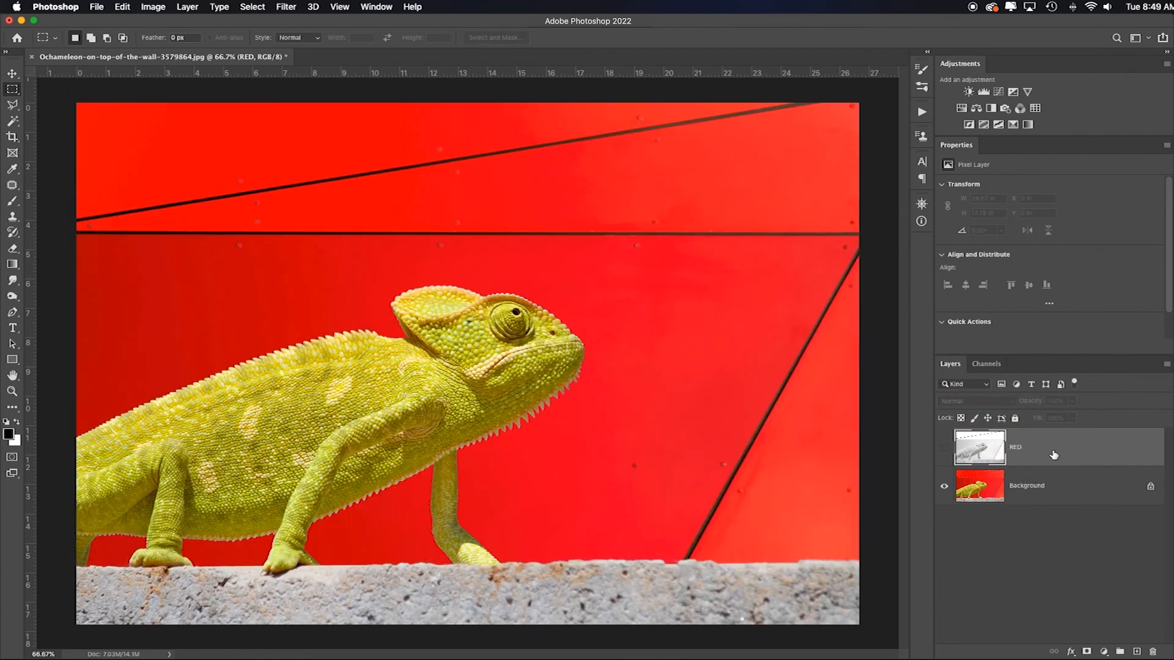
click(1056, 486)
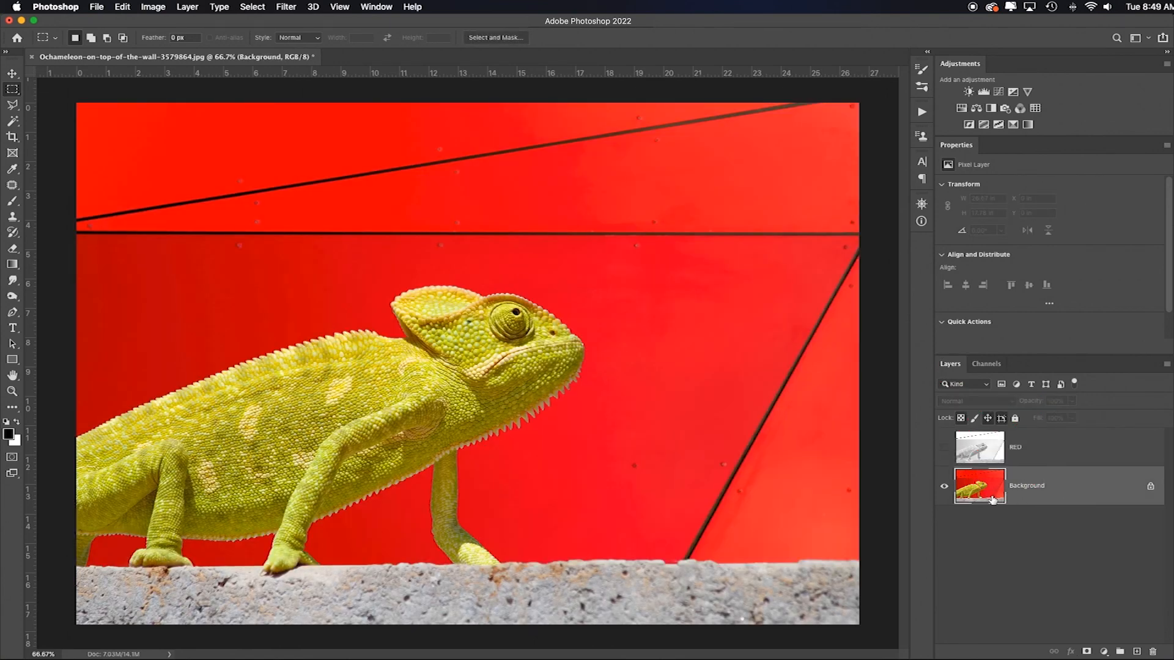
click(987, 365)
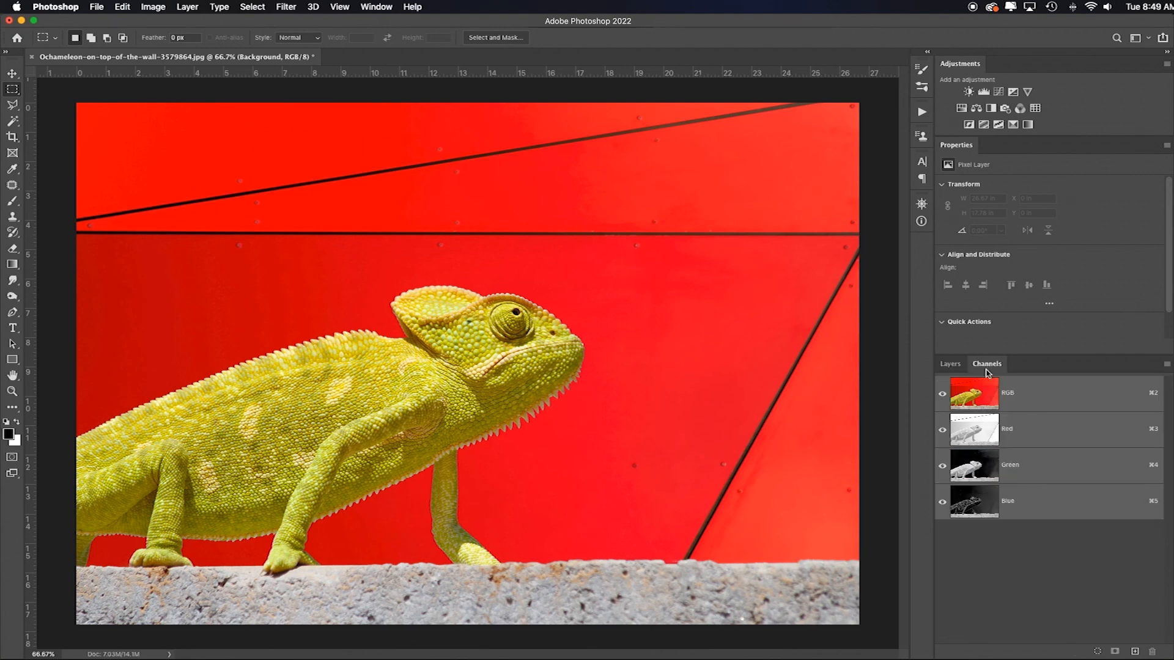
Copy the entire Green channel and paste it into a new layer above the Background
click(1042, 474)
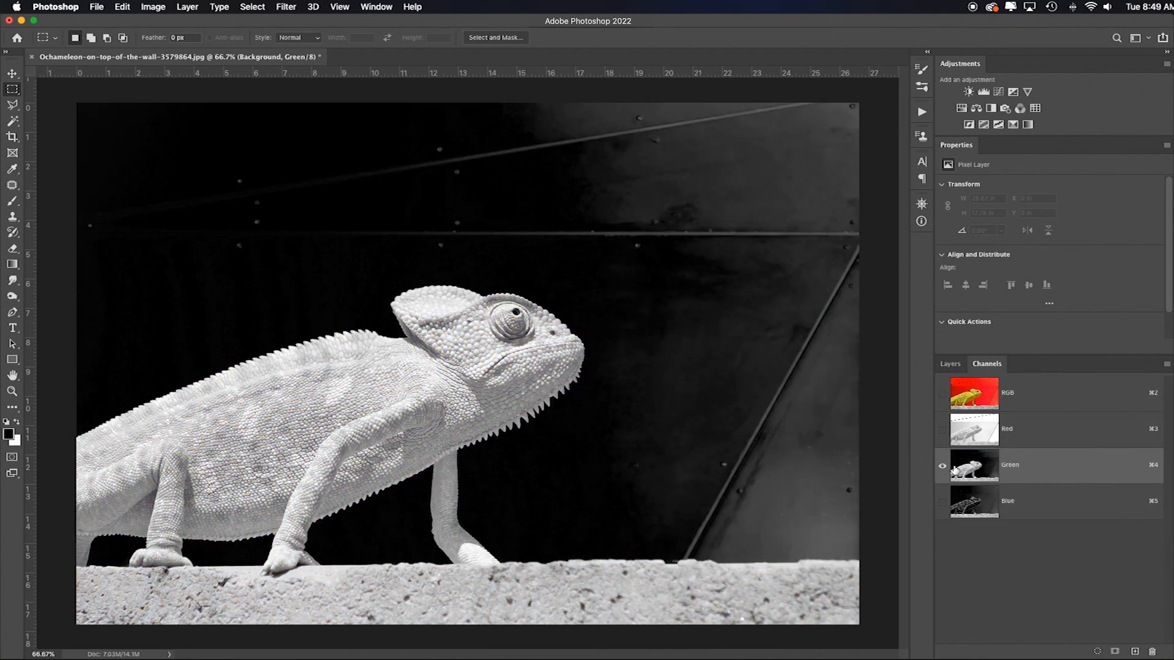
key(super+a)
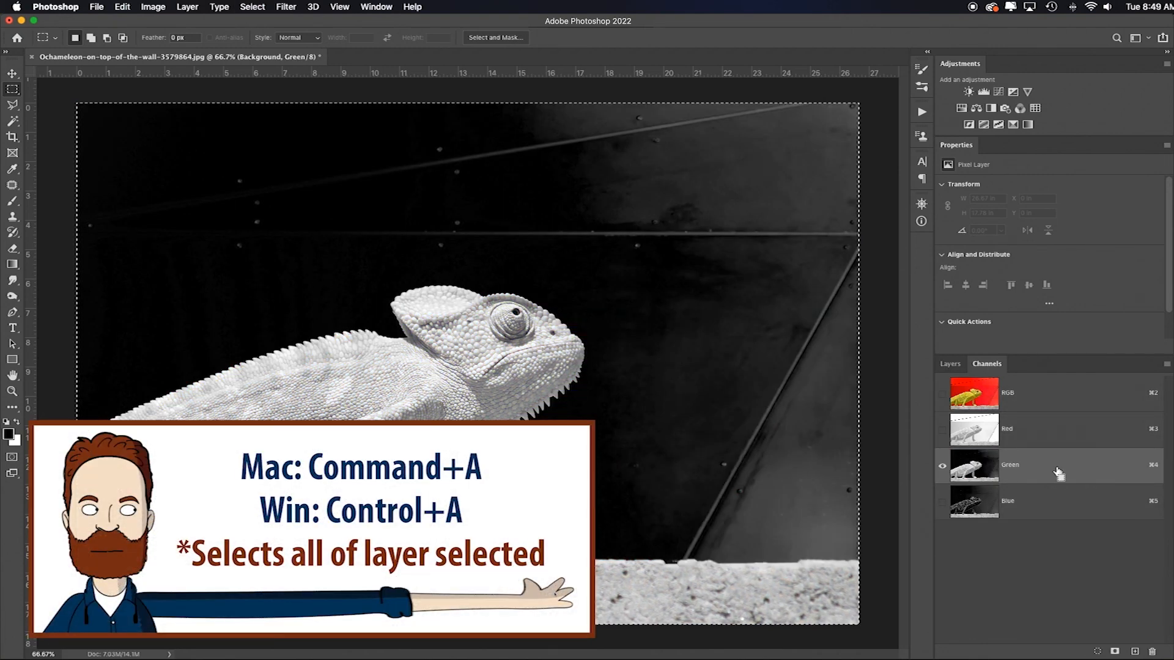
click(948, 365)
click(1136, 652)
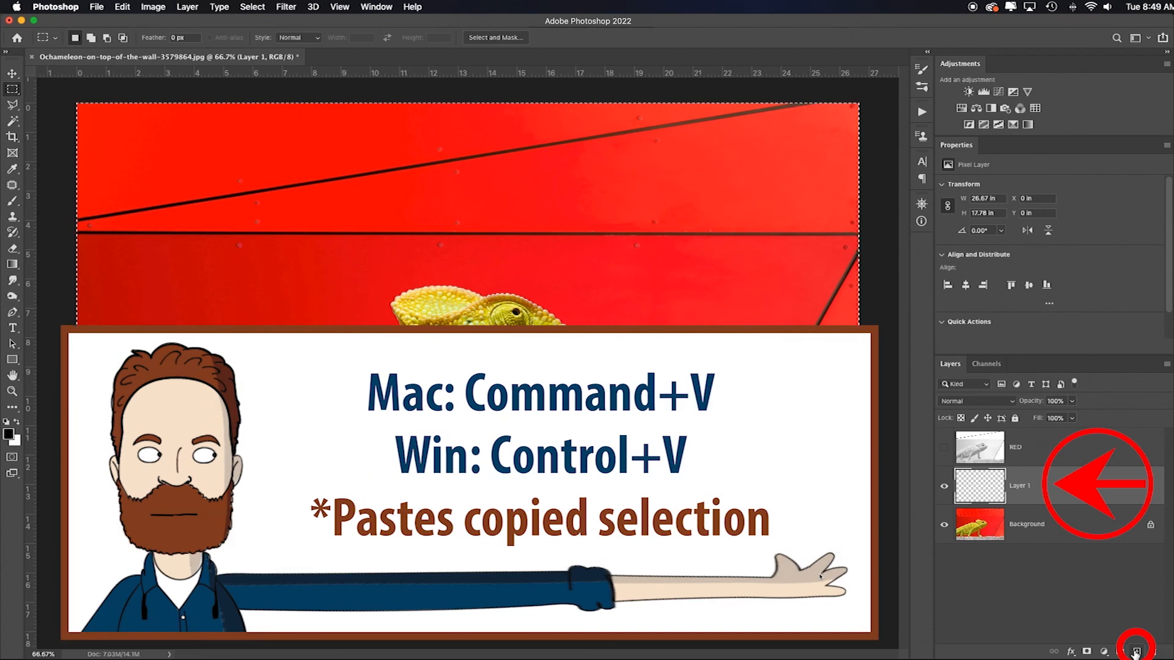
key(super+v)
Rename the pasted channel layer GREEN, hide it and select the Background layer
double_click(1018, 485)
text(GREE)
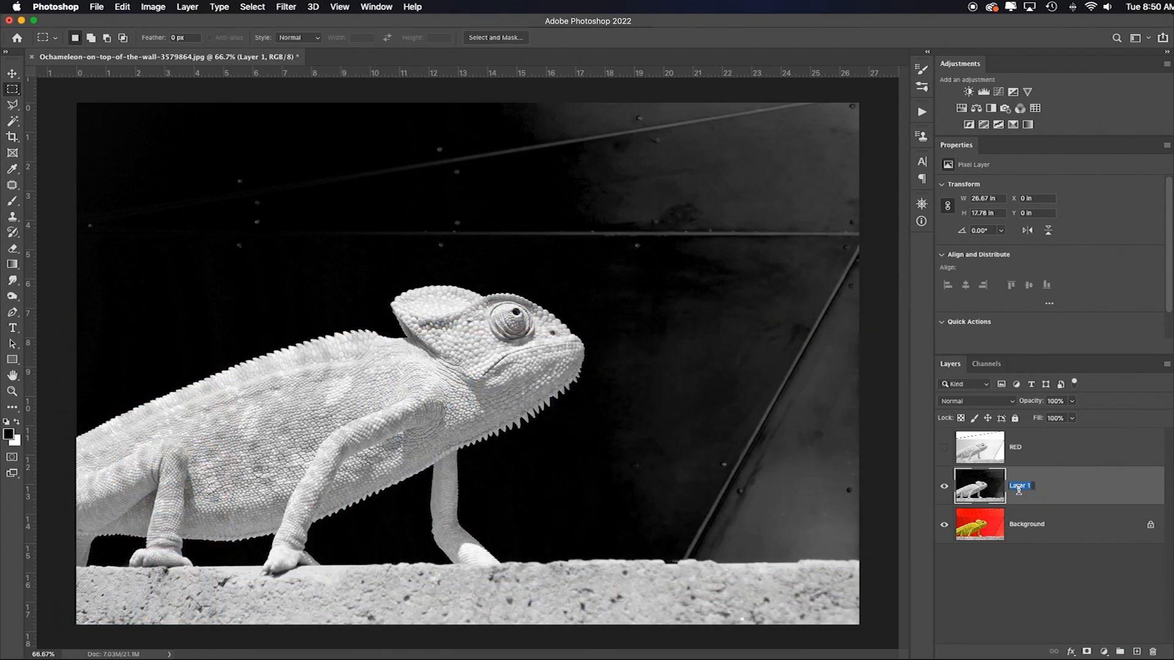
click(944, 486)
click(985, 524)
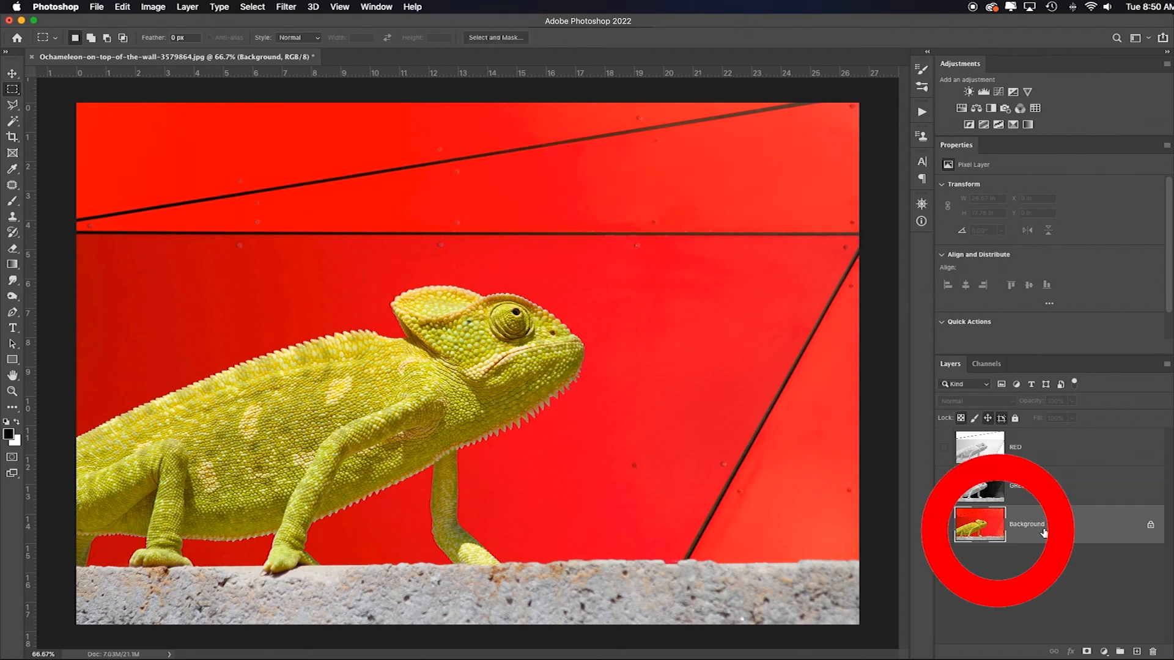
Copy the entire Blue channel and paste it into a new layer directly above the Background
click(981, 365)
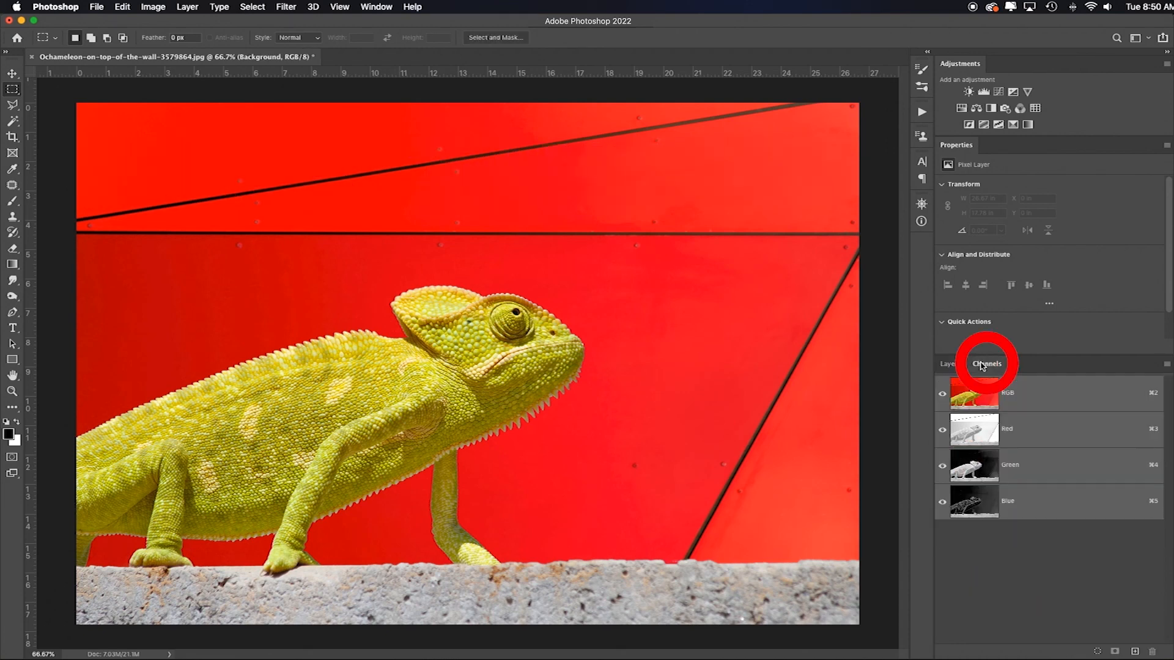
click(1039, 502)
key(super+a)
key(super+c)
click(949, 367)
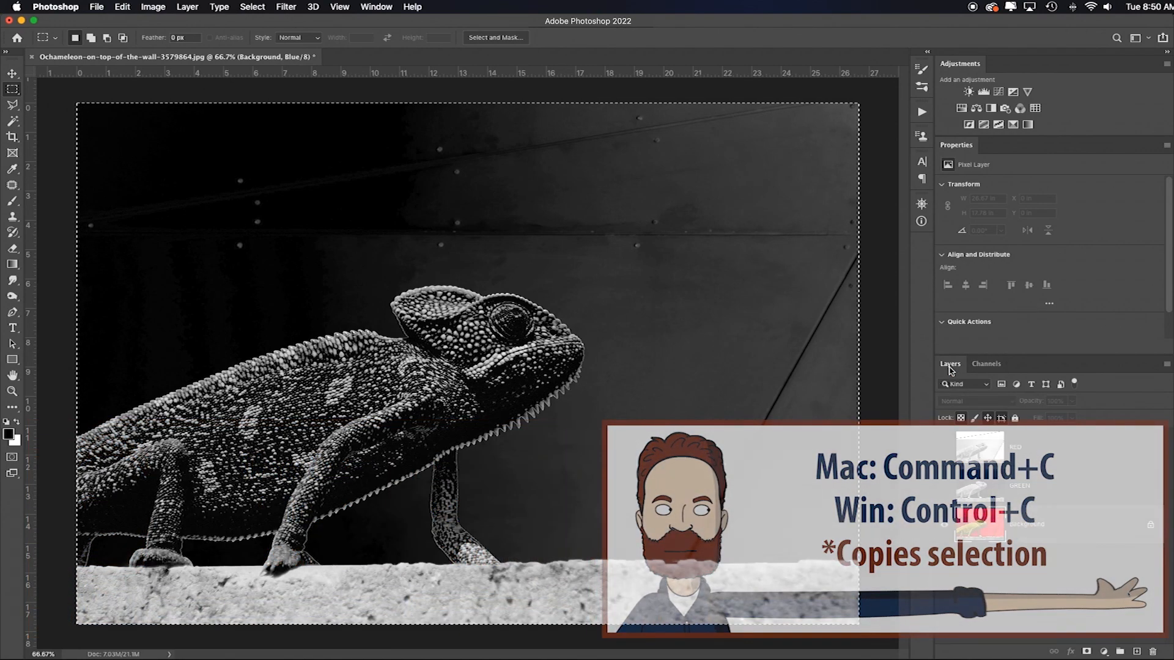
click(1135, 651)
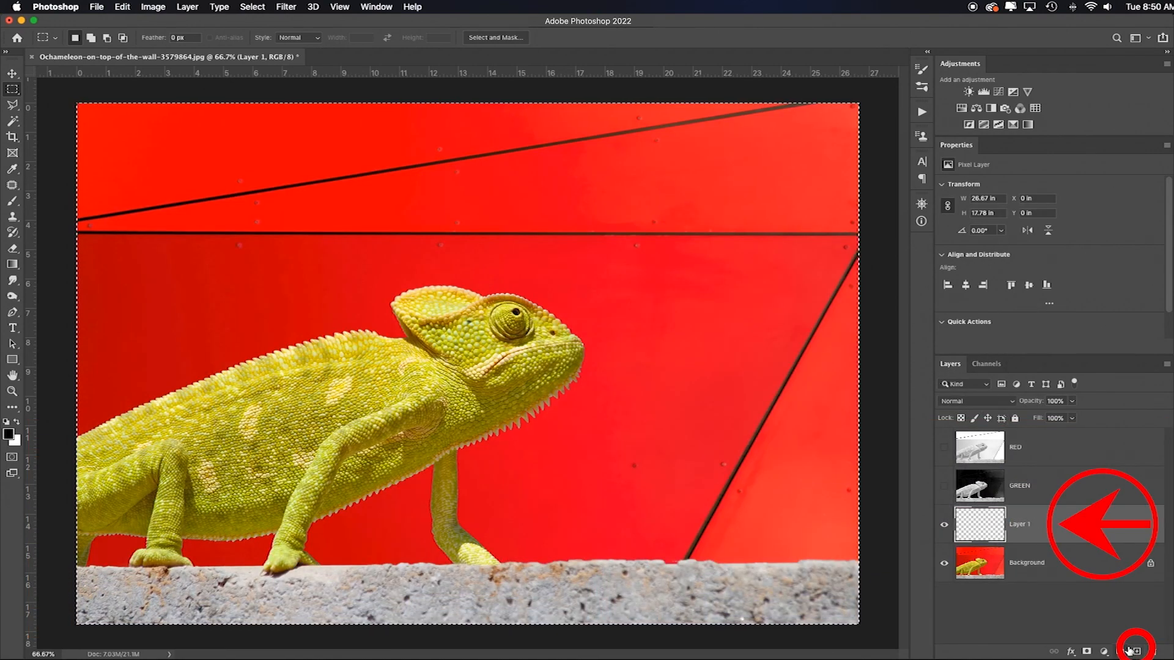
key(super+v)
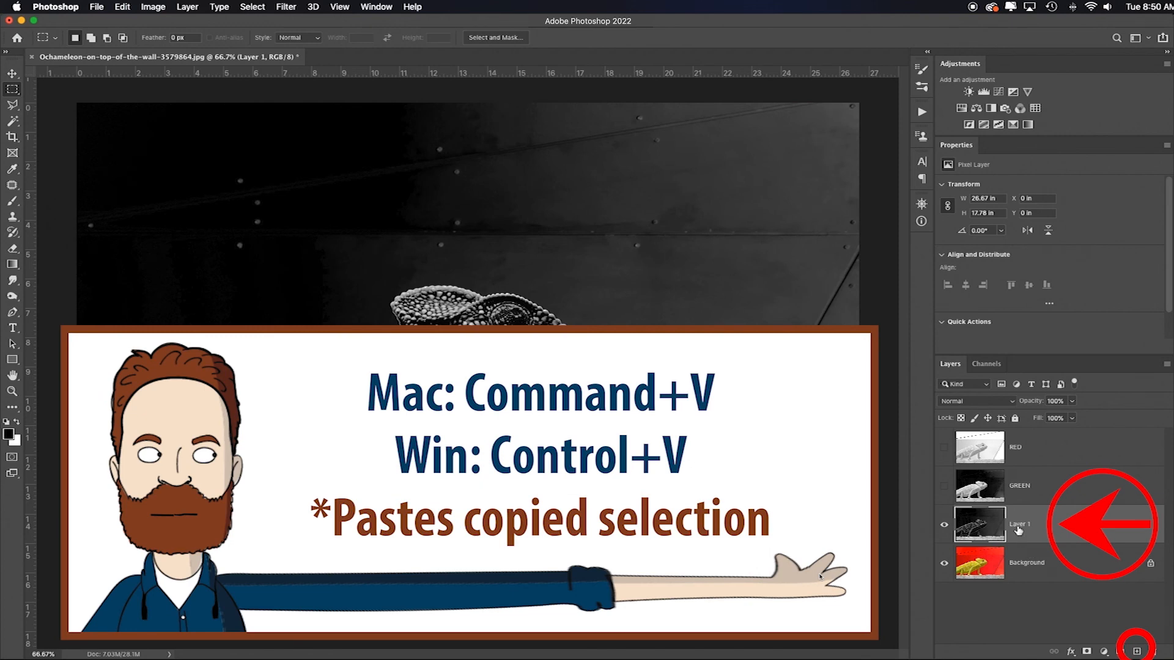
Rename the pasted channel layer BLUE and make the GREEN and RED layers visible again
double_click(1017, 524)
text(BLUE)
key(Return)
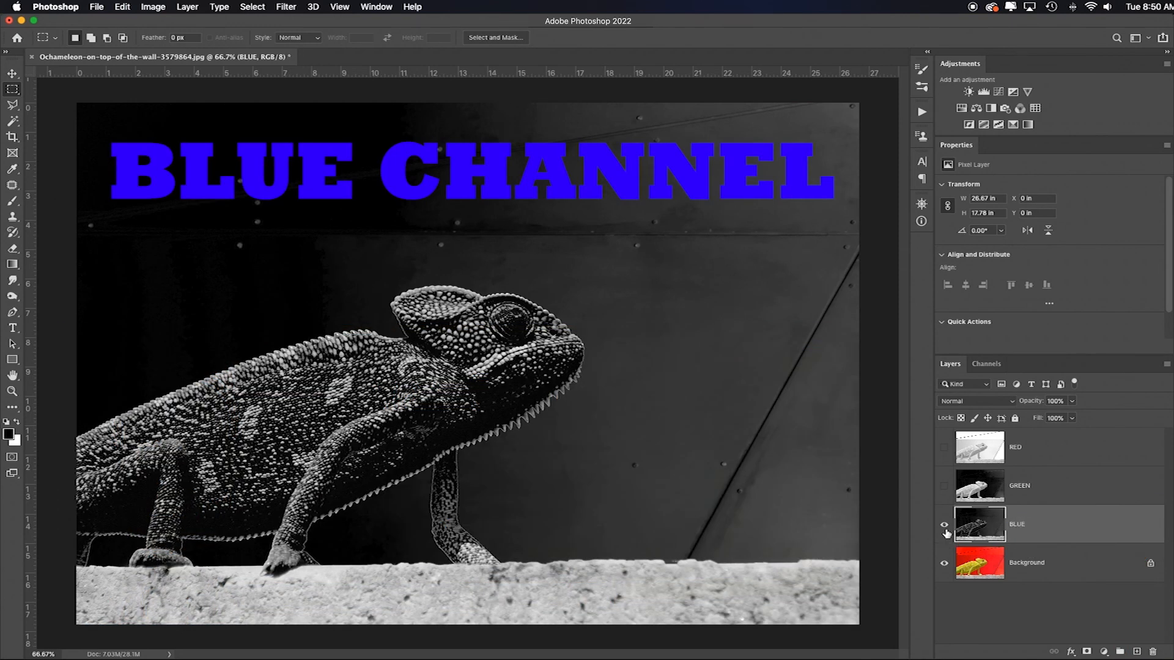
click(943, 486)
click(944, 448)
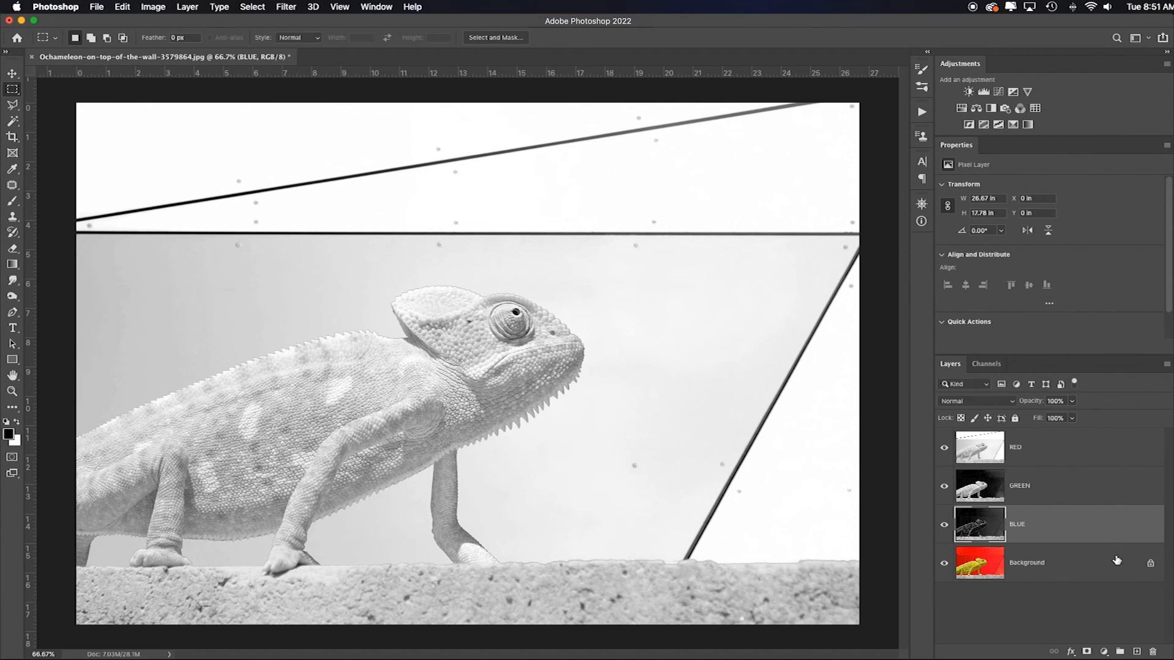
Select the RED layer and open the Save As dialog for the red-channel version, closing it without saving
click(1073, 456)
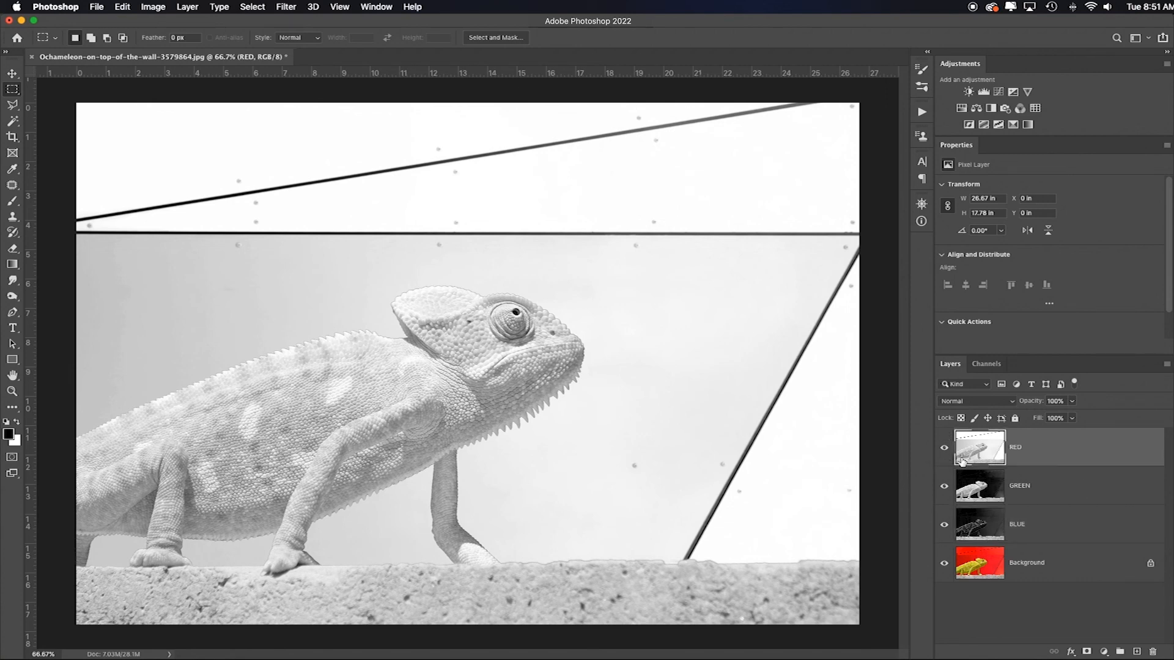
key(super+shift+s)
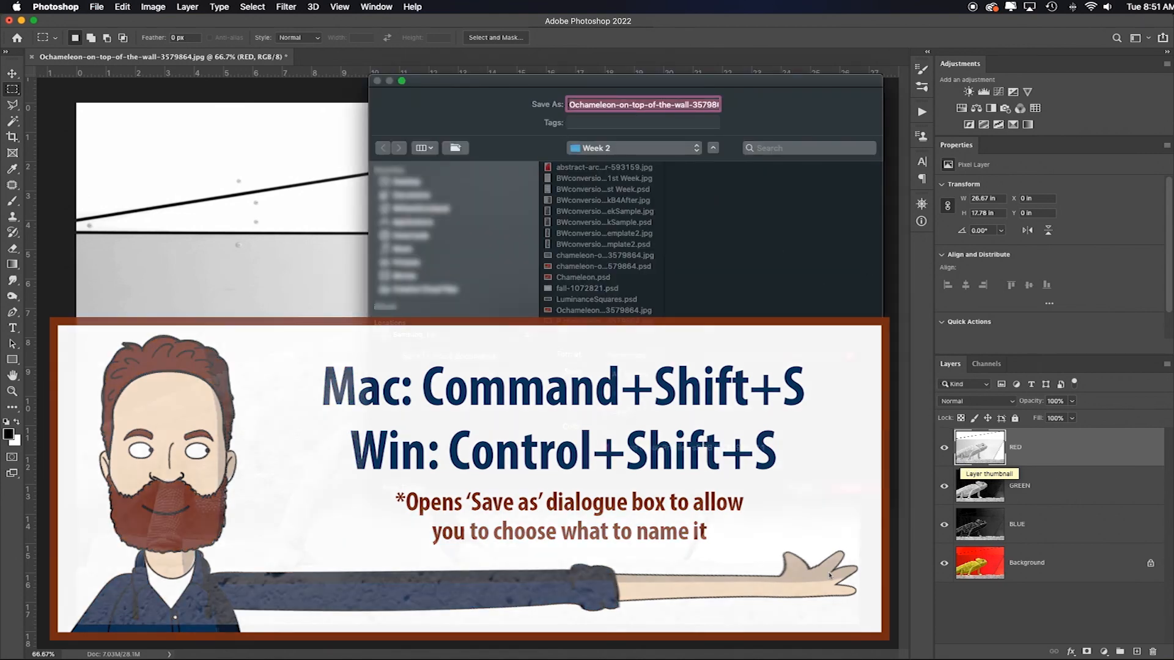
click(800, 489)
Hide the RED layer and open the Save As dialog for the green-channel version, closing it without saving
click(945, 453)
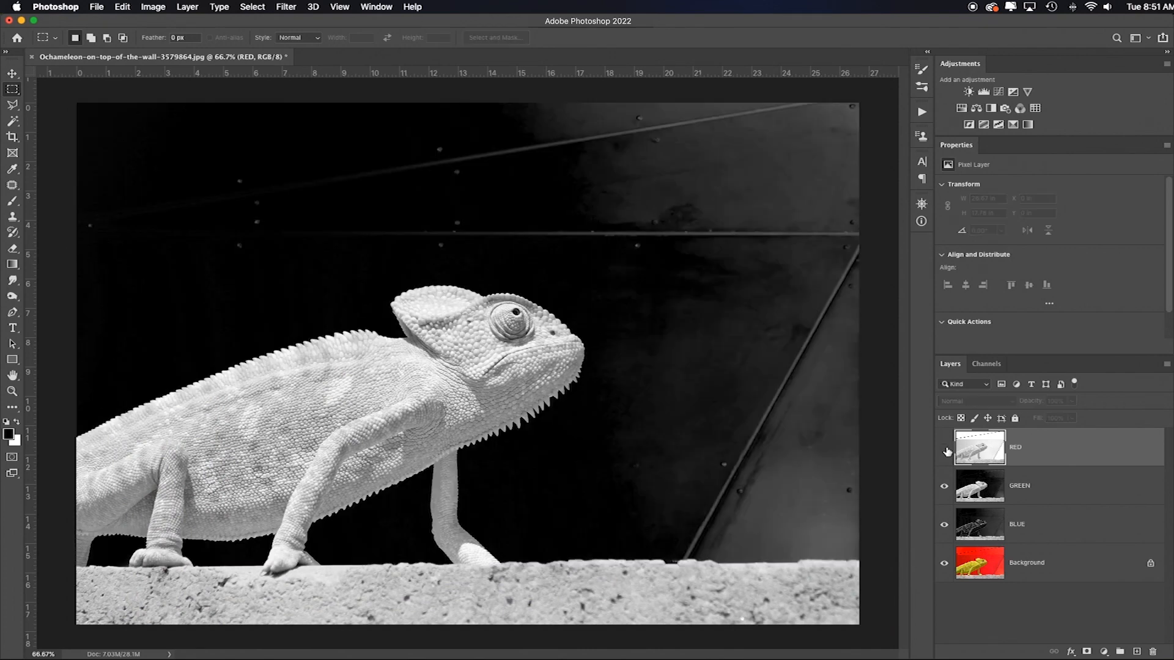
key(super+shift+s)
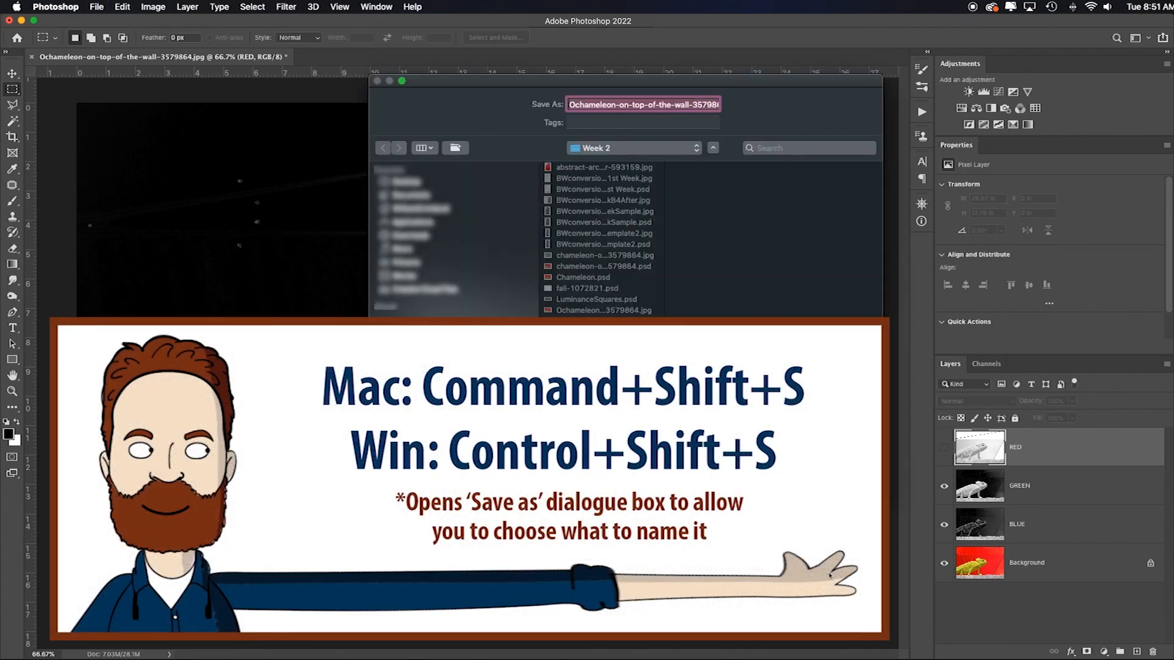
key(Escape)
Hide and show the GREEN layer to compare it with BLUE, and make the RED layer visible again
click(944, 485)
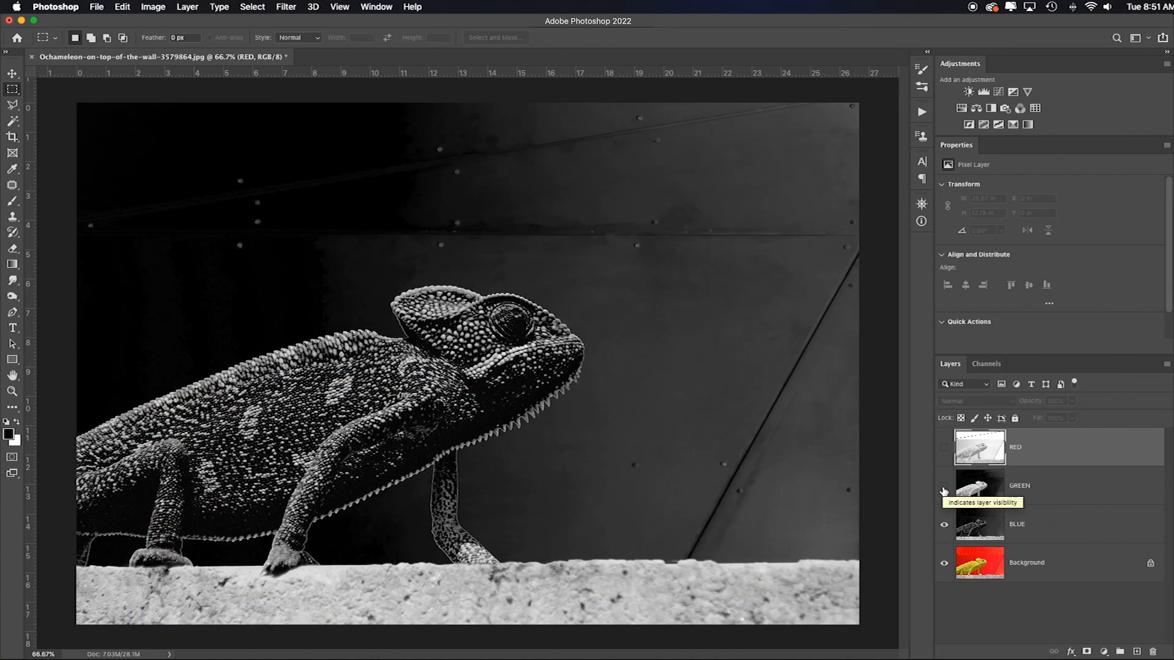
click(944, 486)
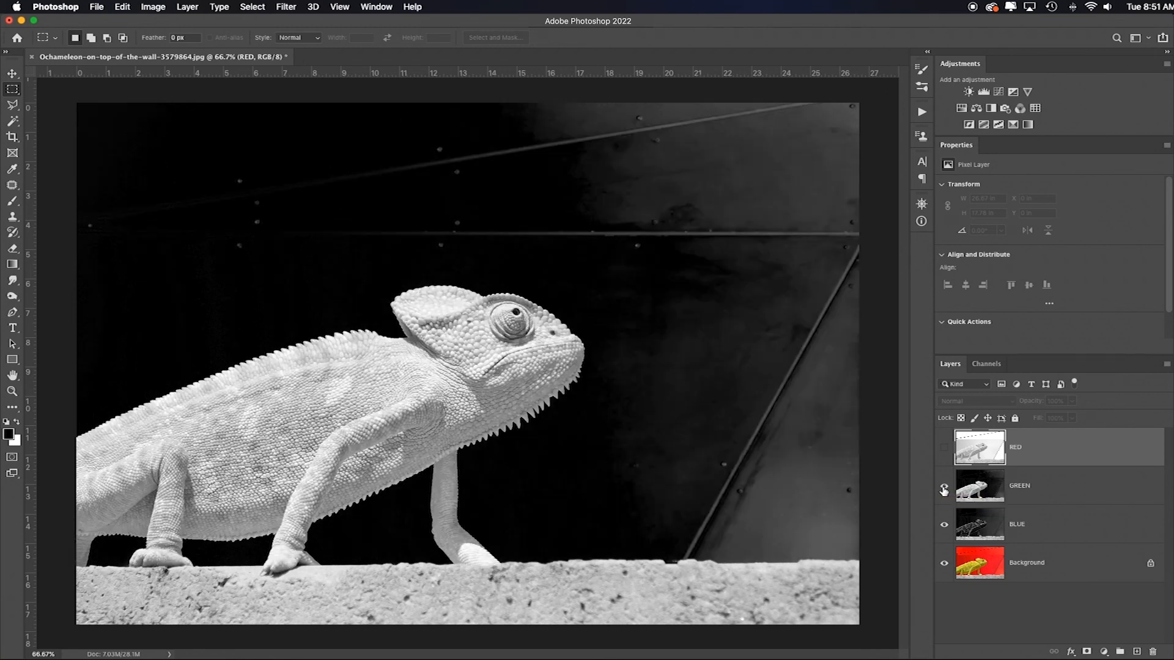
click(945, 449)
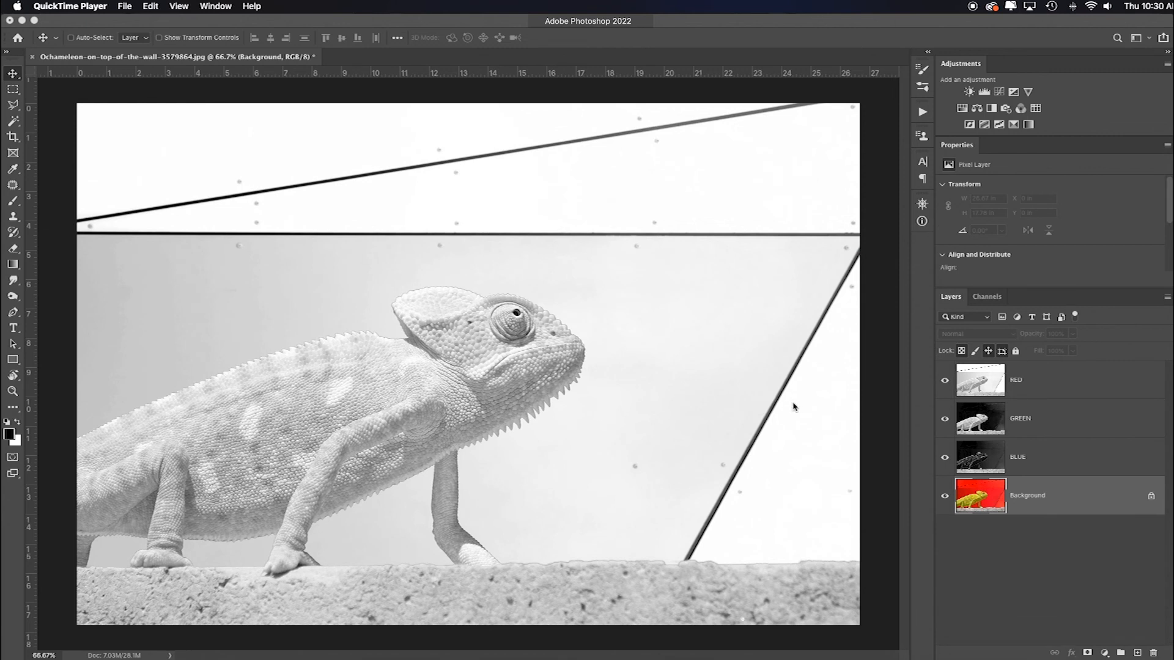
Unlock the Background layer and rename it ORIGINAL
click(1151, 496)
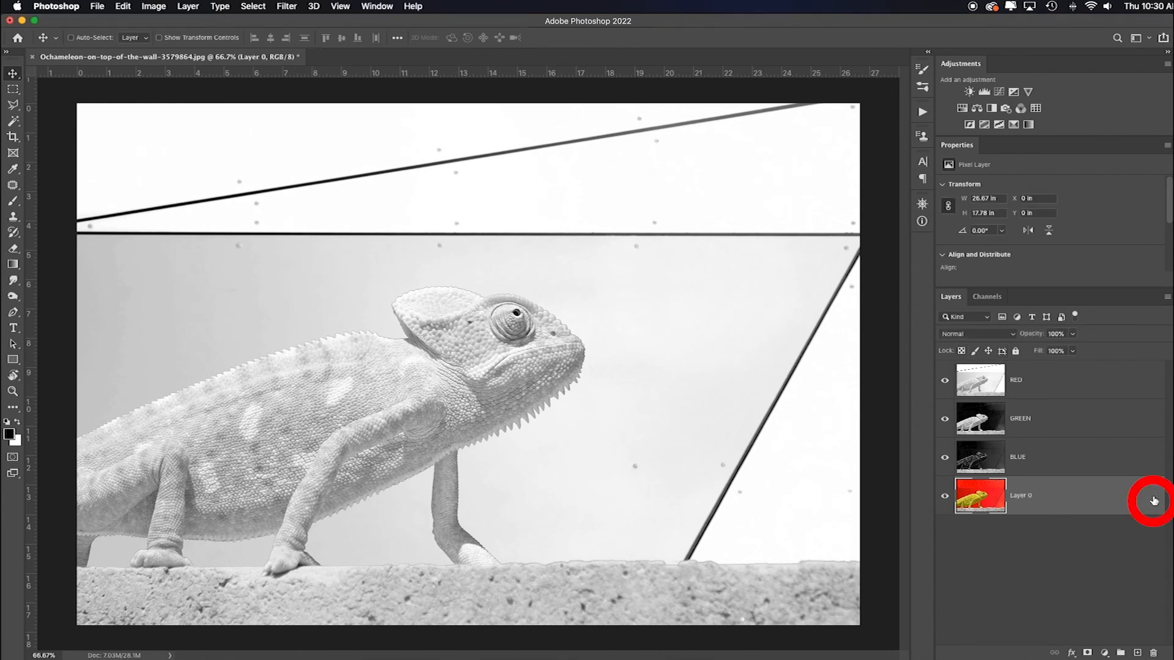
double_click(1020, 495)
text(ORIGINAL)
key(Return)
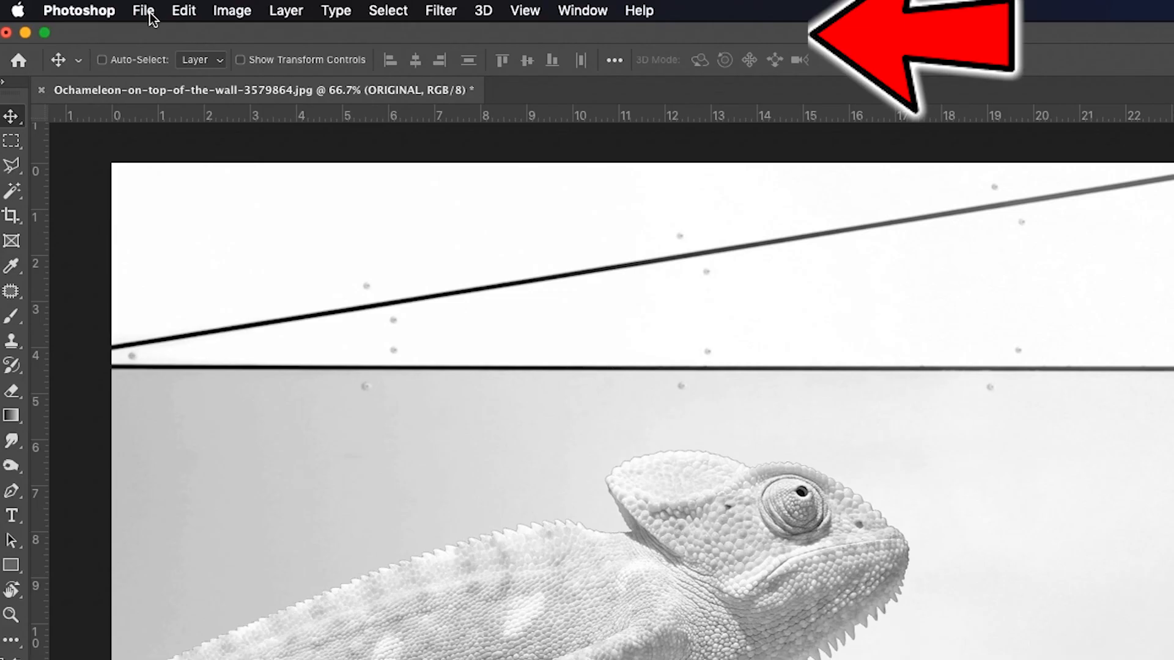
Start the Layers to Files export and create a new folder named Project1 as its destination
click(97, 6)
mouse_move(166, 169)
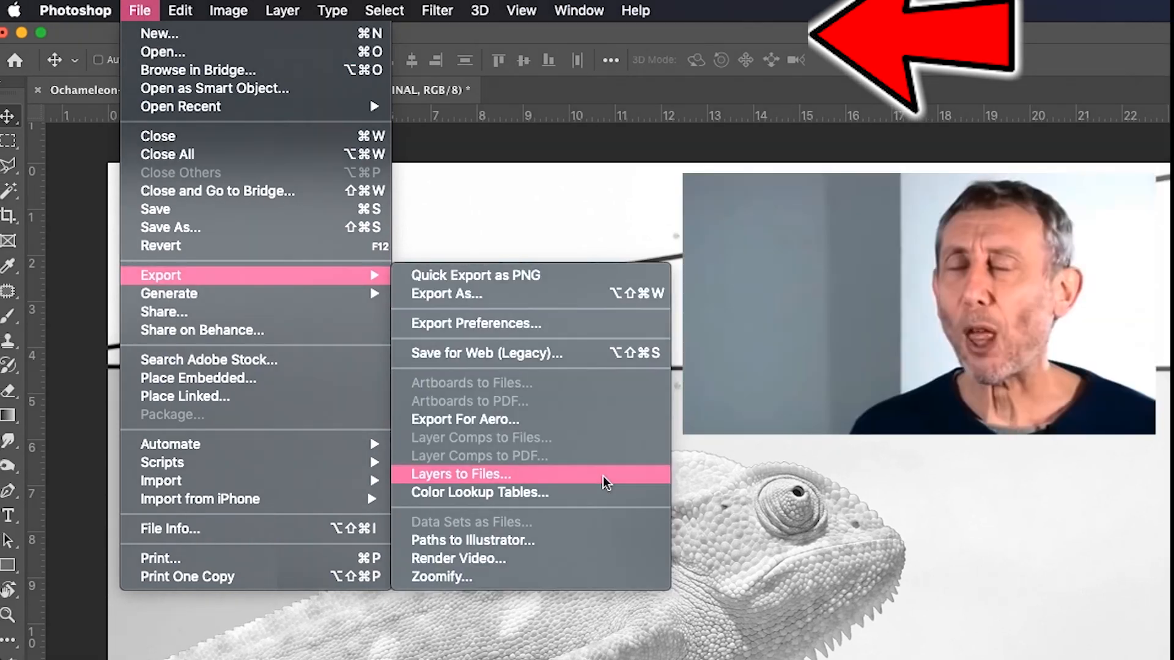
click(602, 476)
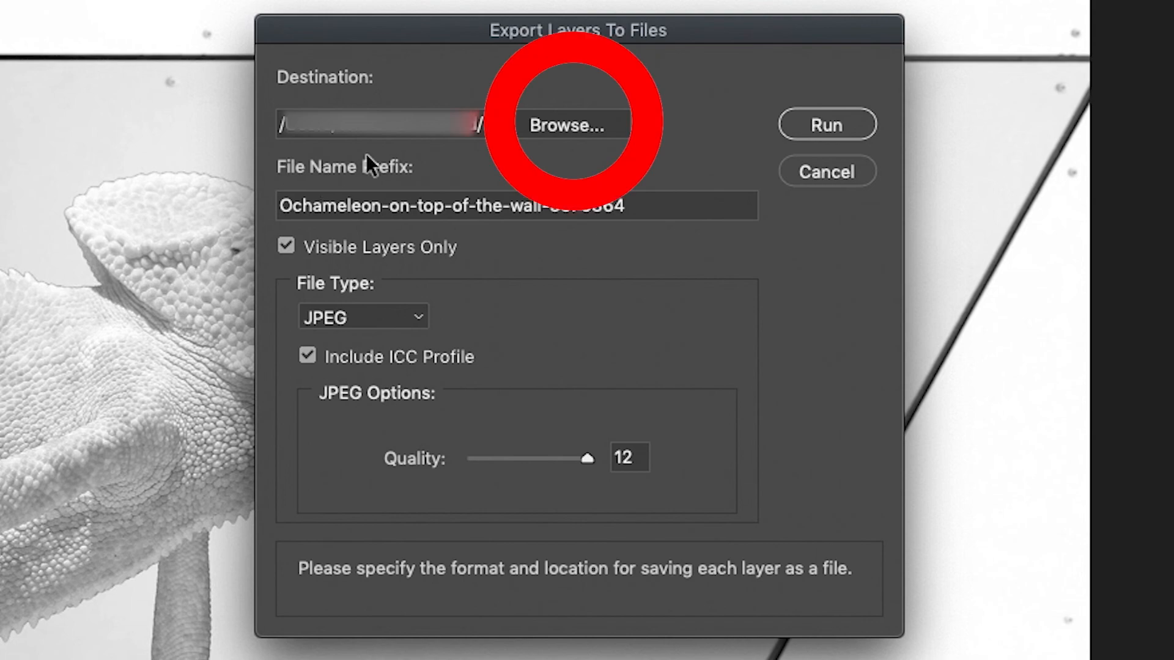
click(573, 122)
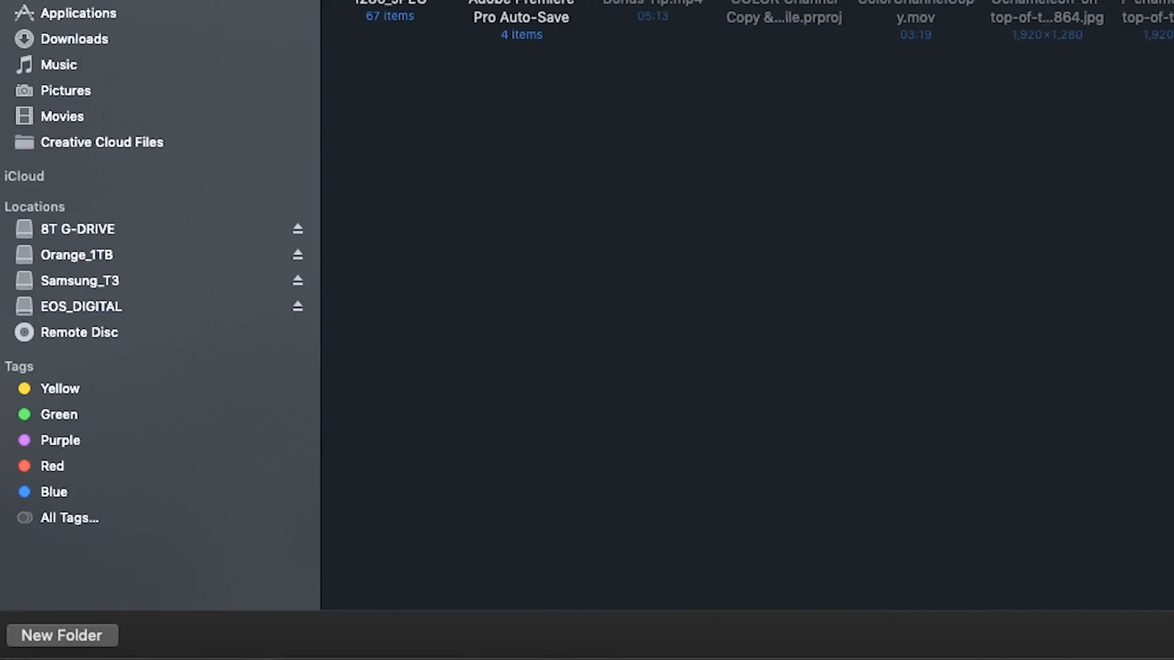
click(49, 635)
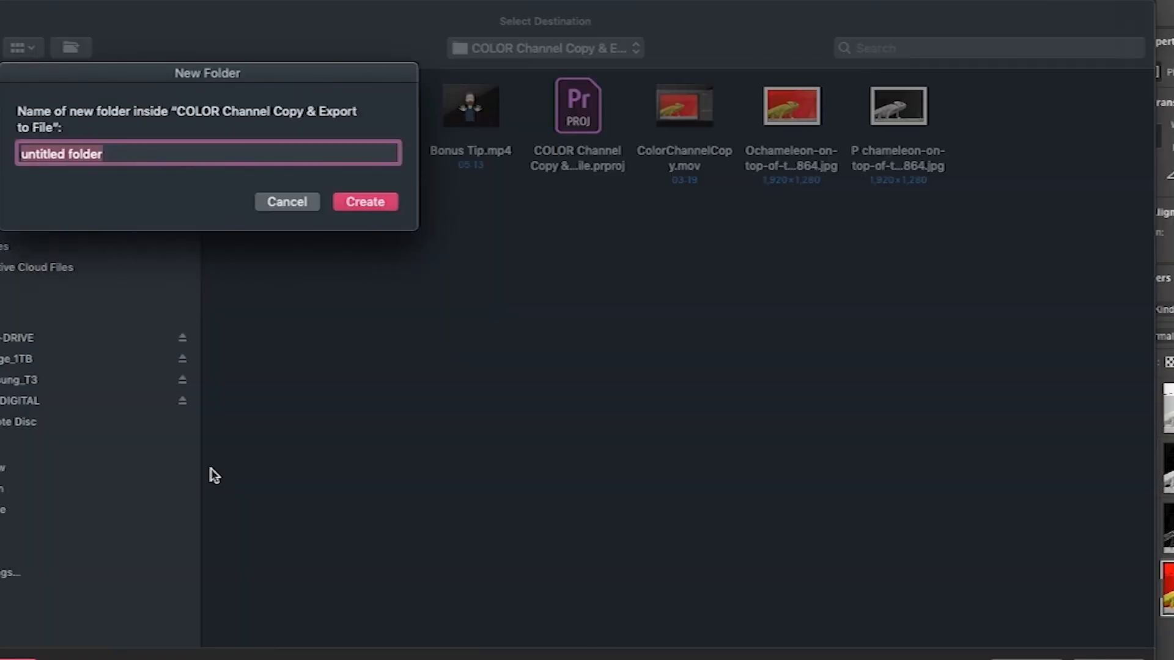
text(Project1)
click(364, 202)
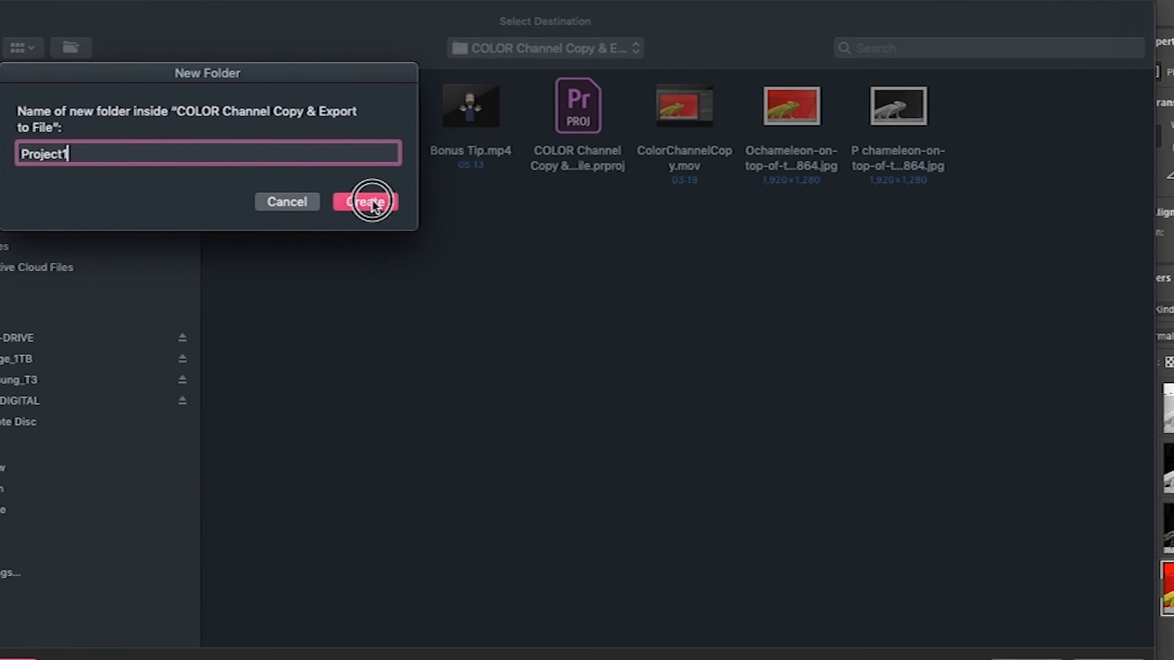
click(922, 547)
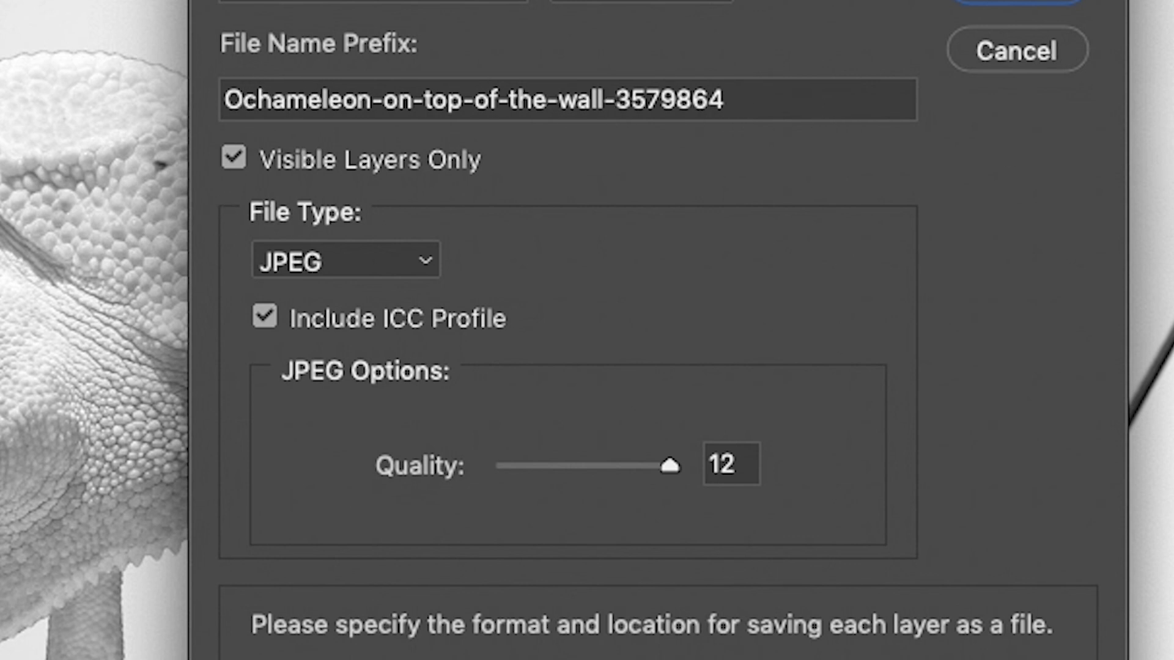
Clear the file name prefix and export the visible layers as JPEG files with quality 12 and the ICC profile included
click(817, 104)
key(super+a)
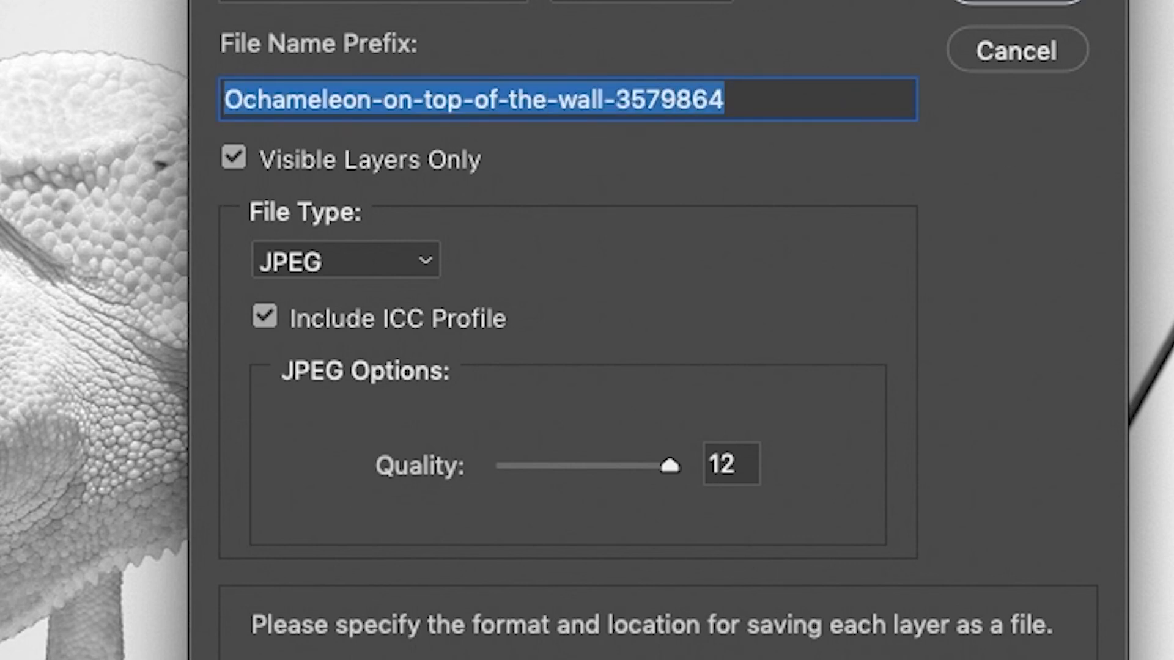
key(BackSpace)
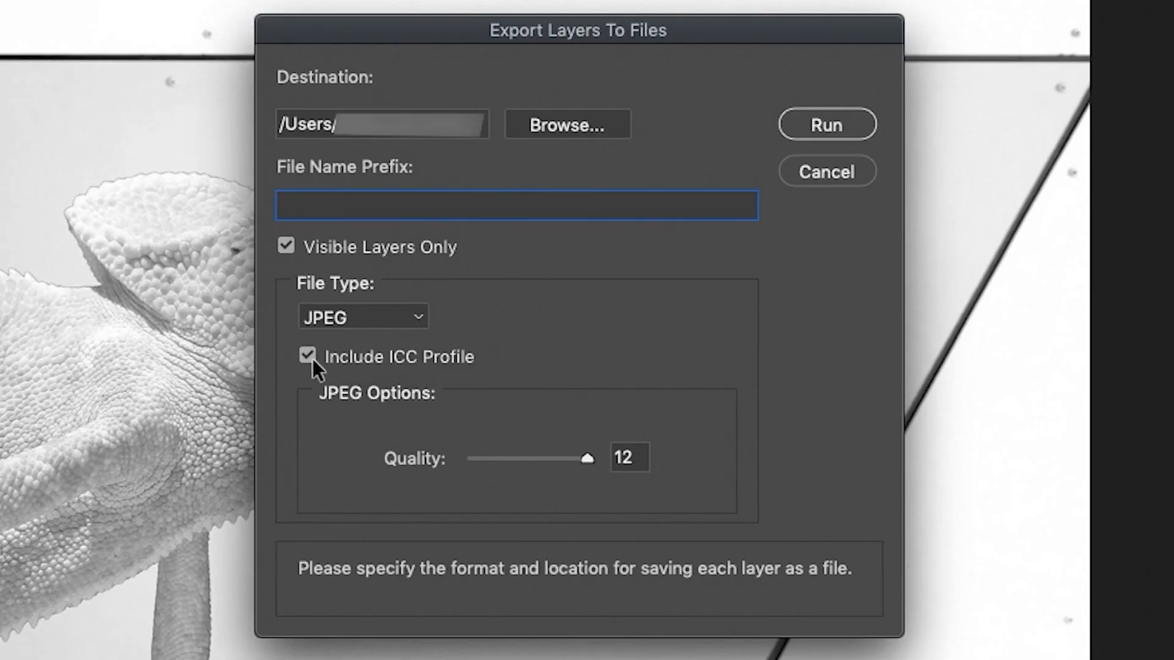
click(827, 122)
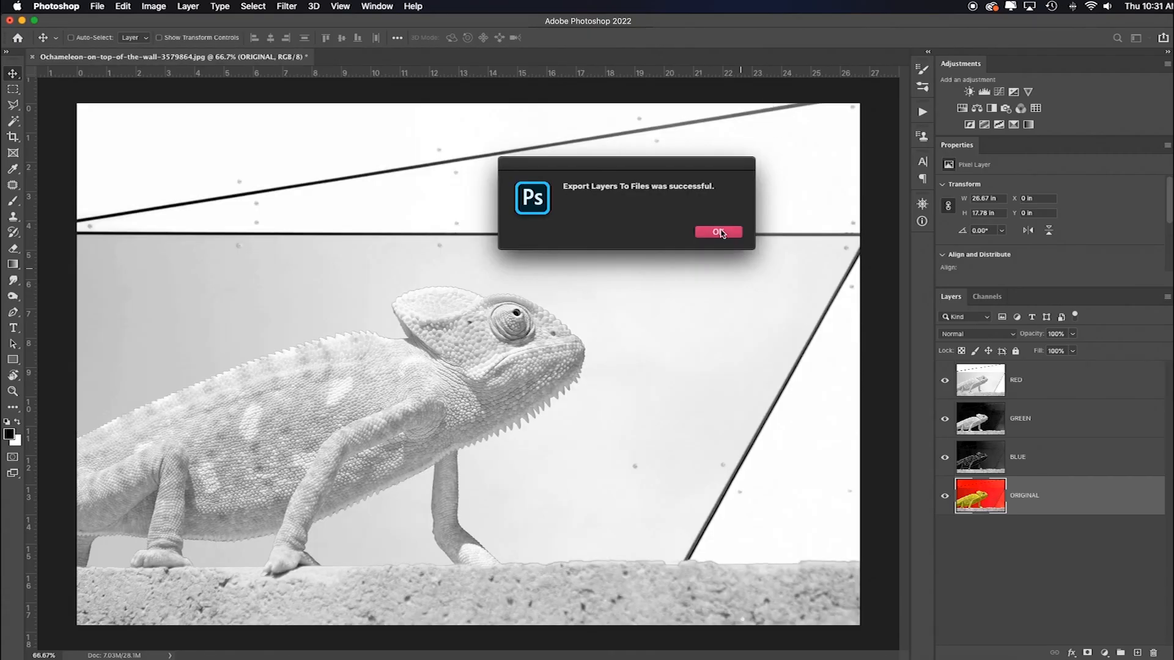
click(718, 229)
Switch to Adobe Bridge and open the Project1 folder to inspect the exported layer files
click(717, 642)
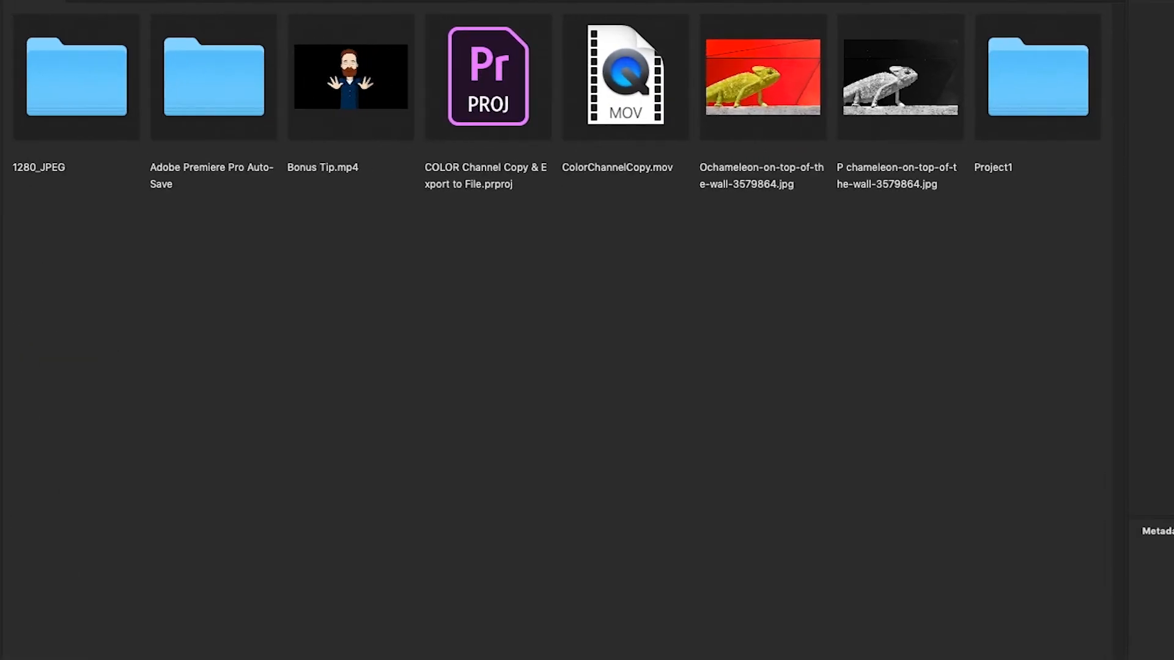
double_click(691, 152)
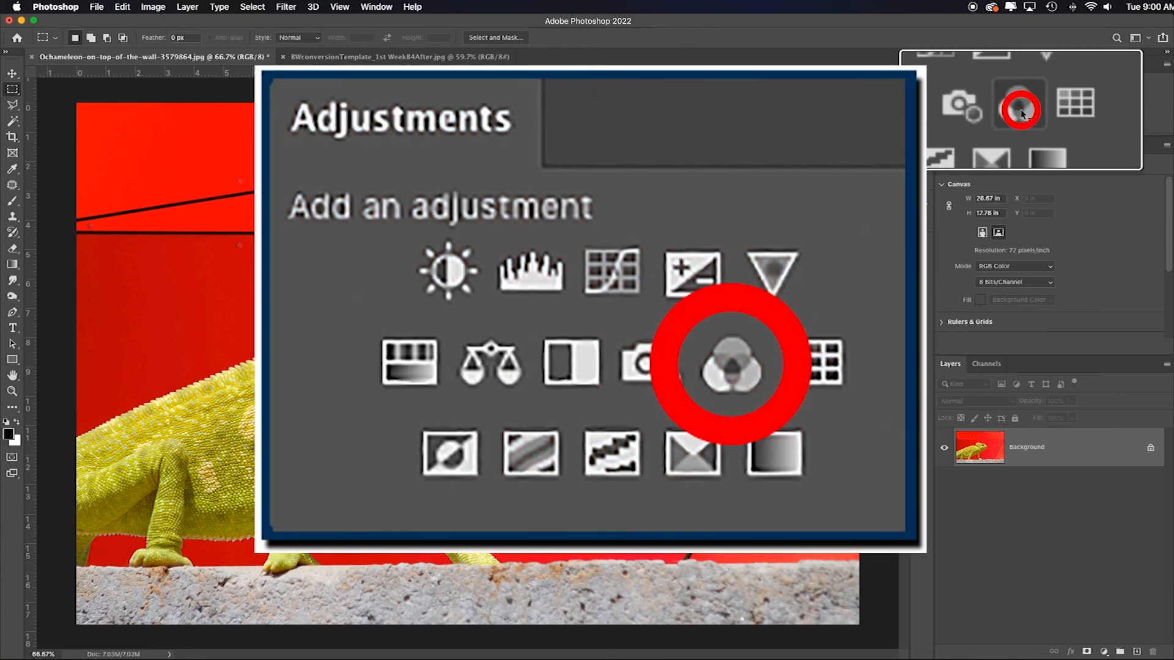
Add a Channel Mixer adjustment layer in monochrome and set its mix to Red -13, Green +36 and Blue +77
click(1020, 110)
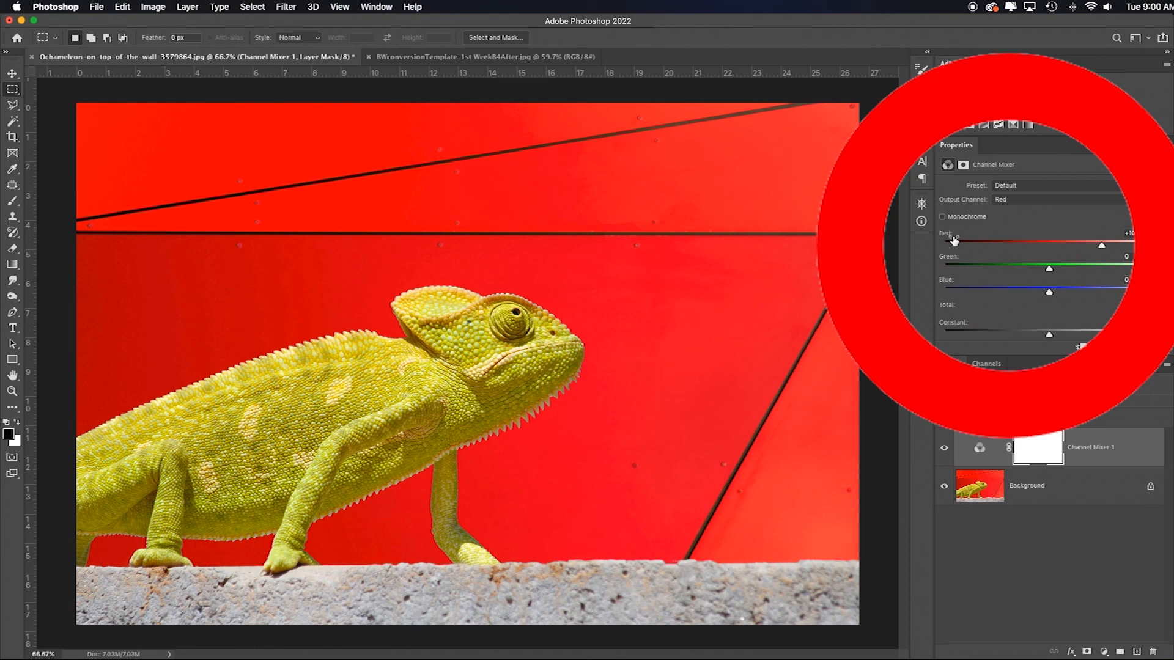
click(942, 218)
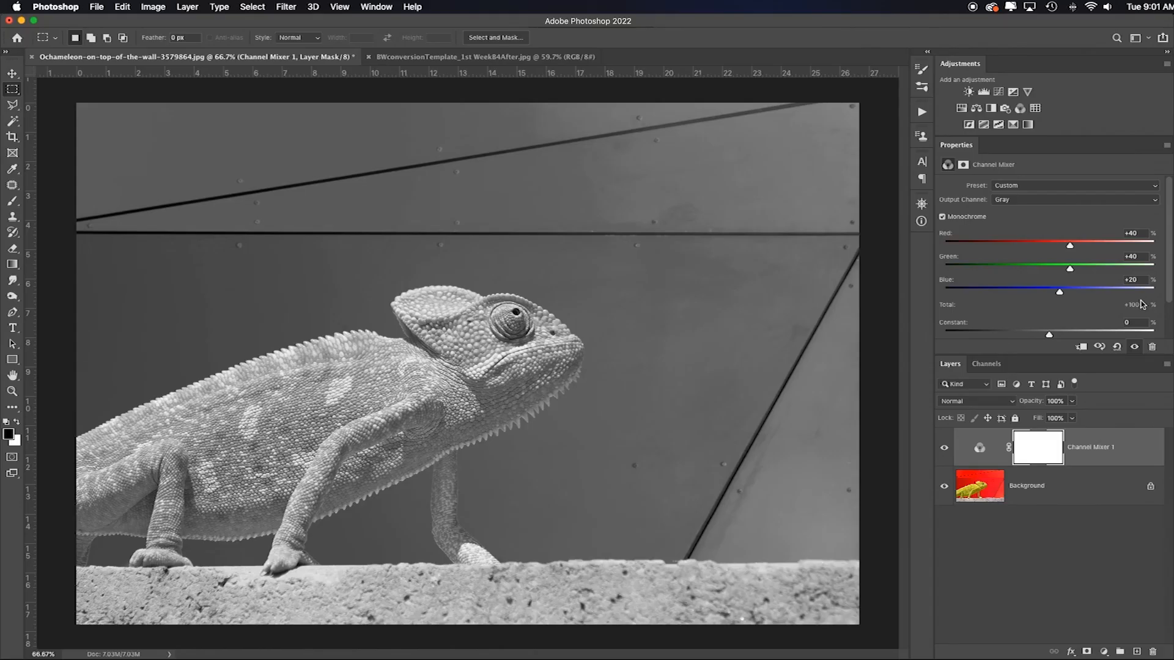
mouse_move(1069, 245)
mouse_down()
mouse_move(1042, 244)
mouse_move(1080, 245)
mouse_up()
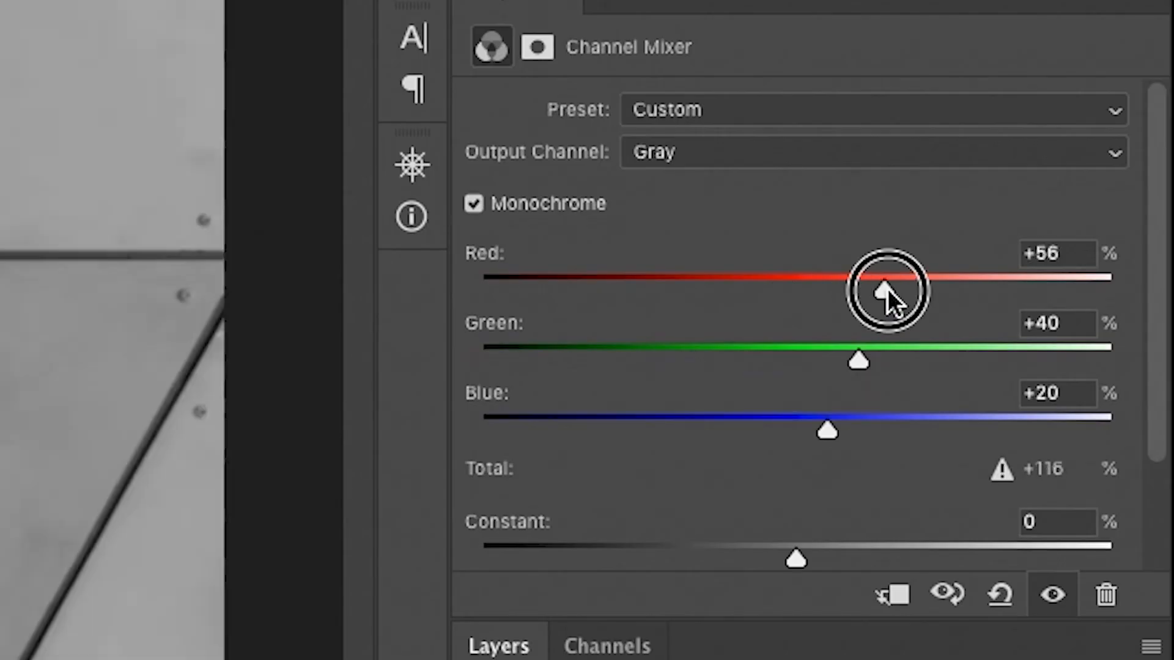
drag(887, 288, 777, 288)
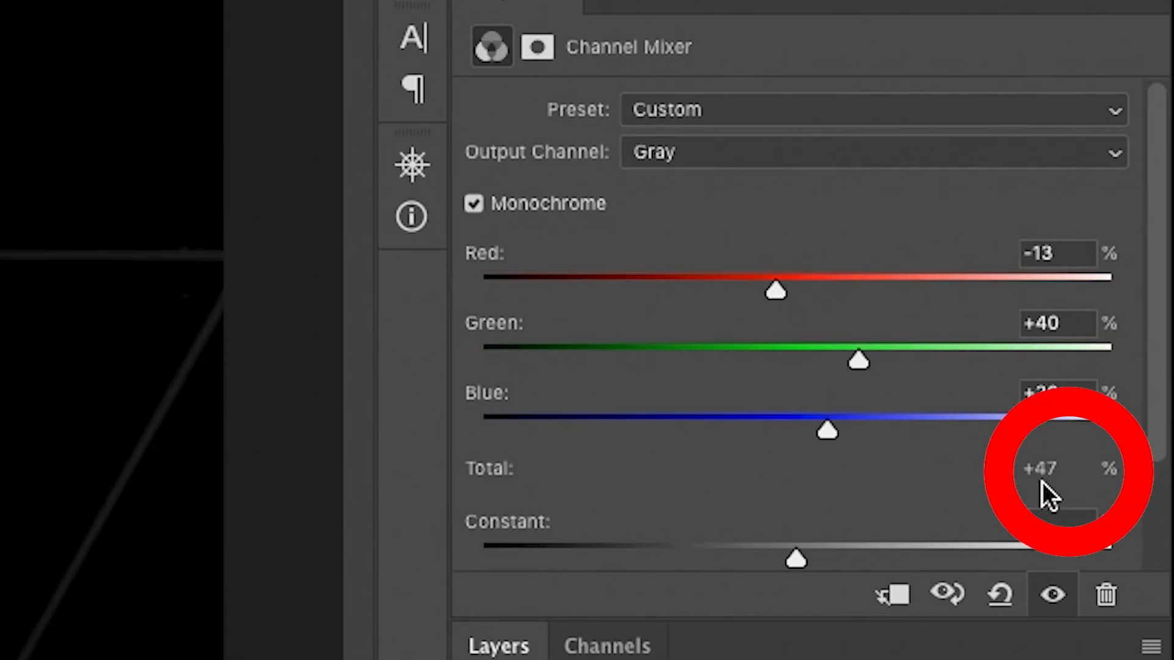
drag(827, 431, 920, 435)
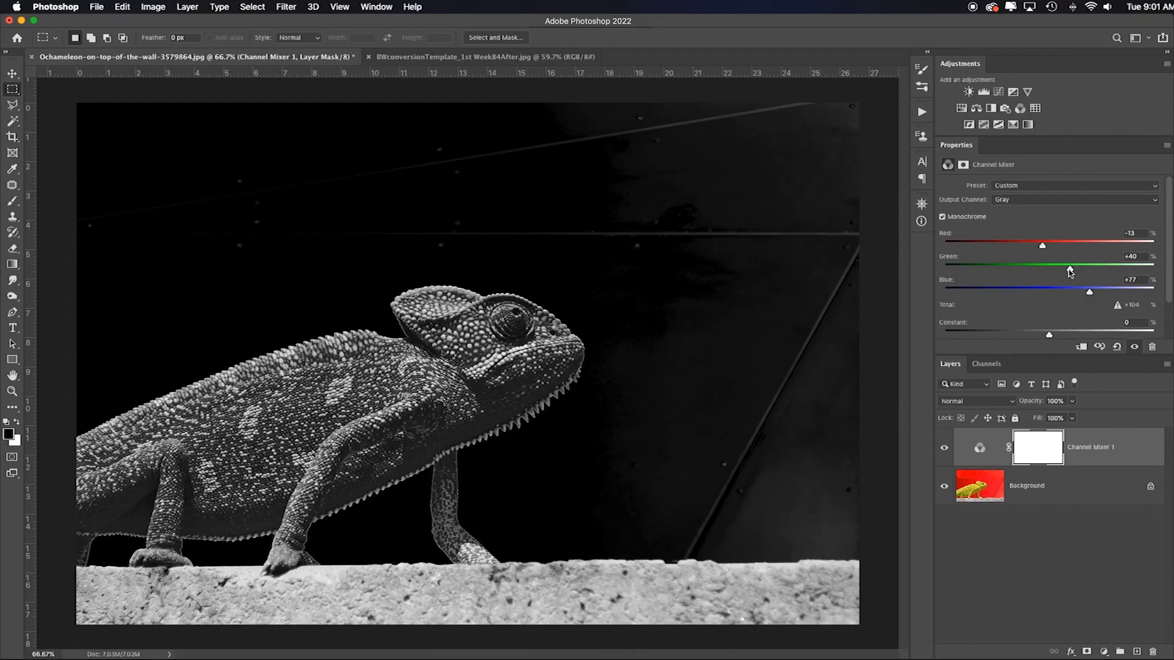
drag(1069, 269, 1067, 269)
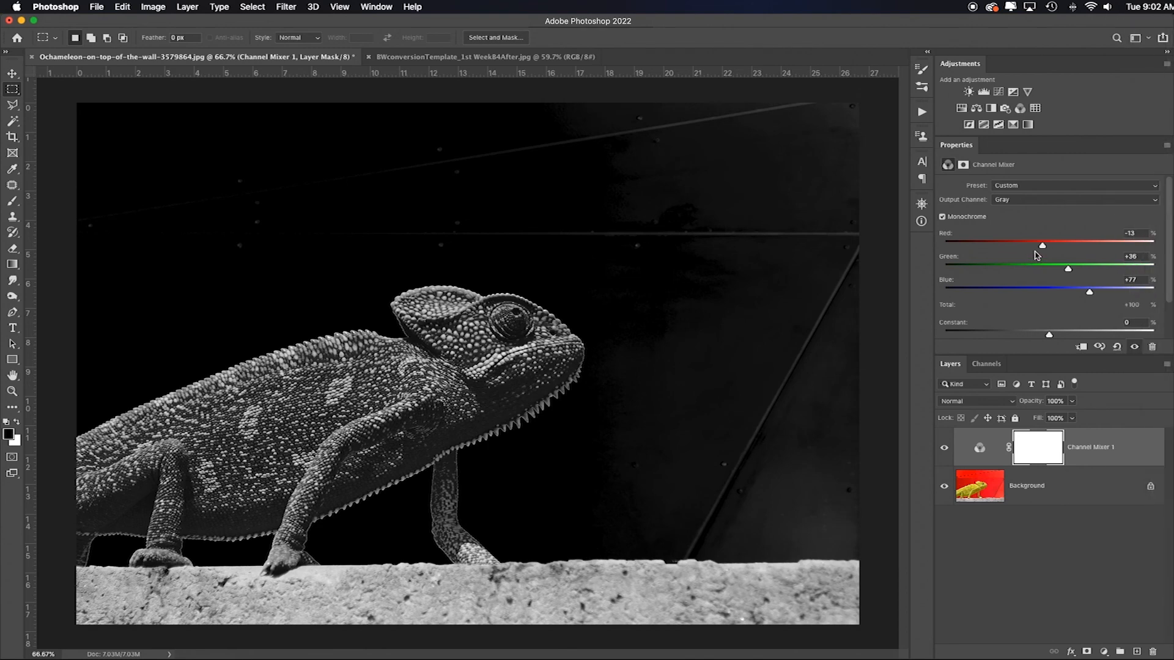
Set the Channel Mixer percentages to Red 30, Green 59 and Blue 11
click(1135, 233)
text(30)
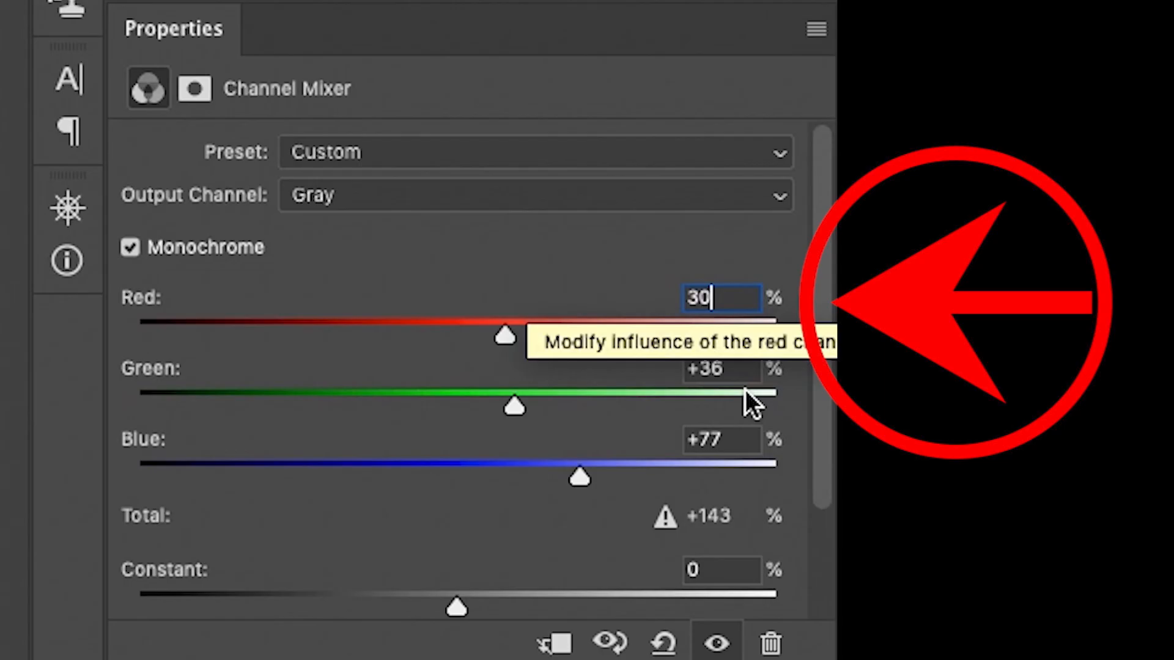
click(741, 372)
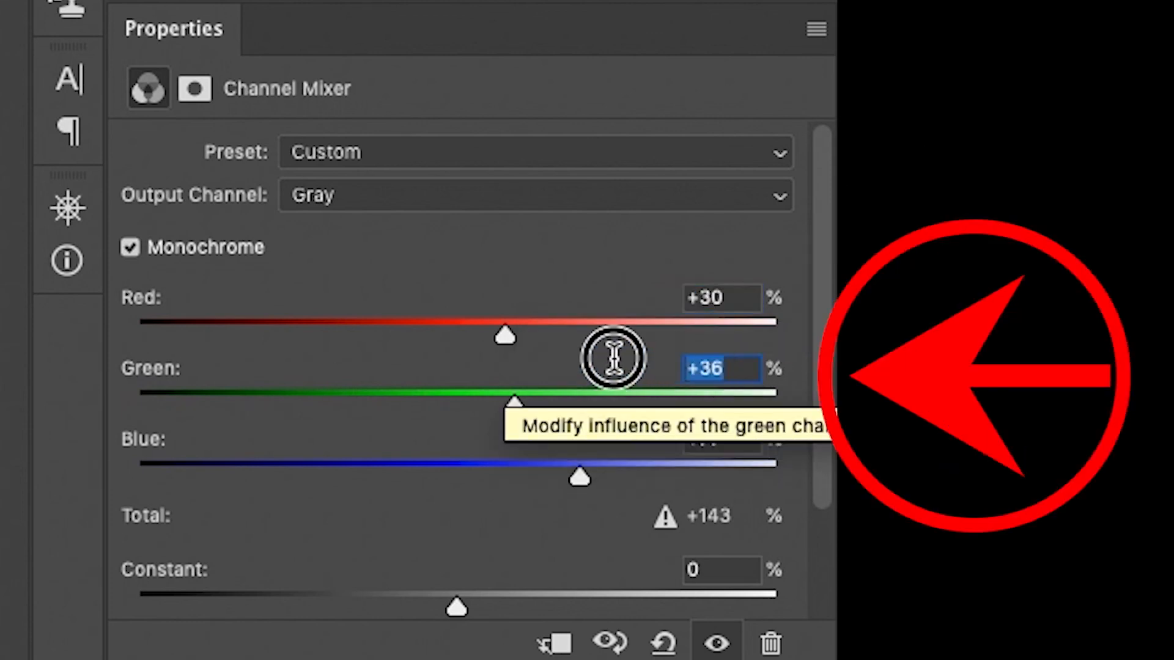
text(59)
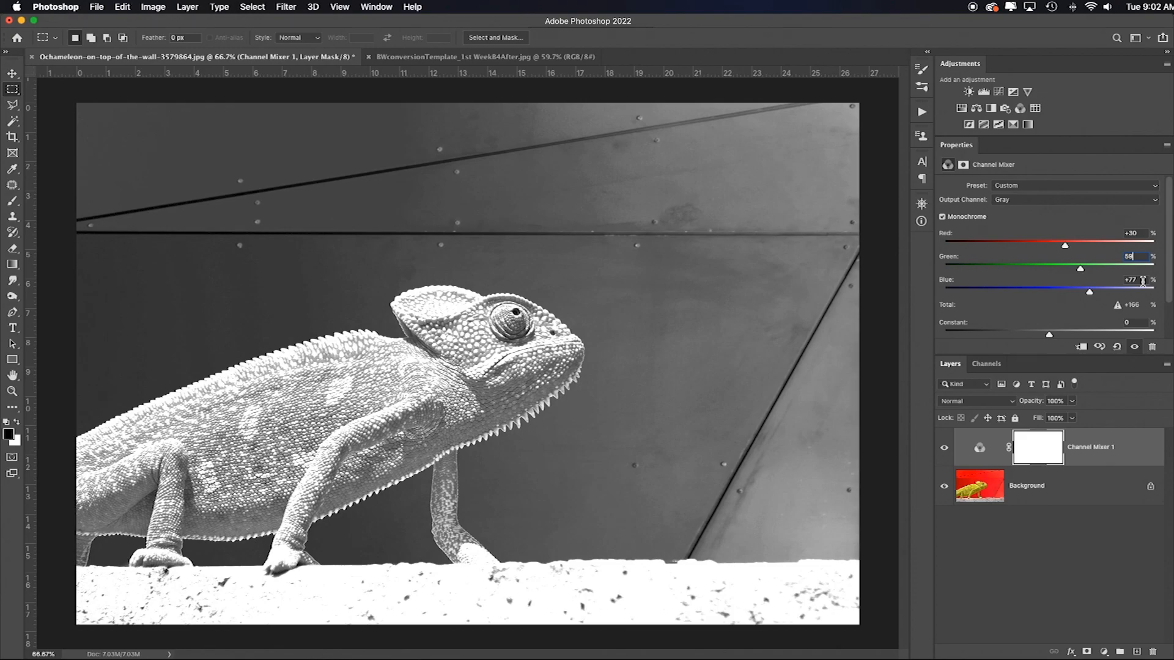
key(Tab)
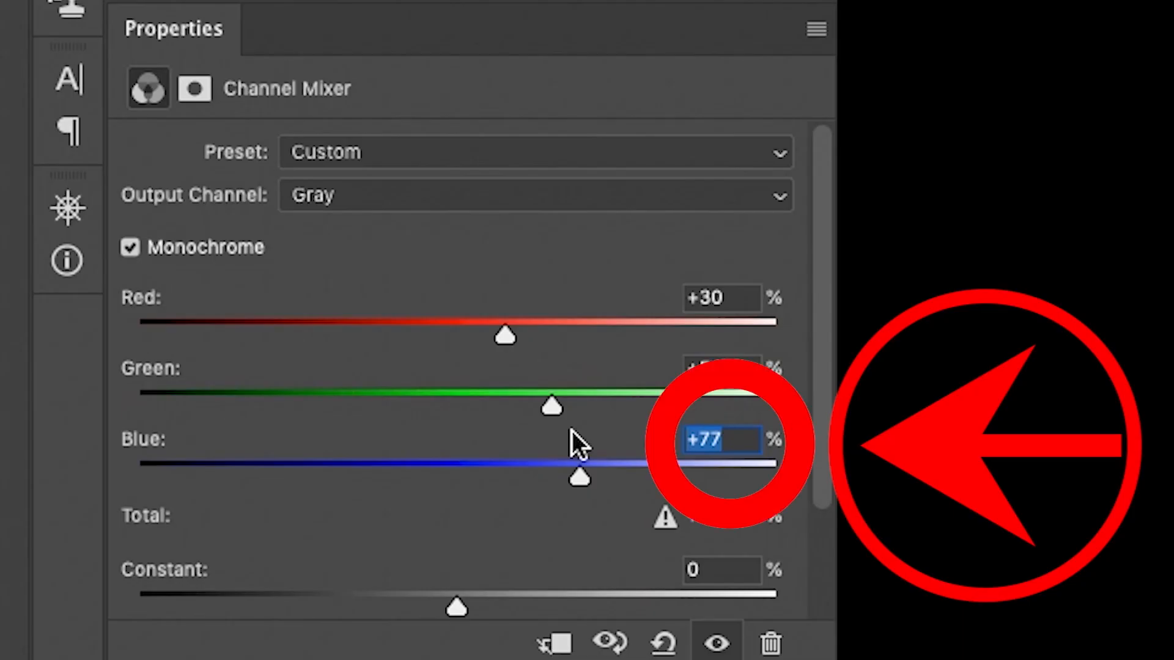
text(11)
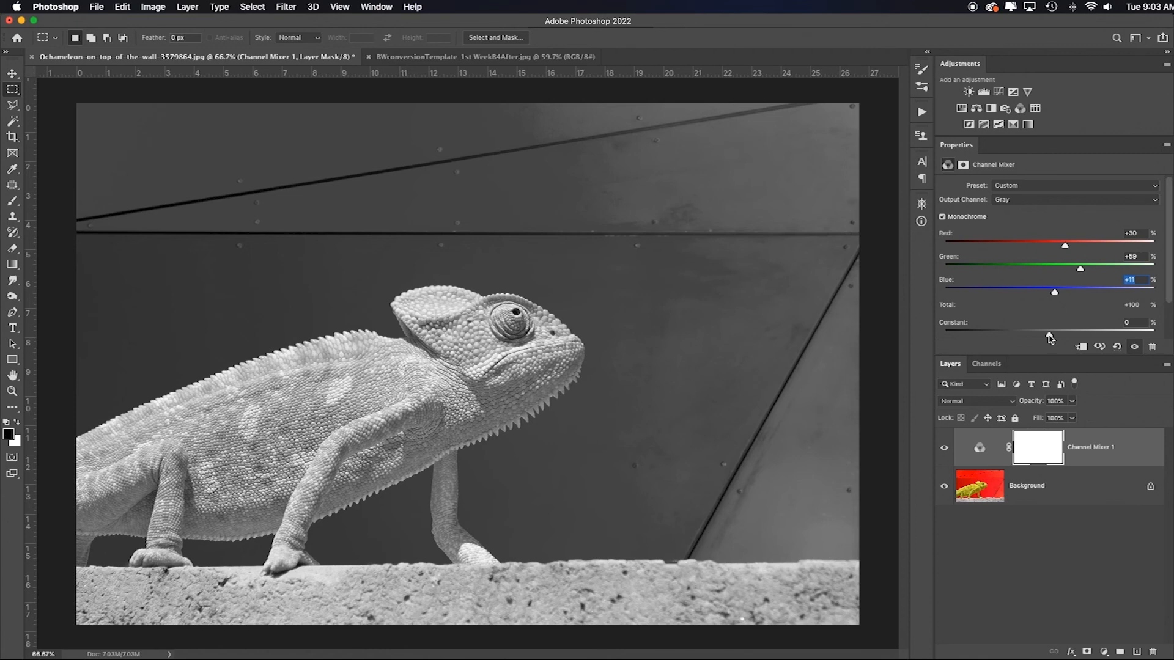
Lower the Channel Mixer's Constant to -12 and readjust the color channel contributions
drag(1049, 338, 1043, 336)
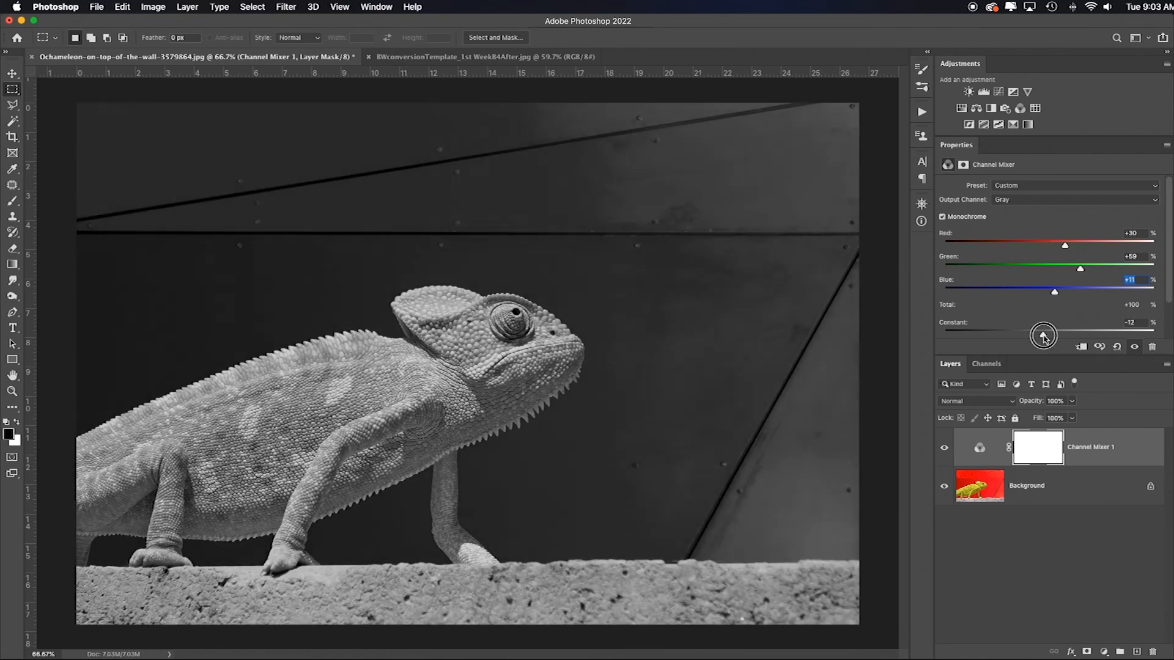
drag(1064, 246, 1093, 269)
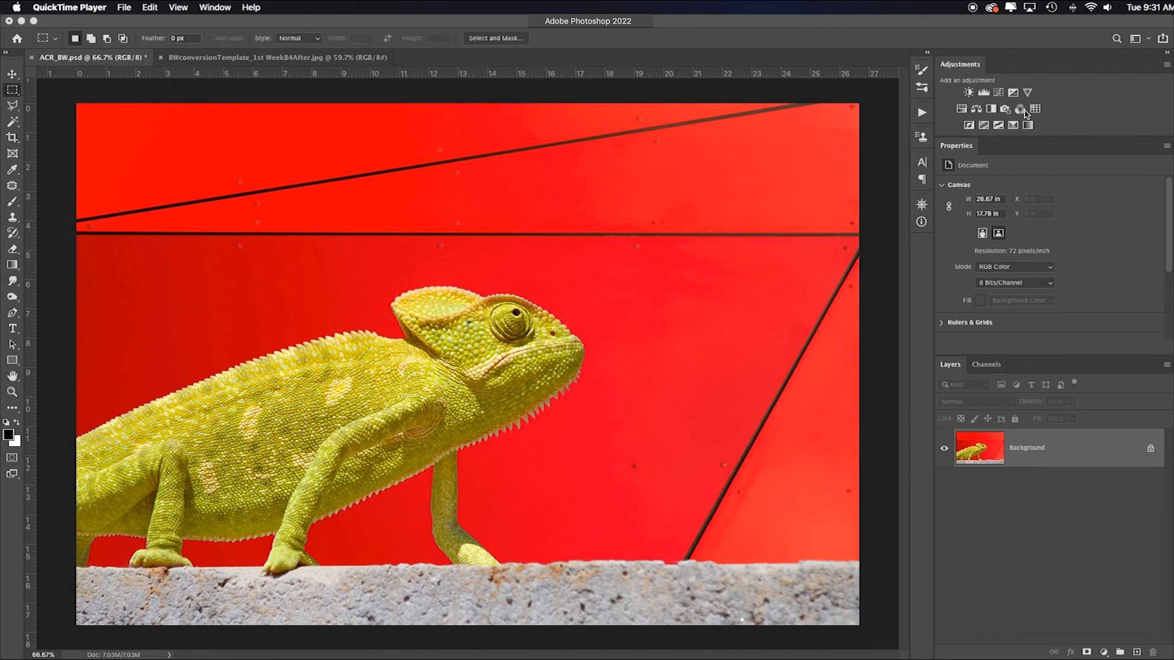
Add a monochrome Channel Mixer adjustment layer to ACR_BW.psd with Red at +19 and Green at +71
click(1020, 109)
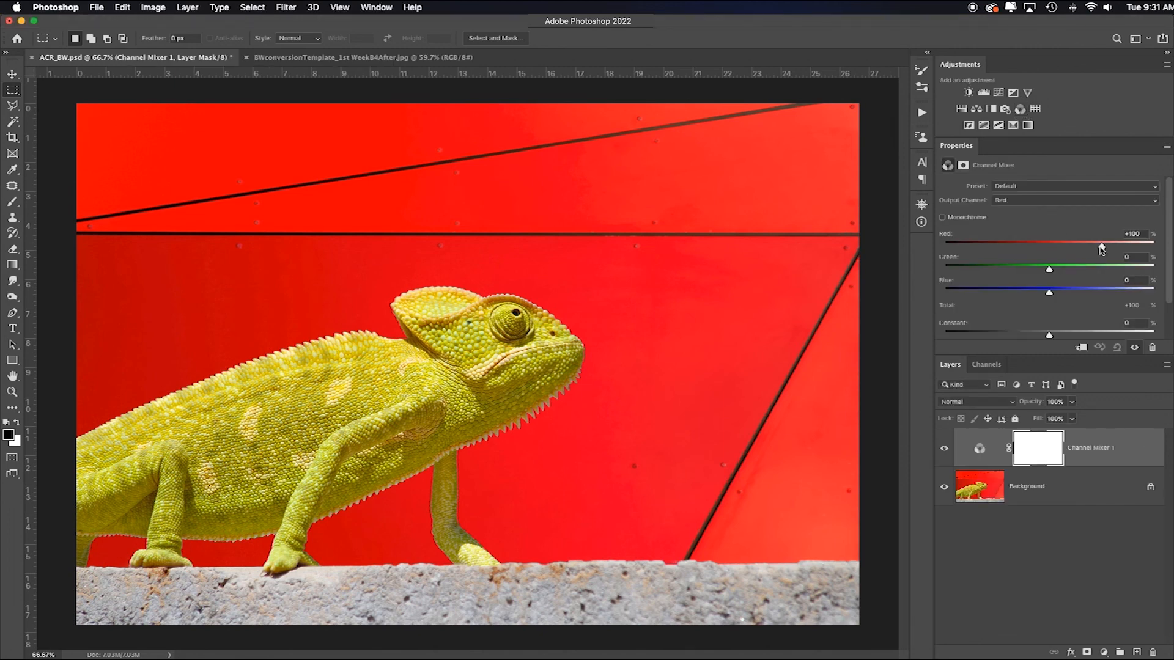
click(942, 217)
mouse_move(1069, 248)
mouse_down()
mouse_move(1086, 268)
mouse_move(1058, 247)
mouse_up()
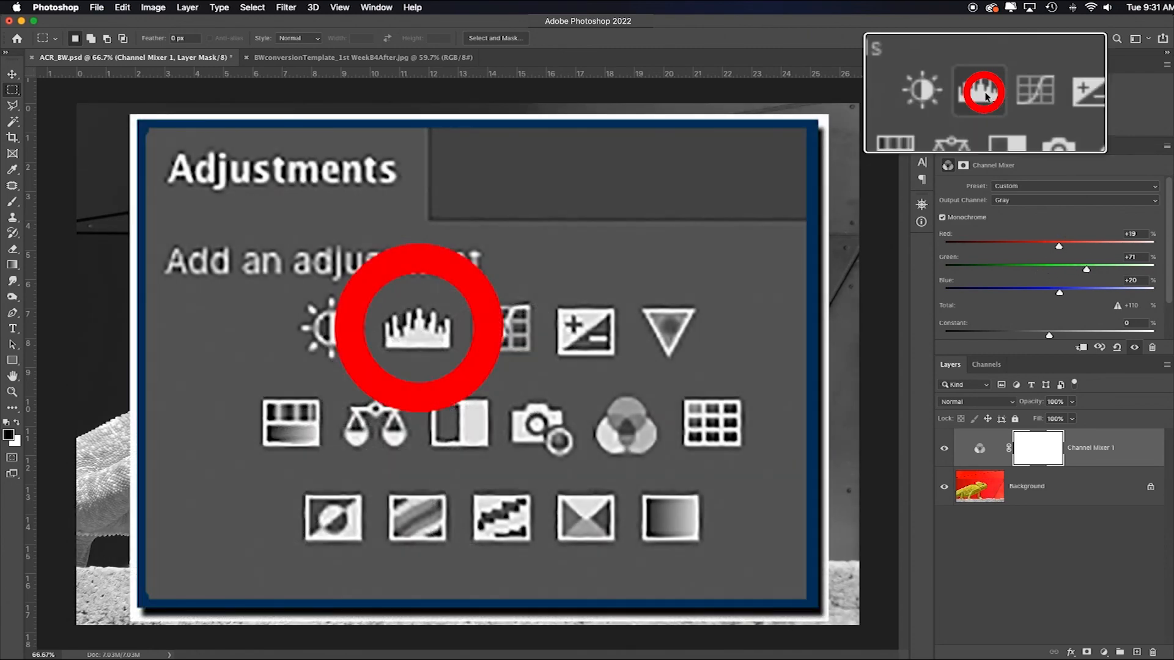
Add a Levels adjustment layer above the Channel Mixer and move its black and white input points inward
click(983, 93)
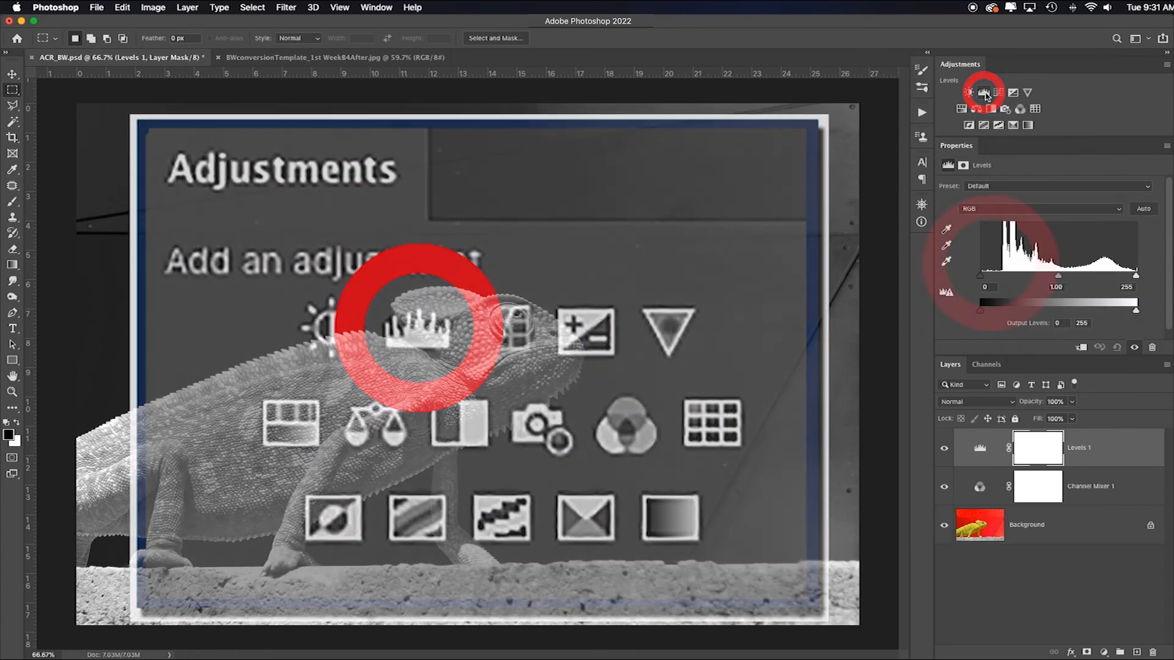
drag(989, 277, 1000, 276)
drag(1135, 276, 1081, 276)
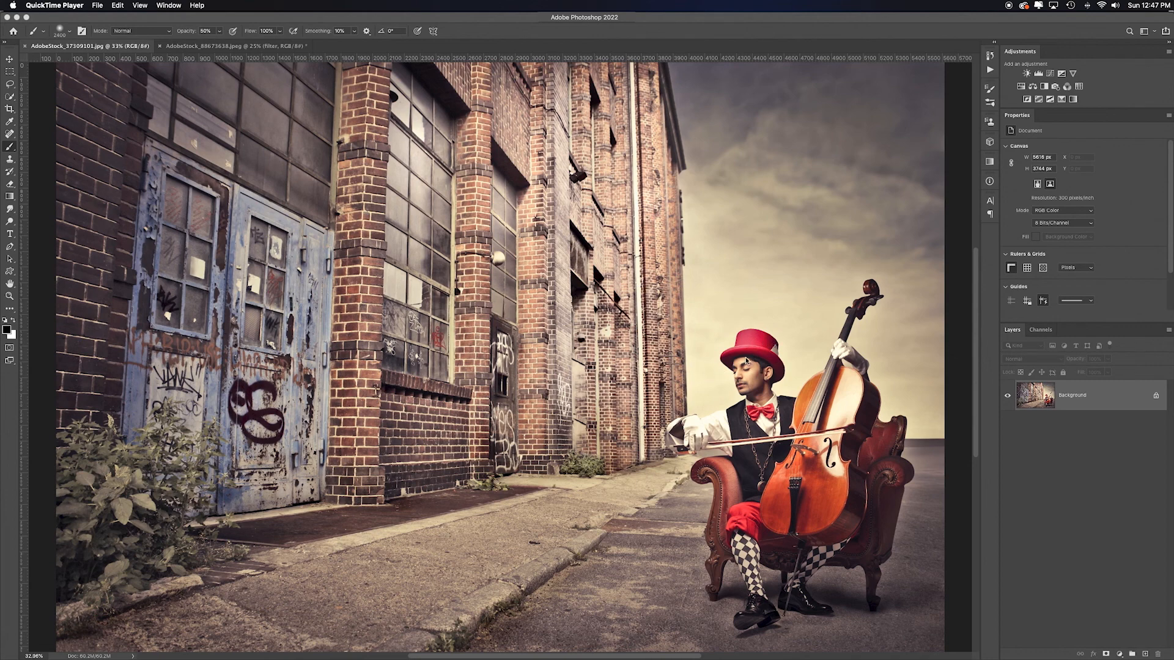
Open Calculations for the cellist photo, move the dialog over the building and keep New Document as the result
click(120, 5)
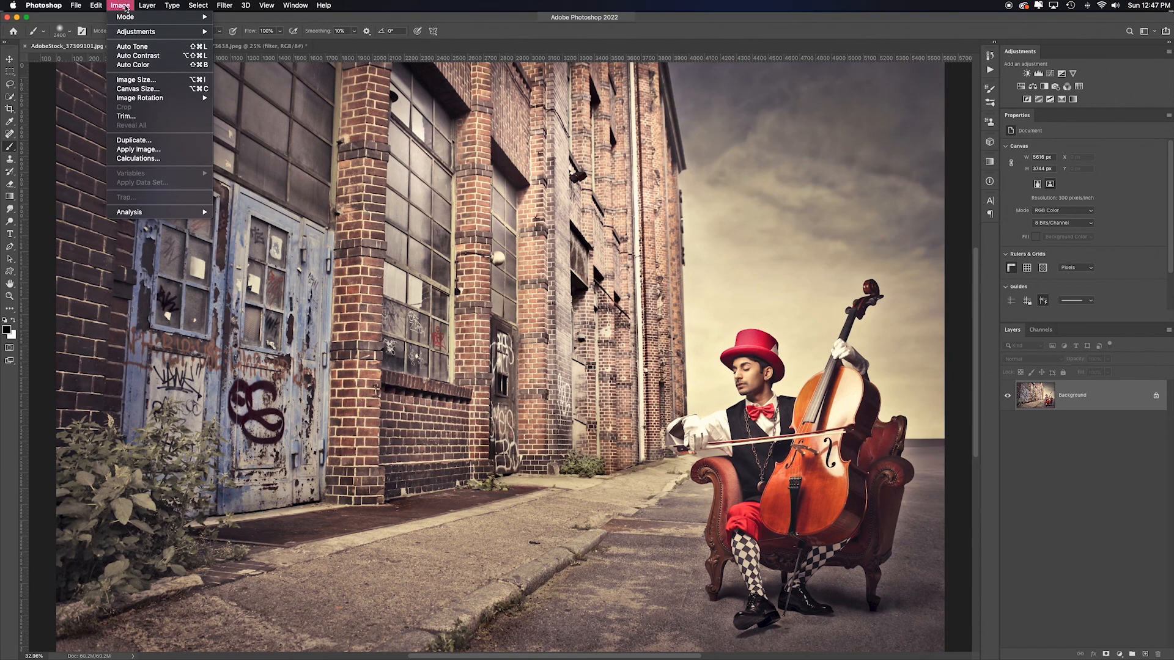
click(184, 160)
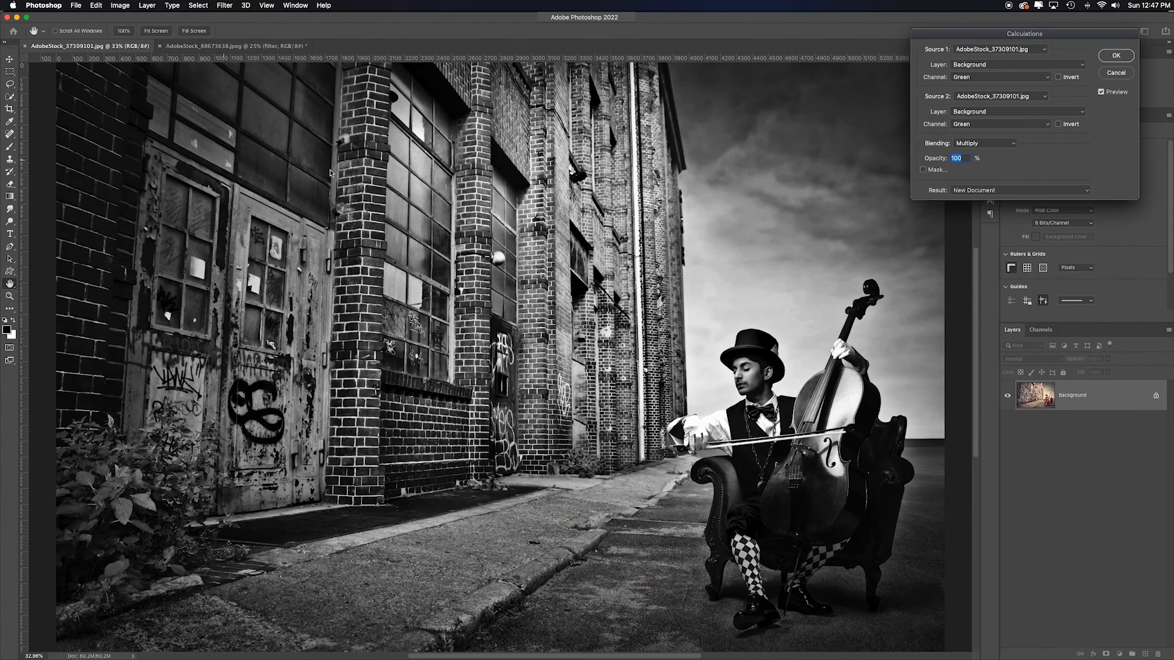
drag(999, 50, 453, 143)
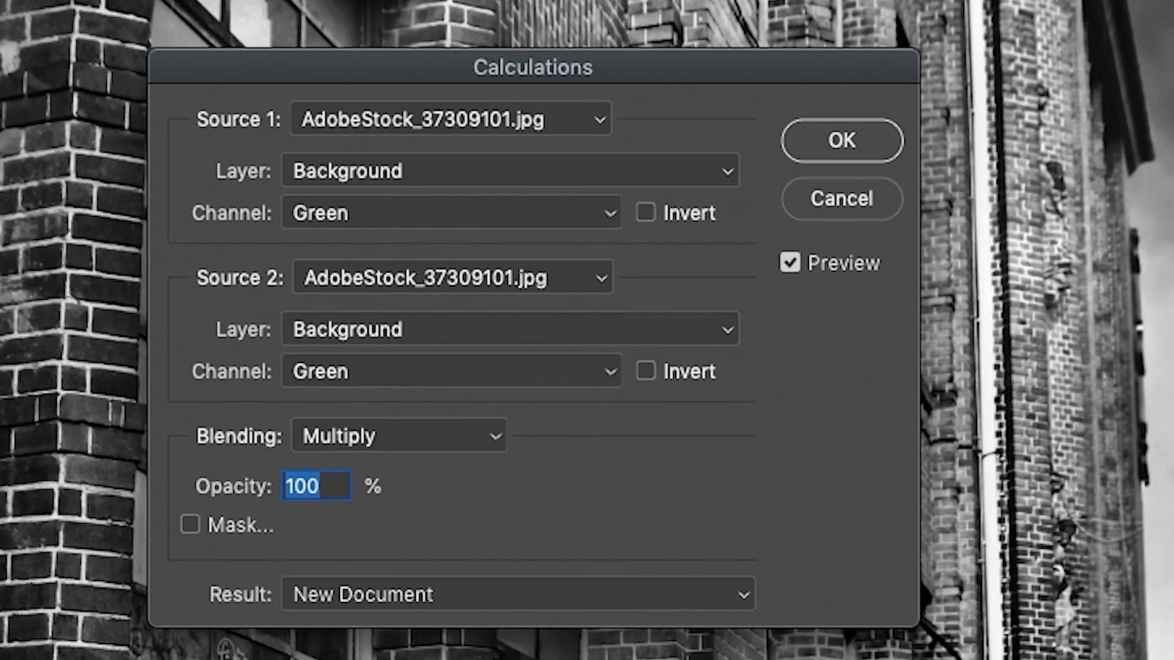
click(730, 596)
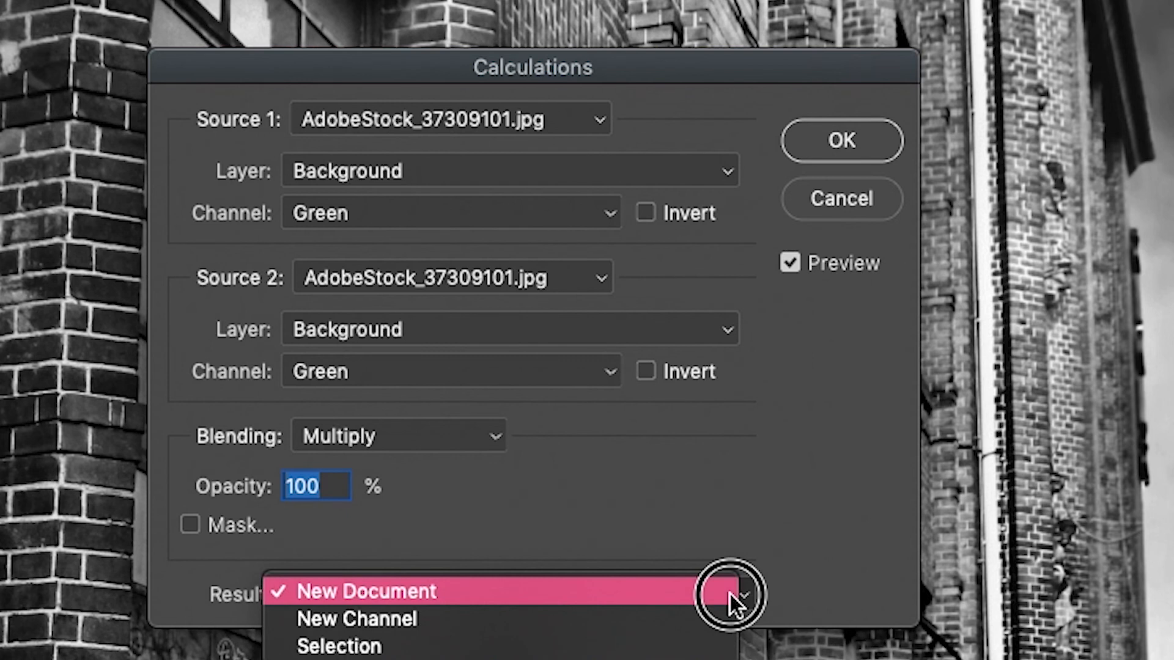
click(695, 595)
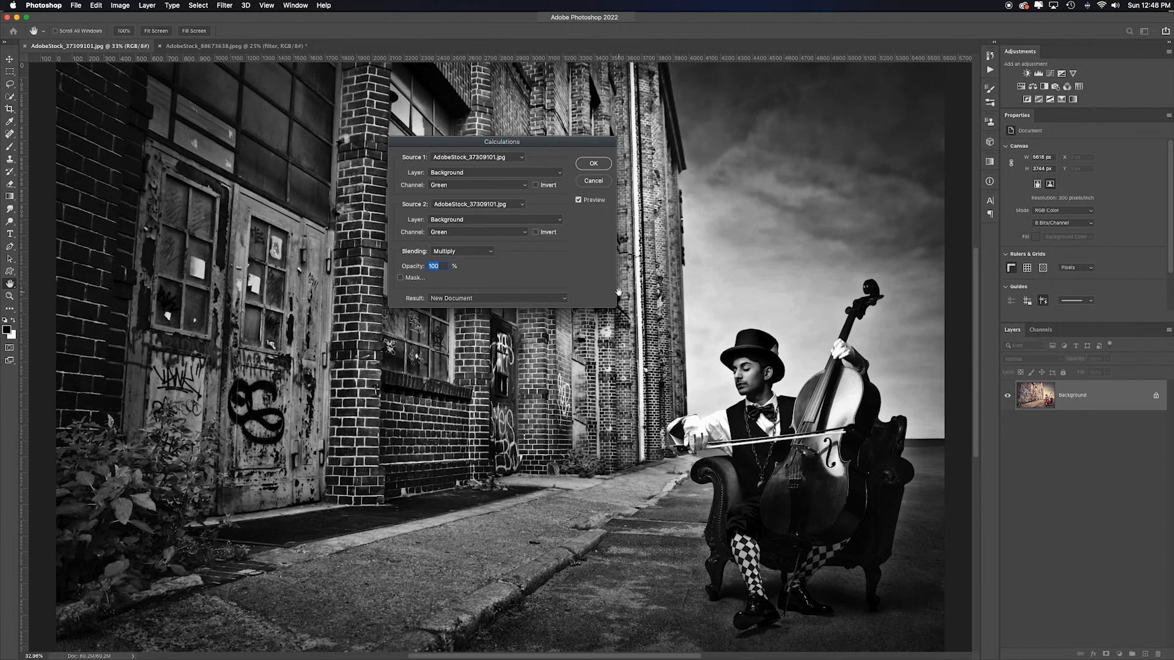
Examine the layer and channel choices offered for the two calculation sources
click(541, 172)
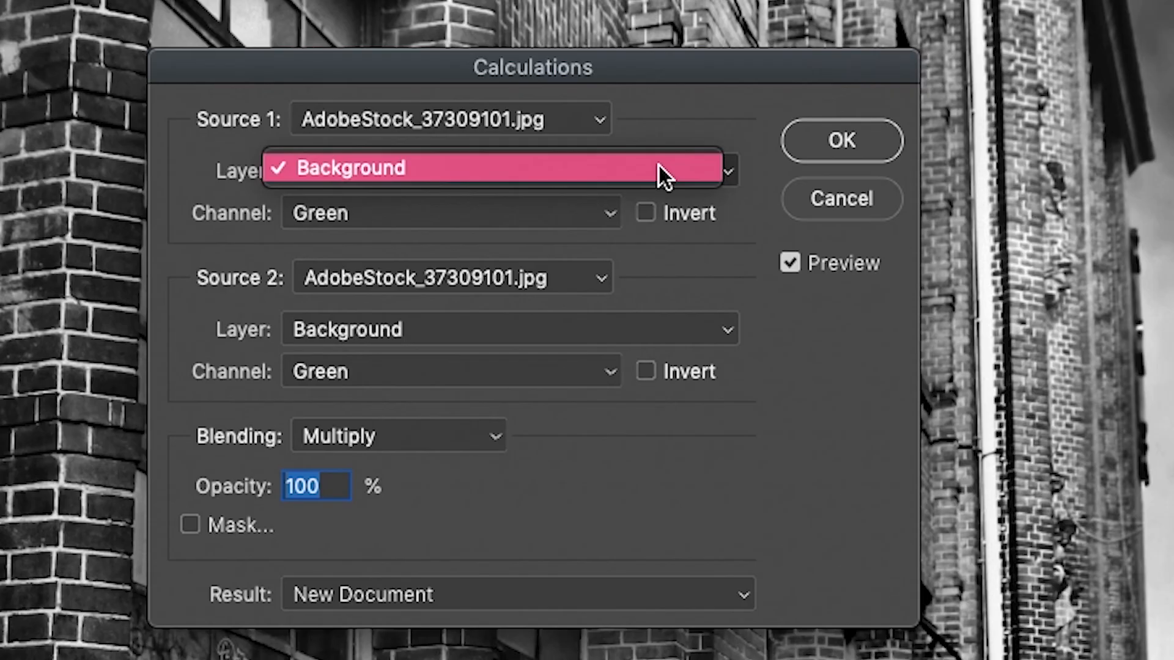
click(736, 229)
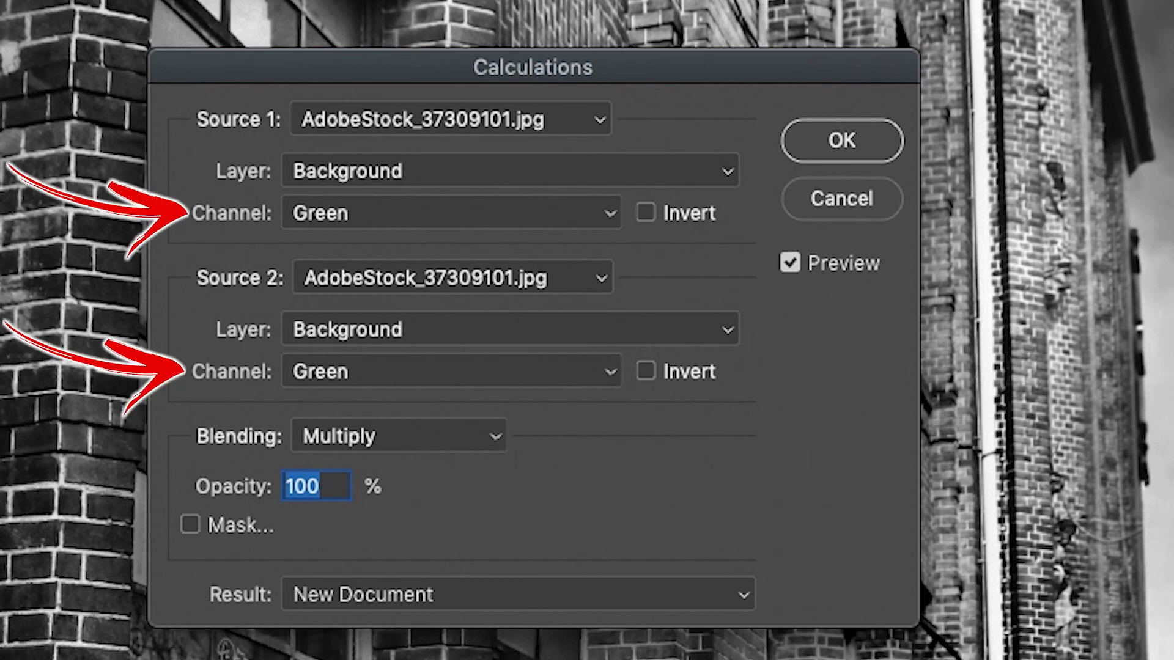
click(614, 211)
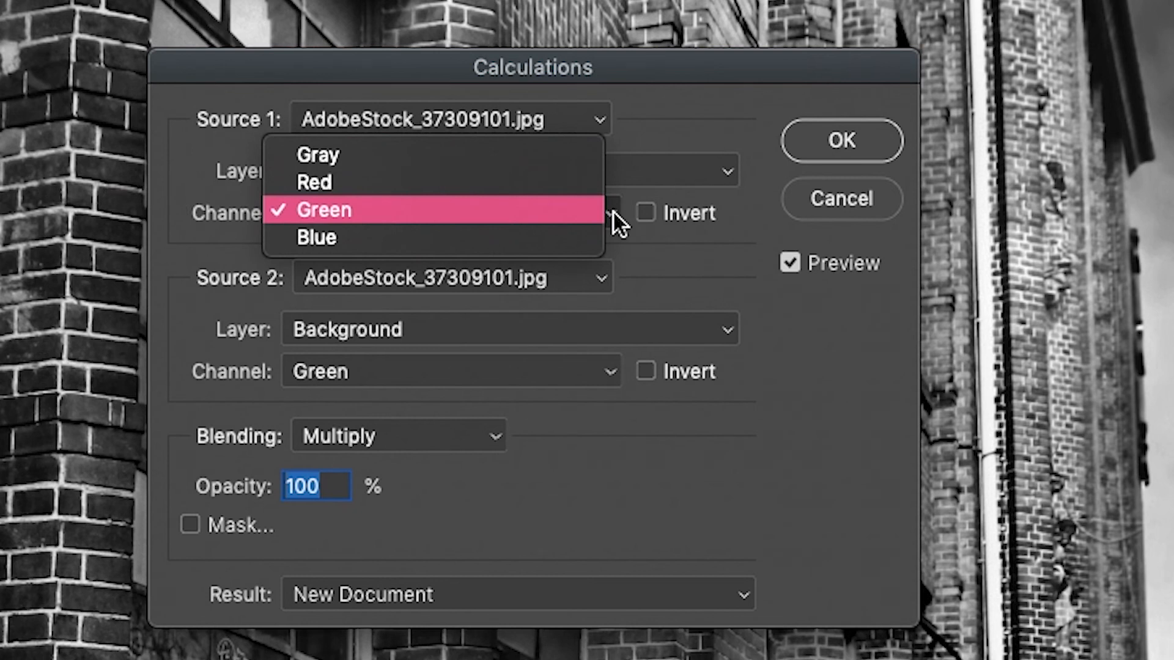
click(612, 371)
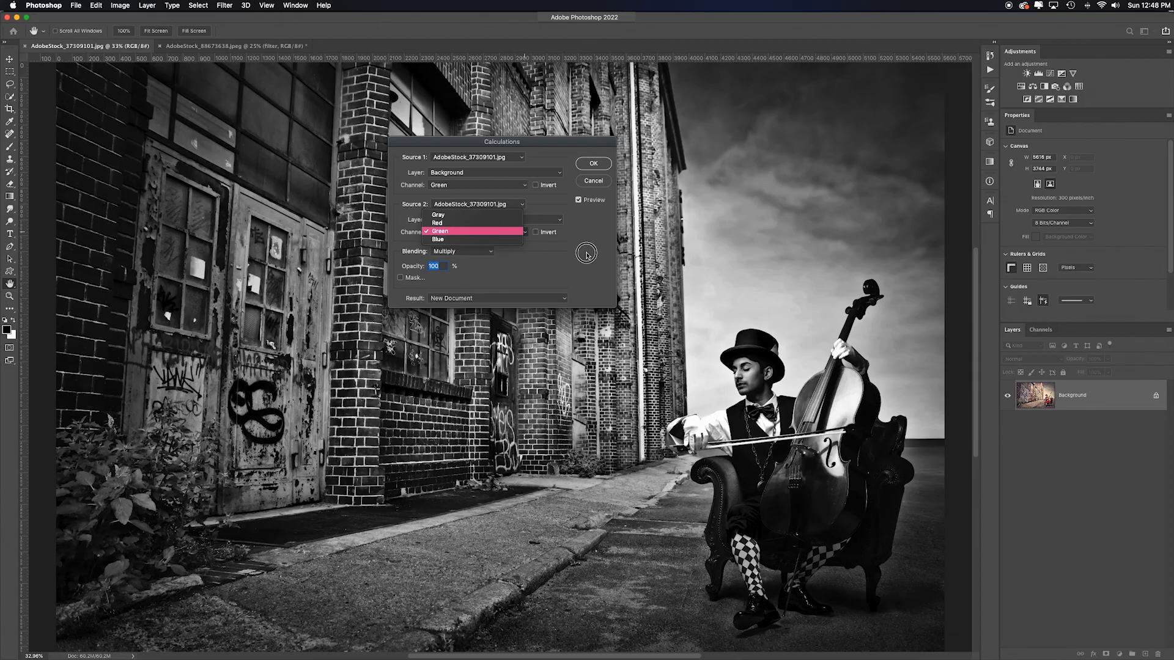
click(614, 382)
Try the Red channel for both Source 1 and Source 2
click(610, 213)
click(495, 176)
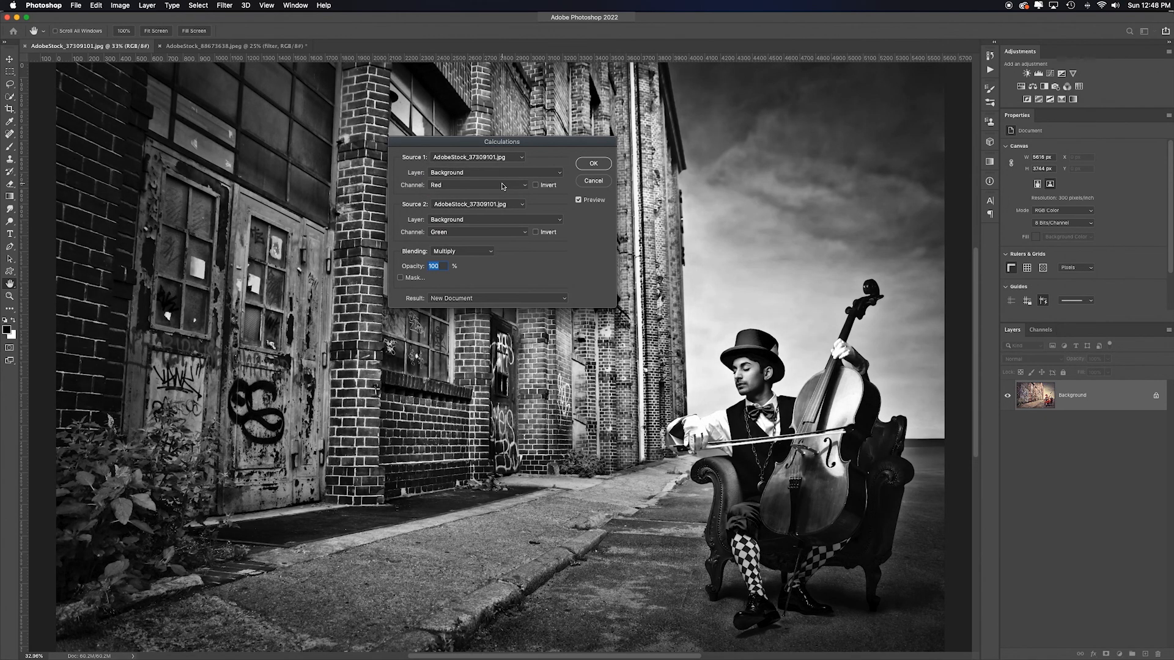
click(524, 233)
click(513, 224)
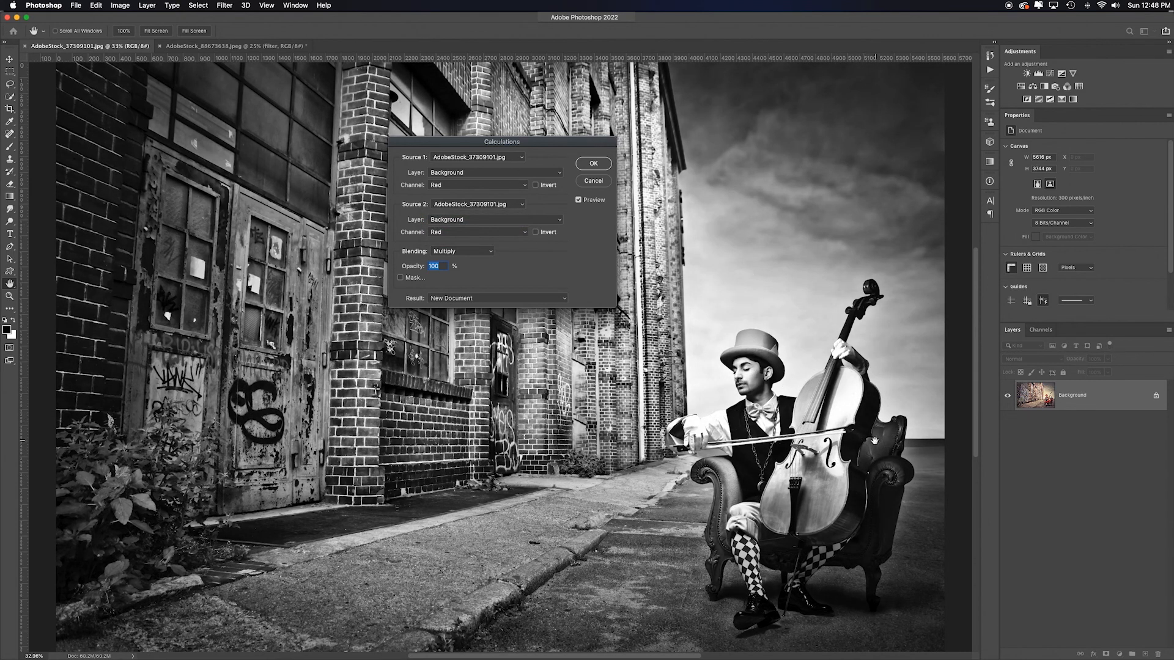
Try the Blue channel for both Source 1 and Source 2
click(517, 185)
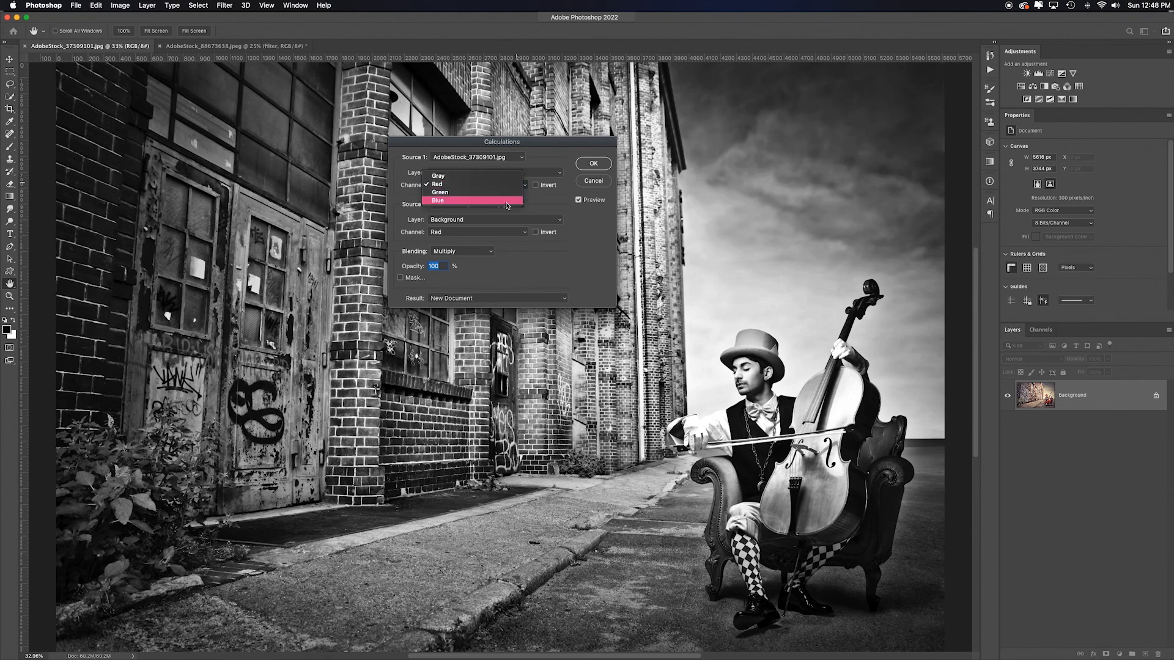
click(513, 200)
click(520, 233)
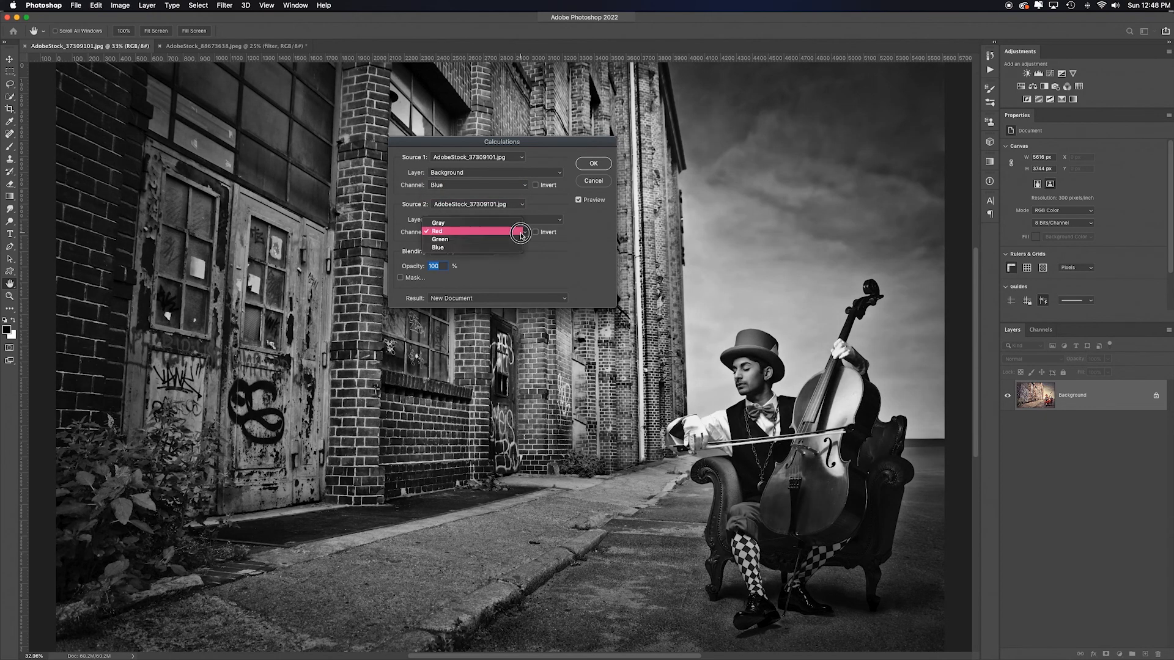
click(518, 247)
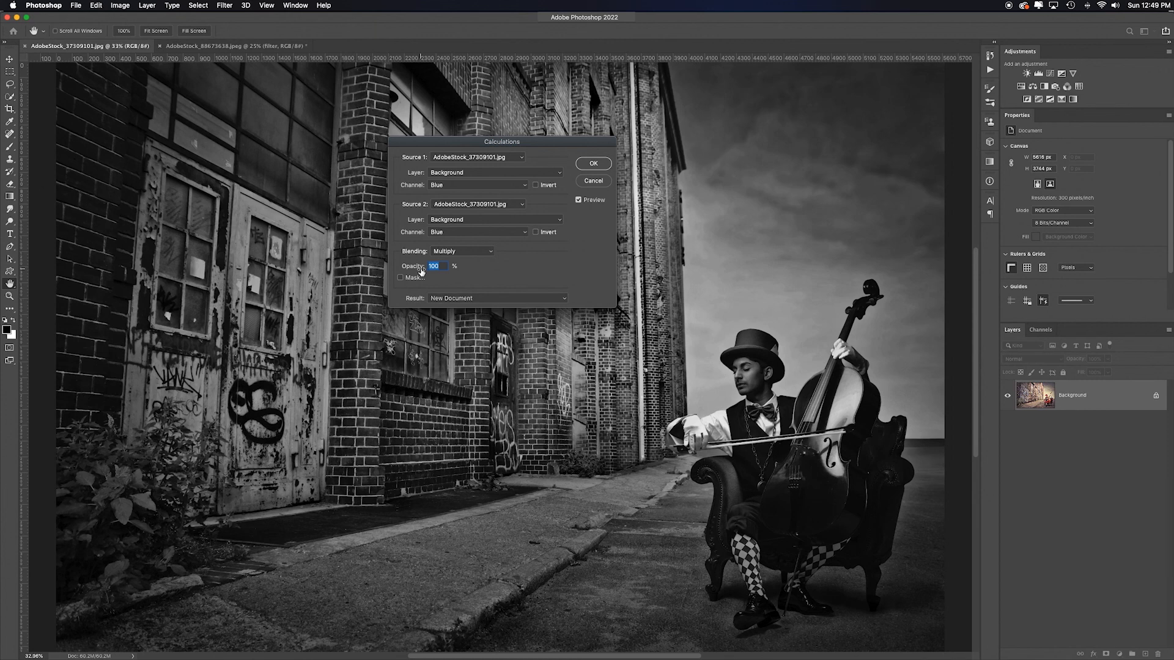
Set the Source 1 channel to Green and the Source 2 channel to Red
click(507, 185)
click(520, 176)
click(507, 232)
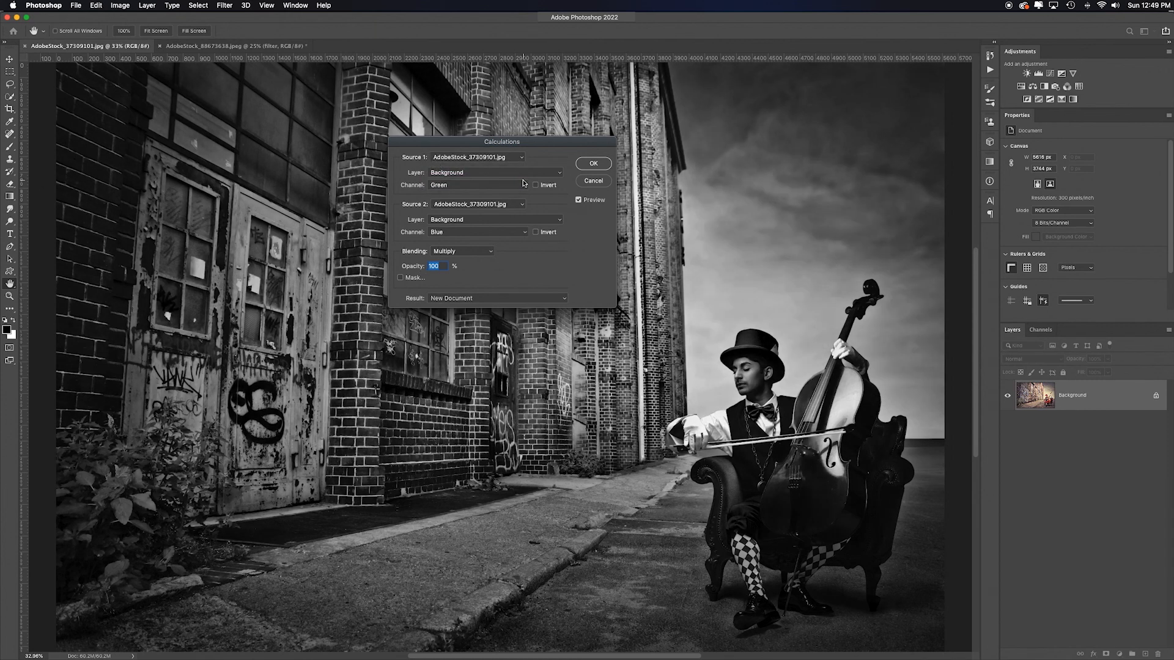
click(501, 210)
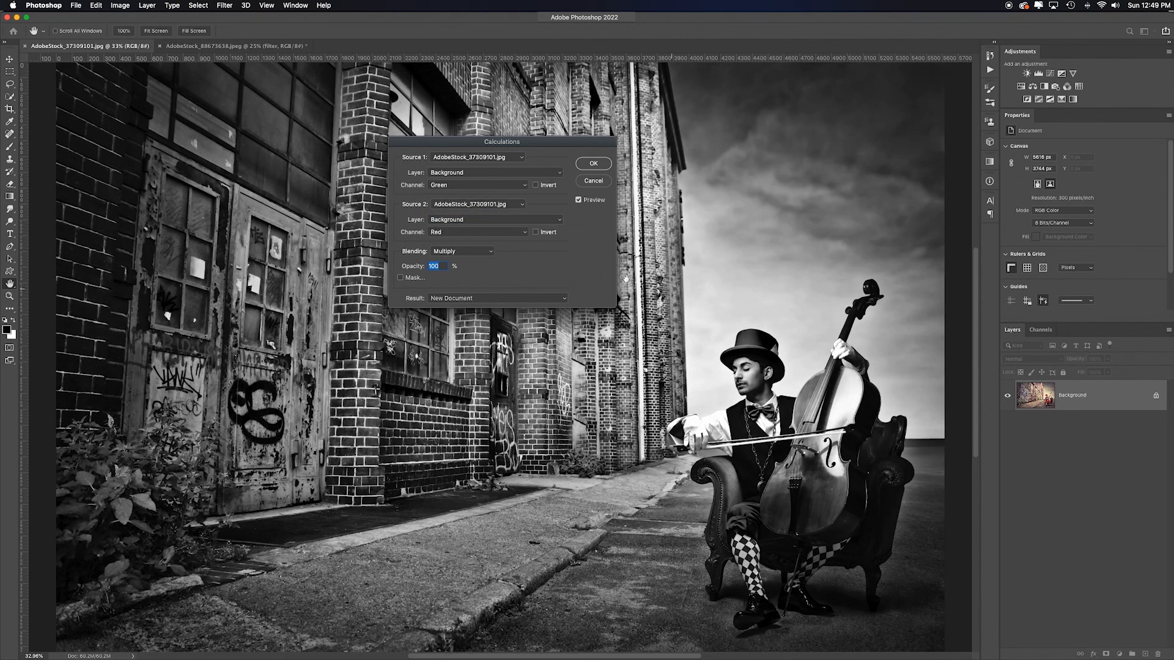
Invert the channels of both Source 1 and Source 2 in the calculation
click(537, 185)
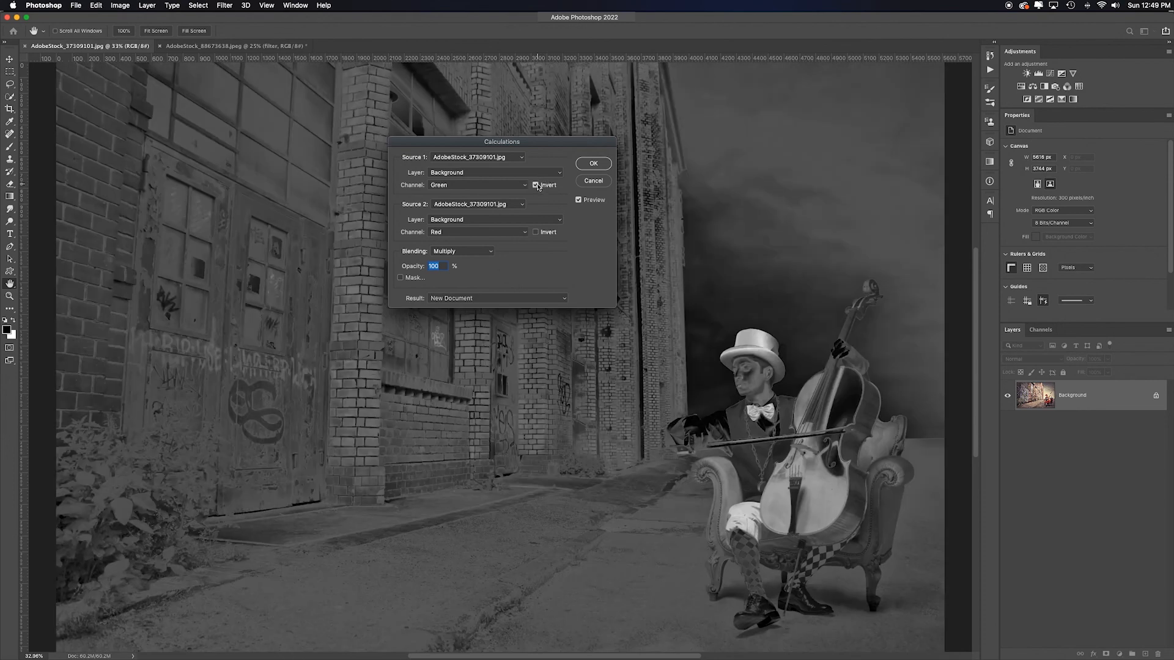
click(536, 233)
click(536, 232)
click(536, 233)
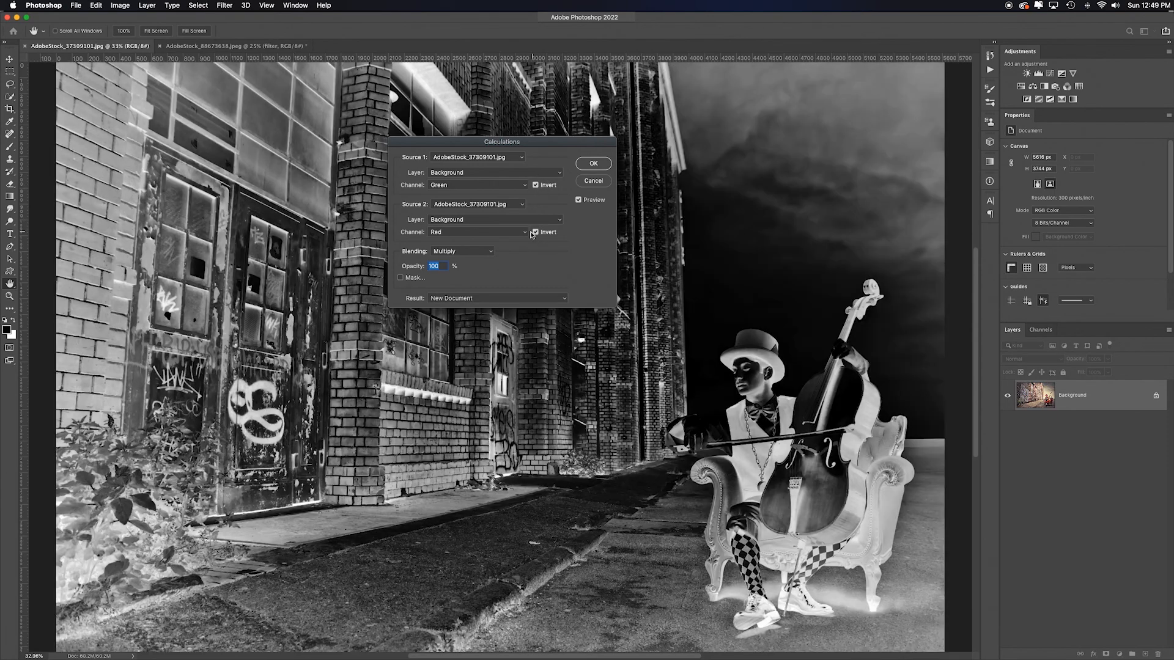
Try the Screen and Overlay blending modes on the inverted channel calculation
click(491, 253)
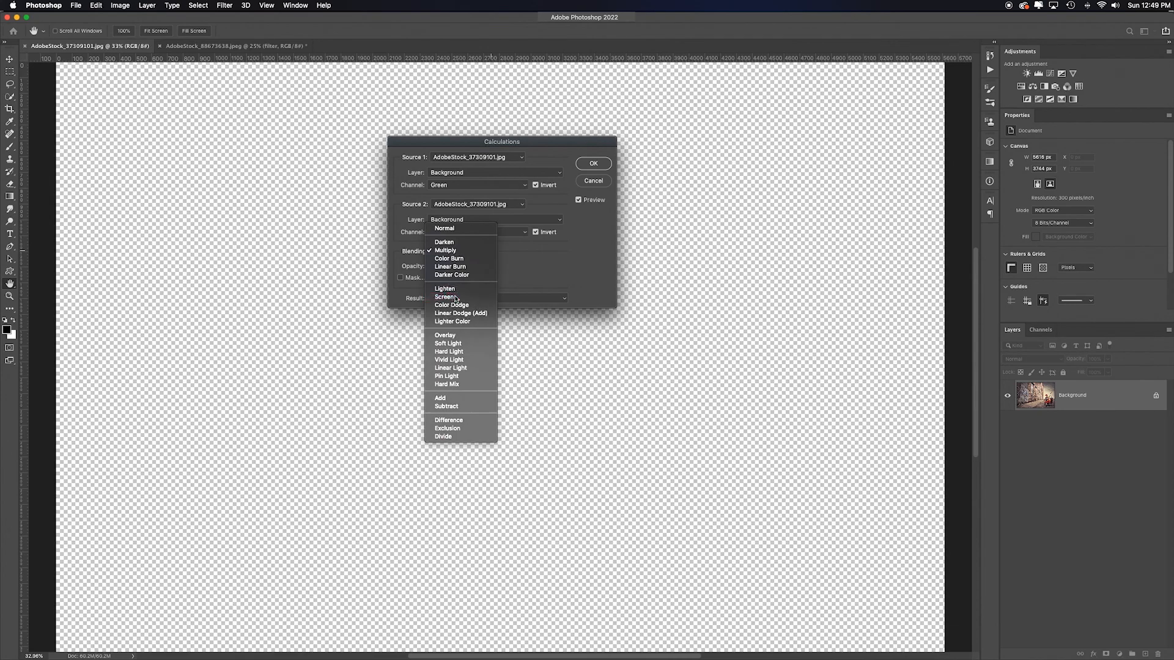
click(456, 298)
click(465, 251)
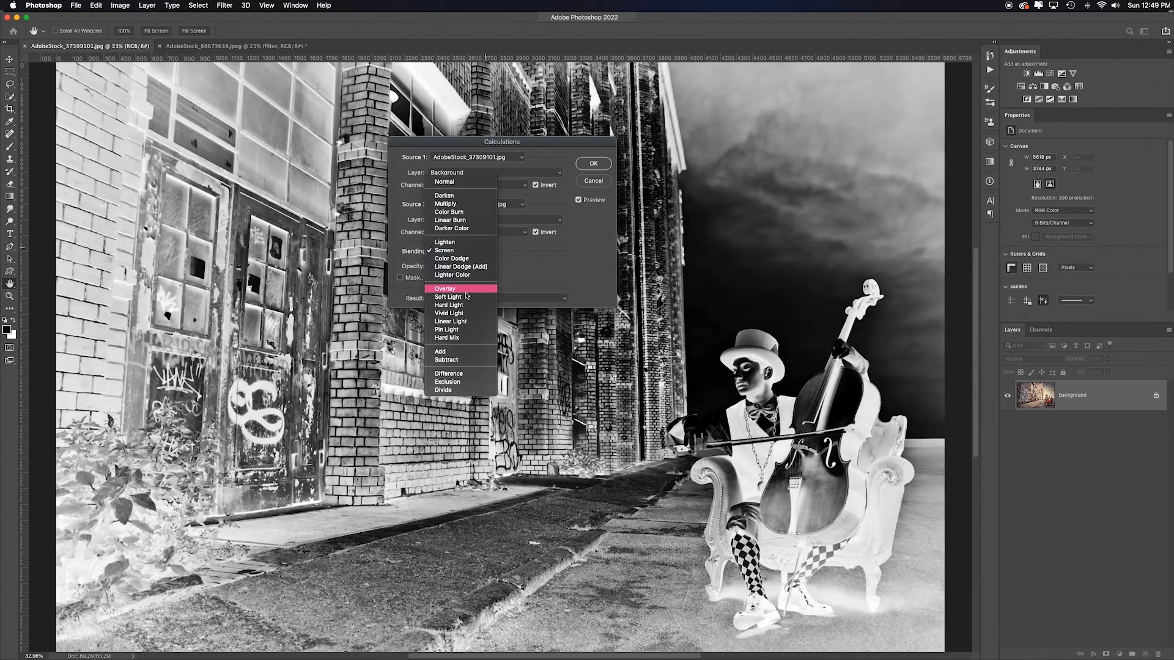
click(455, 289)
Turn off inversion for both sources and set the calculation's blending mode to Multiply
click(536, 232)
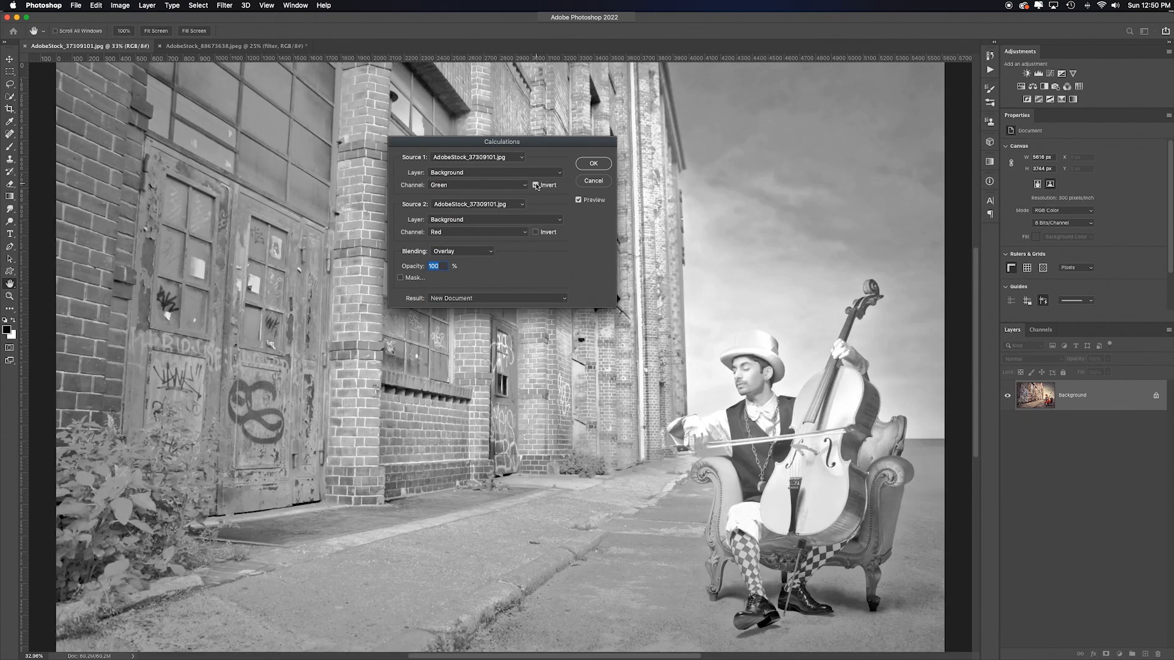
click(536, 185)
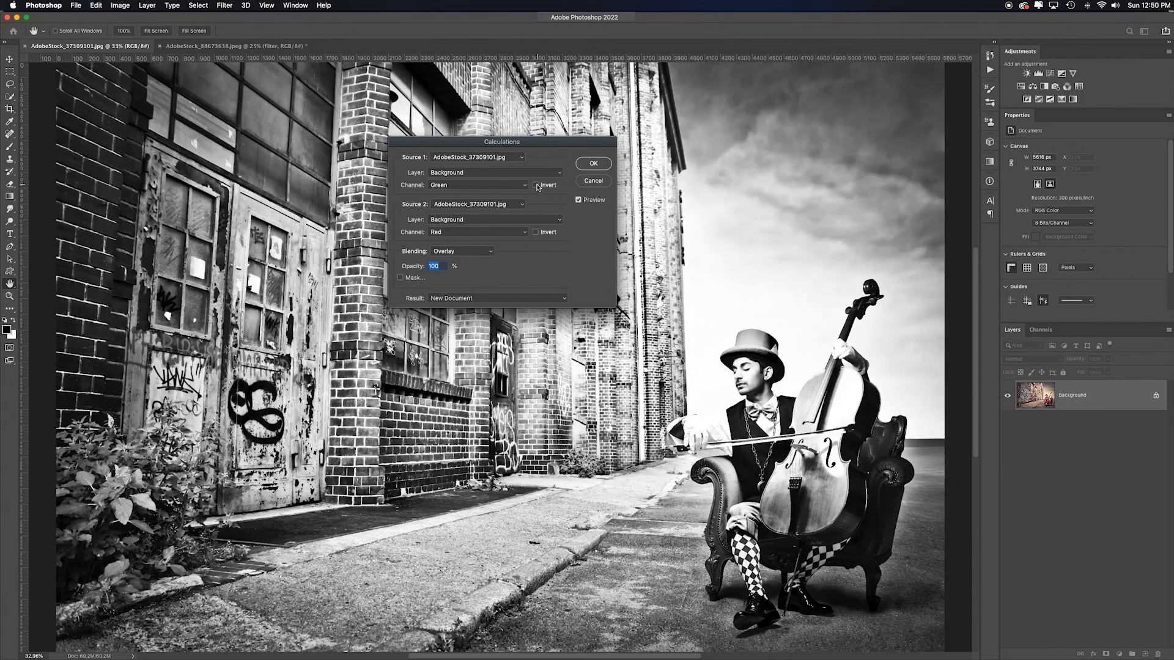
click(463, 251)
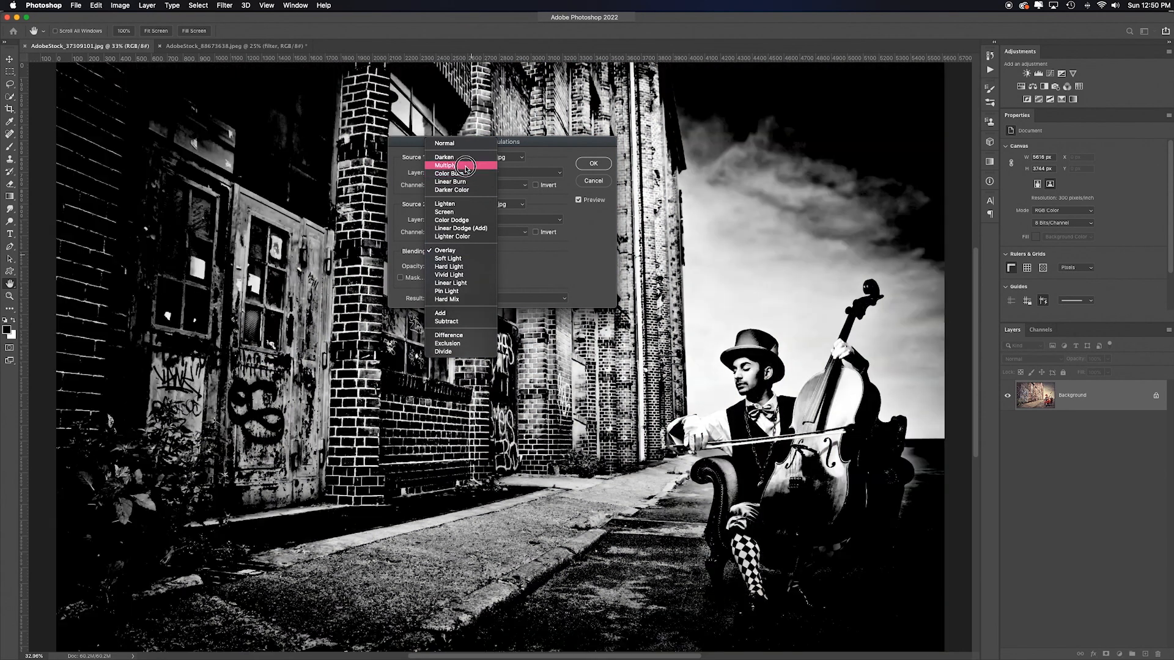
click(466, 167)
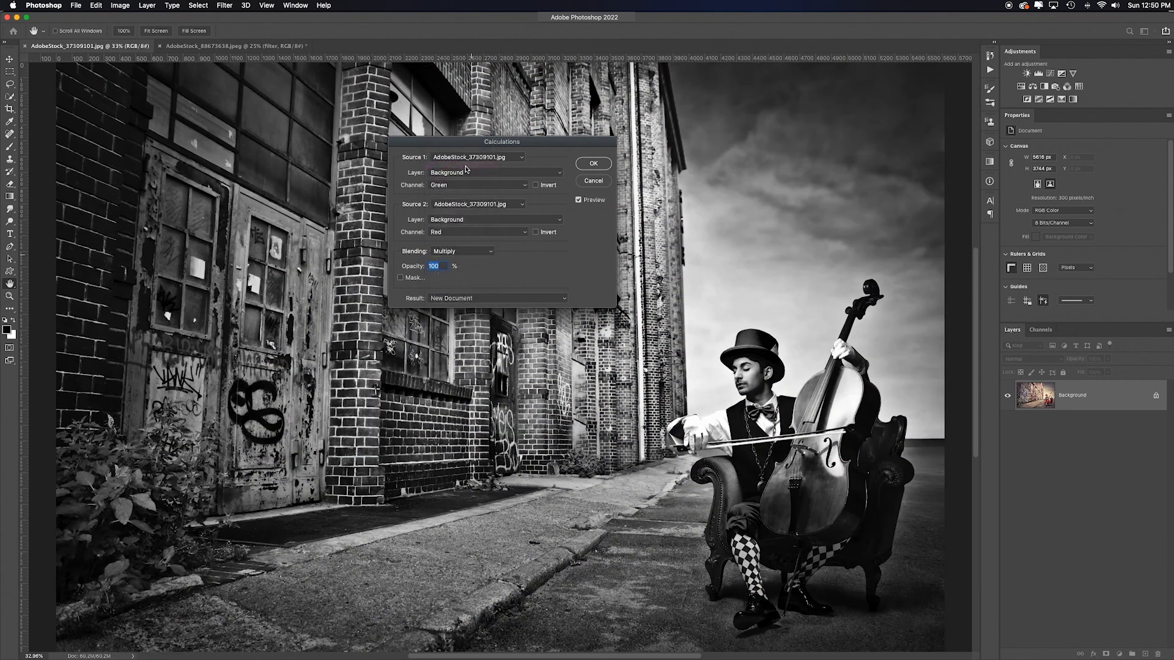
Set the Source 2 channel to Blue and the Source 1 channel to Red
click(504, 232)
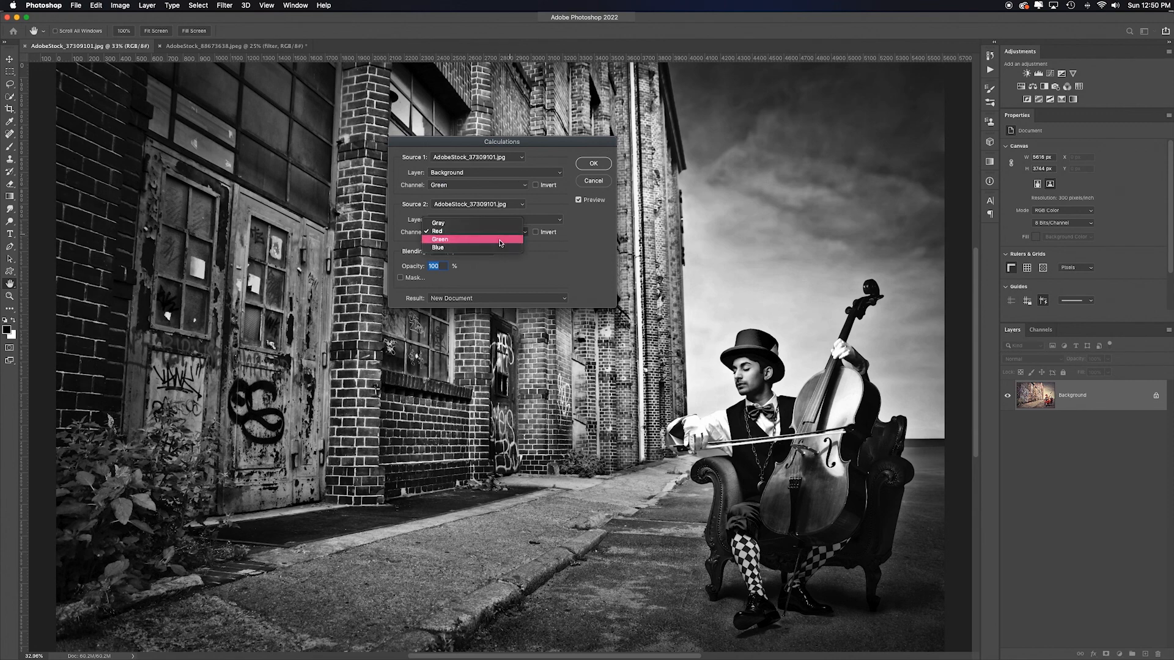
click(489, 239)
click(492, 233)
click(492, 239)
click(503, 185)
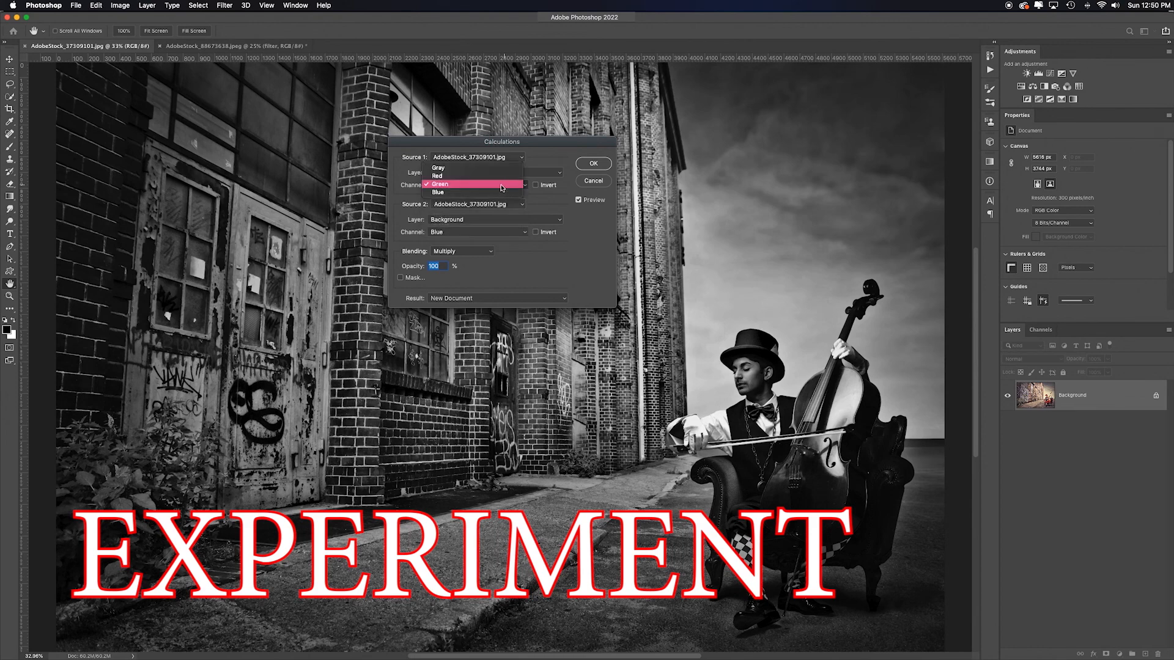
click(499, 176)
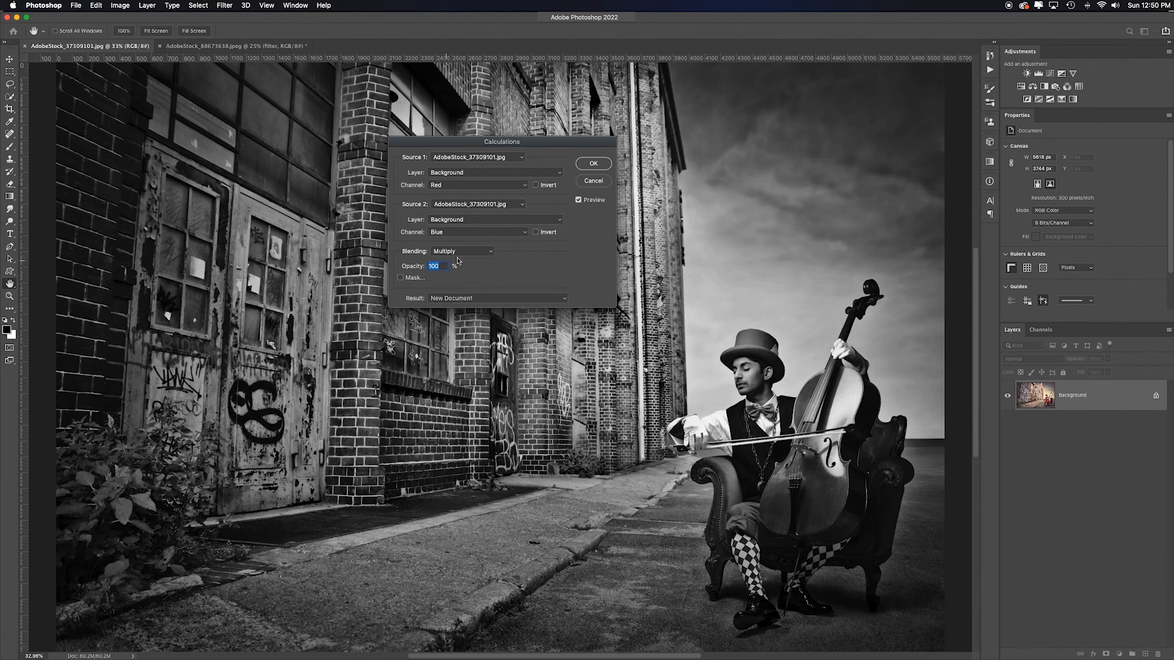
Use Soft Light blending with the Blue channel for Source 1, and output the calculation as a new document
click(488, 252)
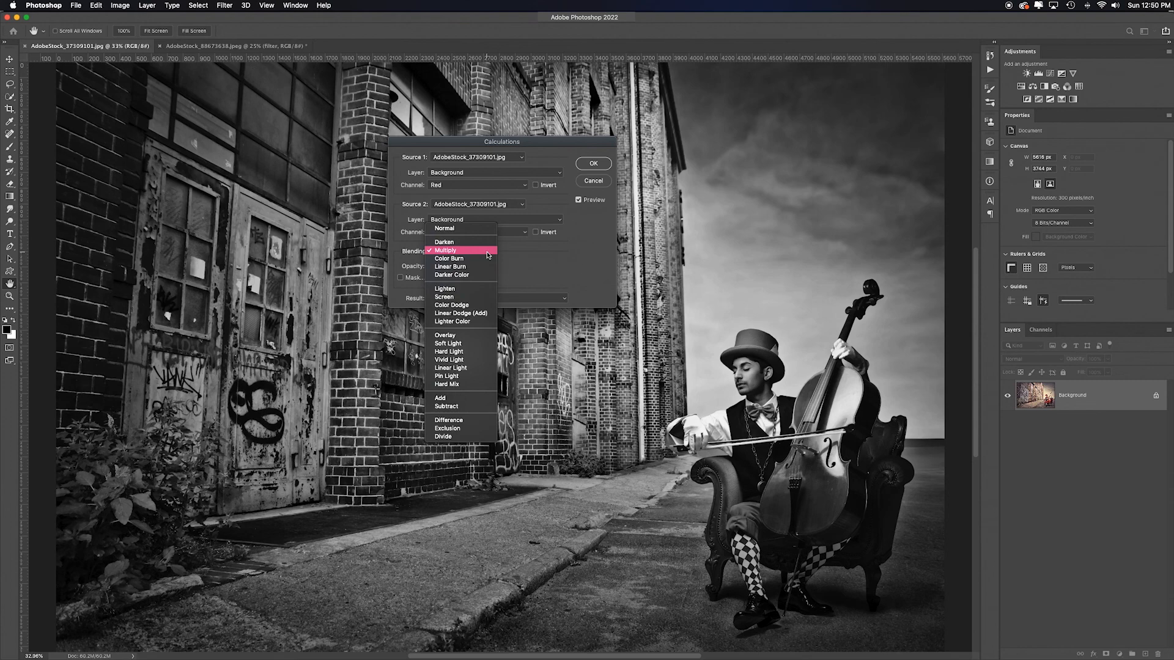
click(447, 343)
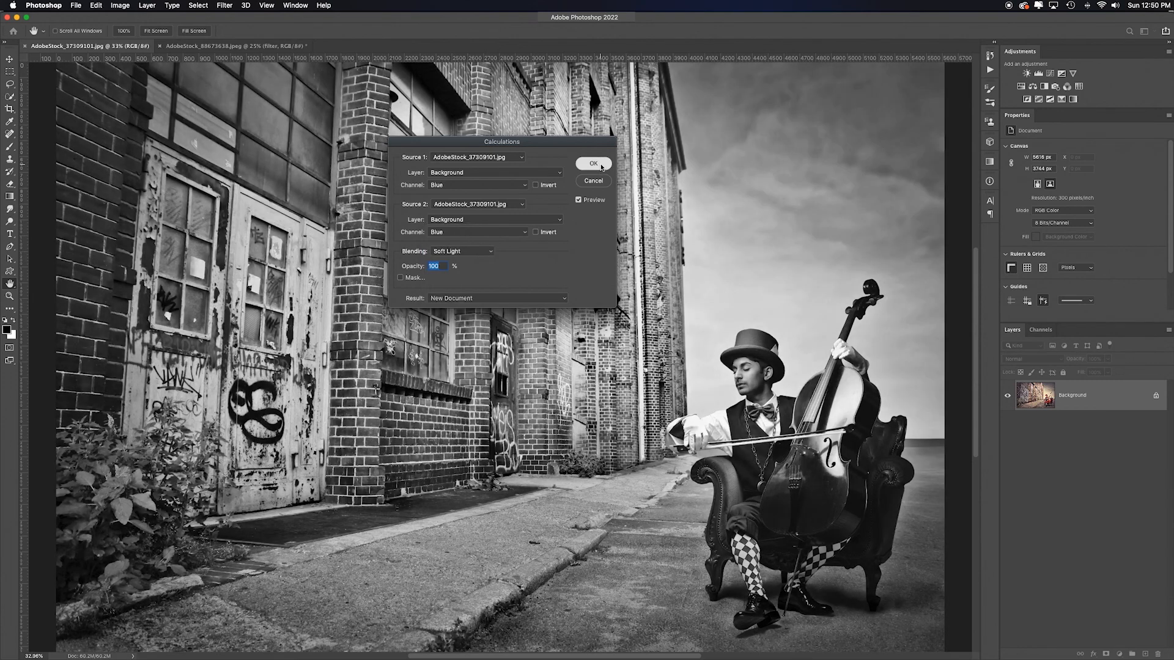
click(597, 163)
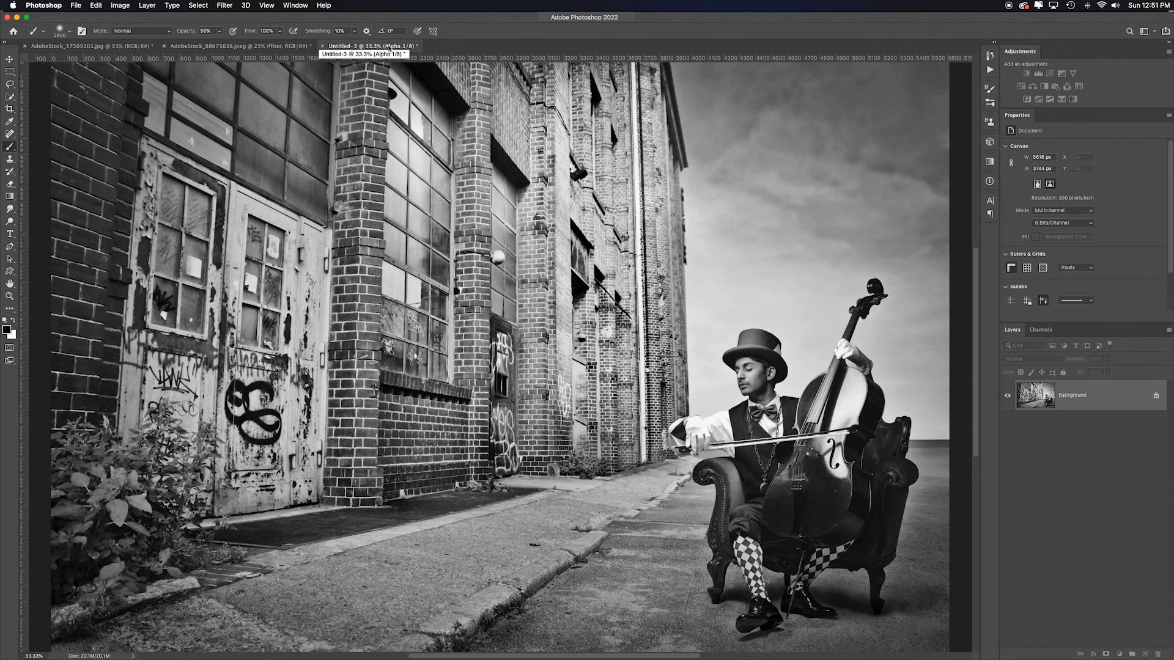
click(122, 6)
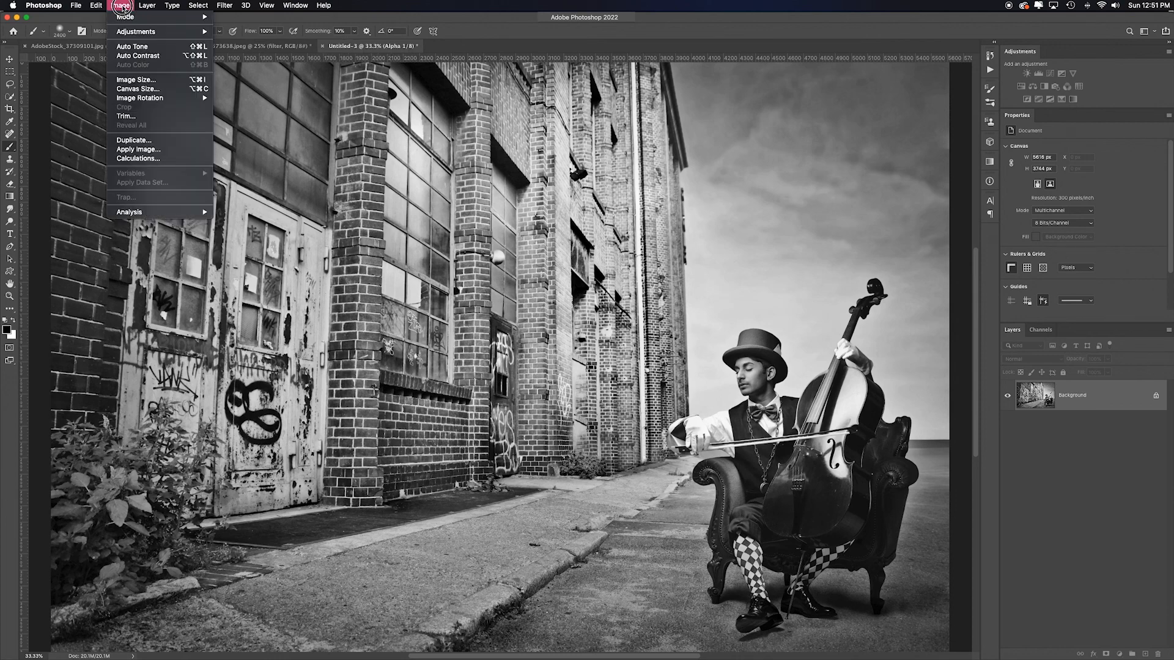
mouse_move(128, 16)
mouse_move(167, 31)
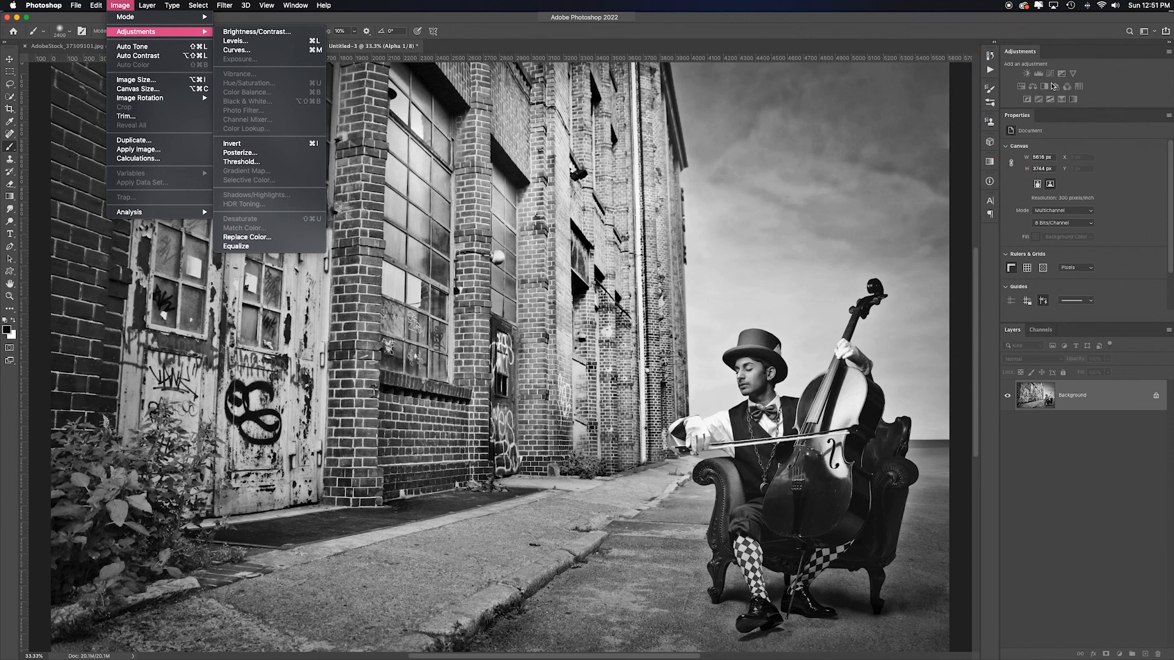
click(285, 21)
Start a new calculation on the original color cellist photo with Red as the Source 1 channel
click(112, 46)
click(119, 6)
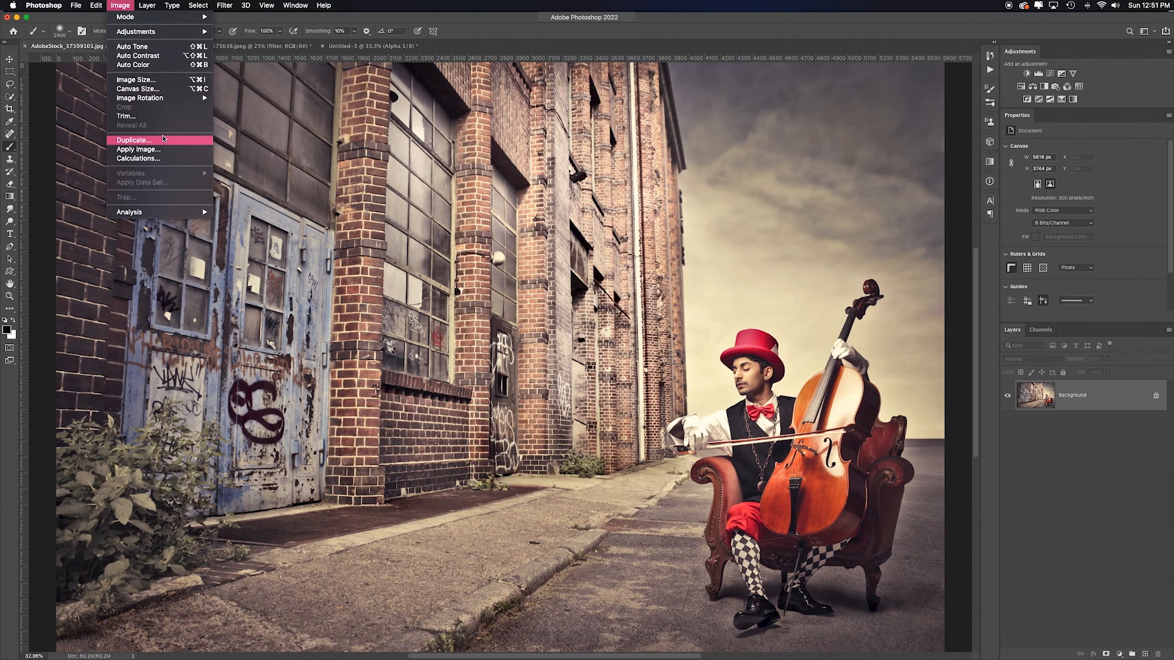
click(162, 160)
drag(513, 147, 797, 120)
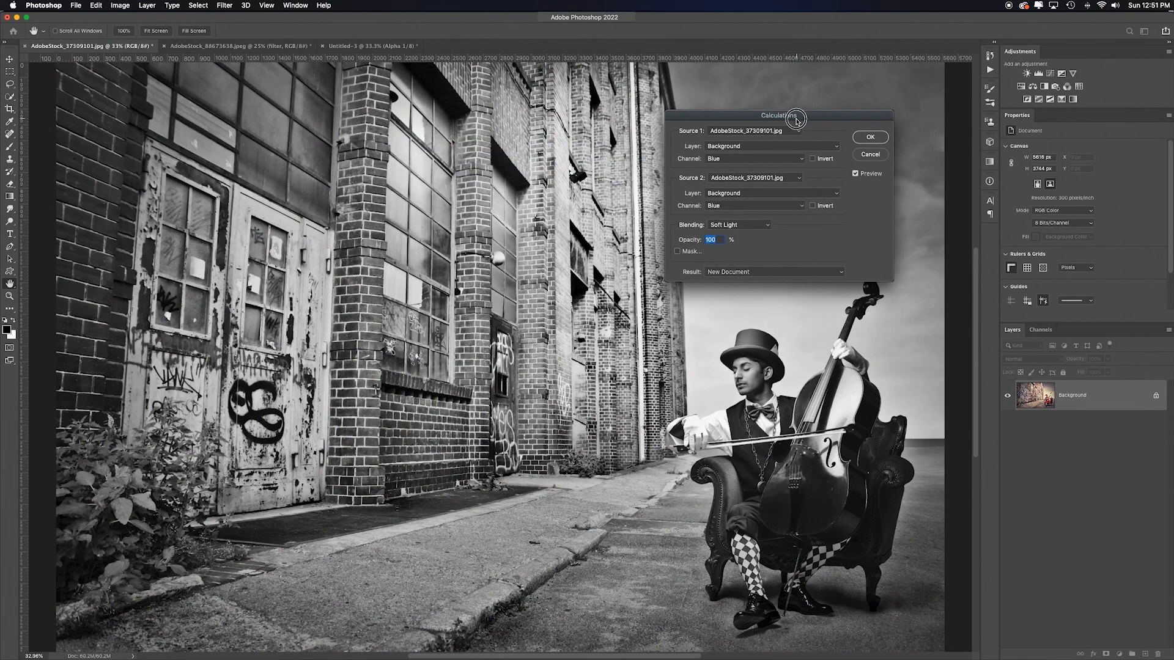
click(782, 160)
click(764, 136)
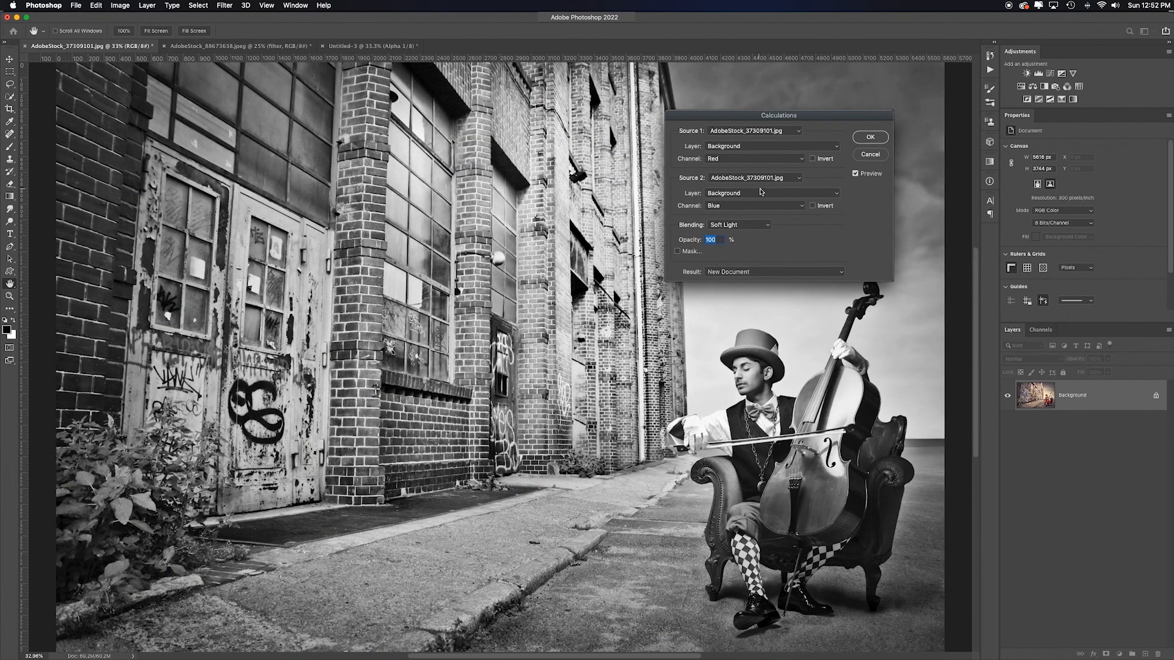
Set the Source 2 channel to Green with Multiply blending, and output the calculation as a new document
click(758, 224)
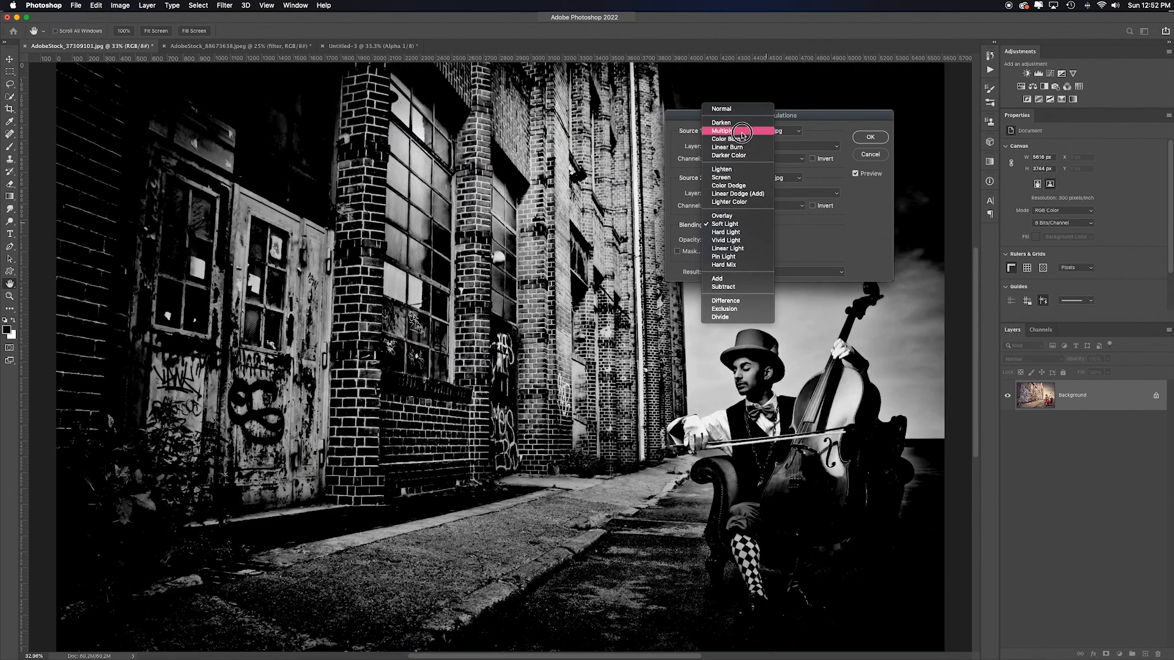
click(742, 131)
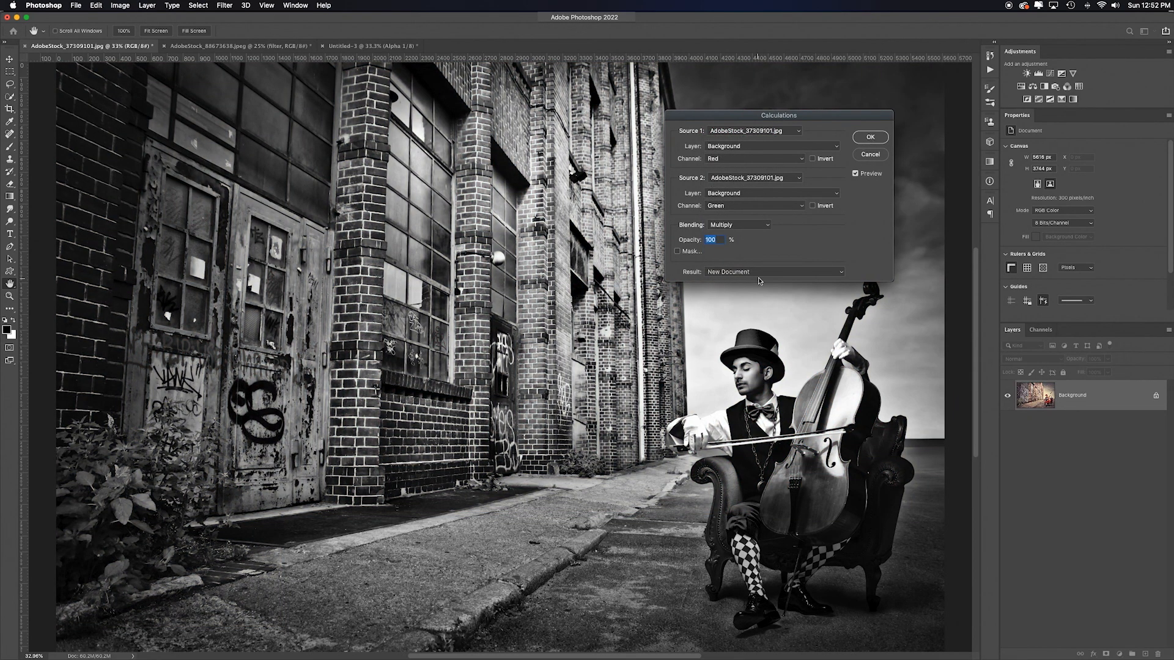
click(871, 137)
key(b)
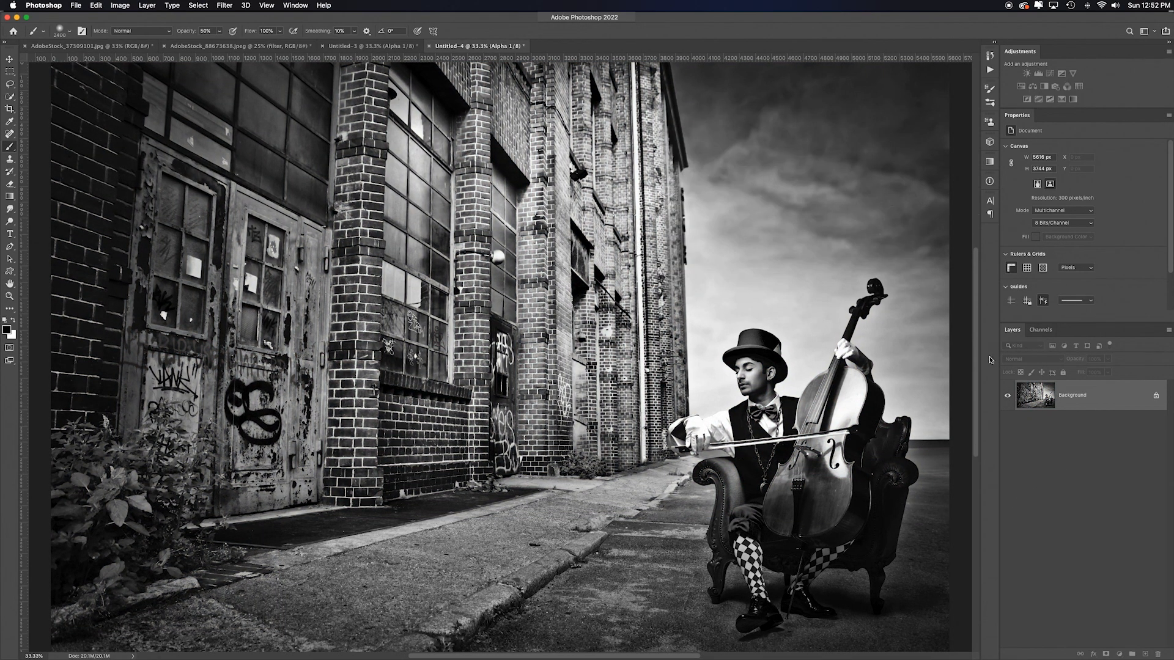
Try to copy the Background layer of Untitled-4 into the Untitled-3 document
drag(1082, 396, 592, 285)
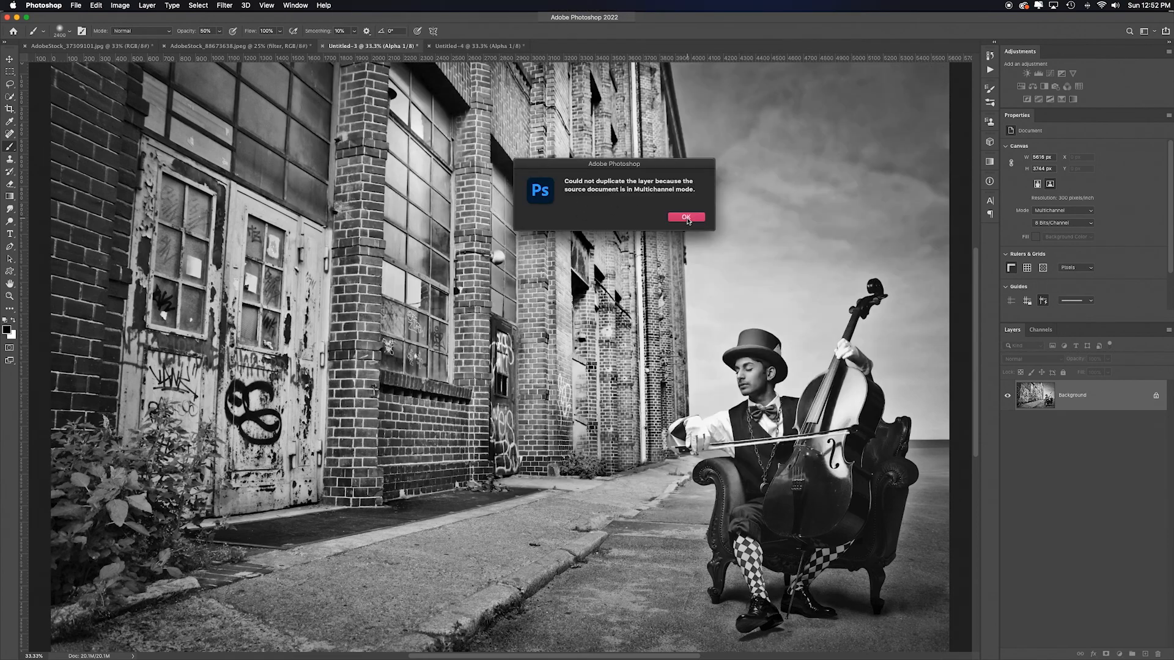
click(685, 217)
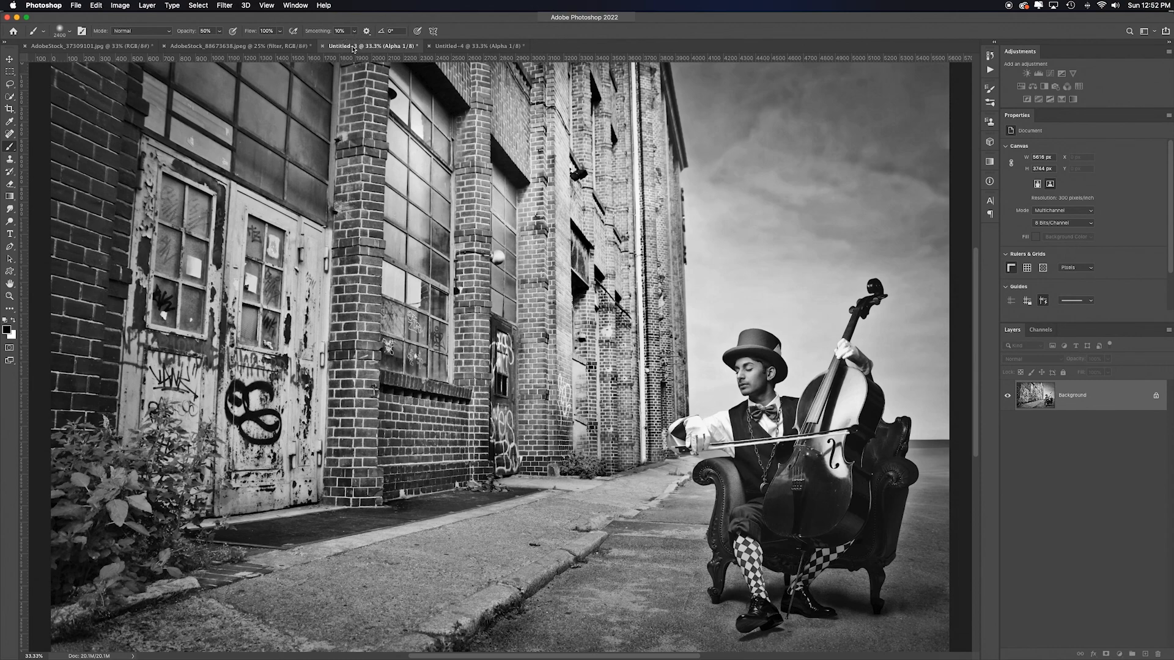
Convert the Untitled-3 document to Grayscale and then to RGB Color mode
click(121, 6)
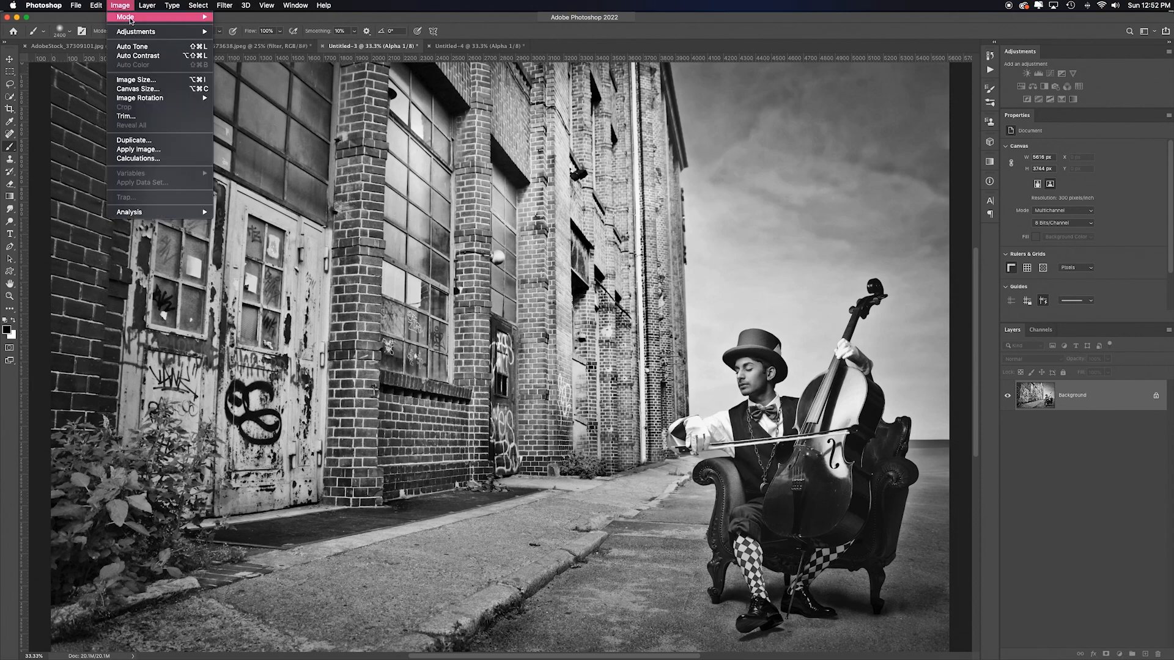
mouse_move(130, 20)
click(242, 31)
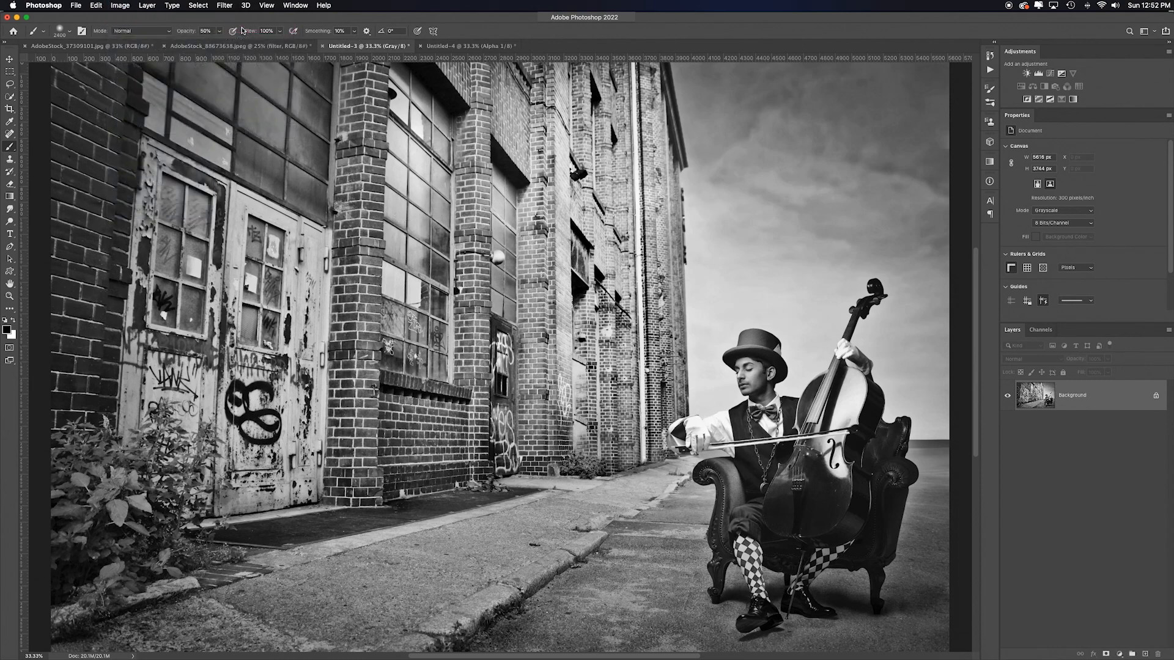
click(125, 7)
mouse_move(132, 17)
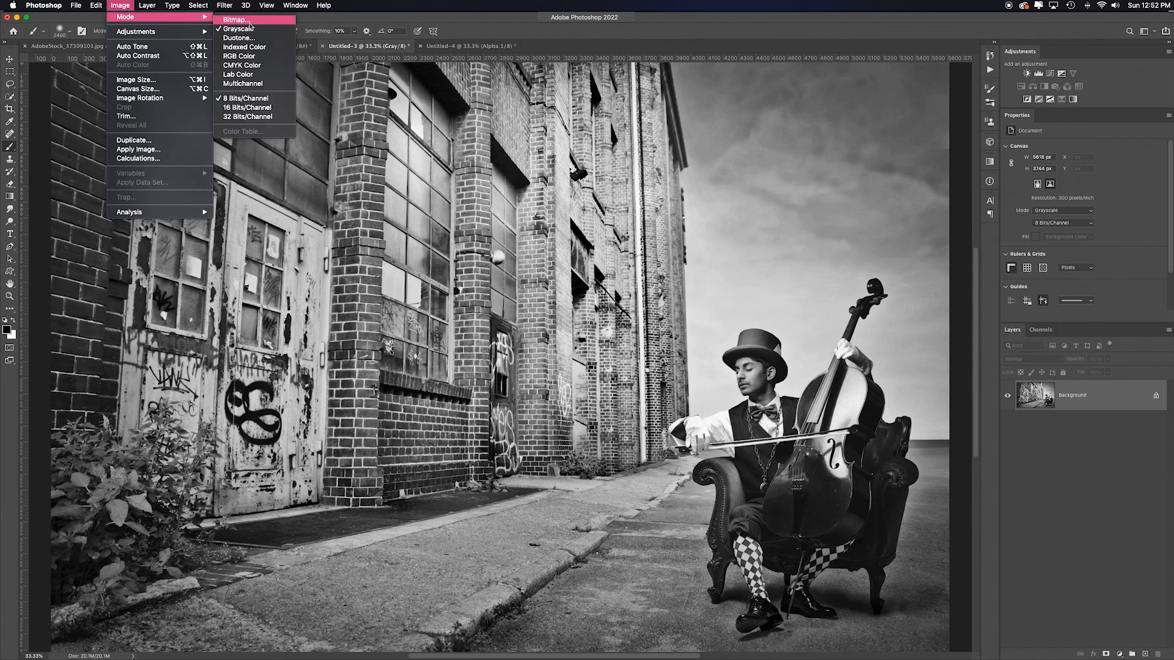
click(241, 56)
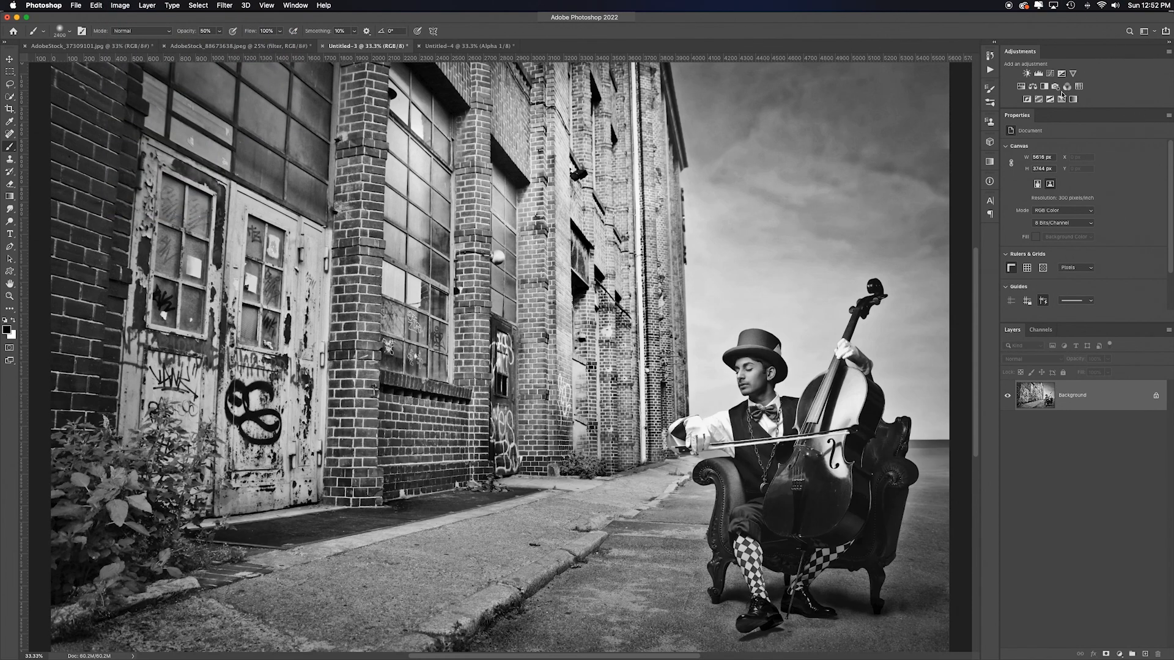
Convert the Untitled-4 document to Grayscale and then to RGB Color mode
click(466, 49)
click(122, 6)
mouse_move(128, 18)
click(252, 30)
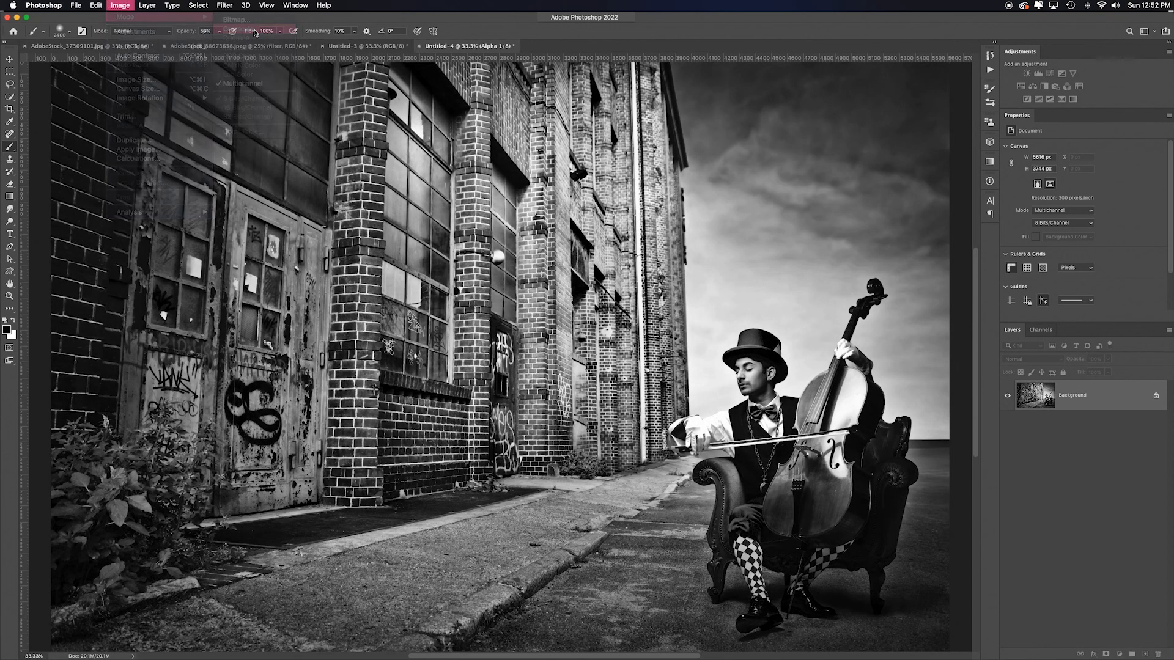
click(122, 6)
mouse_move(128, 18)
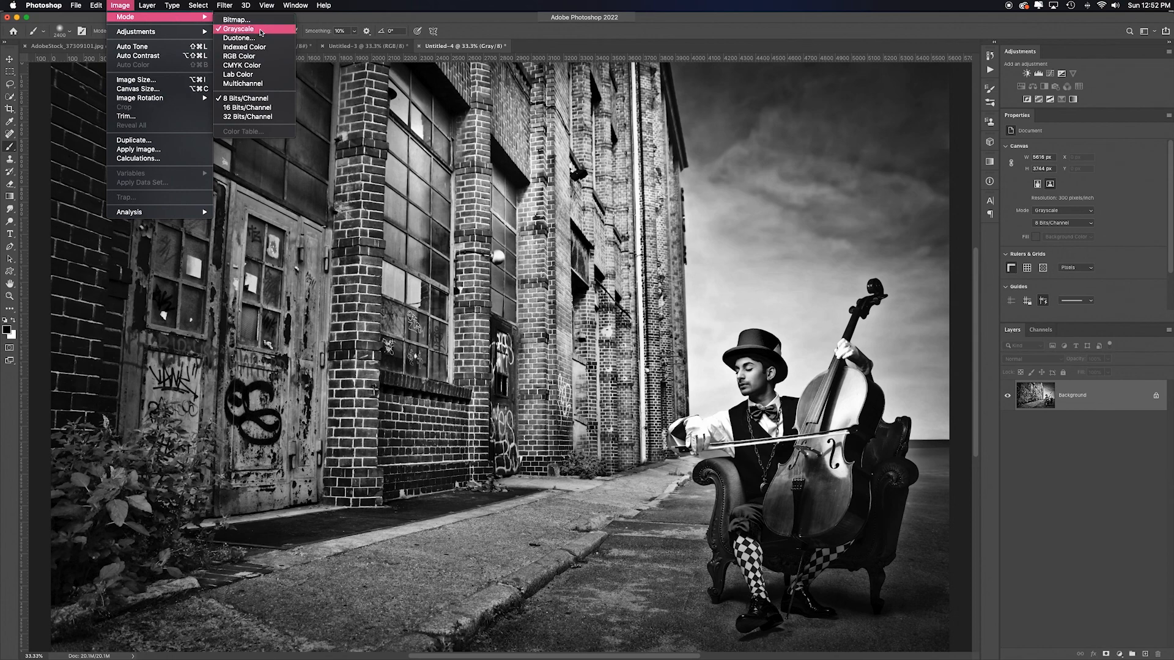
click(245, 55)
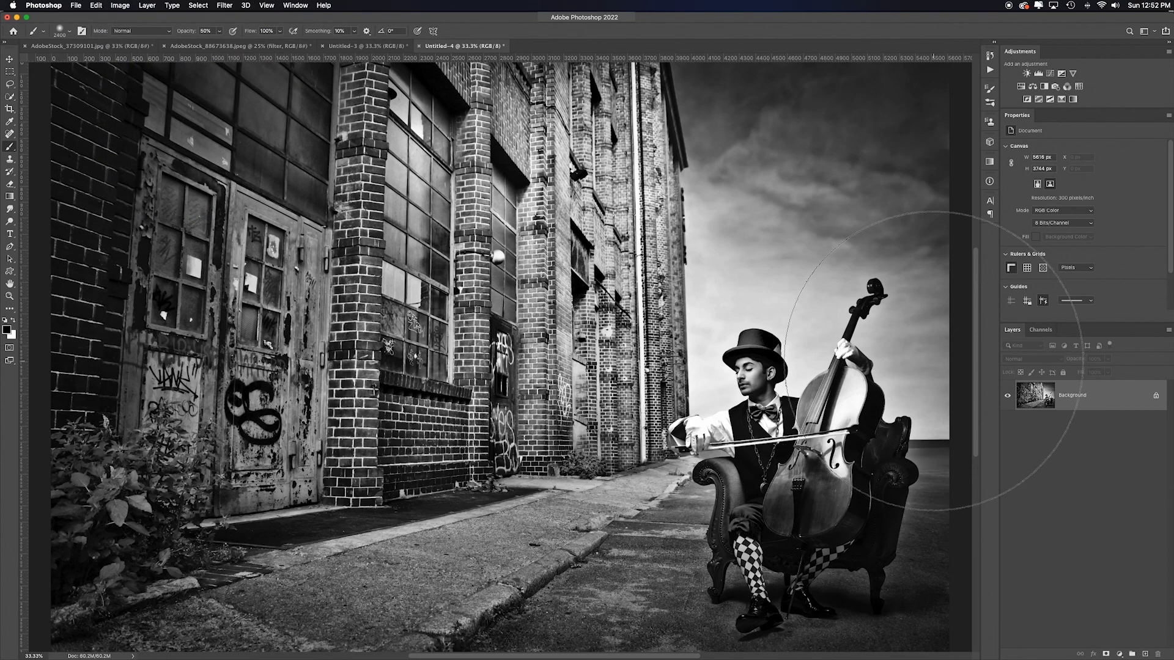
Copy the Background layer of Untitled-4 into Untitled-3, aligned over the existing image, and toggle its visibility to compare both versions
click(1091, 401)
drag(1092, 401, 905, 361)
drag(358, 97, 497, 313)
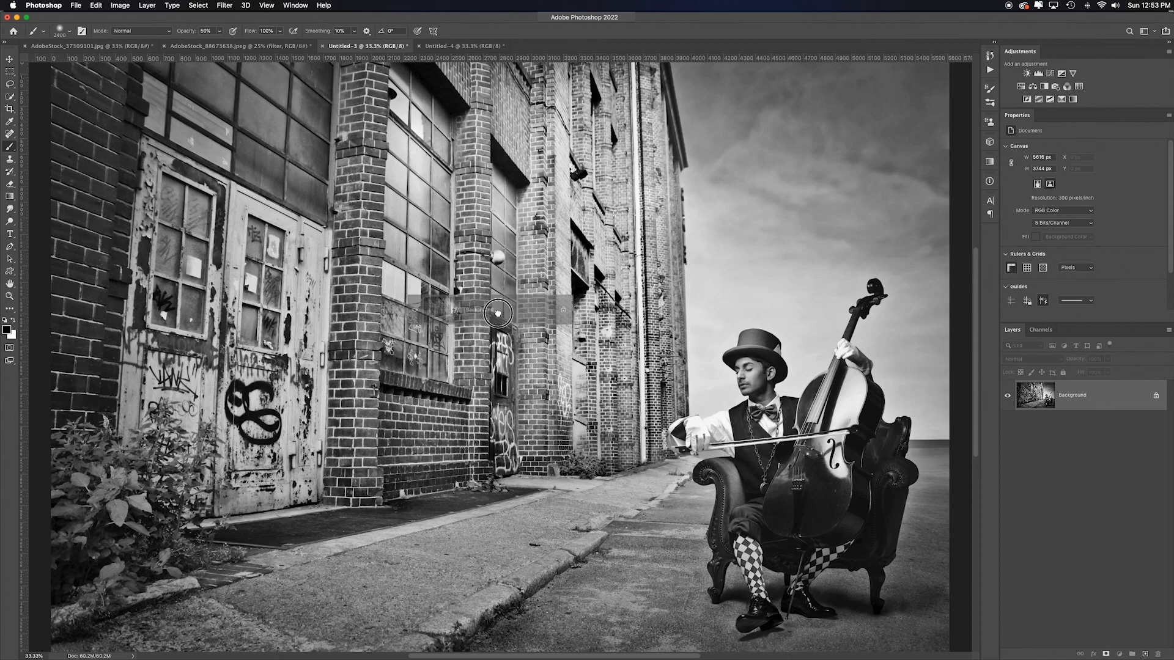
drag(498, 313, 497, 313)
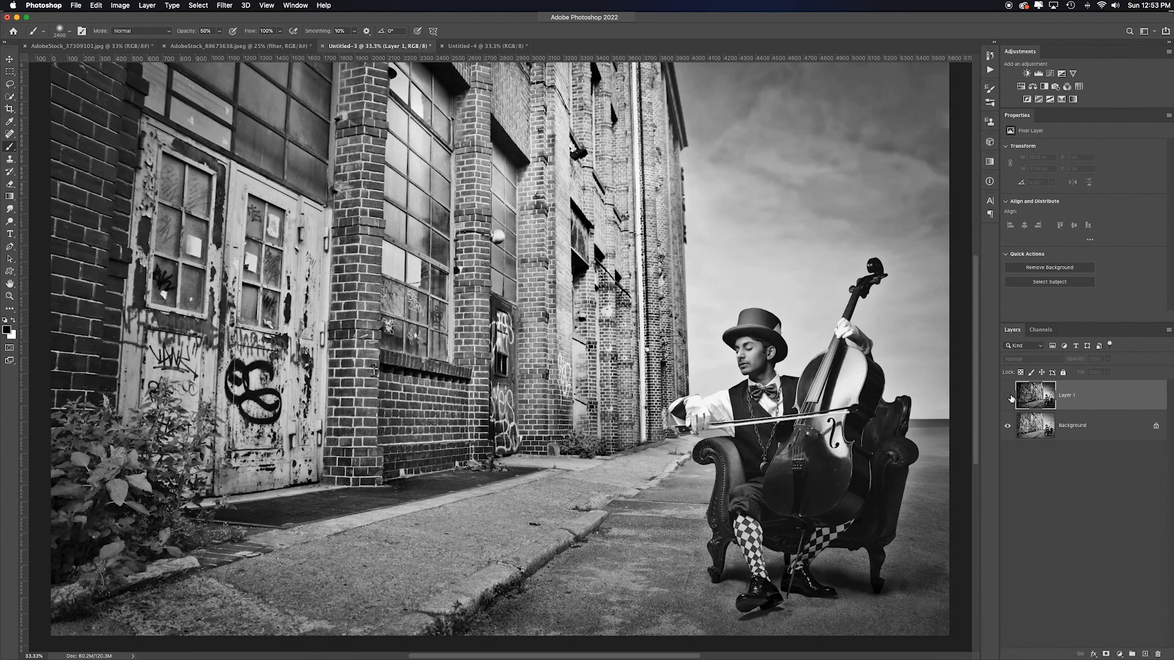
click(1008, 395)
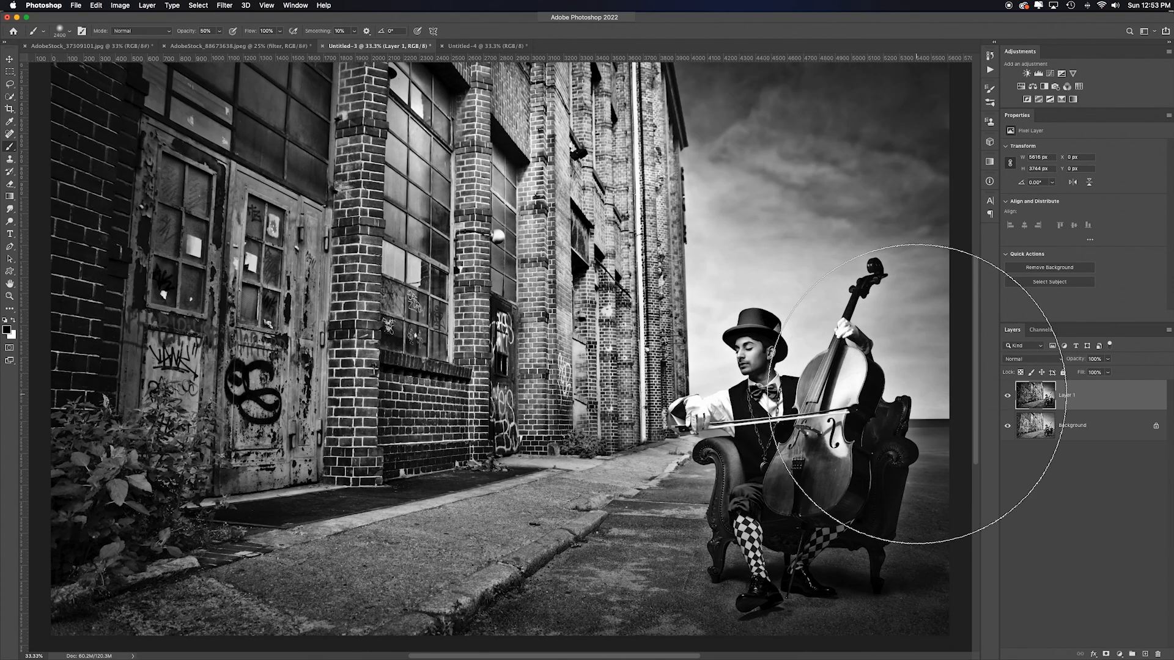
Add a layer mask to Layer 1 and paint black on it over the cellist with a large soft brush
click(1105, 654)
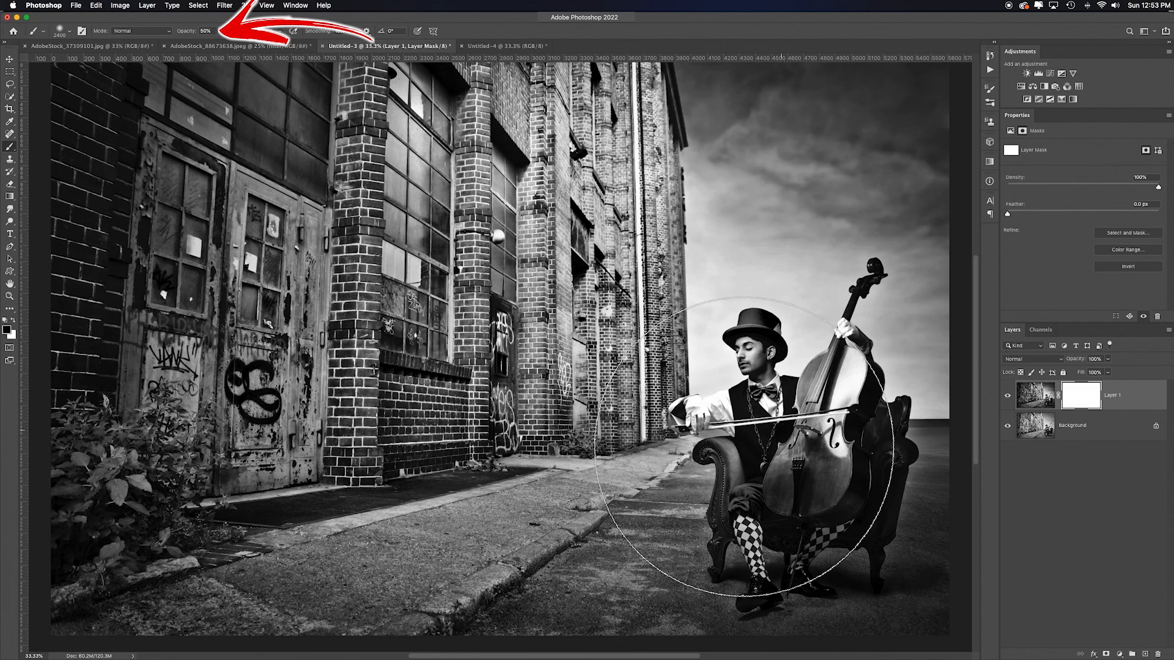
mouse_move(792, 461)
mouse_down()
mouse_move(813, 483)
mouse_move(826, 394)
mouse_move(761, 471)
mouse_move(822, 440)
mouse_up()
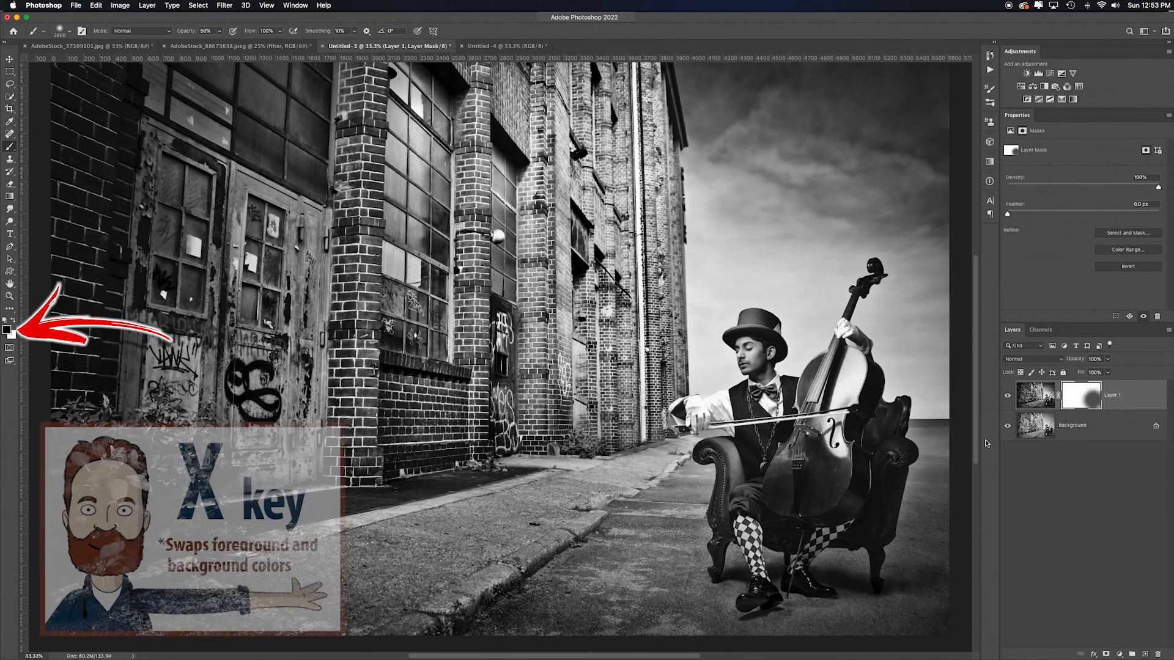
Restore part of Layer 1 by painting white on its layer mask over the cello with a brush reduced to 200 px
key(x)
key(bracketleft)
key(bracketleft)
key(bracketleft)
key(bracketleft)
key(bracketleft)
key(bracketleft)
key(bracketleft)
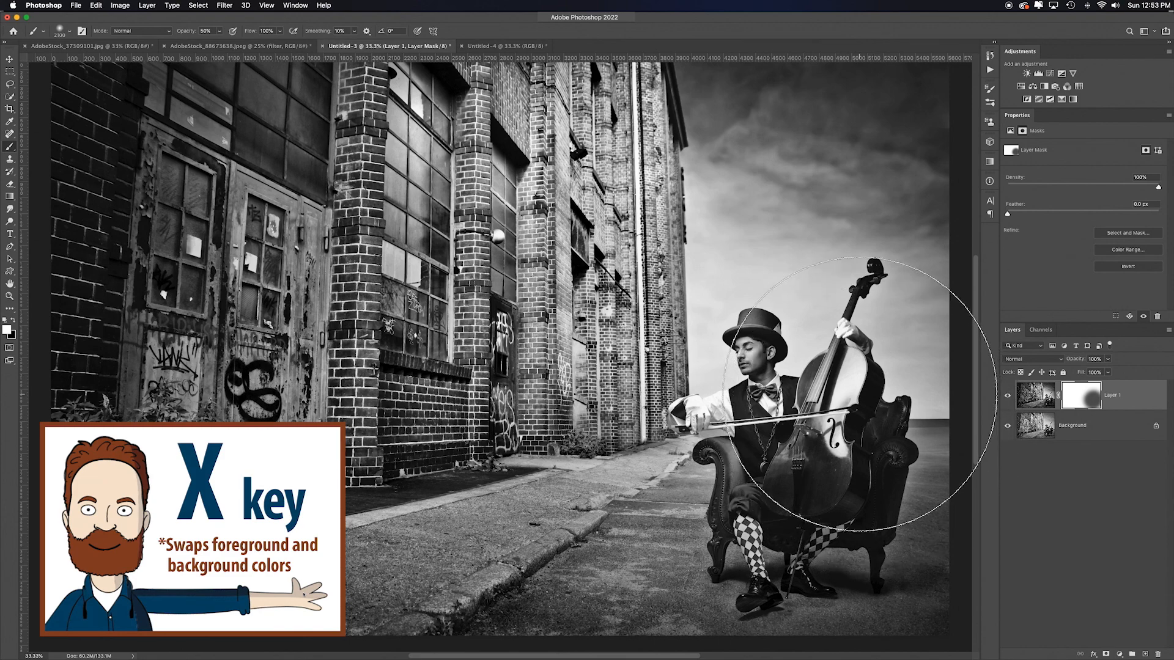
key(bracketleft)
key(bracketleft)
key(bracketleft)
key(bracketleft)
key(bracketleft)
key(bracketleft)
key(bracketleft)
key(bracketleft)
key(bracketleft)
key(bracketleft)
key(bracketleft)
key(bracketleft)
key(bracketleft)
key(bracketleft)
key(bracketleft)
key(bracketleft)
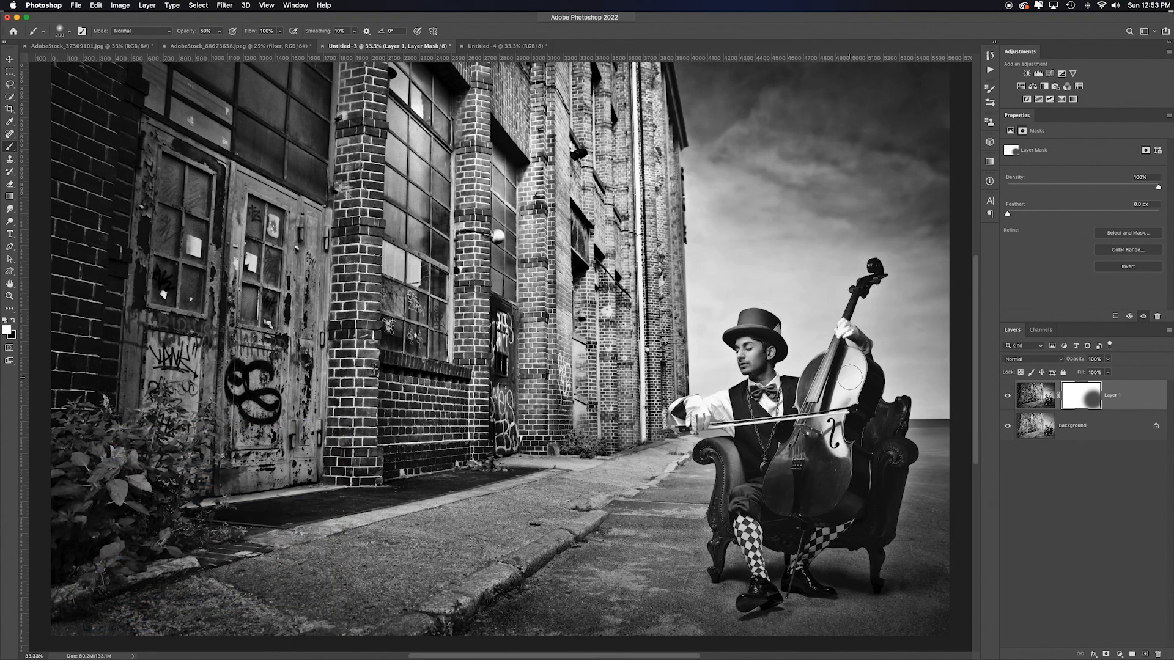
mouse_move(852, 364)
mouse_down()
mouse_move(837, 439)
mouse_move(850, 375)
mouse_up()
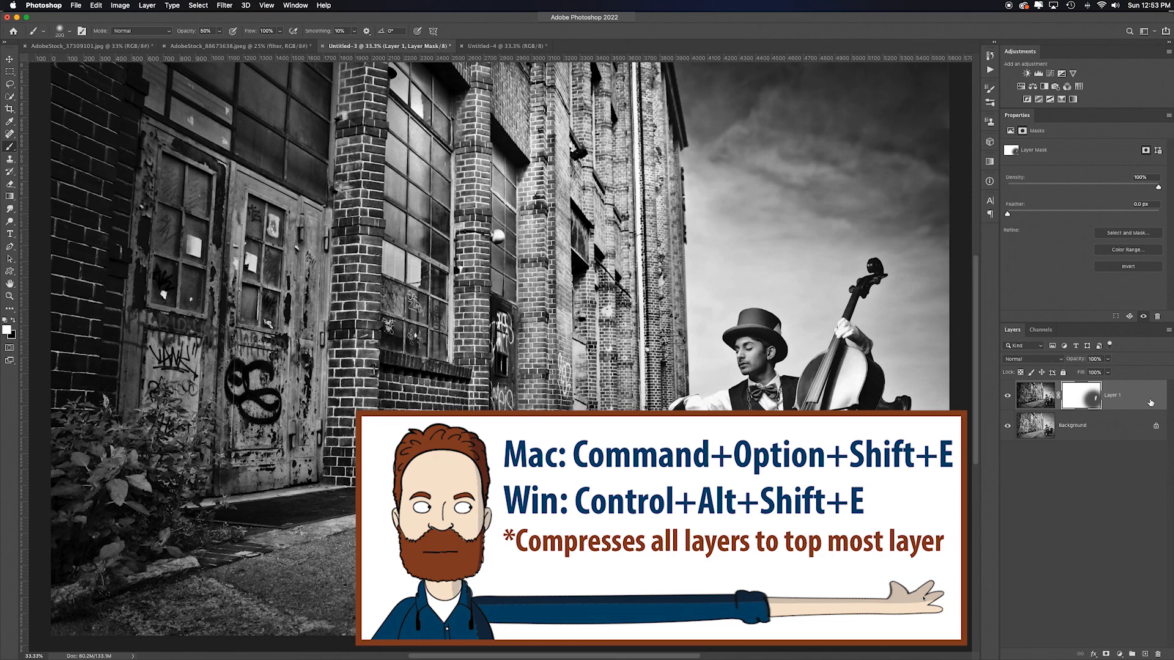
Stamp all visible layers into a new top layer and duplicate that stamped layer
key(super+alt+shift+e)
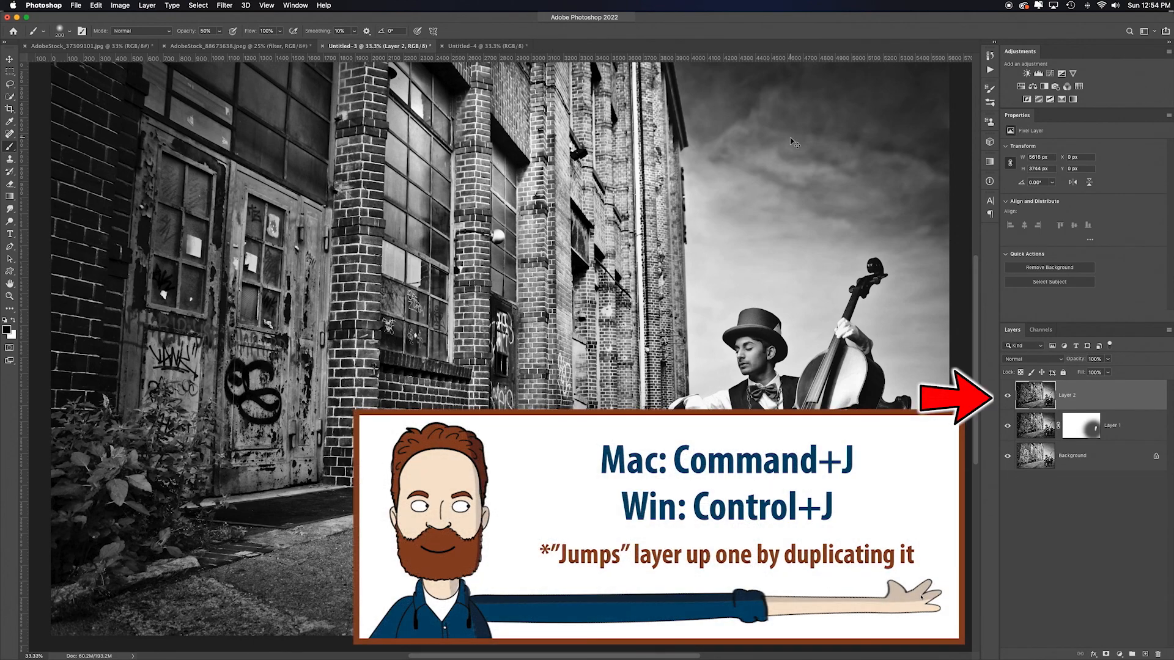
key(super+j)
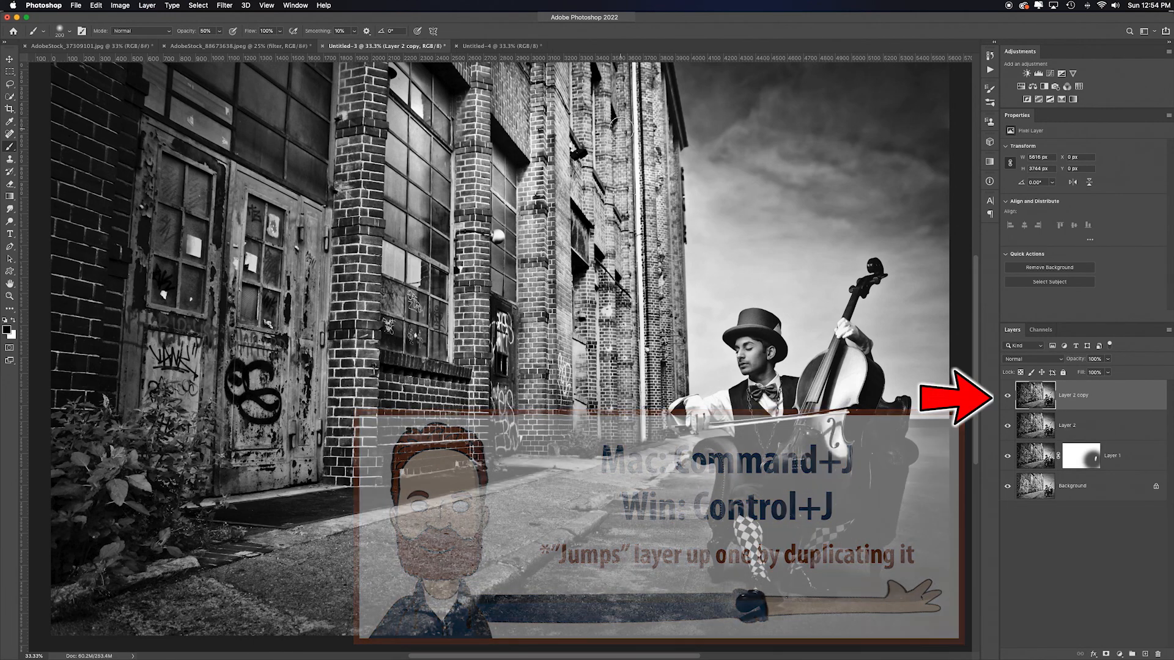
Open the Camera Raw Filter on the Layer 2 copy and set Clarity to +49 and Dehaze to +42
click(224, 6)
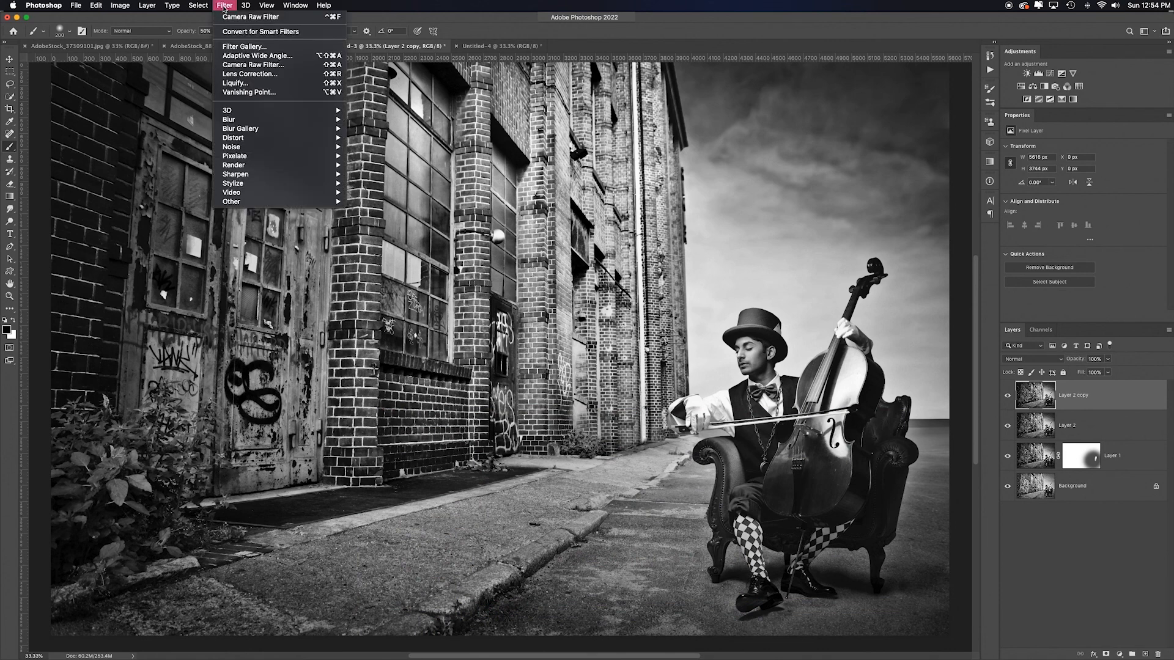
click(284, 65)
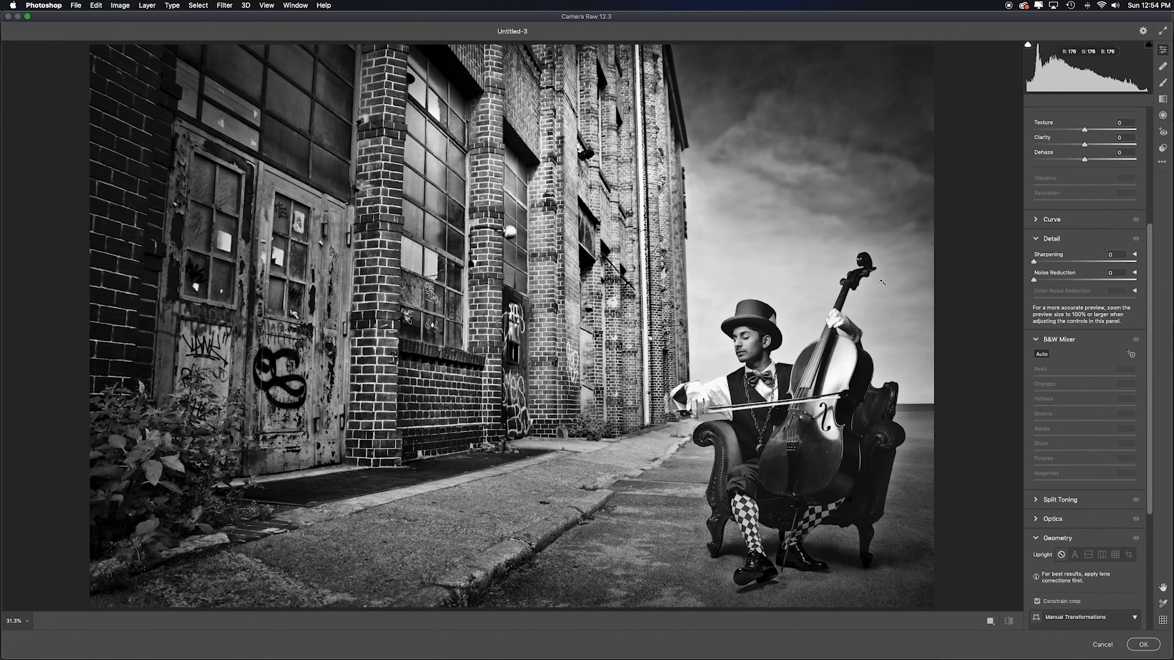
scroll(1055, 270, up, 5)
drag(1084, 349, 1105, 359)
scroll(1112, 352, down, 1)
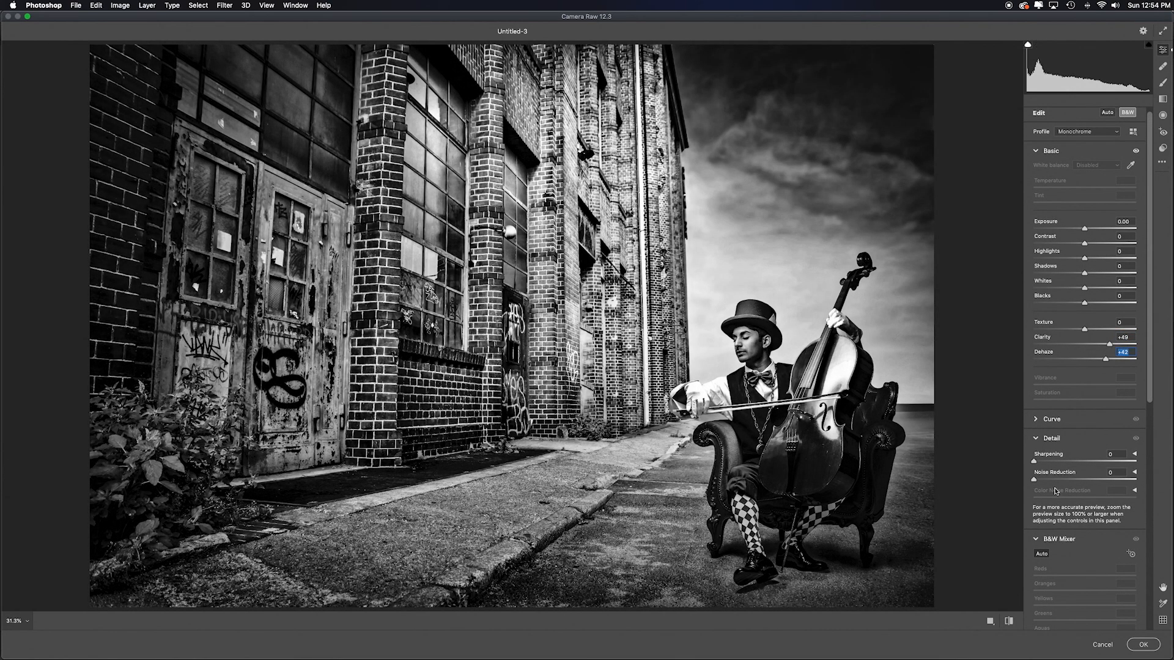
Set Vignetting to -16 and lower Highlights to -43 in Camera Raw, and apply the filter
scroll(1054, 491, down, 1)
click(1036, 425)
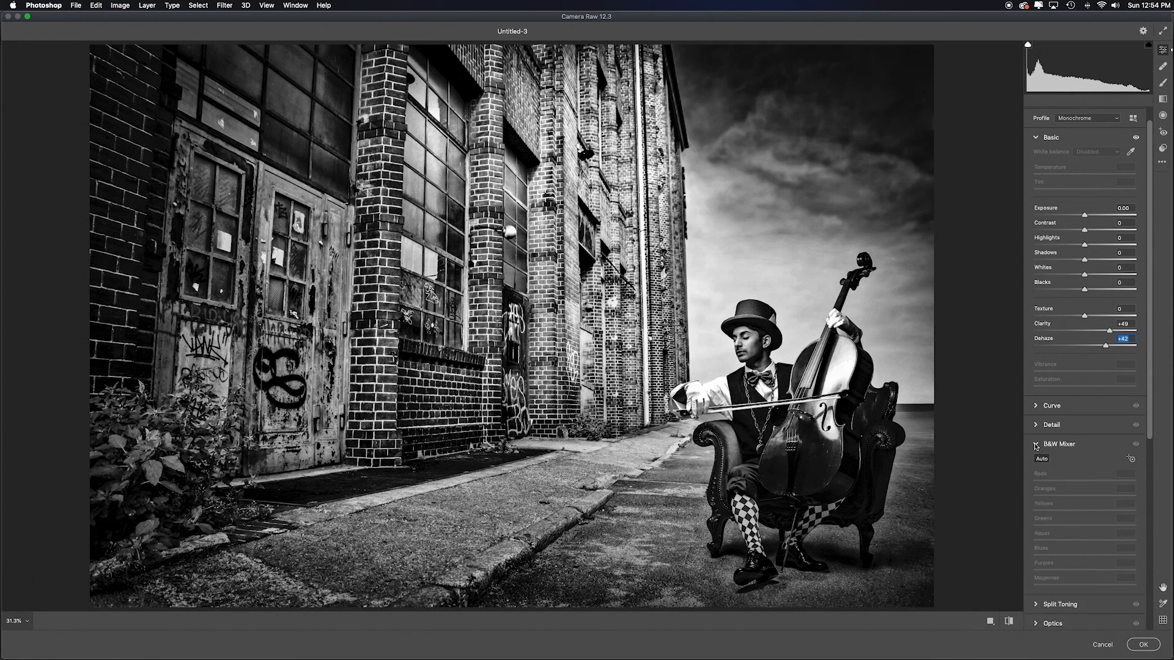
click(1035, 445)
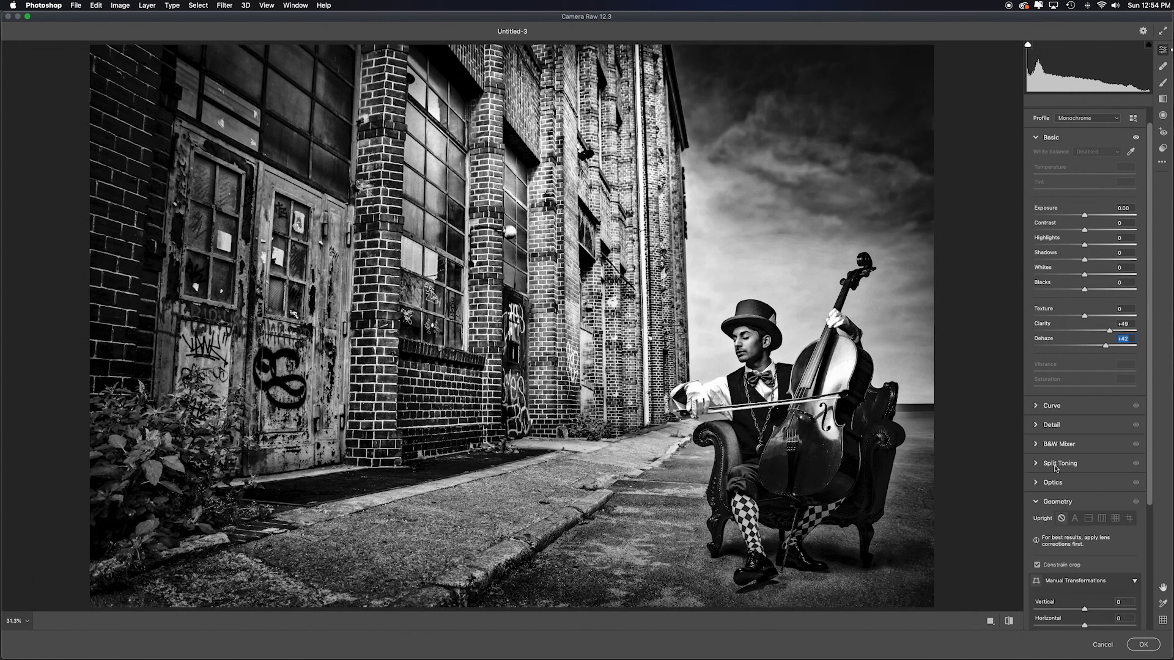
click(1037, 502)
drag(1089, 584, 1075, 581)
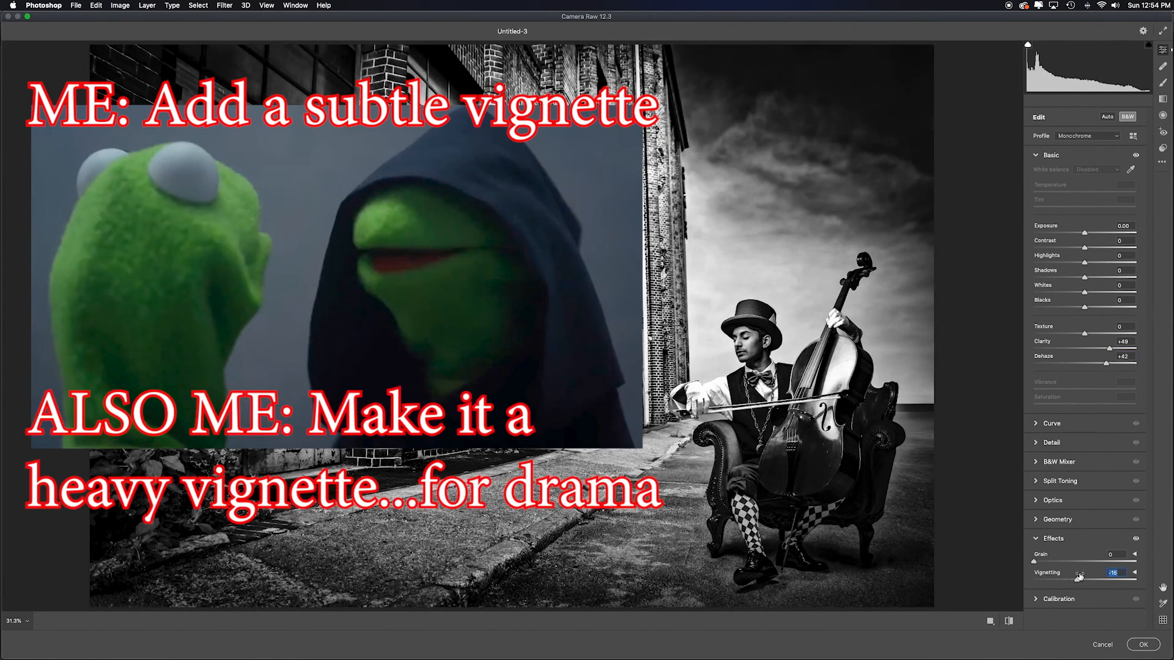
drag(1085, 263, 1062, 263)
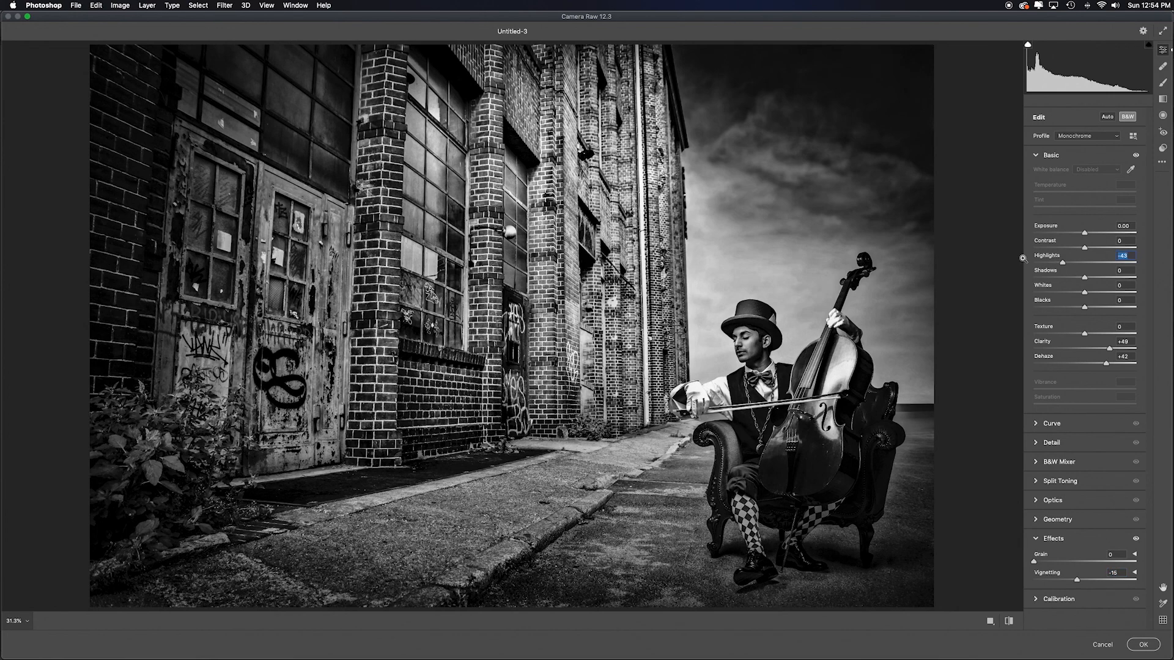
click(1142, 644)
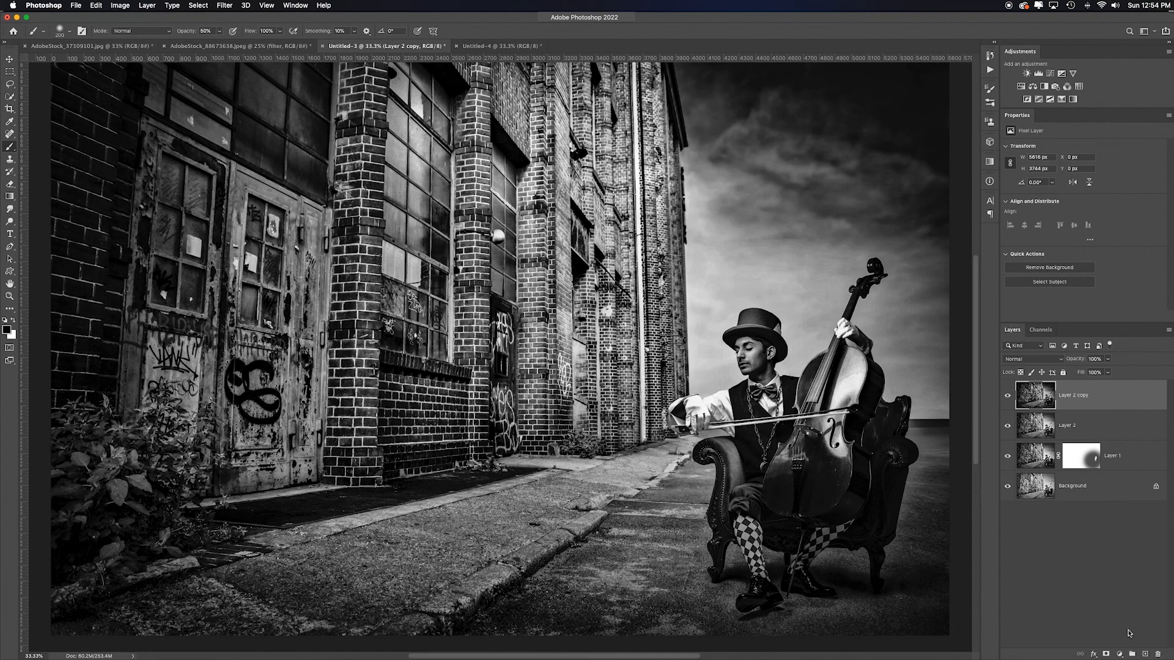
Add a new empty layer above Layer 2 copy and set its blend mode to Soft Light
click(1145, 654)
click(1031, 359)
click(1028, 474)
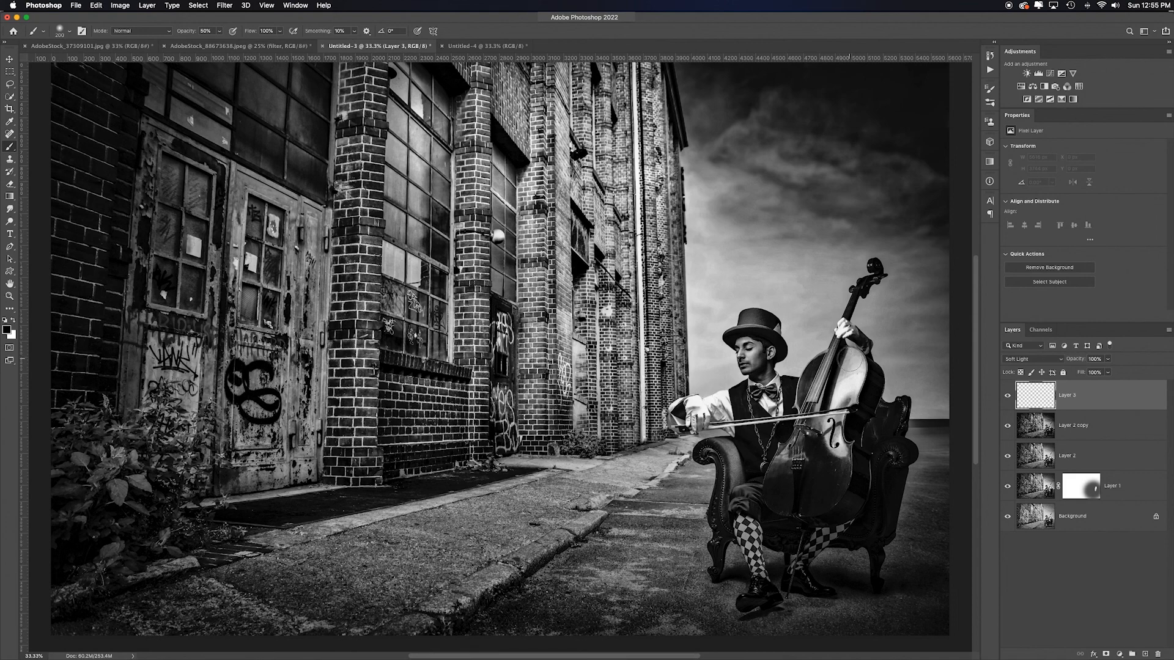
Paint white over the cellist on the Soft Light layer with a soft brush enlarged to 2400 px
click(751, 384)
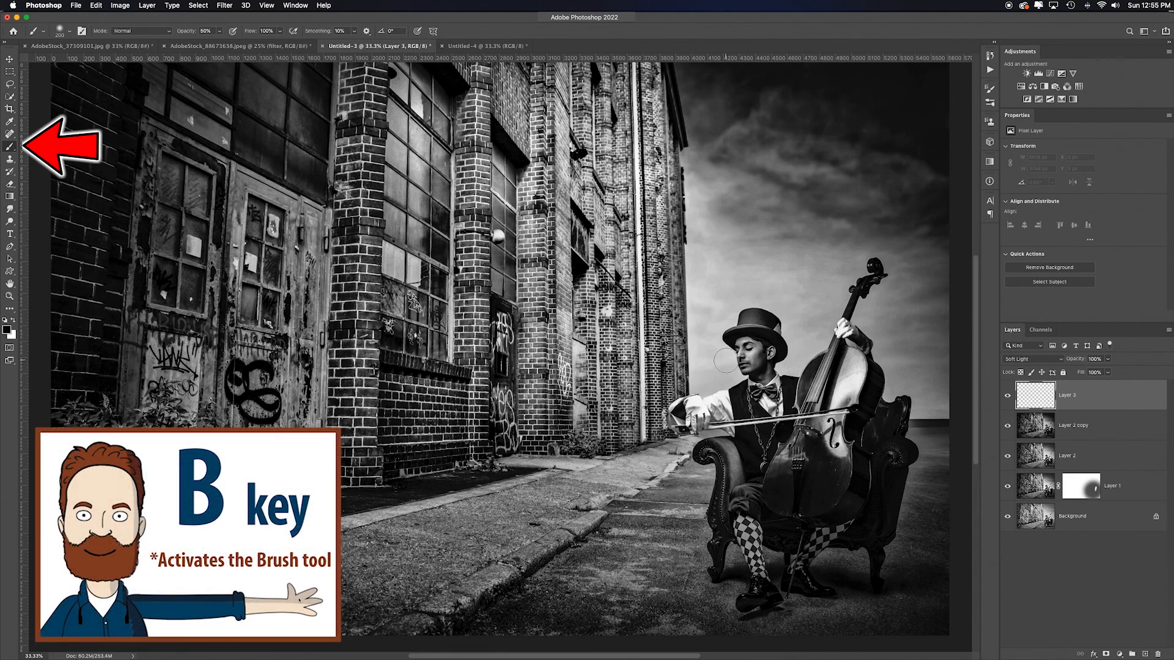
key(x)
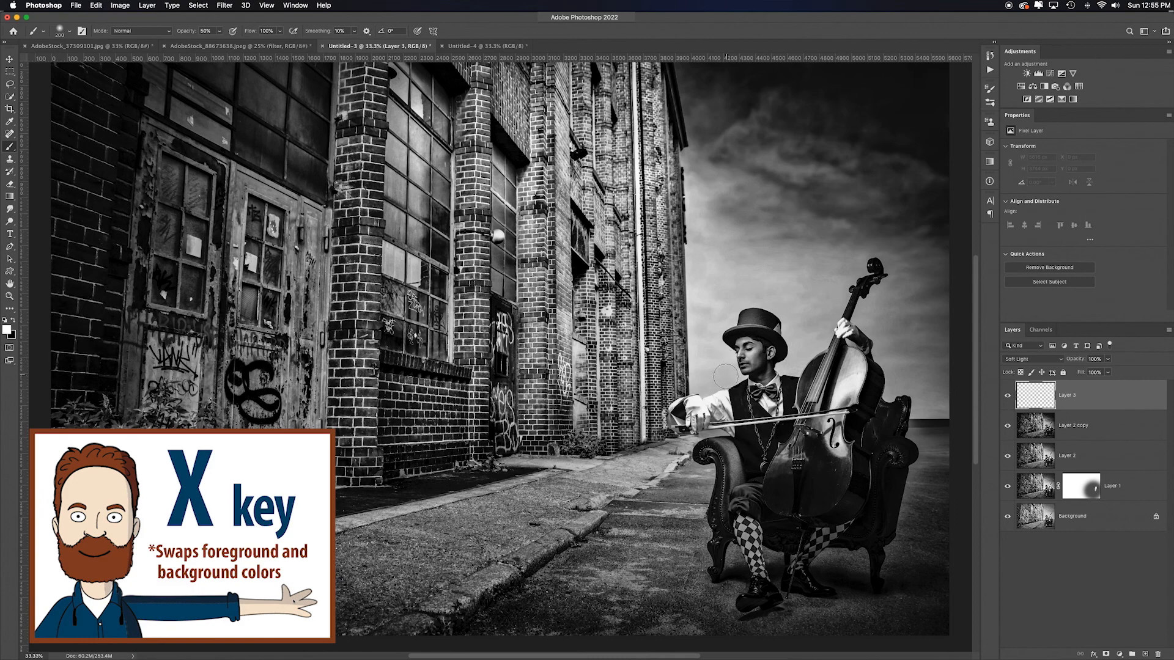
key(bracketright)
key(bracketright)
key(bracketright)
key(bracketright)
key(bracketright)
key(bracketright)
key(bracketright)
key(bracketright)
key(bracketright)
key(bracketright)
key(bracketright)
key(bracketright)
key(bracketright)
key(bracketright)
key(bracketright)
key(bracketright)
key(bracketright)
key(bracketright)
key(bracketright)
key(bracketright)
key(bracketright)
key(bracketright)
key(bracketright)
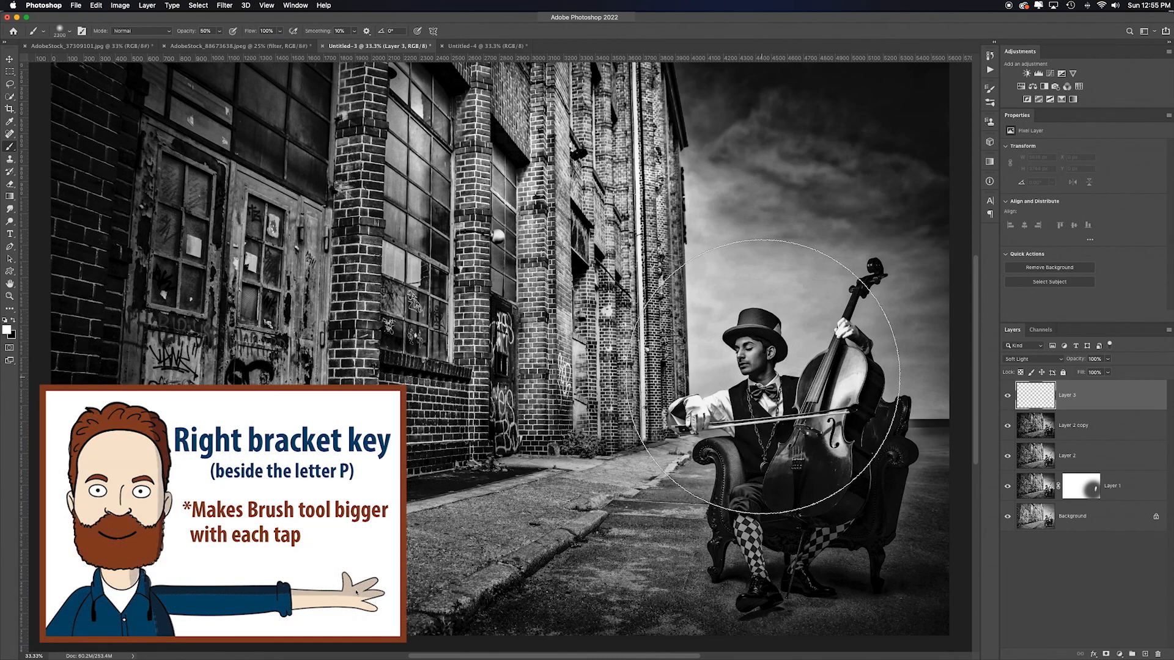
click(766, 364)
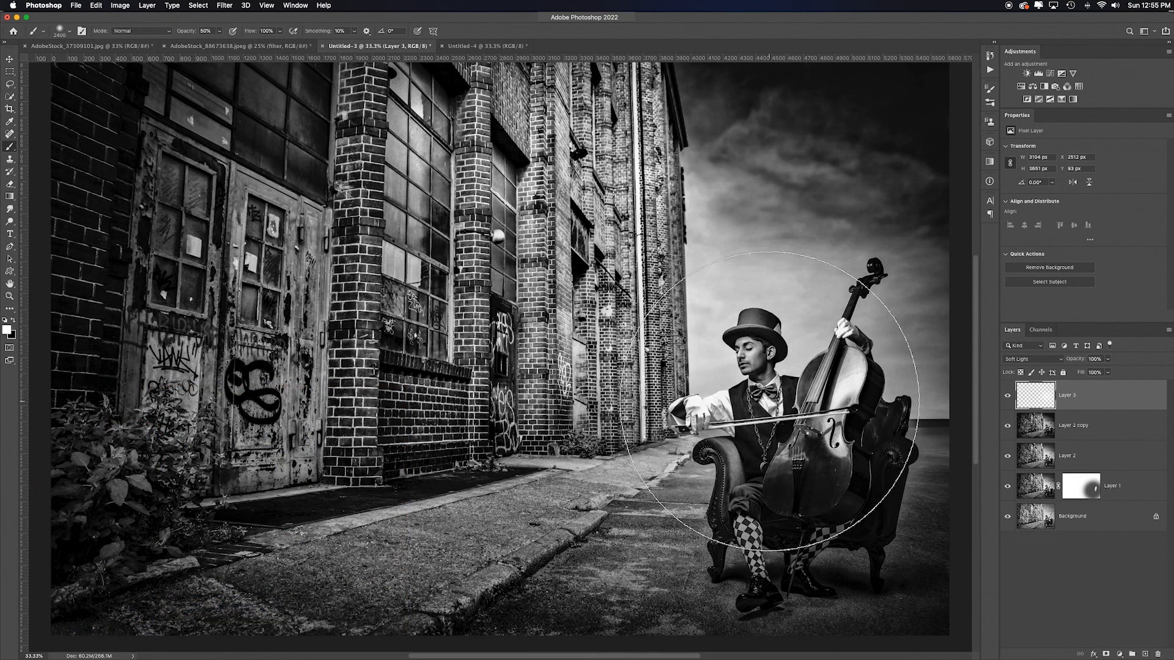
click(738, 401)
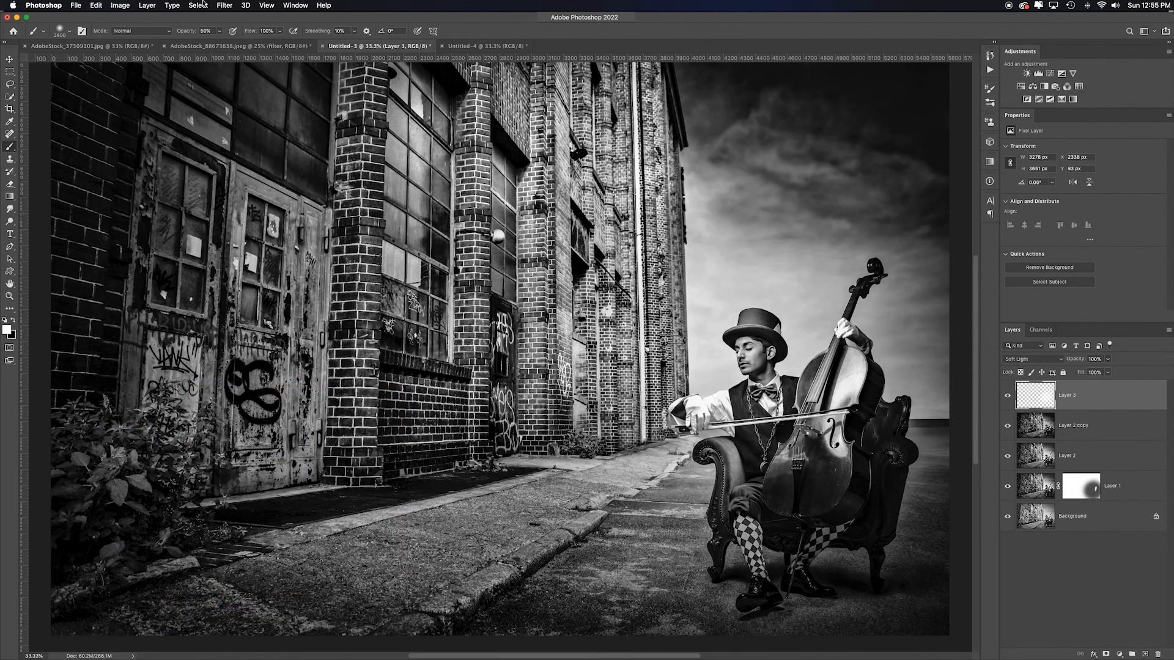
Fade the last brush stroke to 23% opacity in Normal mode
click(98, 6)
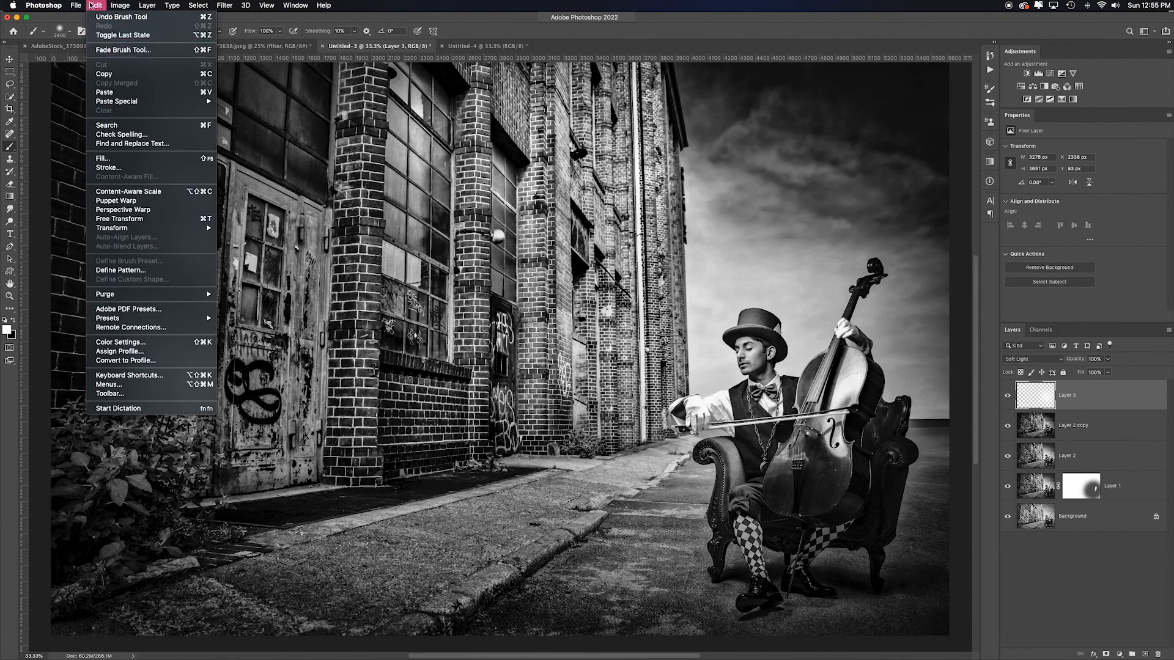
click(146, 51)
drag(591, 235, 570, 234)
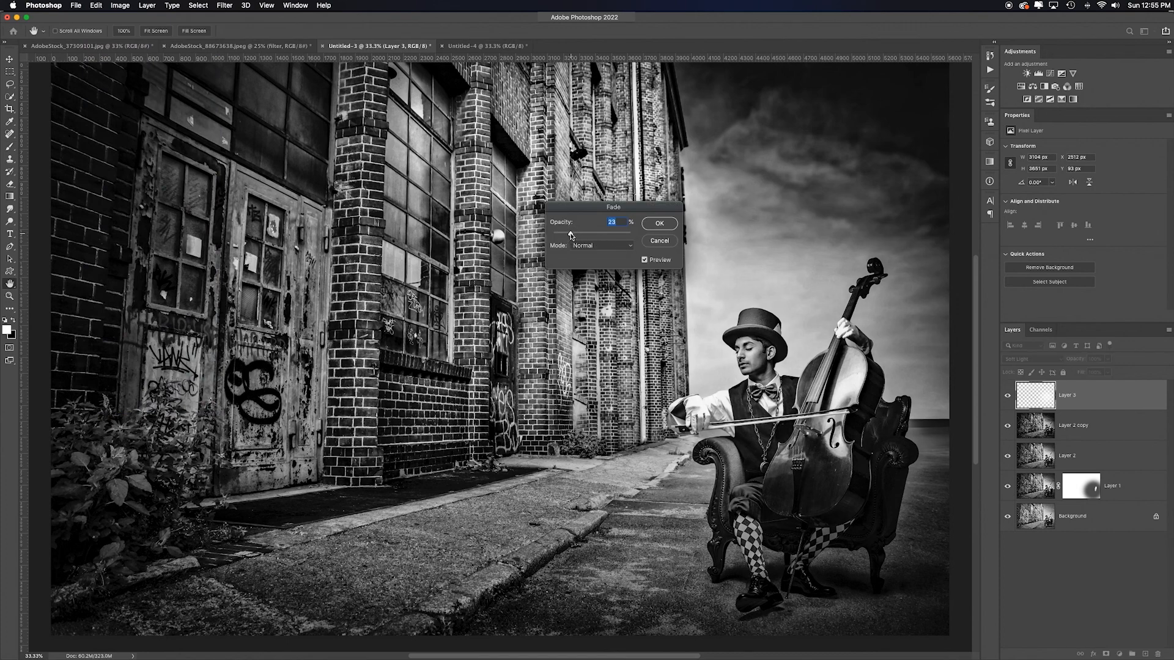
key(Return)
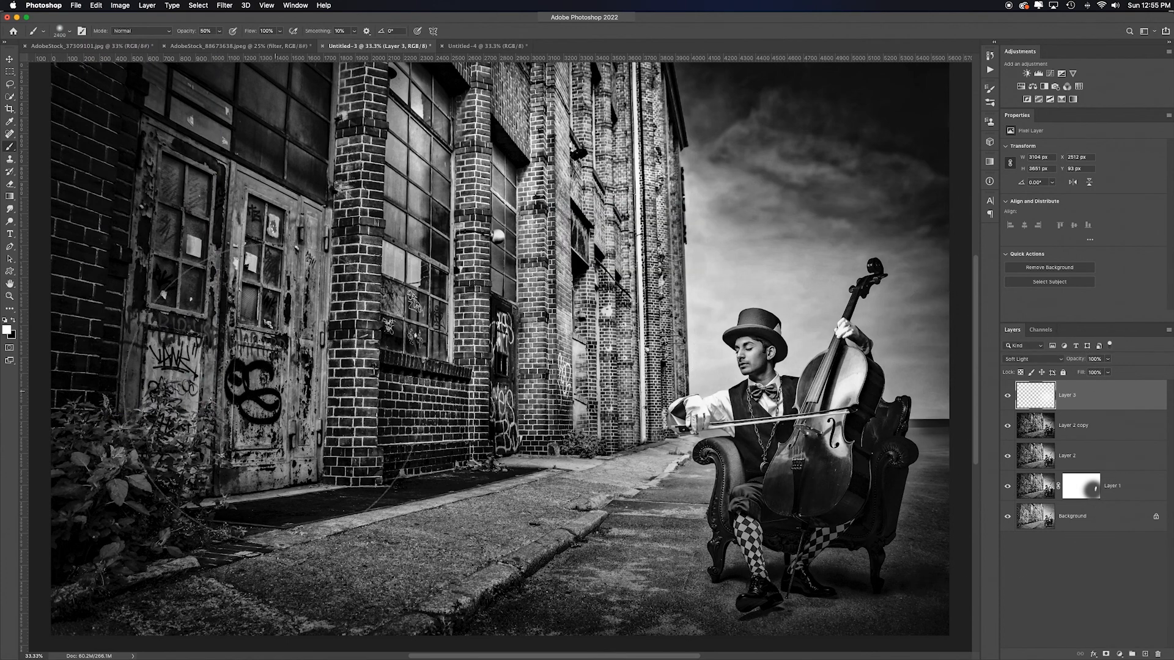
Dab white over the old doors with the large soft brush and reduce the brush size to 1400 px
click(271, 321)
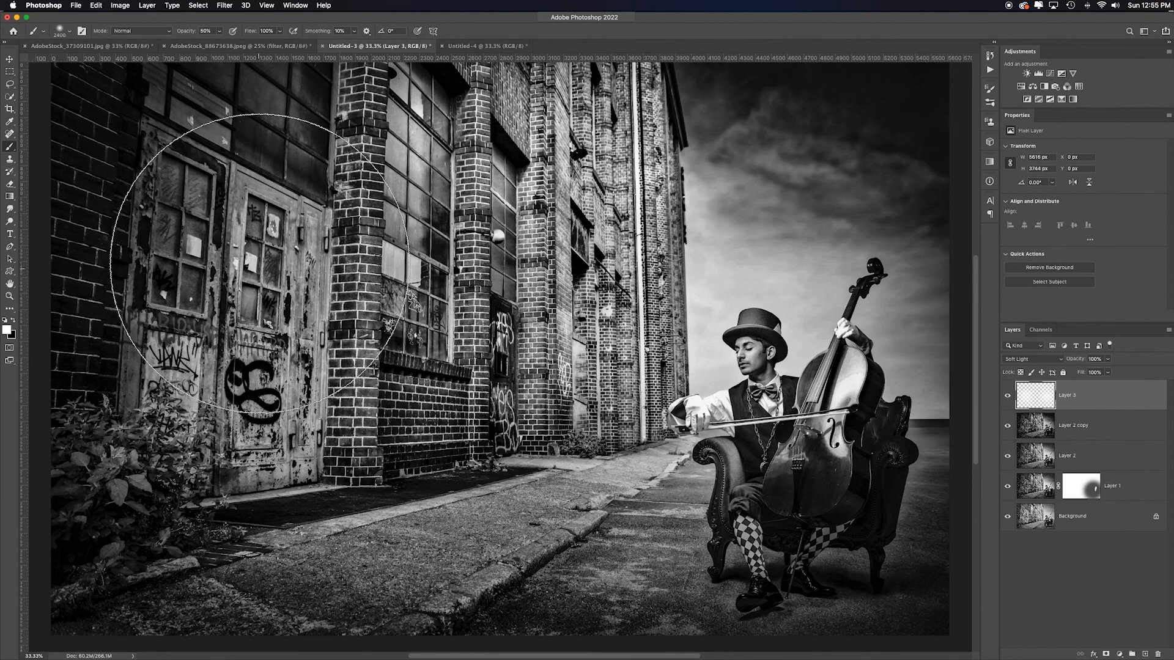
click(257, 248)
key(bracketleft)
key(bracketleft)
key(bracketleft)
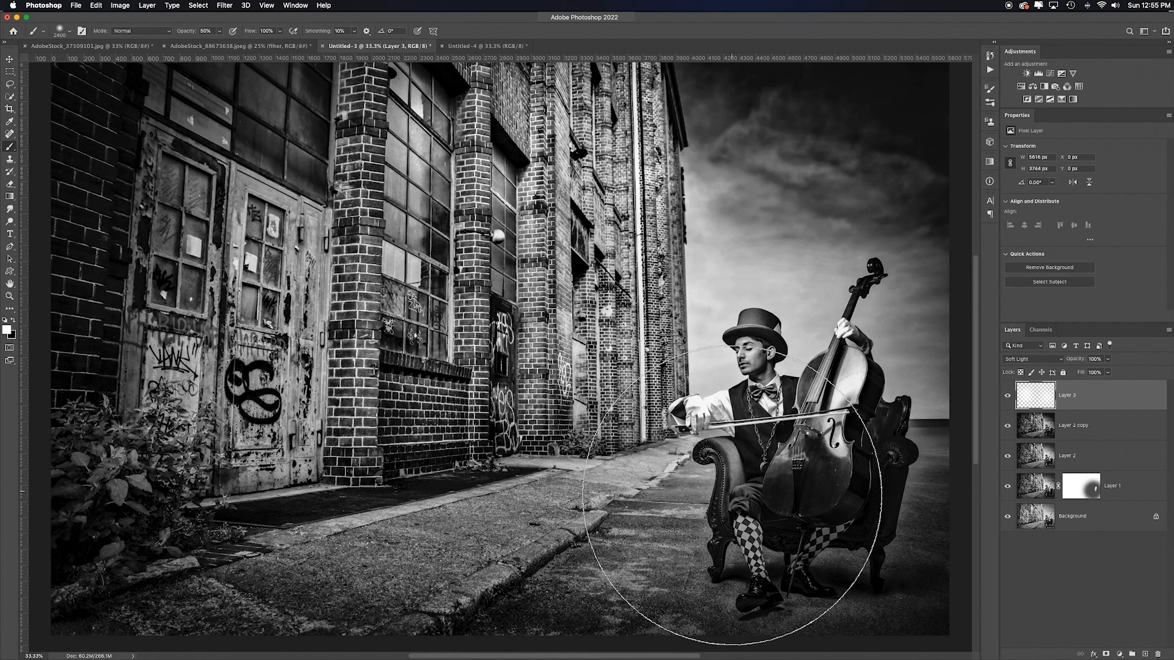
key(bracketleft)
key(bracketleft)
key(bracketleft)
key(bracketleft)
key(bracketleft)
key(bracketleft)
key(bracketleft)
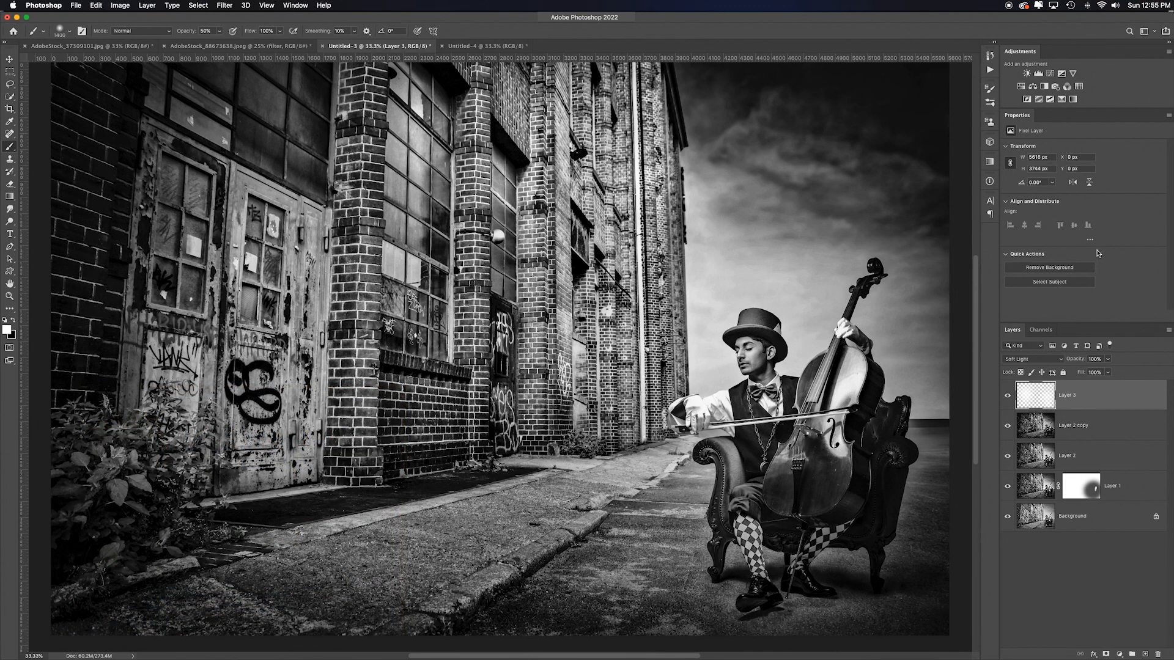
Add a colorized Hue/Saturation adjustment layer with Hue 17, Saturation 13 and slightly raised Lightness for a sepia tone
click(1020, 86)
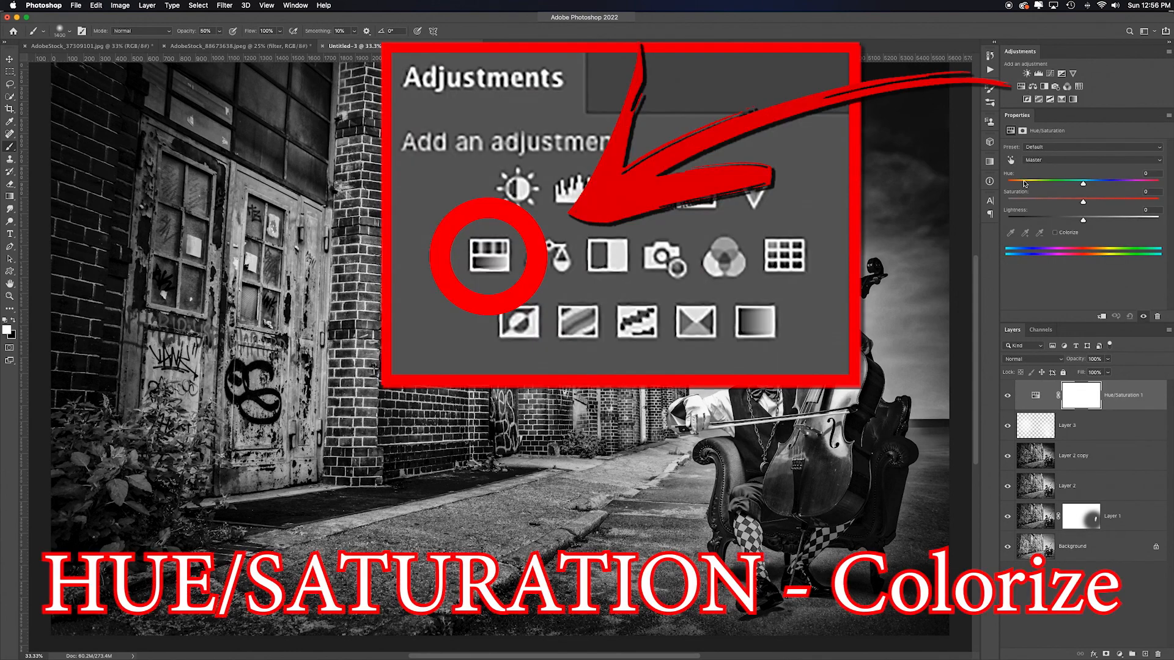
click(1055, 233)
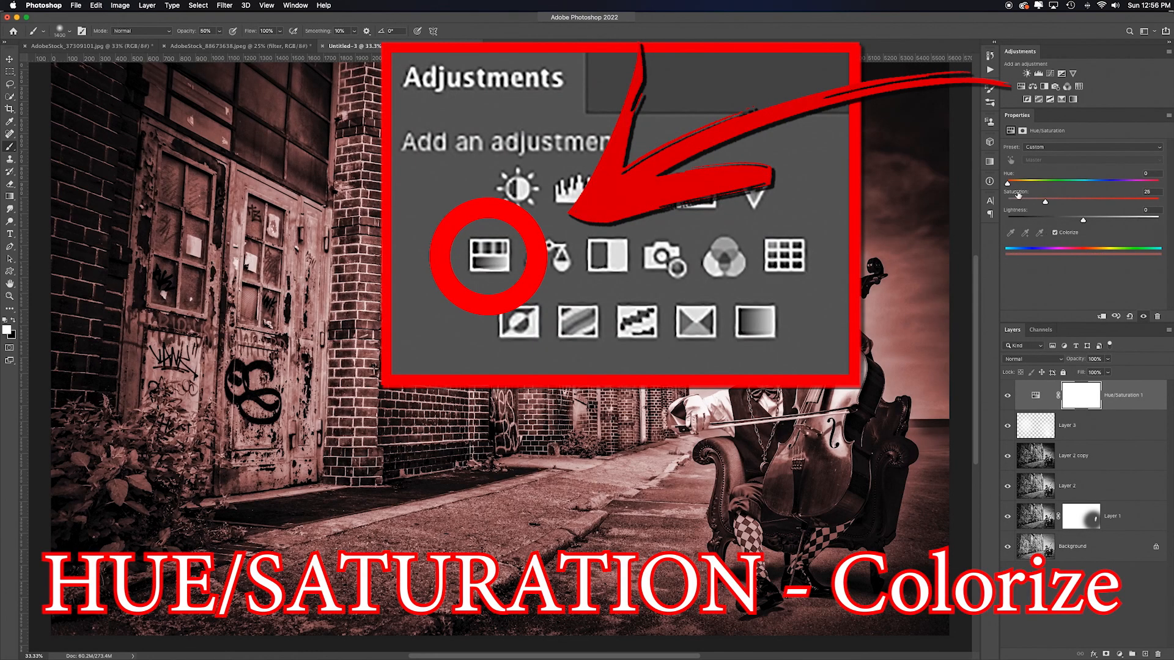
drag(1007, 185, 1012, 183)
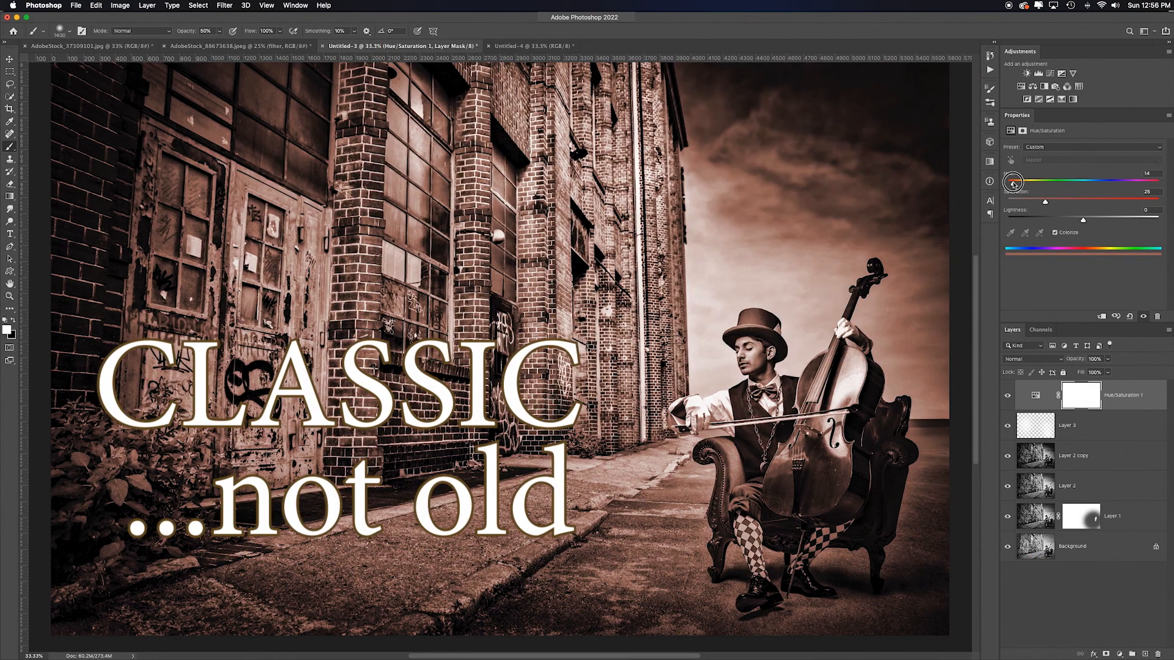
drag(1012, 184, 1086, 222)
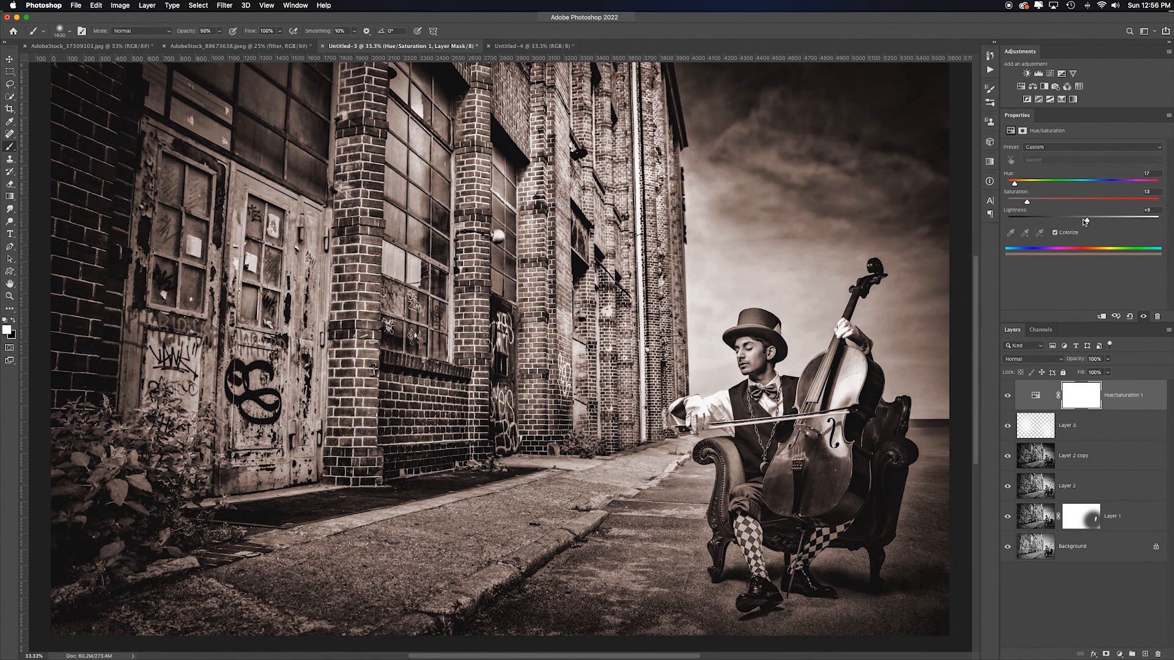
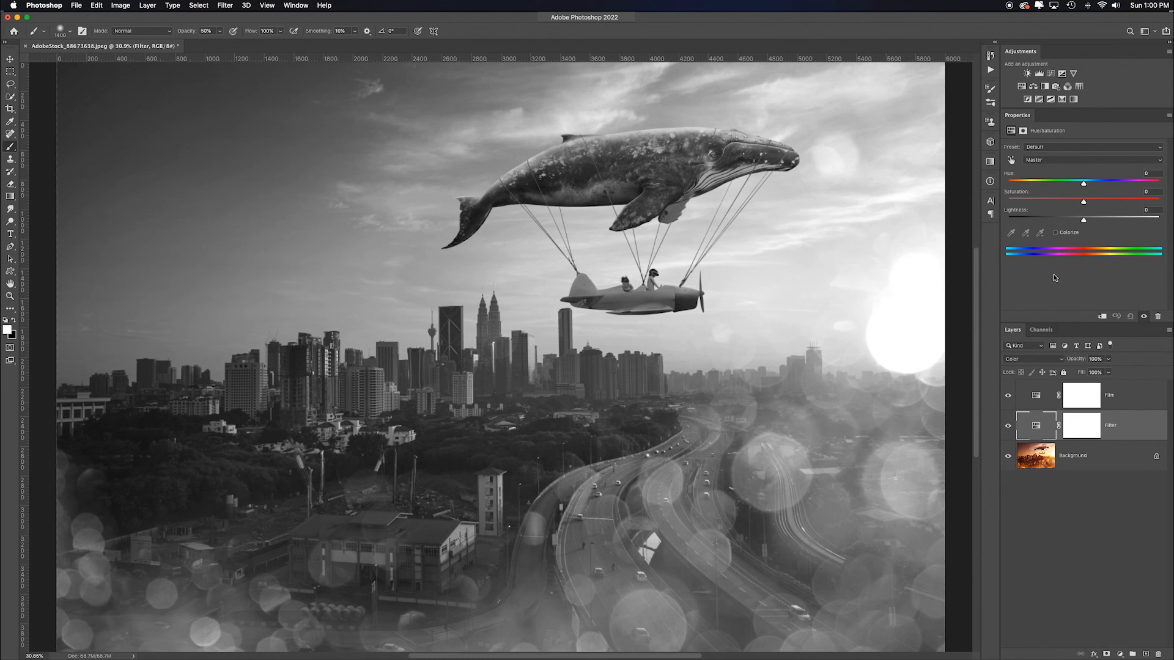
Set the Filter adjustment layer's Master Hue to -180 and Saturation to +4 in the flying whale image
drag(1083, 186, 984, 183)
click(1086, 200)
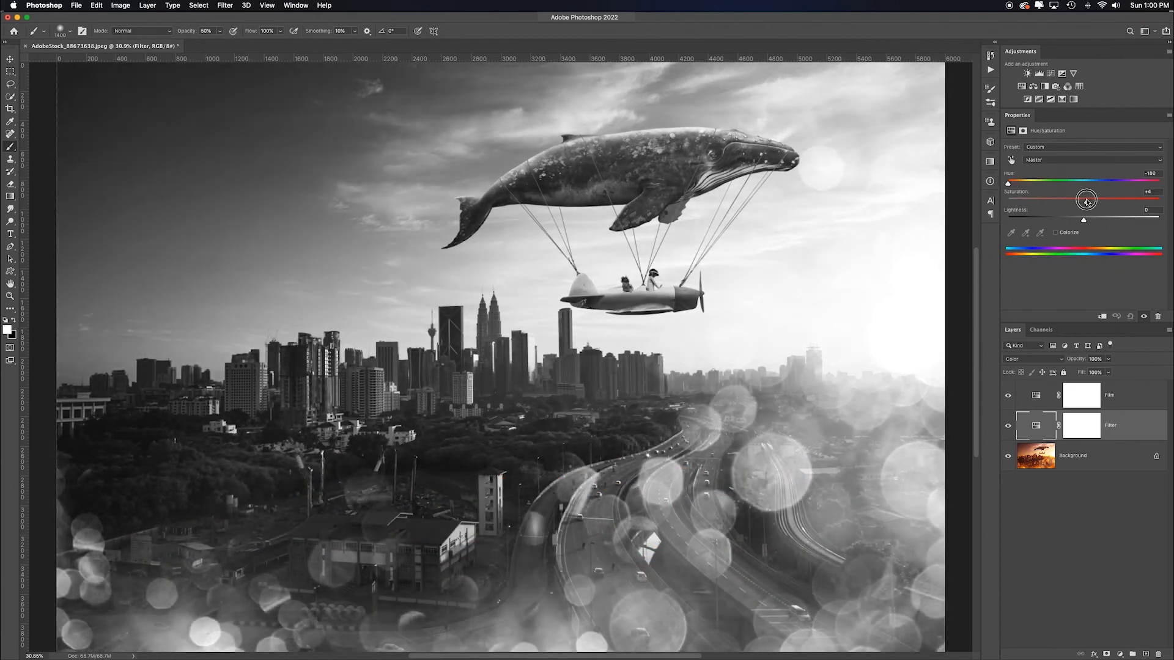
Adjust the Filter layer's individual Reds and Yellows ranges, shifting Hue to a negative value and setting the Yellows Lightness to +8
click(1067, 161)
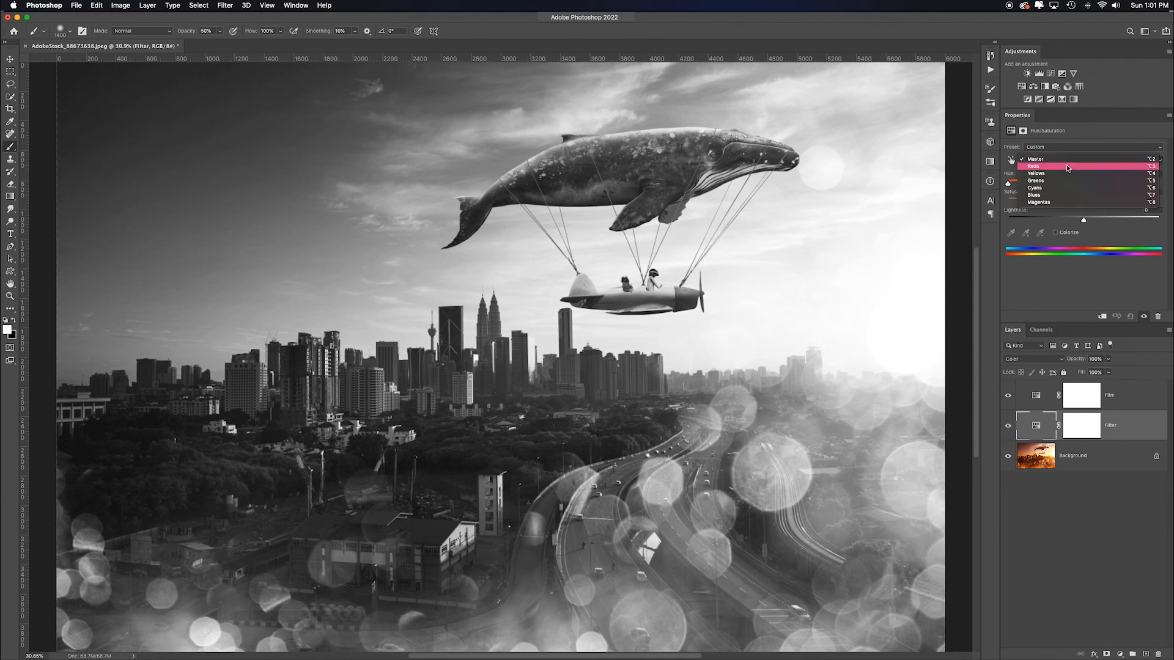
click(1067, 166)
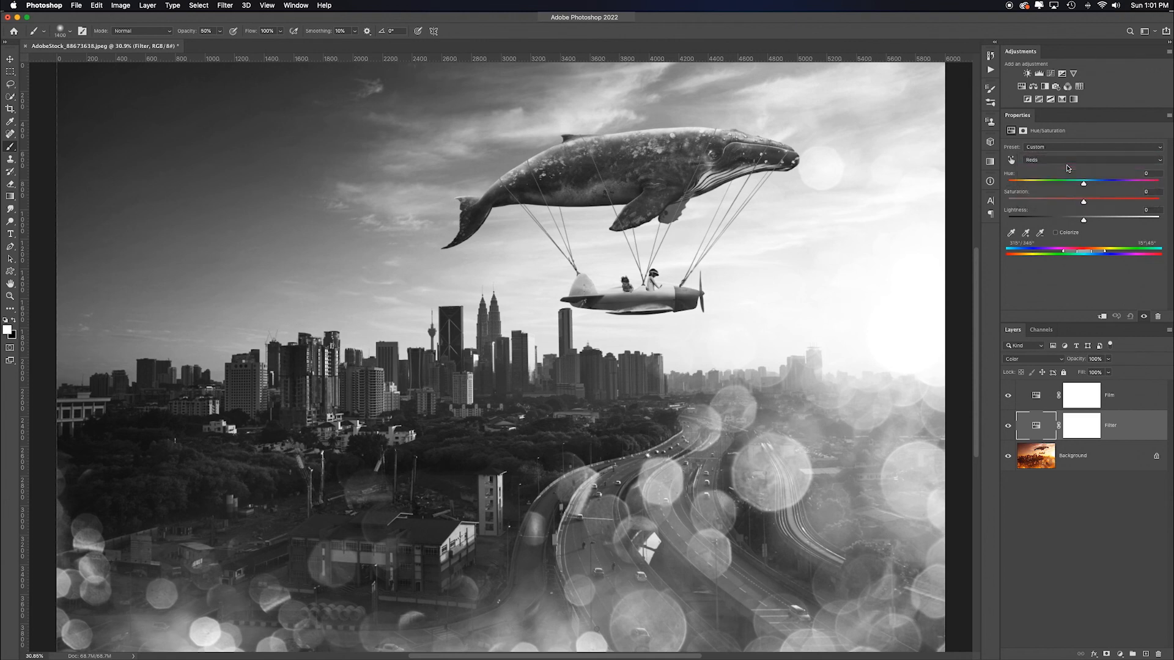
drag(1083, 182, 1033, 184)
click(1077, 161)
click(1078, 168)
drag(1083, 220, 1089, 219)
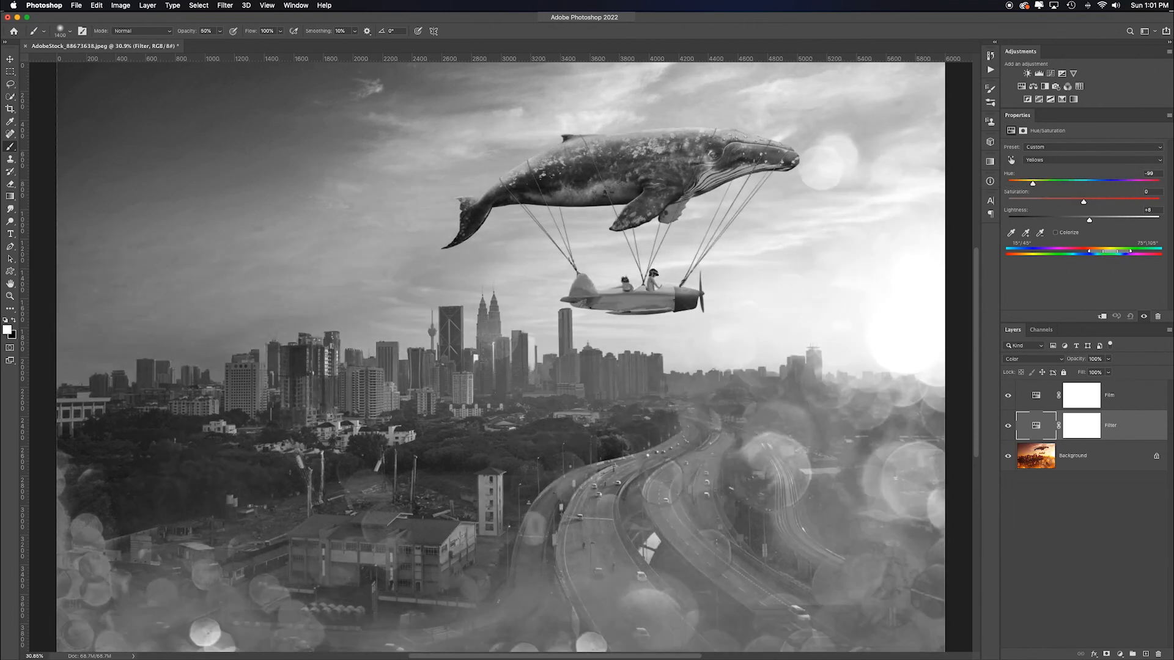
Add a Curves adjustment layer above the Film layer and sample its black point from the dark trees beside the highway
click(1153, 402)
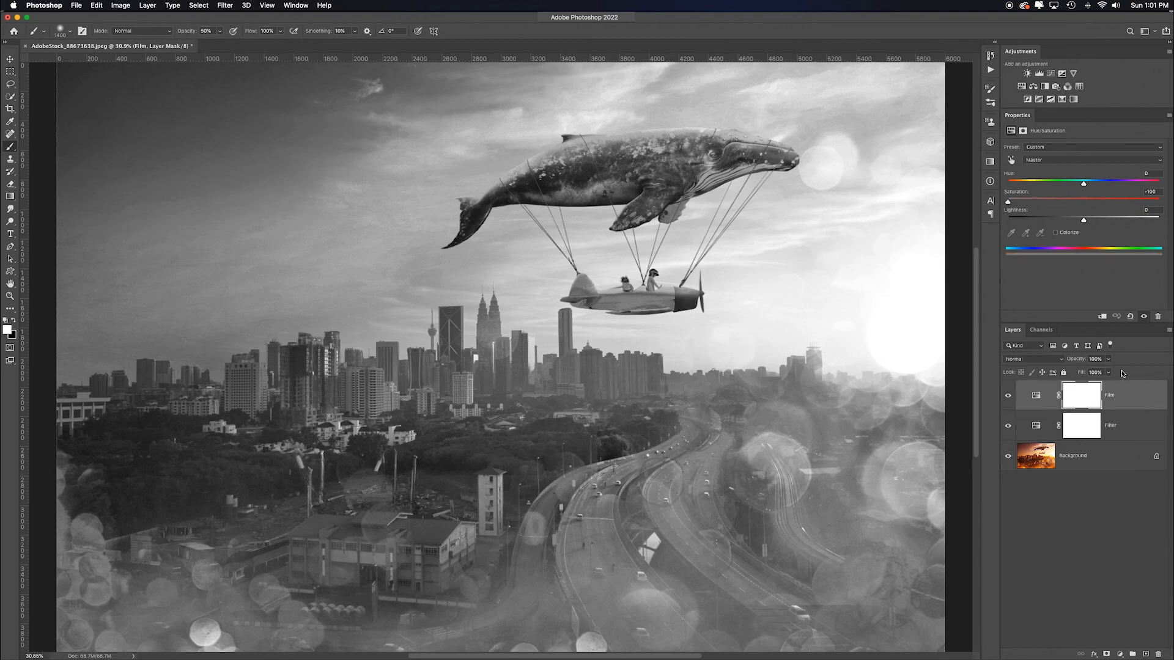
click(1050, 74)
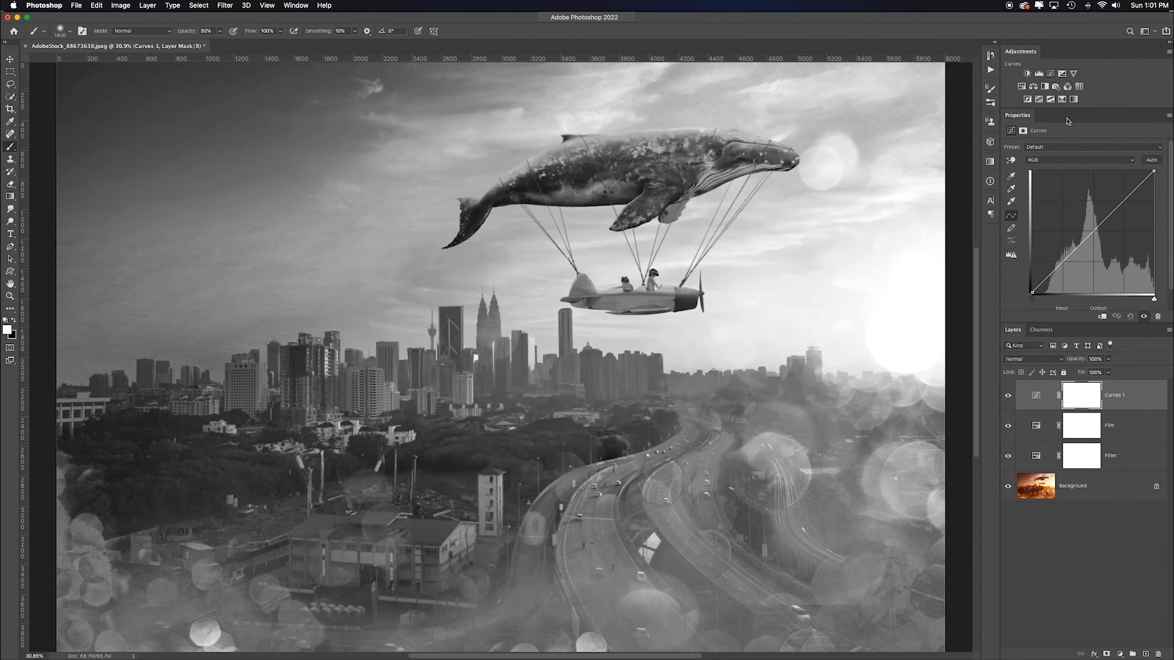
click(1011, 176)
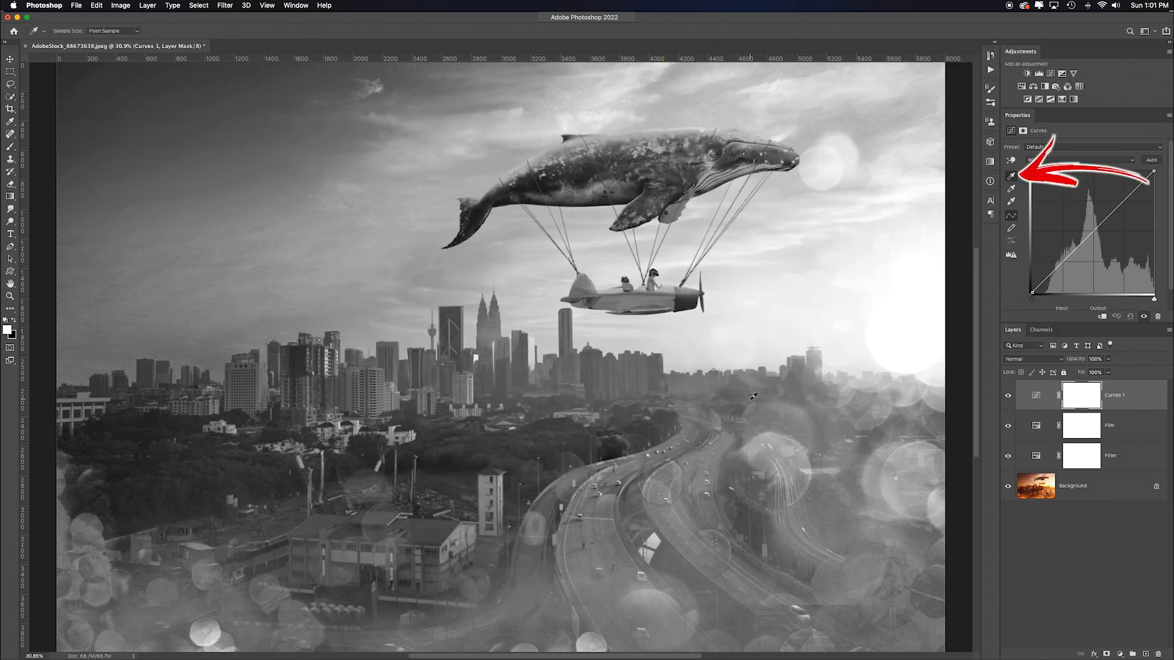
click(611, 454)
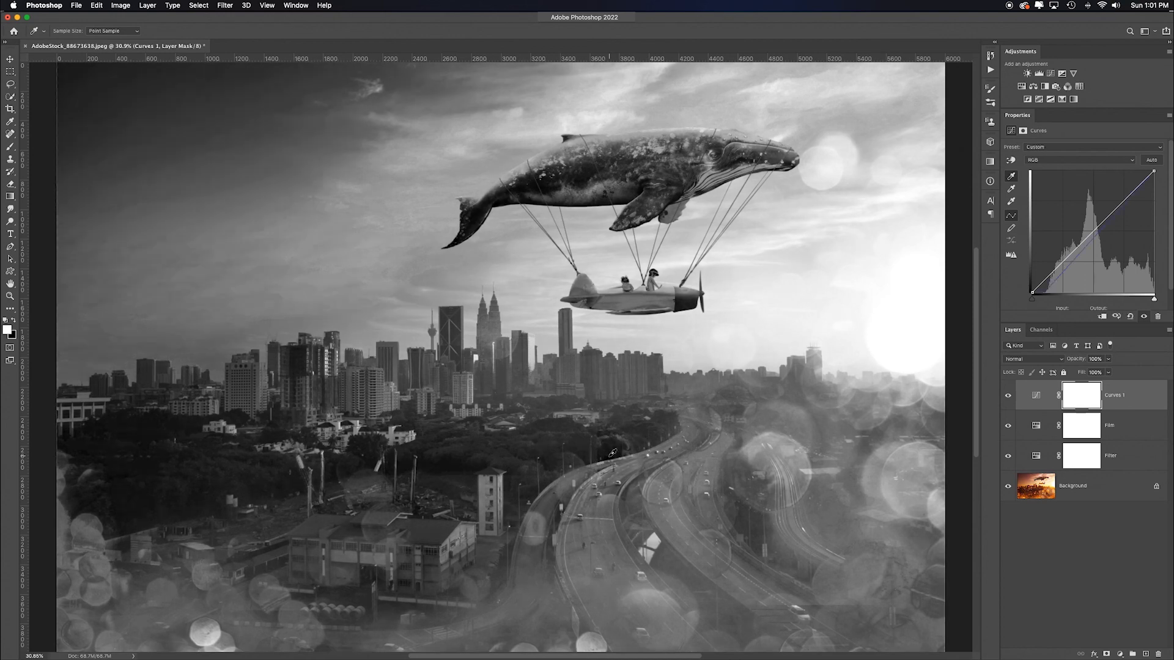
click(545, 457)
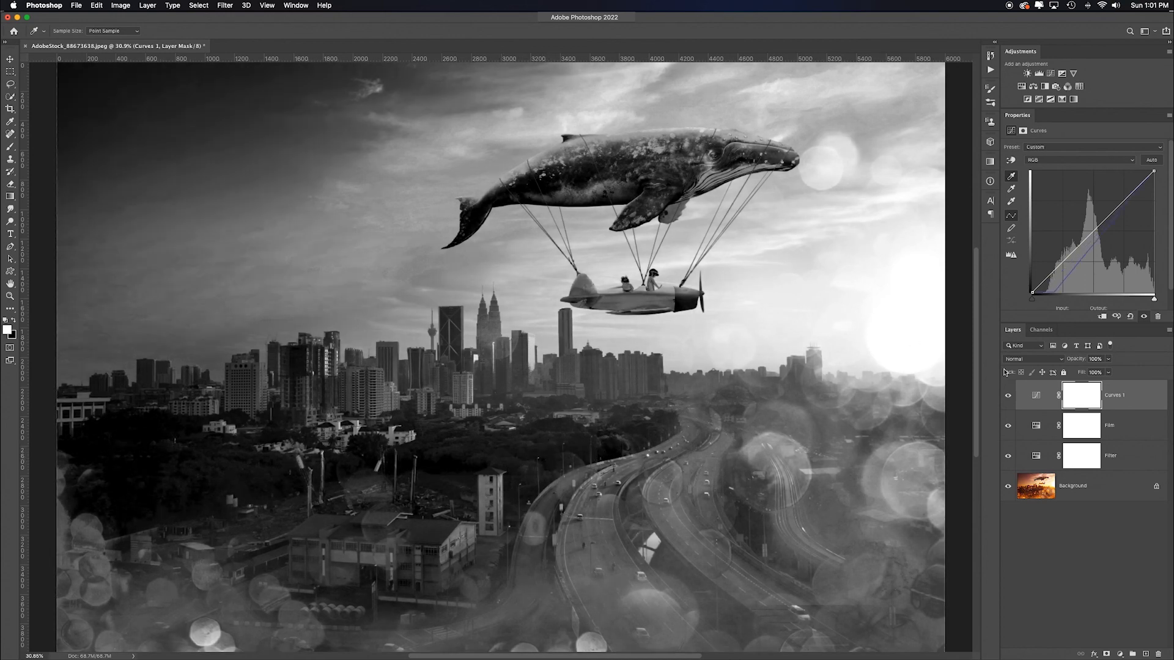
Raise the midtones and lower the shadows of the Curves layer to form an S-curve
click(1095, 233)
drag(1096, 233, 1093, 216)
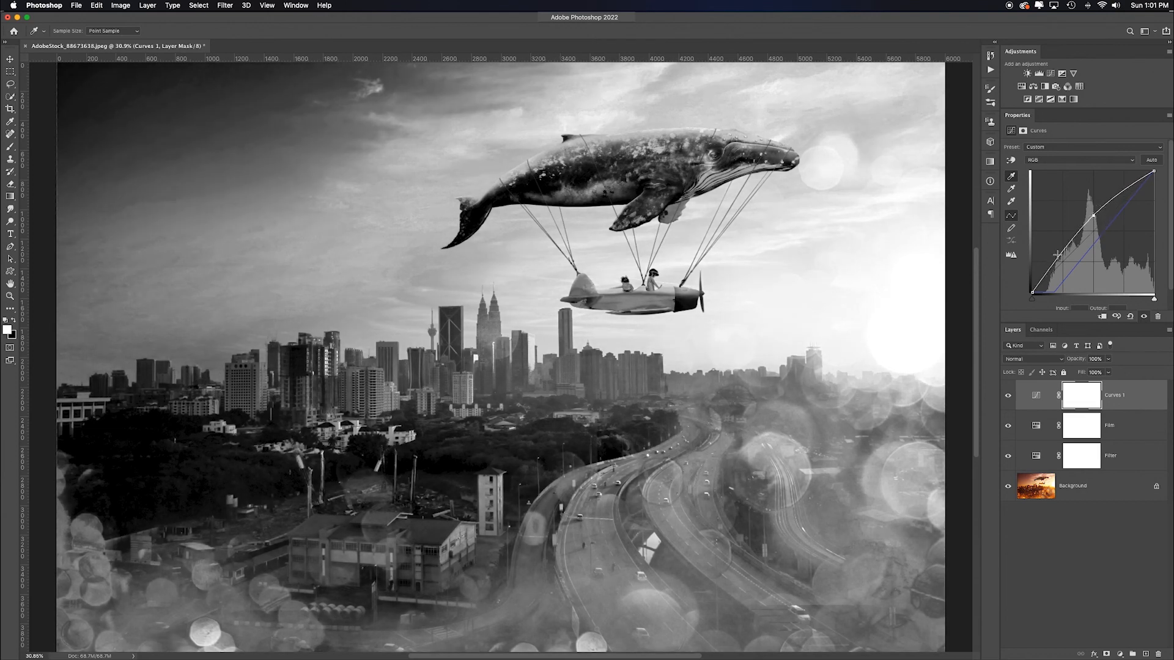
drag(1057, 255, 1063, 265)
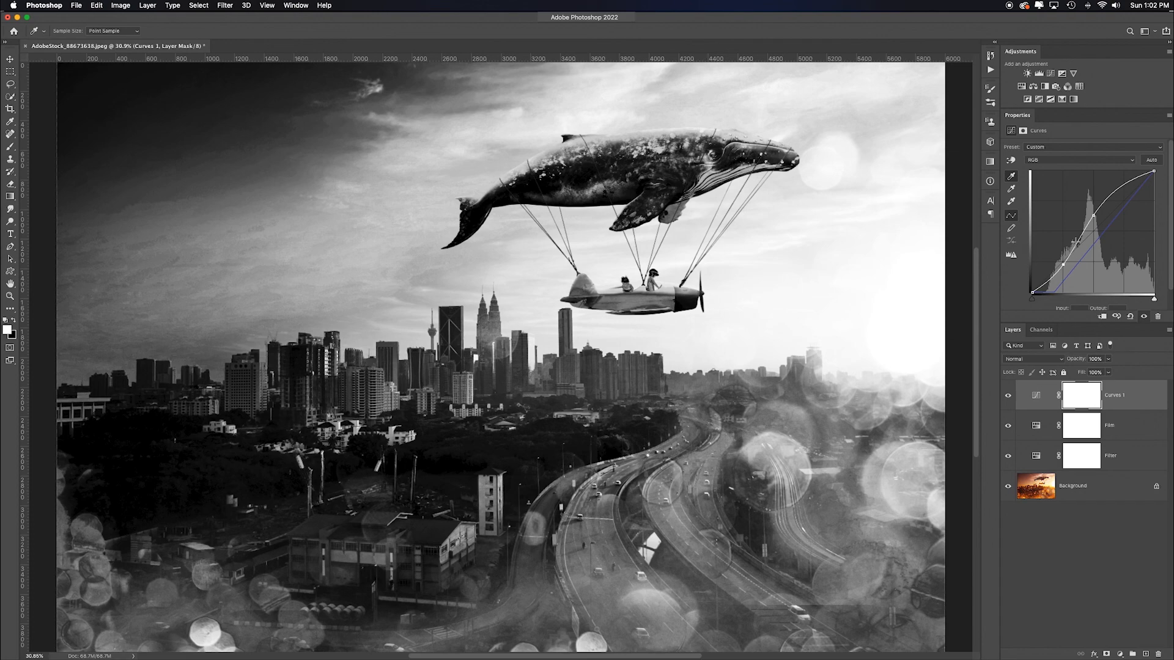
Try an extreme wavy curve, remove its extra points, and reshape the curve into a gentle S
drag(1063, 266, 1053, 221)
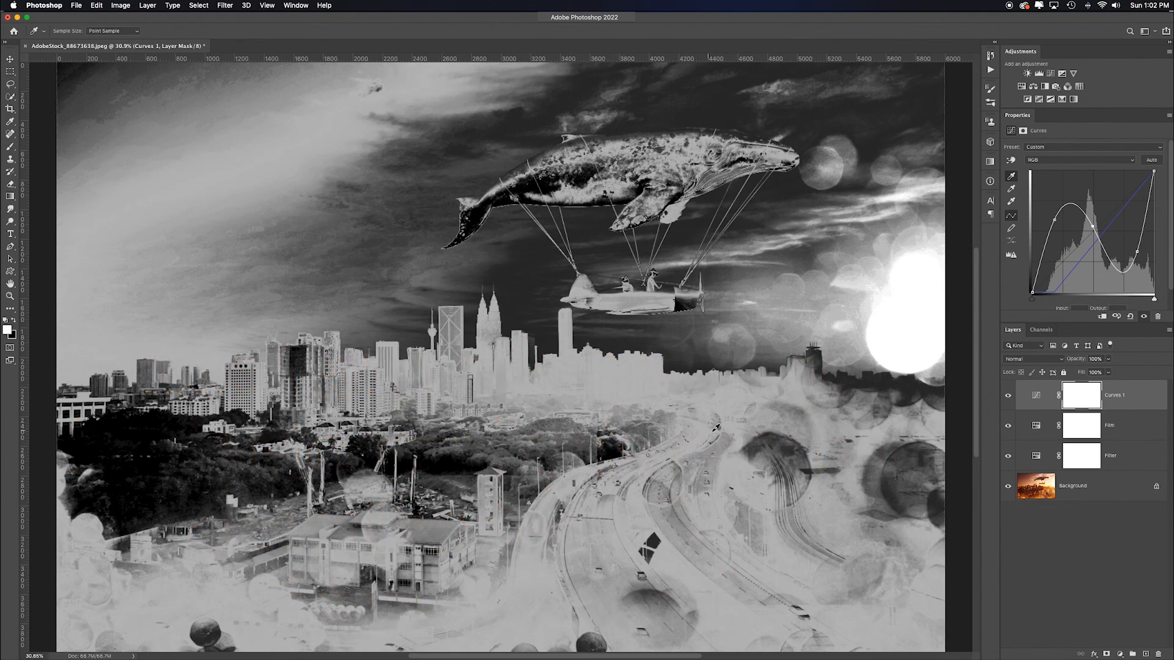
drag(1055, 220, 819, 224)
super+click(1137, 251)
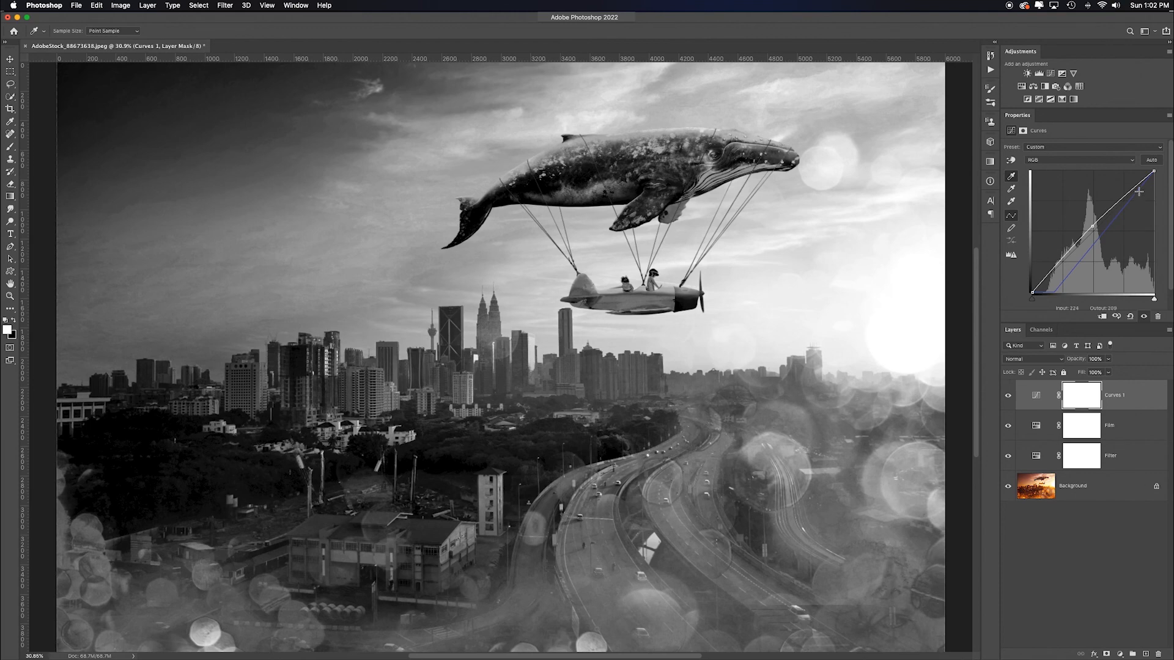
drag(1061, 255, 1064, 263)
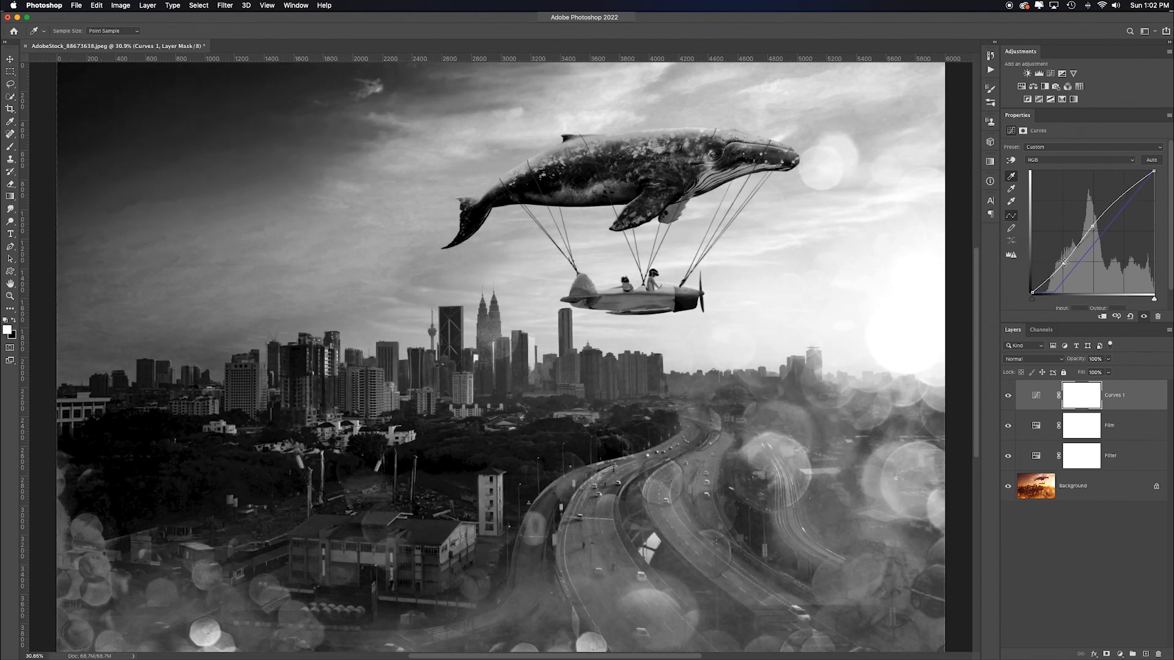
click(1112, 203)
Try the Linear Contrast (RGB) and Cross Process (RGB) presets on the Curves layer
click(1157, 147)
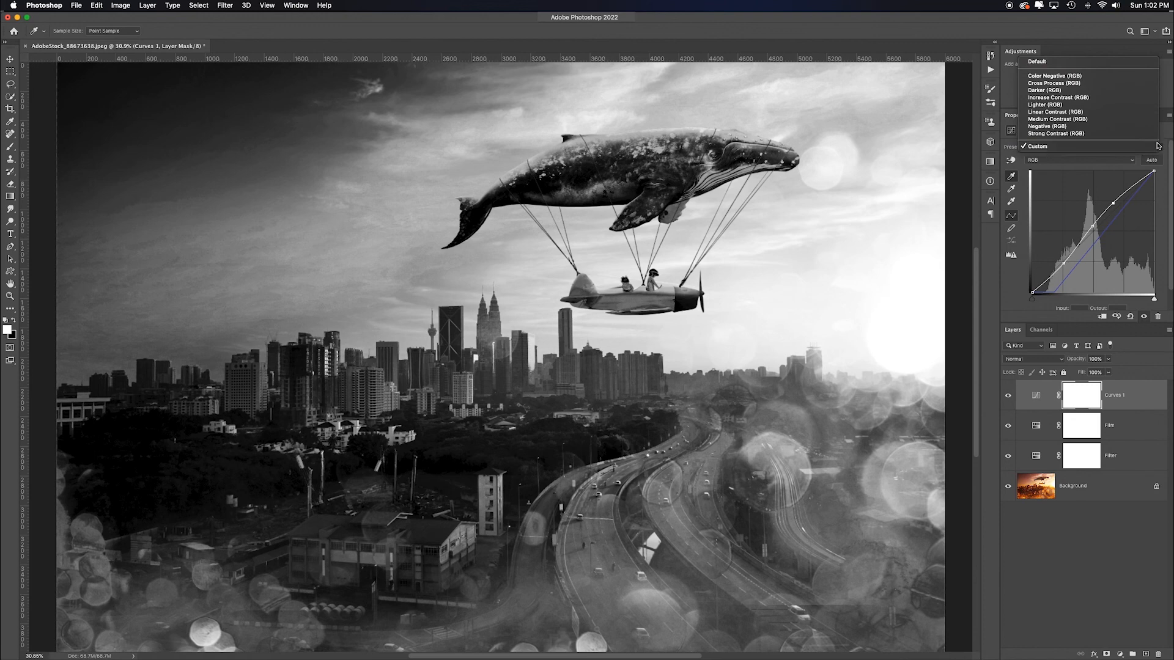
click(1091, 114)
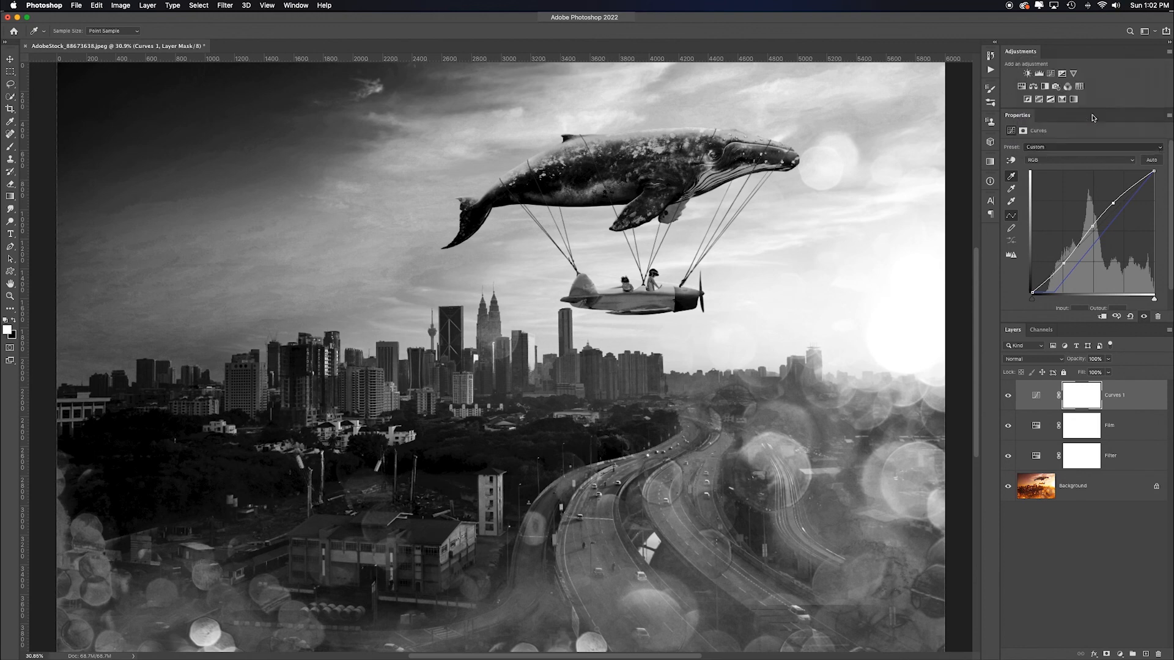
click(1140, 150)
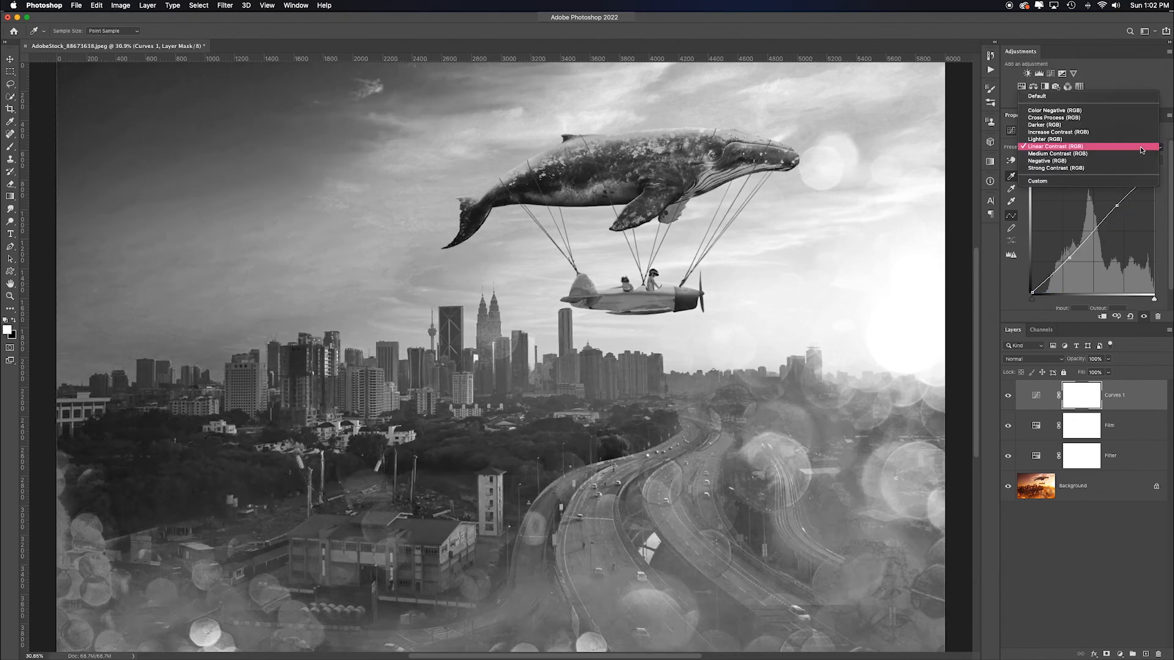
click(1081, 118)
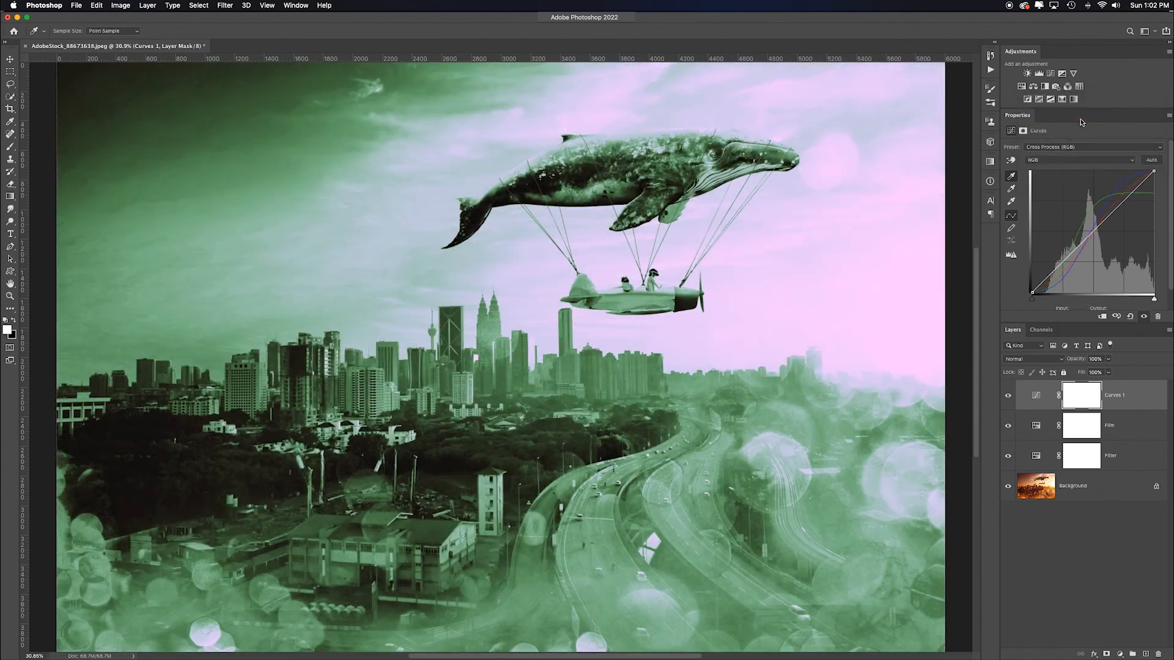
Apply the Strong Contrast (RGB) preset to the Curves layer and slightly adjust its upper curve point
click(1148, 149)
click(1067, 189)
click(1109, 153)
click(1110, 153)
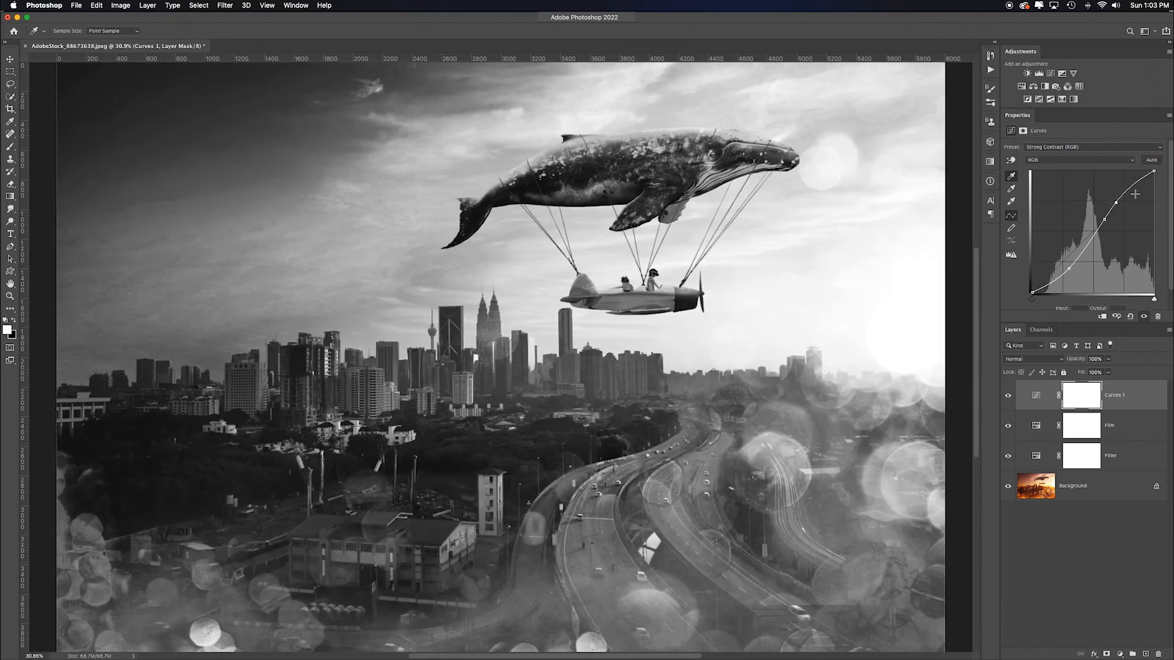
drag(1116, 201, 1121, 199)
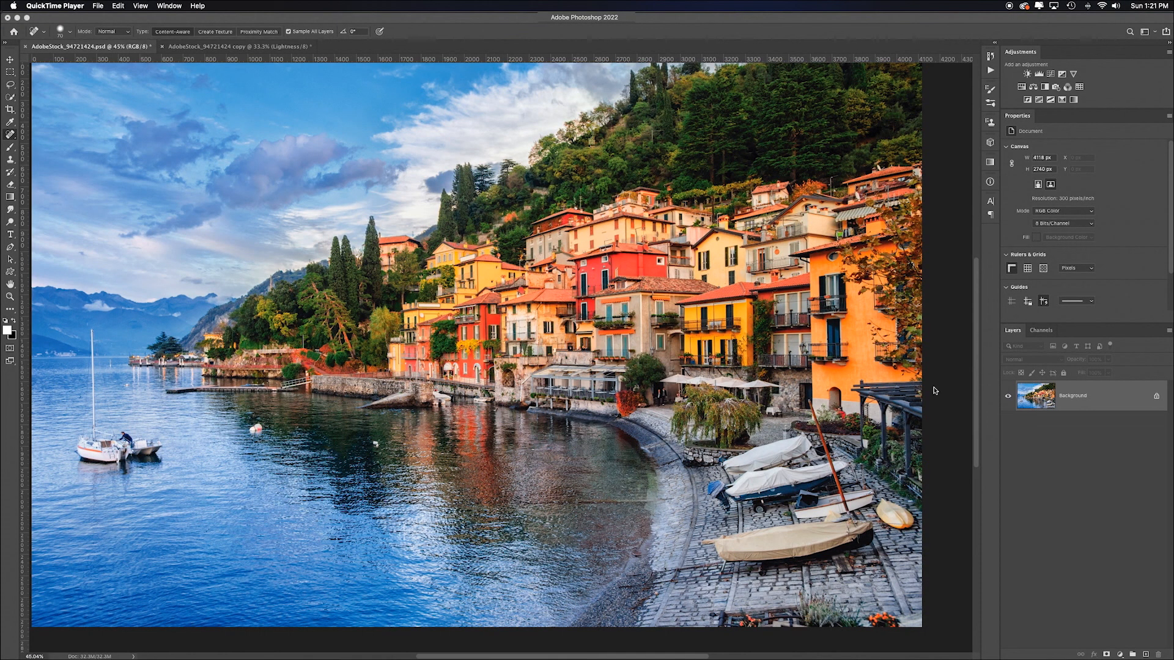
Duplicate the lakeside village image as AdobeStock_94721424 copy 2 and close the earlier copy without saving
click(1084, 406)
click(120, 9)
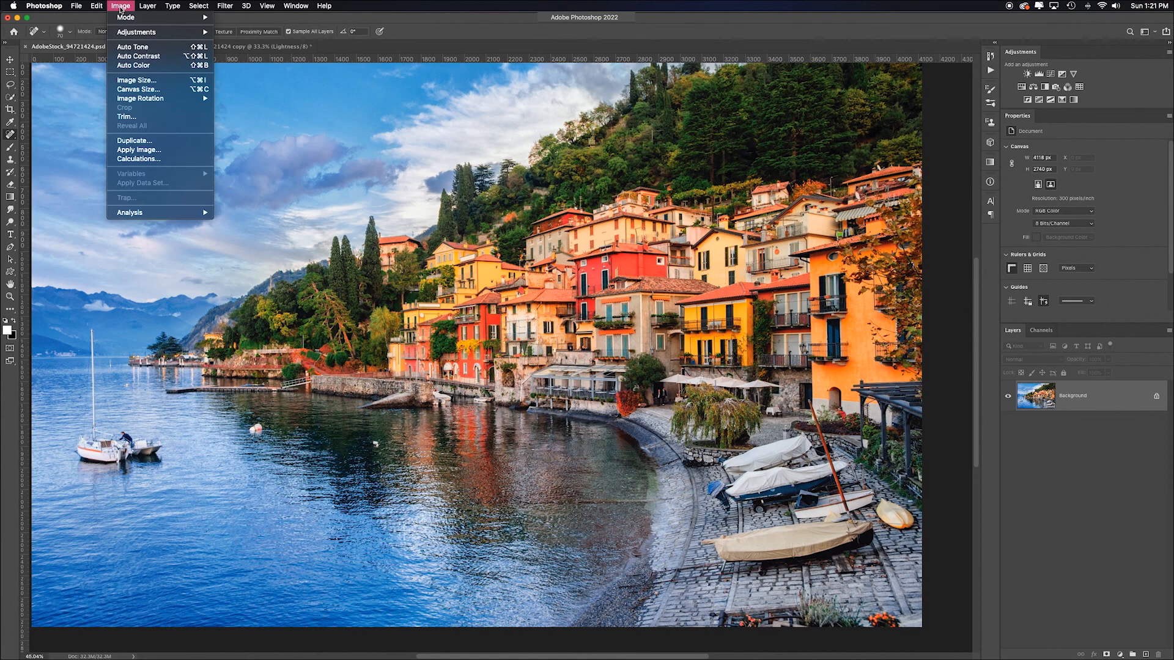
click(161, 142)
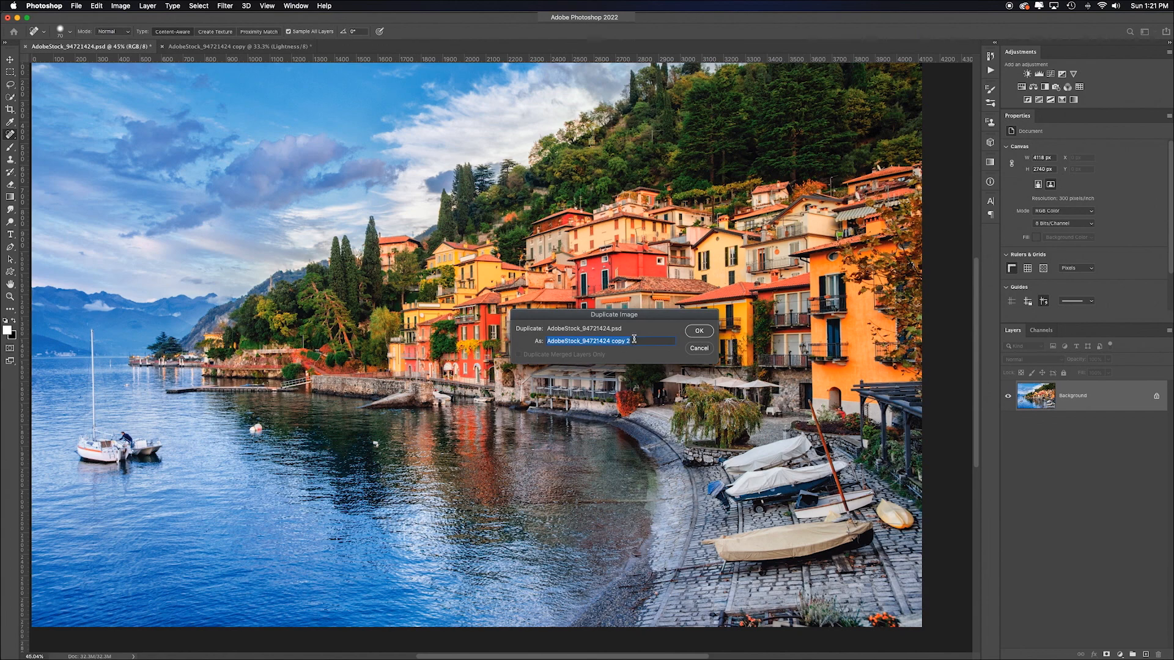
click(697, 332)
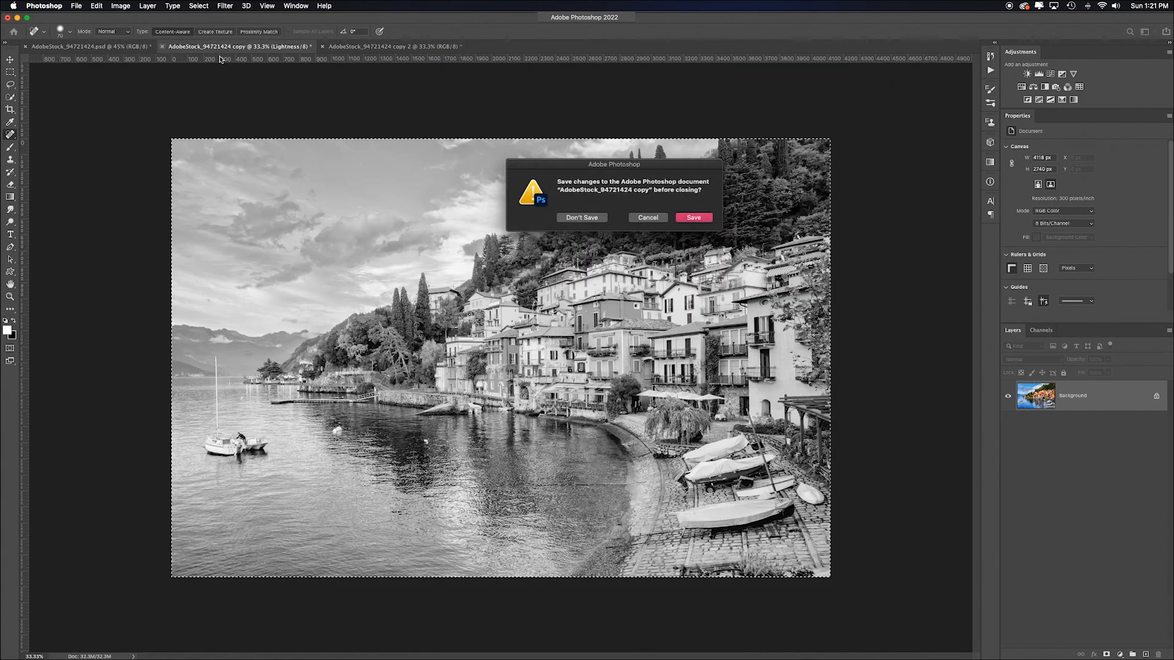
click(597, 218)
key(super+0)
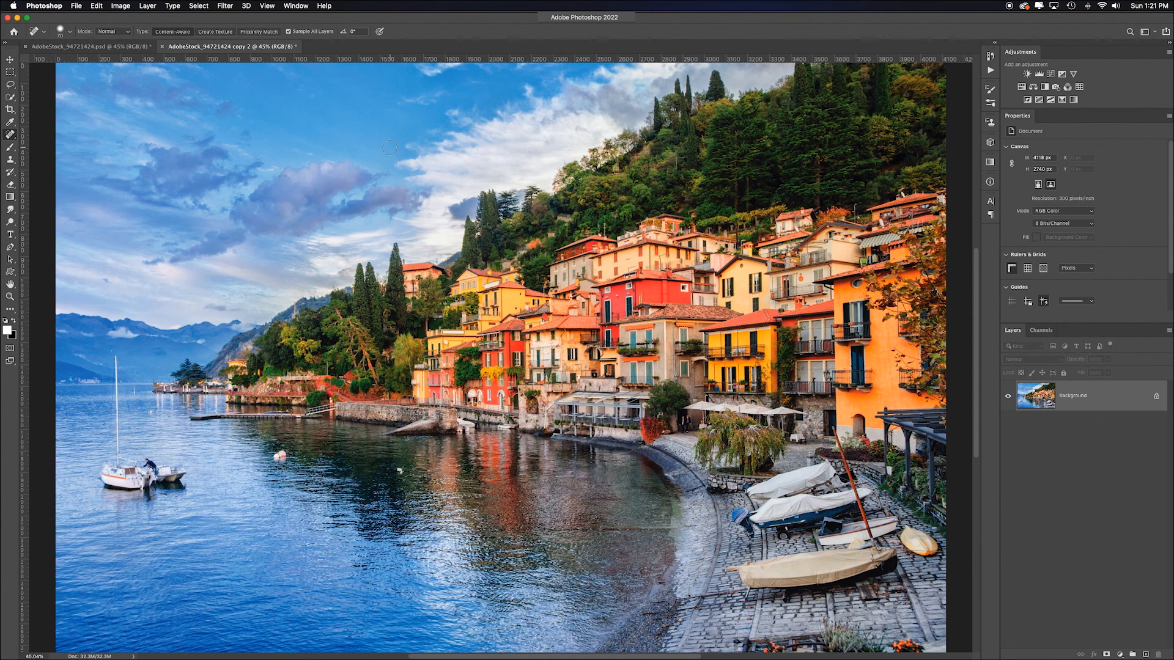
Convert the duplicate image to Lab Color and copy its entire Lightness channel
click(122, 6)
mouse_move(126, 16)
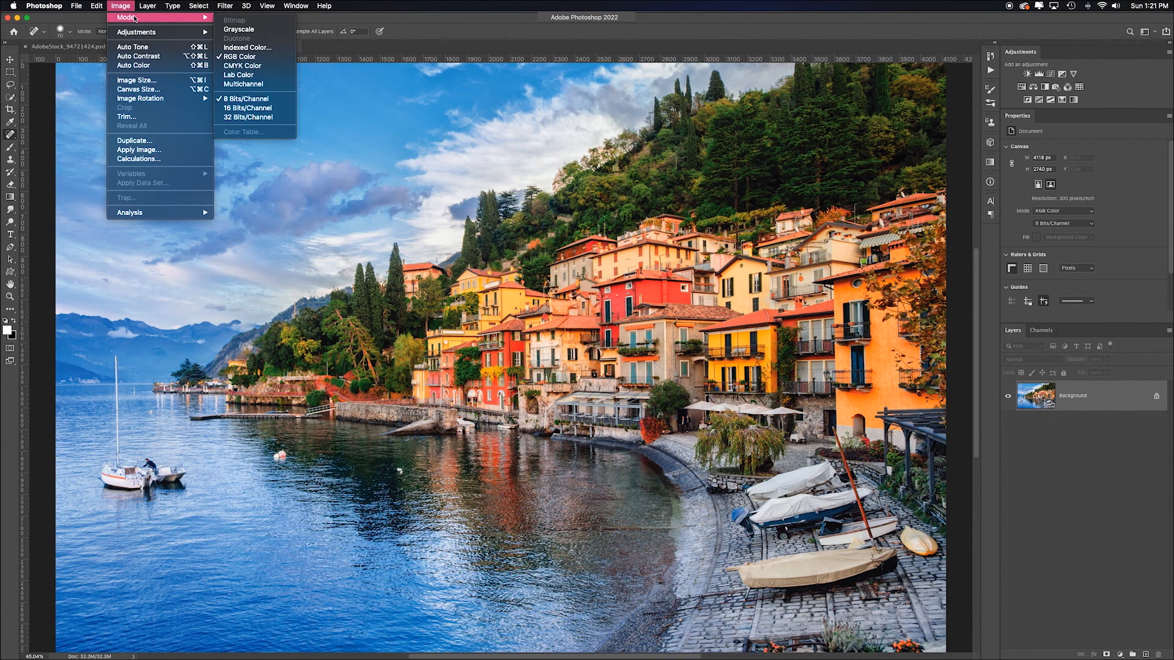
click(247, 76)
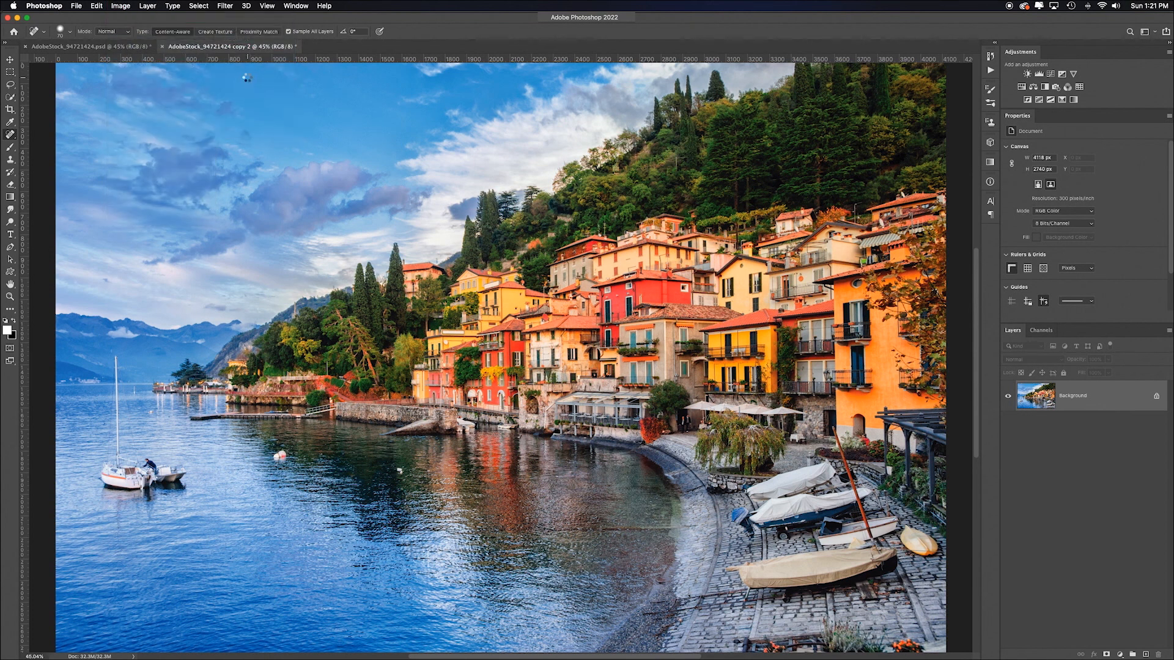
click(1041, 330)
click(1154, 367)
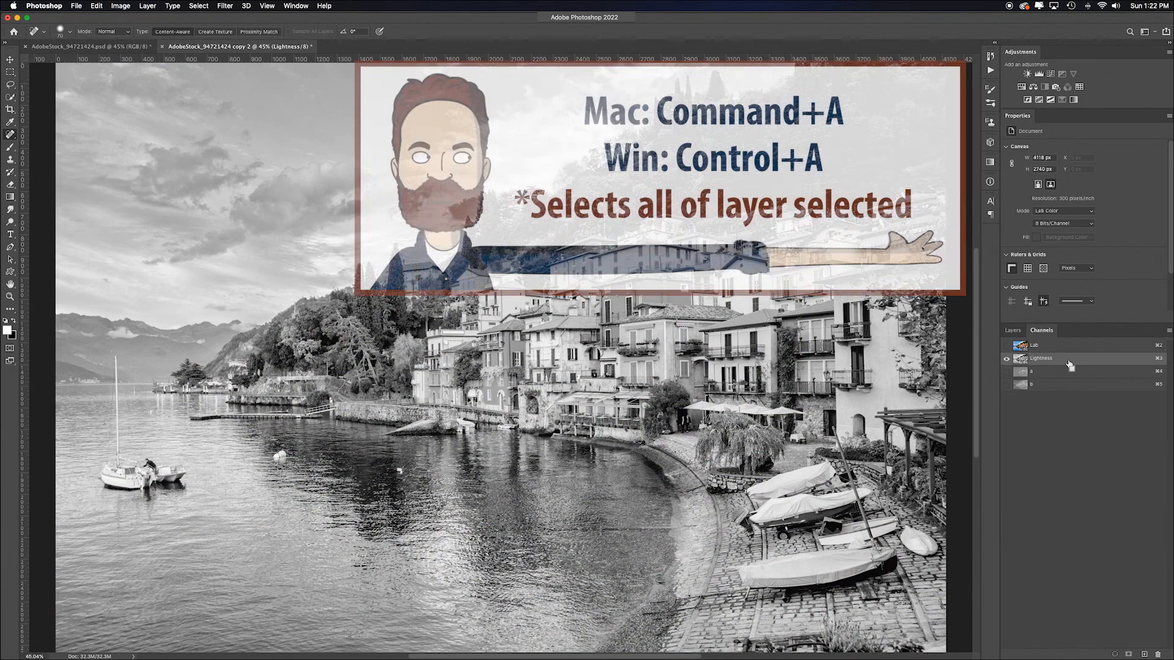
key(super+a)
key(super+c)
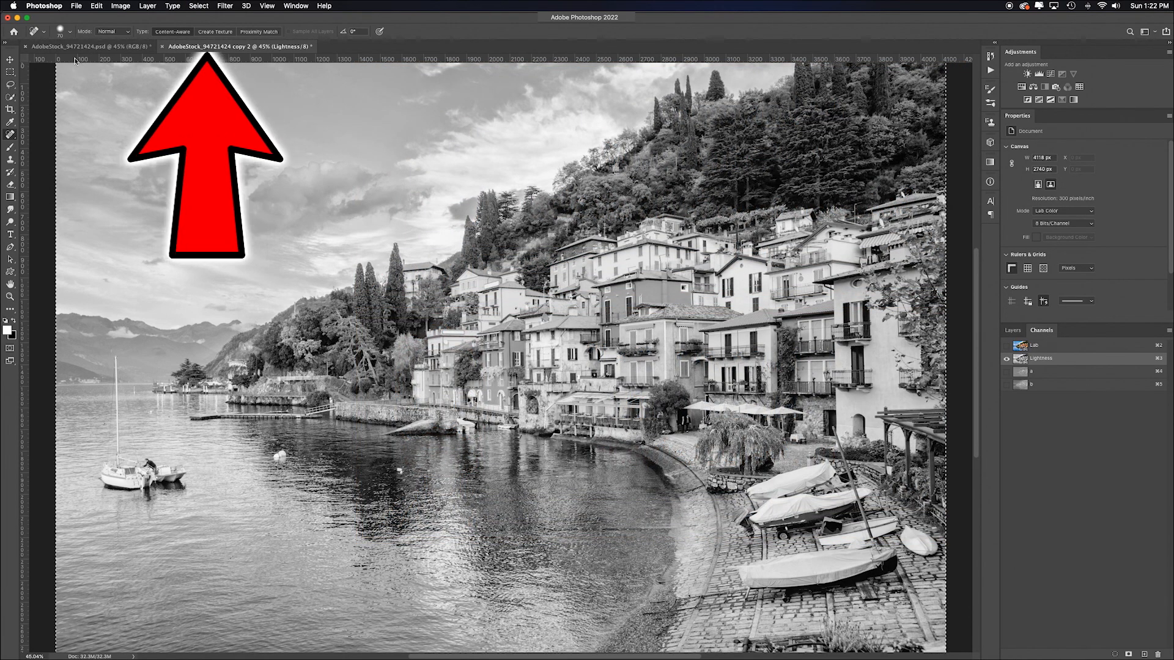
Paste the copied channel into a new layer of the original RGB document and name the layer Lightness
click(91, 47)
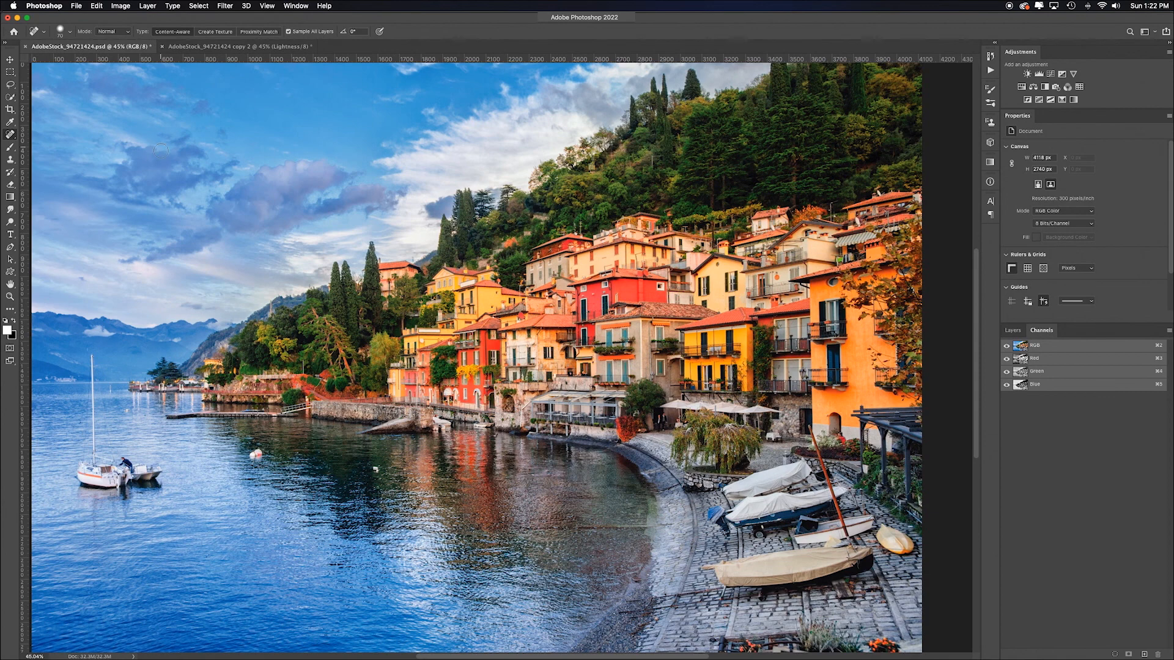
click(1011, 331)
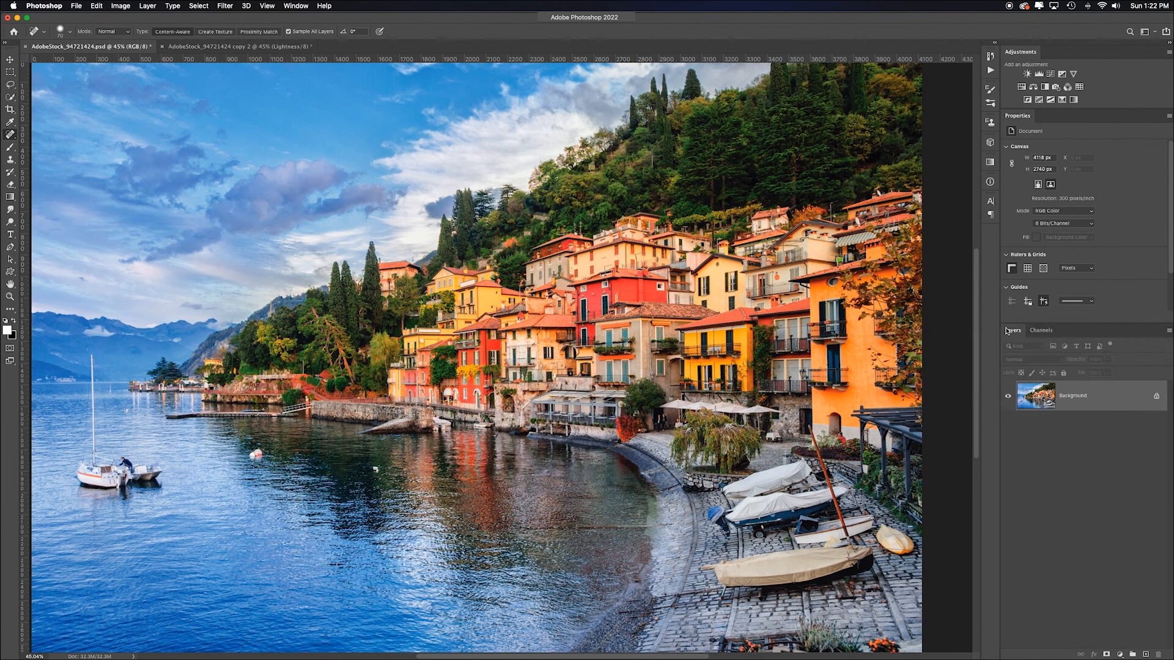
click(1145, 655)
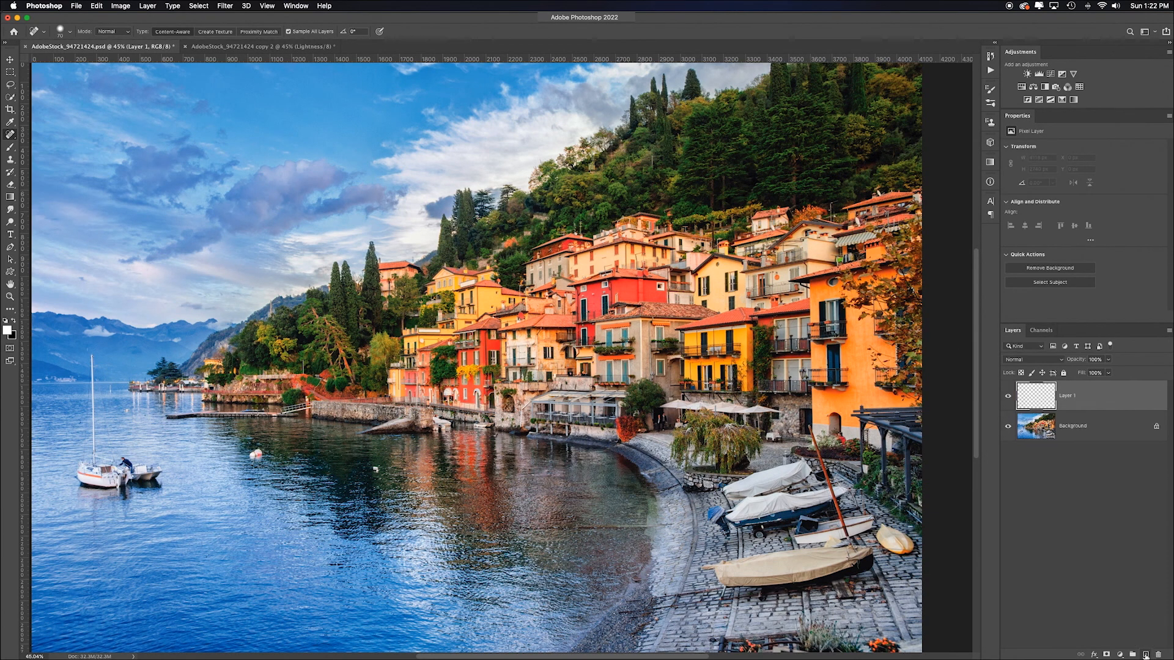
key(super+v)
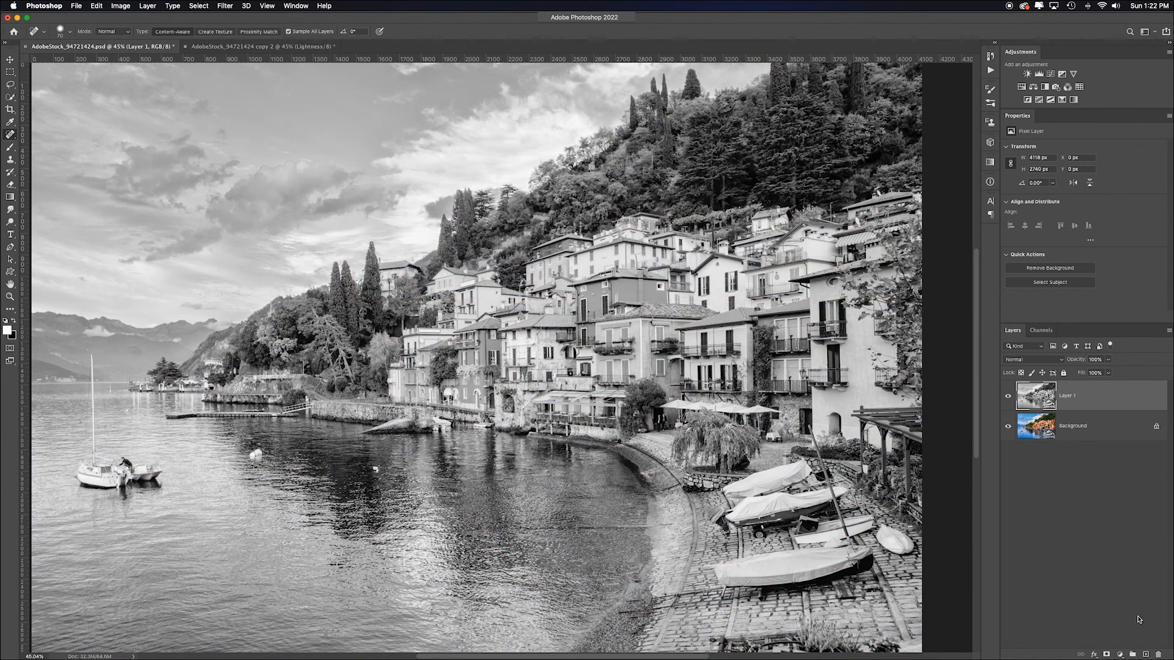
double_click(1067, 396)
text(Lightness)
key(Return)
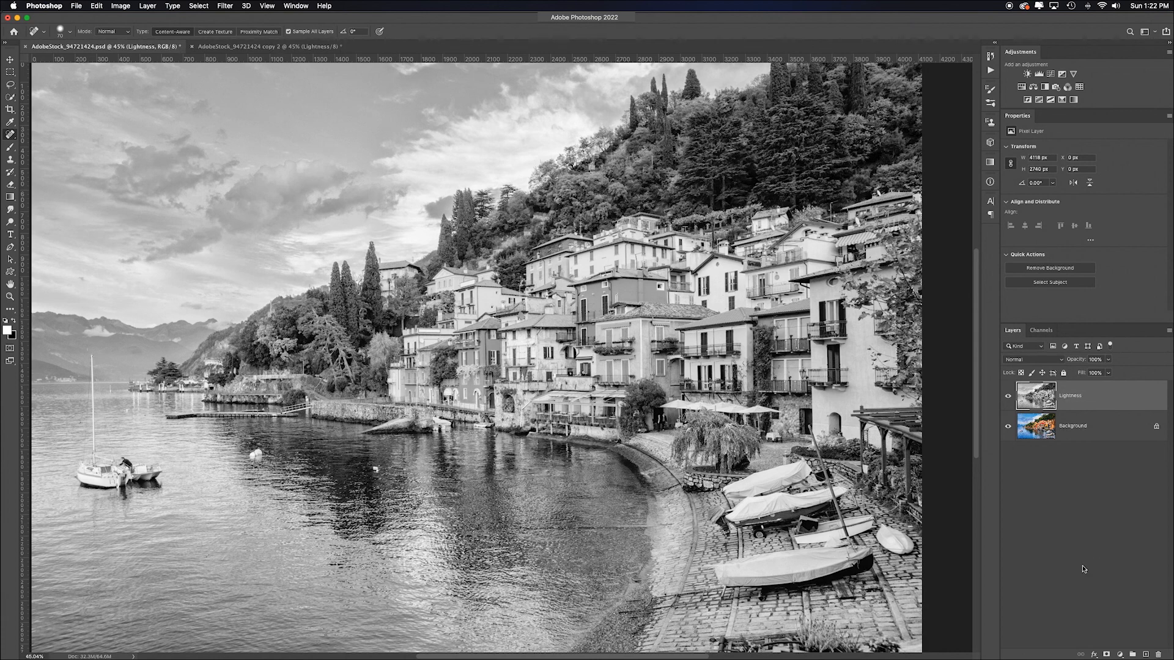
Add three empty layers above Lightness named RED, GREEN and BLUE from top down, and hide the Lightness layer
click(1146, 654)
click(1145, 654)
click(1145, 654)
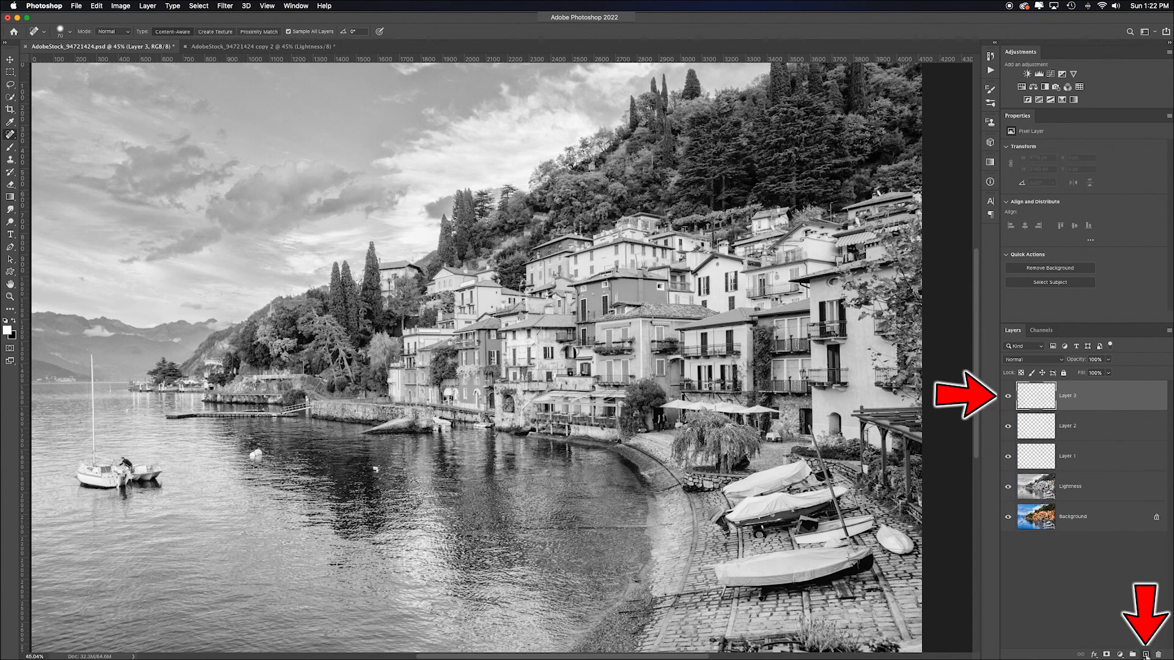
double_click(1067, 396)
text(RED)
key(Tab)
text(GREEN)
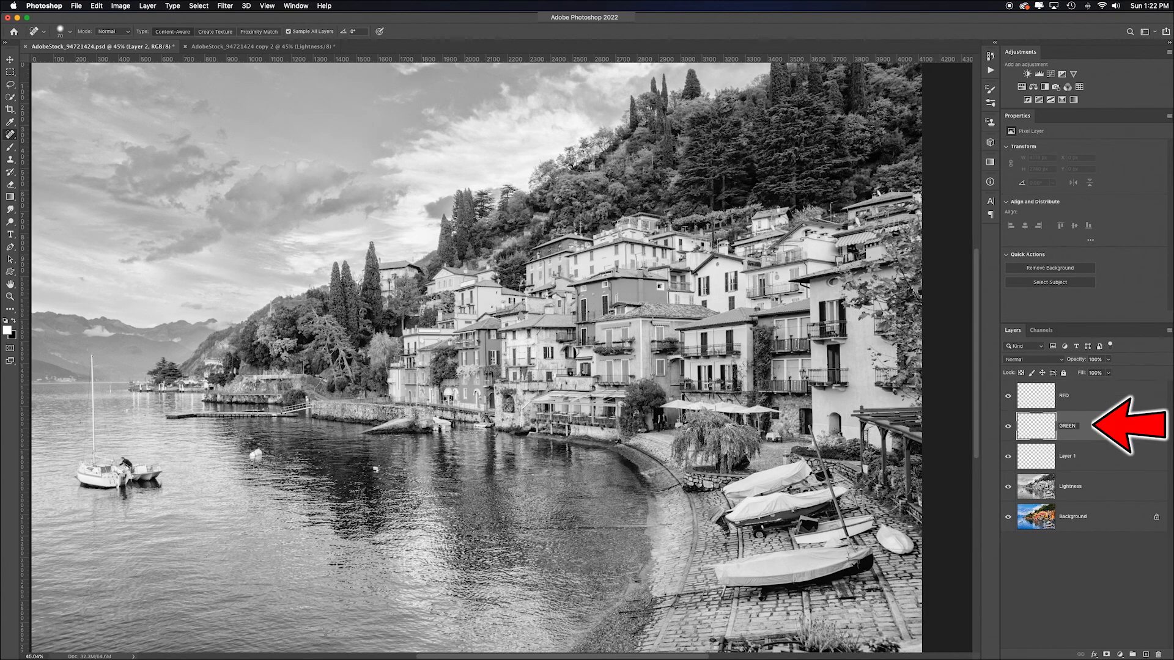
key(Tab)
text(BLUE)
key(Return)
click(1008, 486)
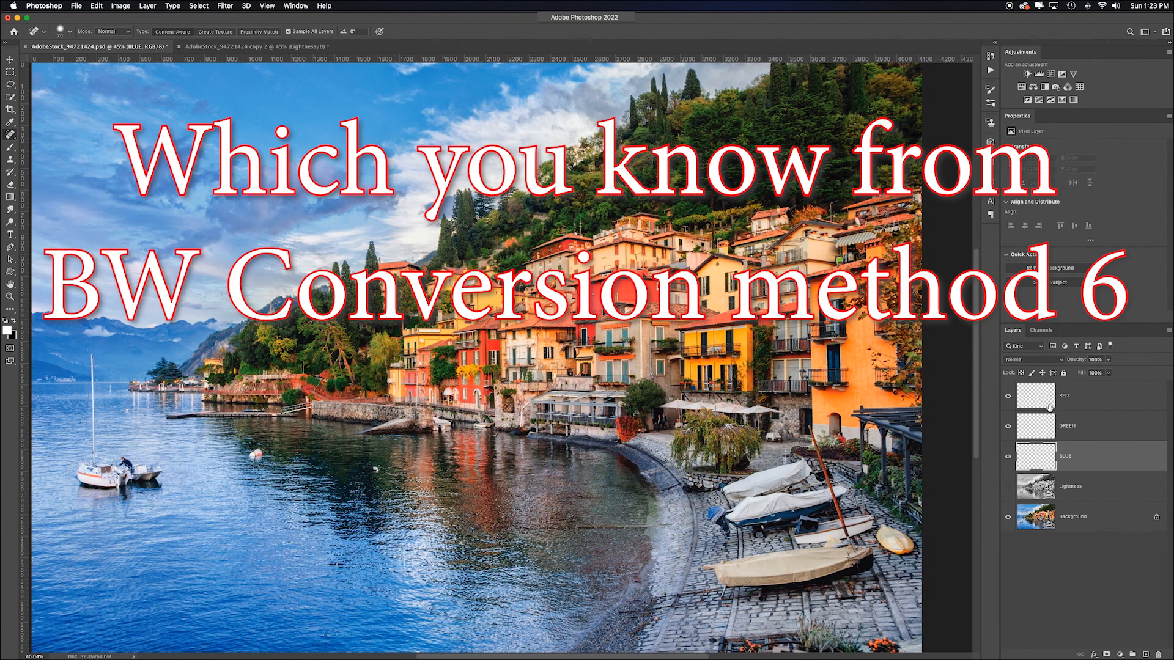
Examine the image's Red, Green and Blue channels one at a time
click(1042, 332)
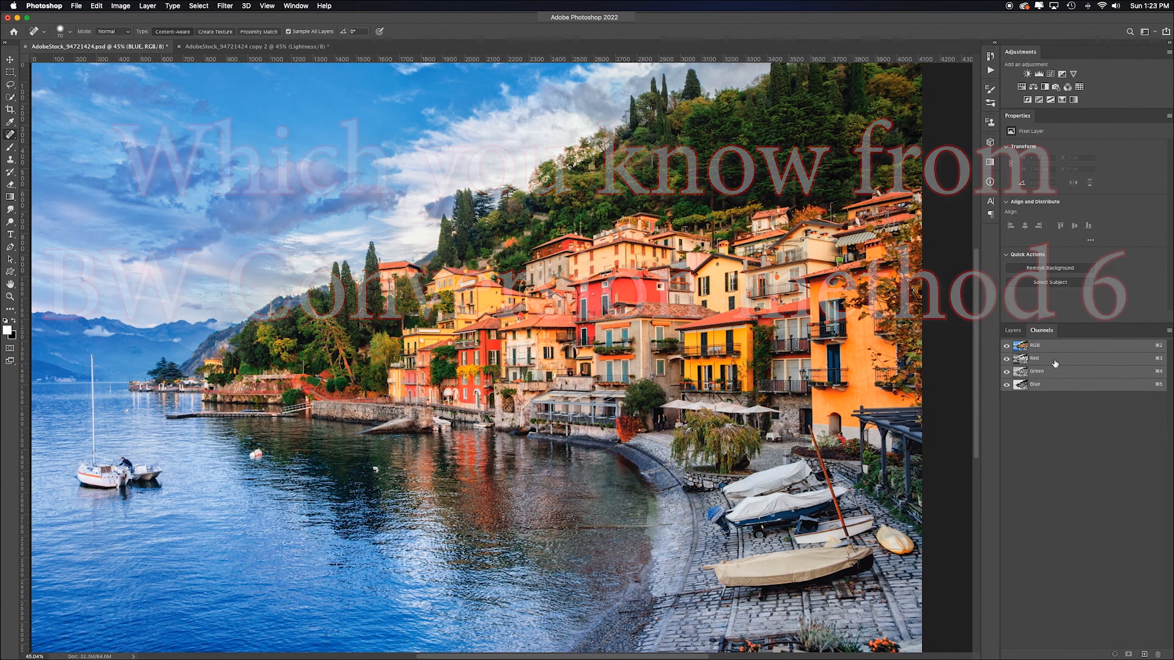
click(1057, 359)
click(1055, 372)
click(1055, 384)
Select the whole Red channel, try to copy it, and return to the layer list
click(1053, 360)
key(super+a)
key(super+c)
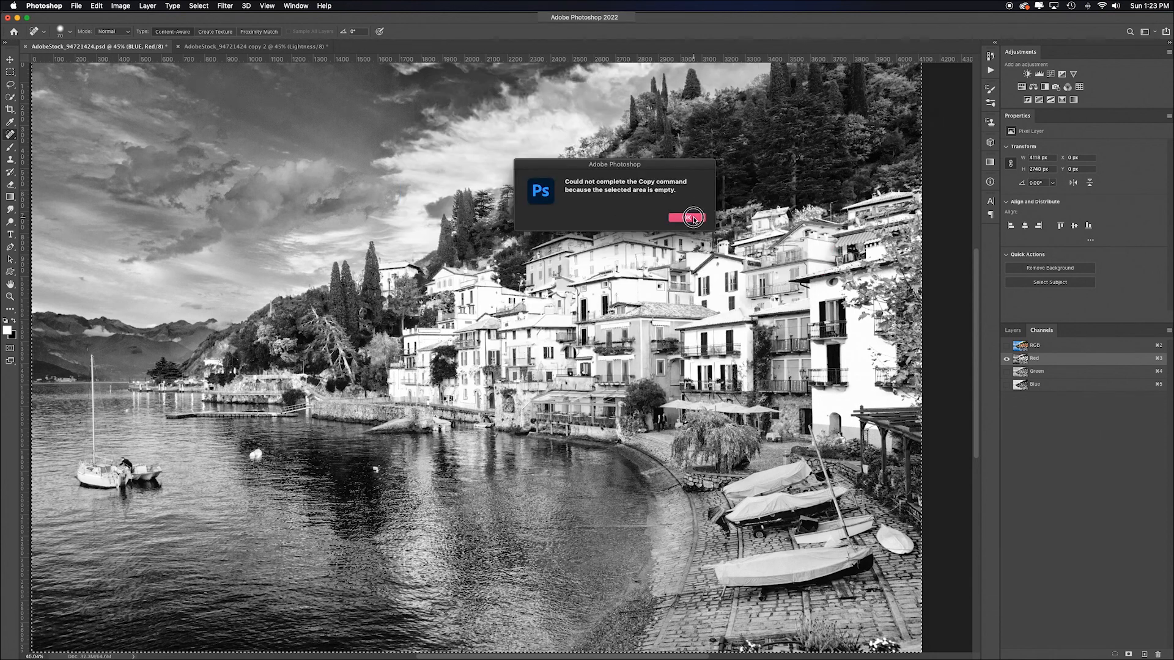
click(686, 215)
click(1014, 331)
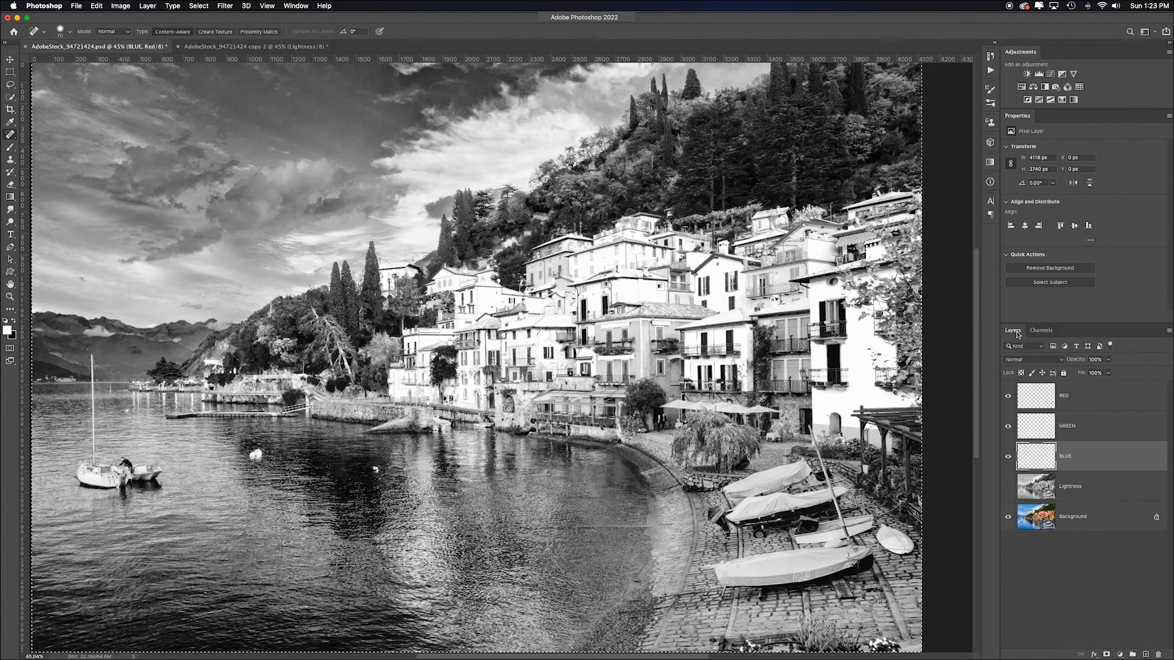
Copy the Background layer's Red channel and paste it into the RED layer
click(1086, 522)
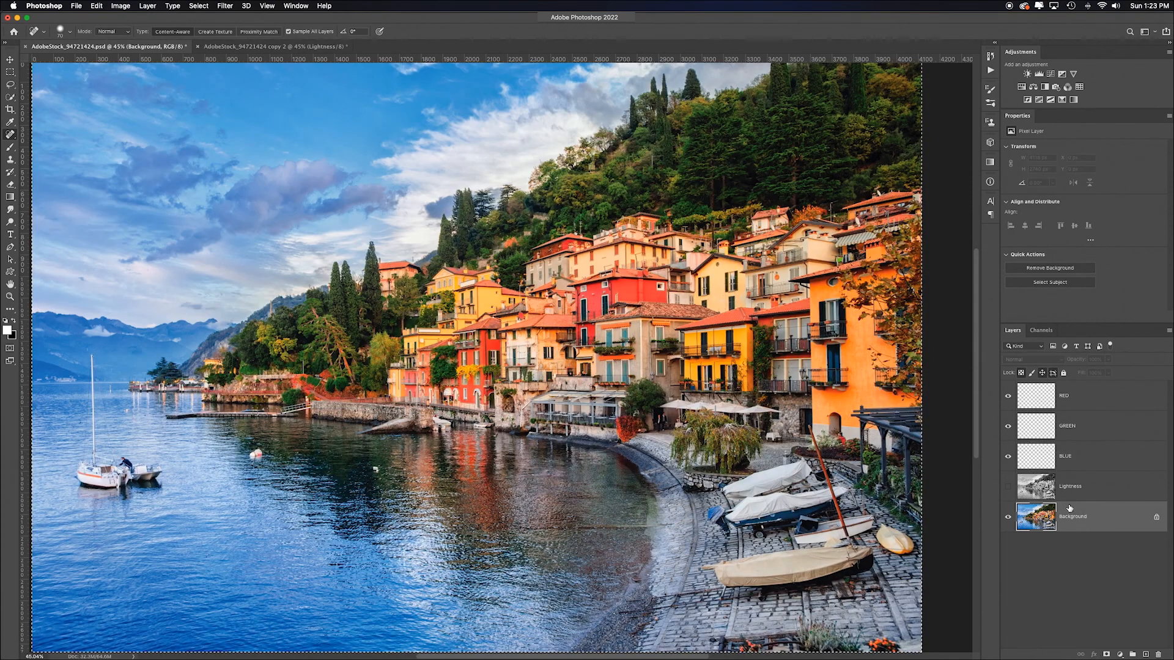
click(1042, 332)
click(1055, 360)
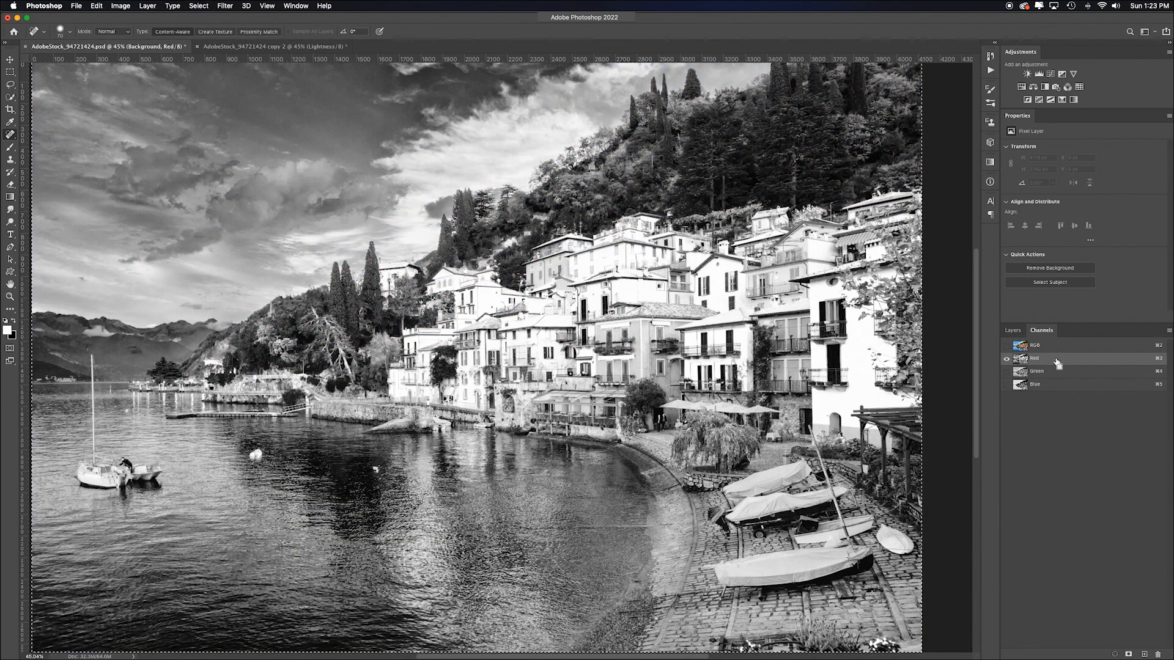
click(1019, 332)
click(1089, 397)
key(super+v)
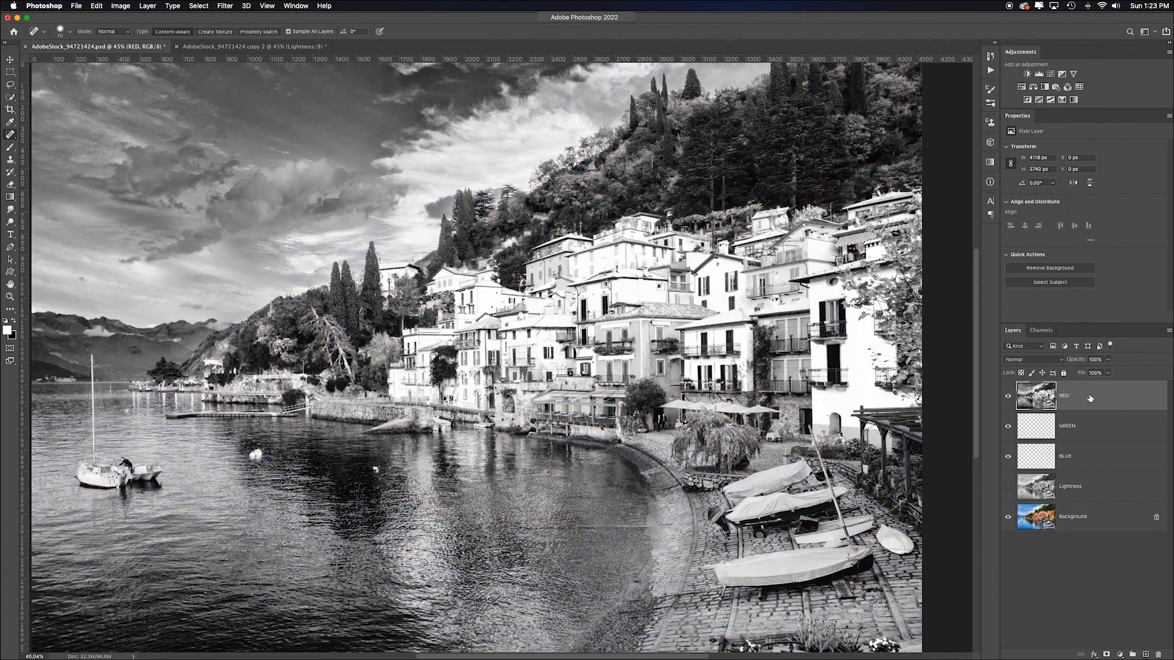
Copy the Background layer's Green channel and paste it into the GREEN layer
click(1071, 520)
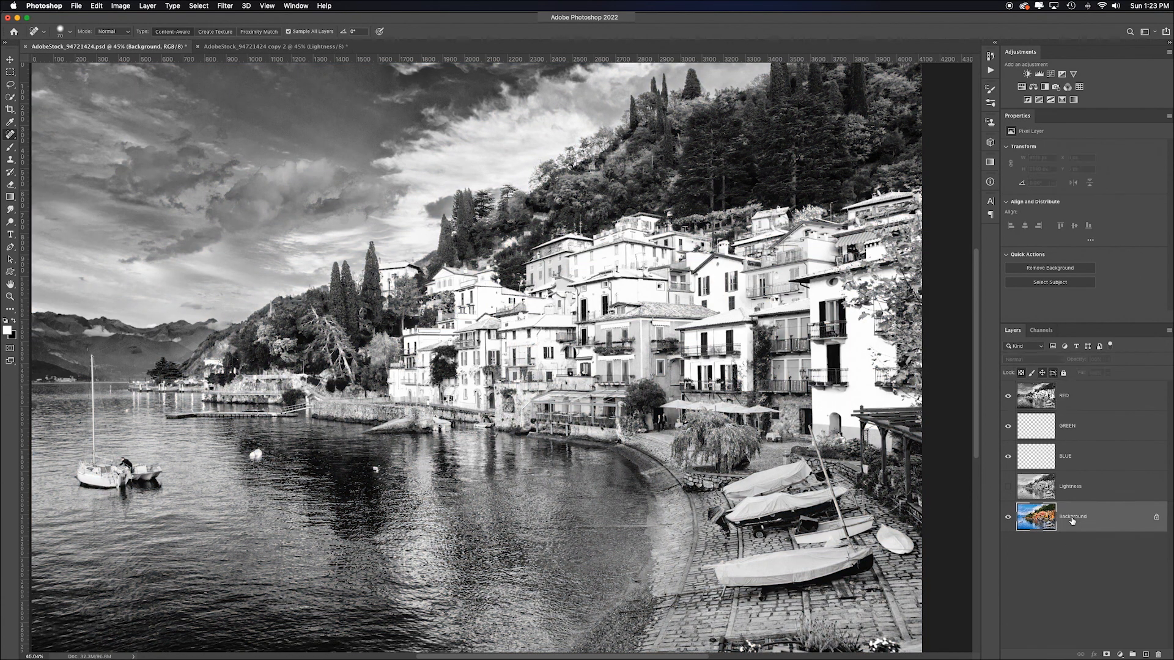
click(1040, 330)
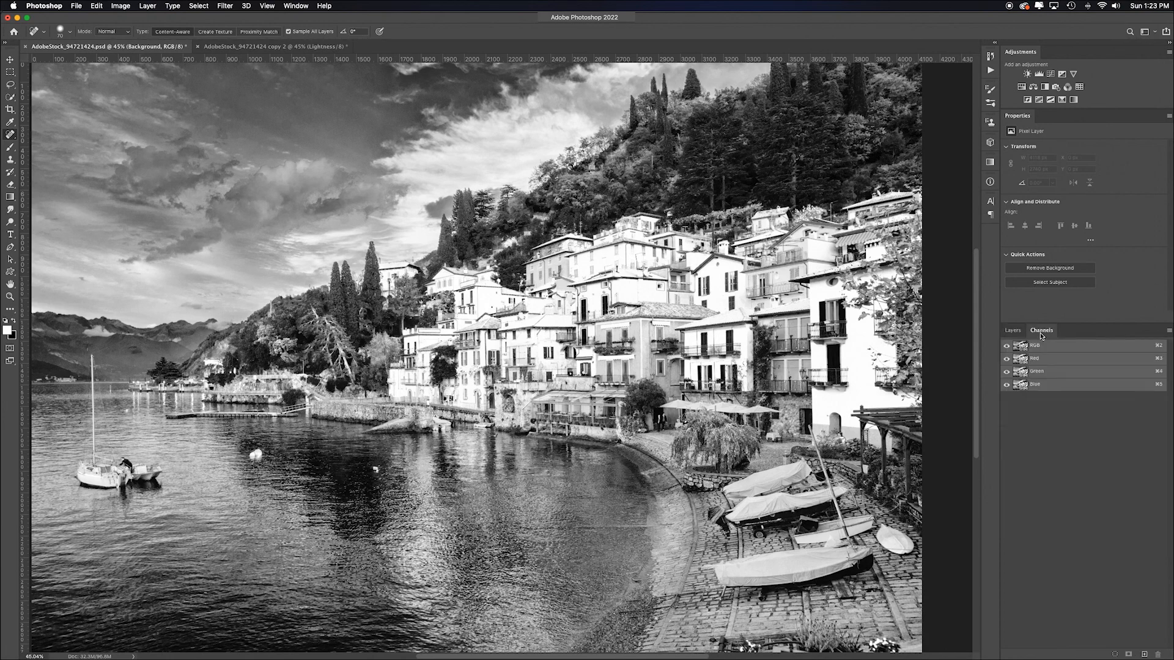
click(1048, 372)
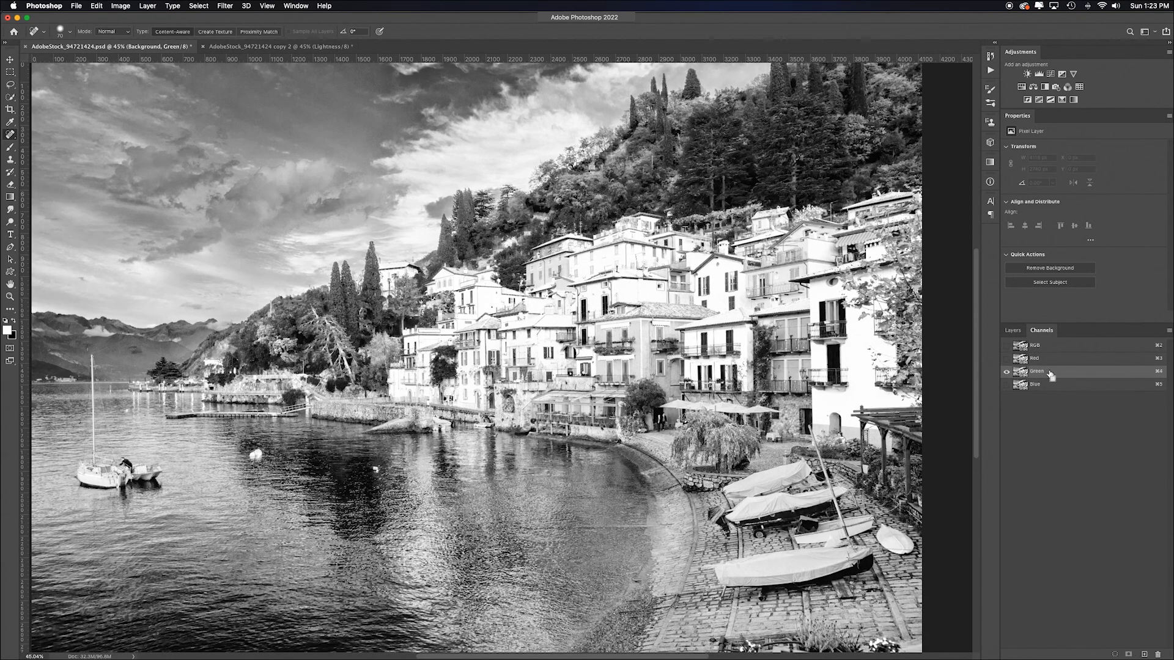
click(1013, 330)
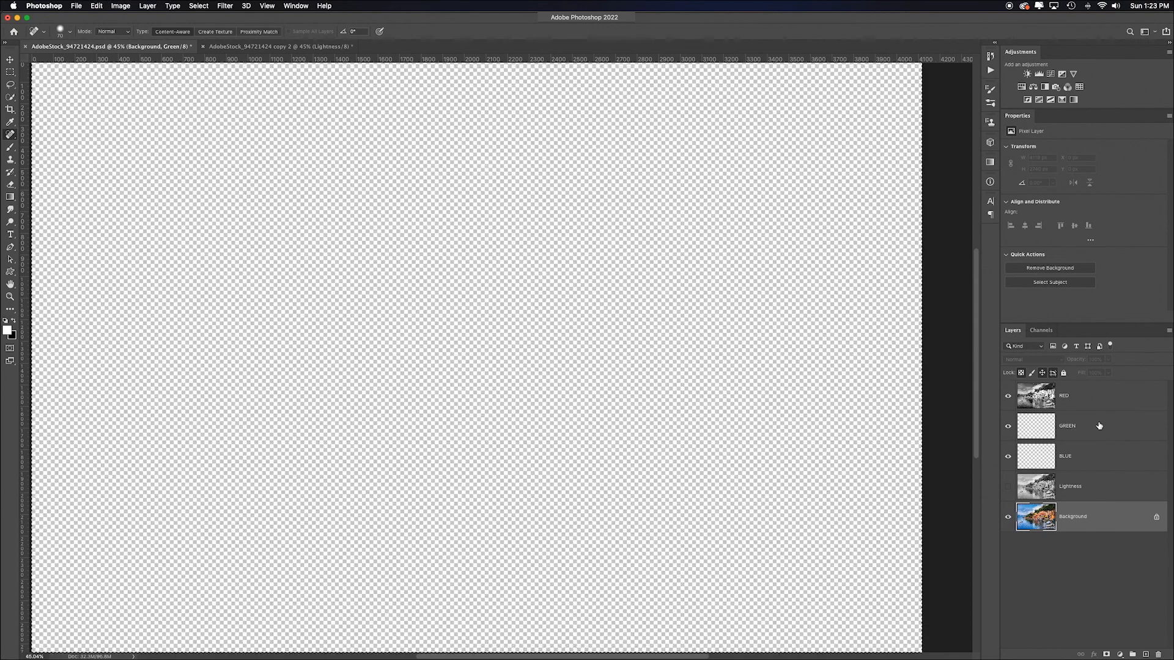
click(1098, 426)
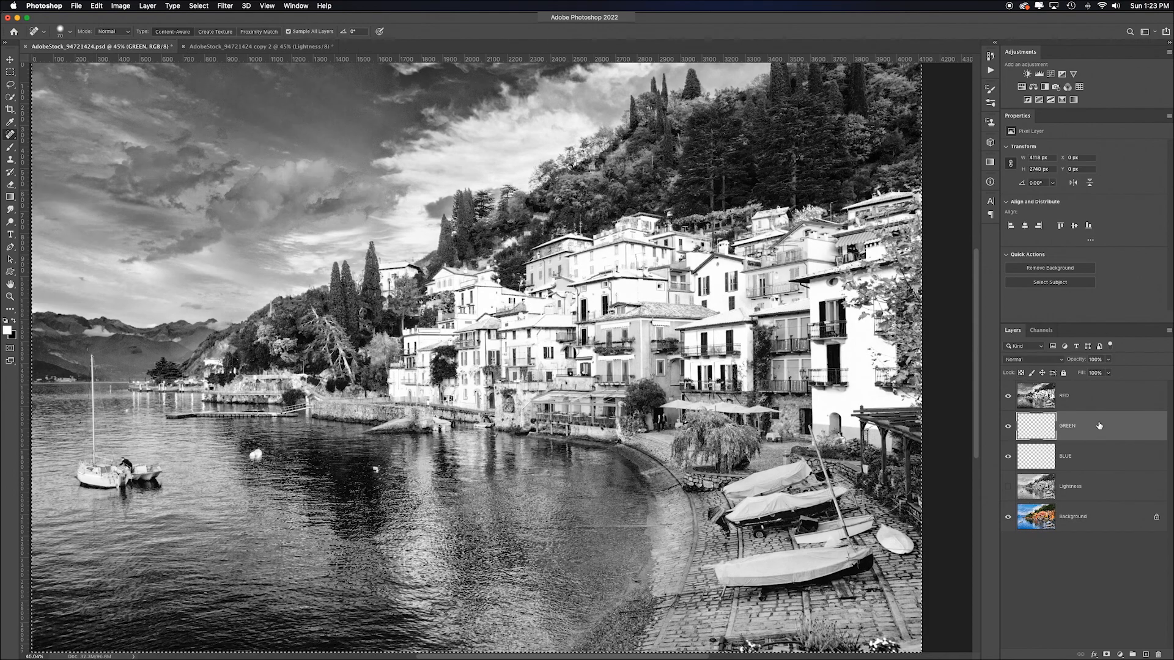
Copy the Background layer's Blue channel and paste it into the BLUE layer
click(1108, 523)
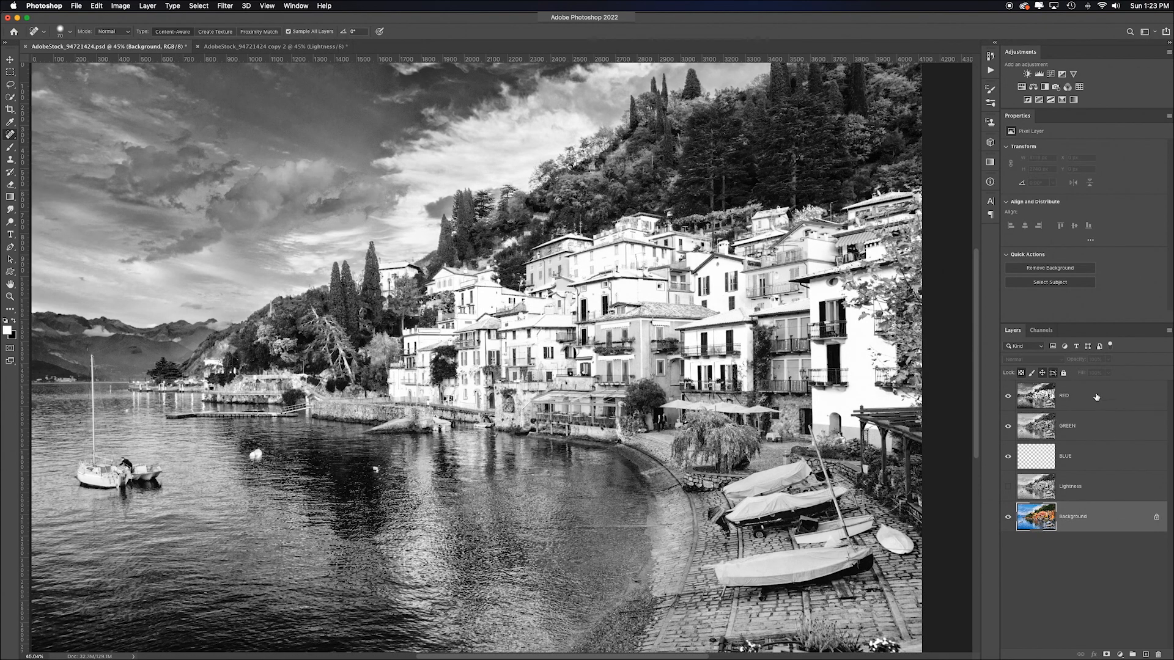
click(1039, 330)
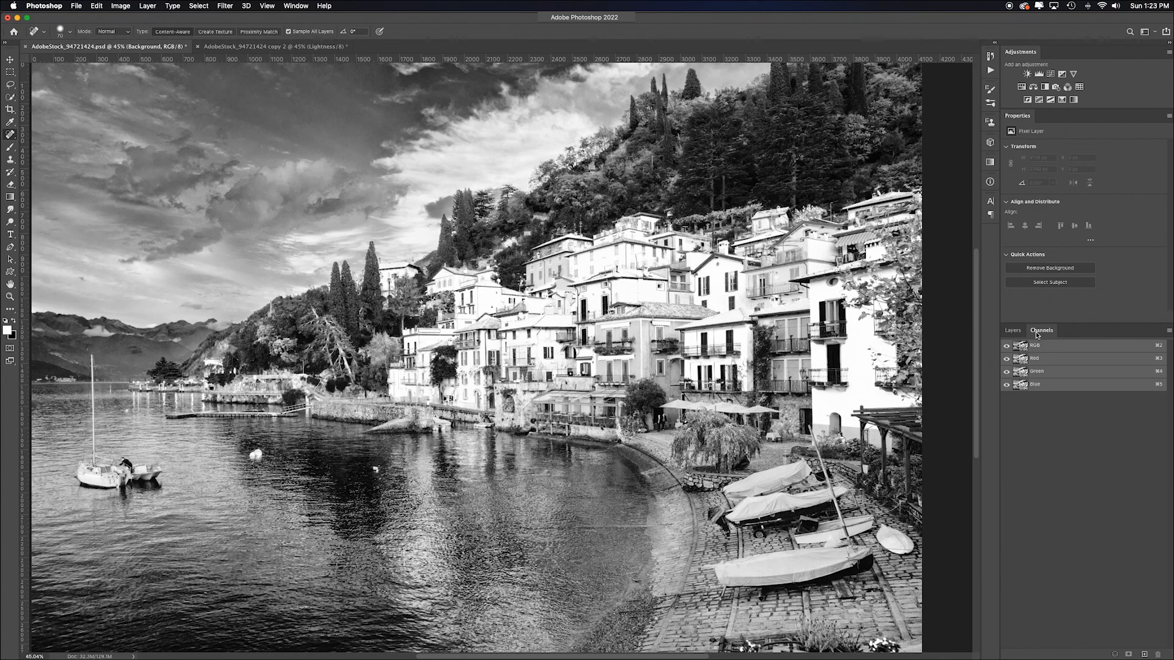
click(1057, 385)
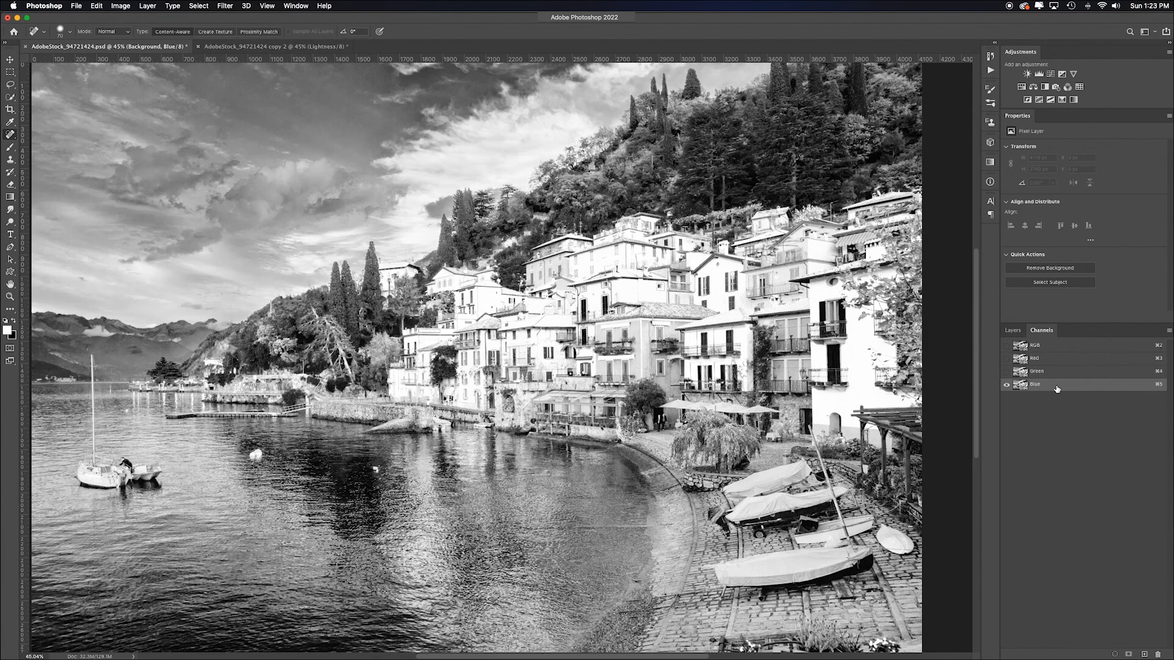
click(1012, 330)
click(1090, 459)
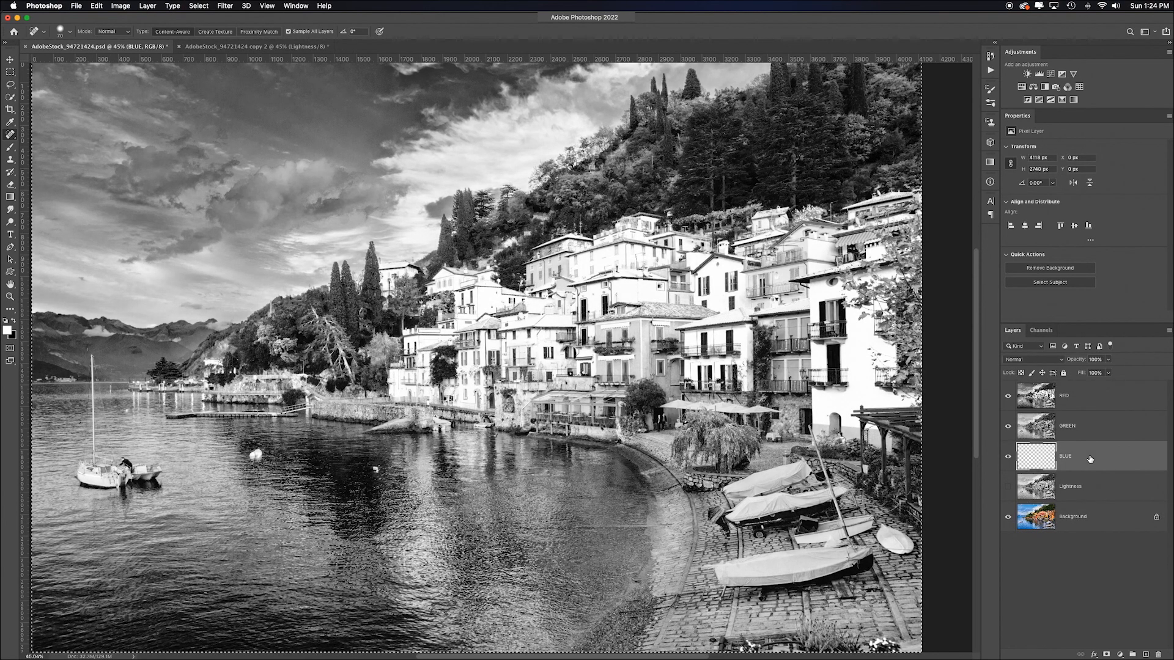
key(super+v)
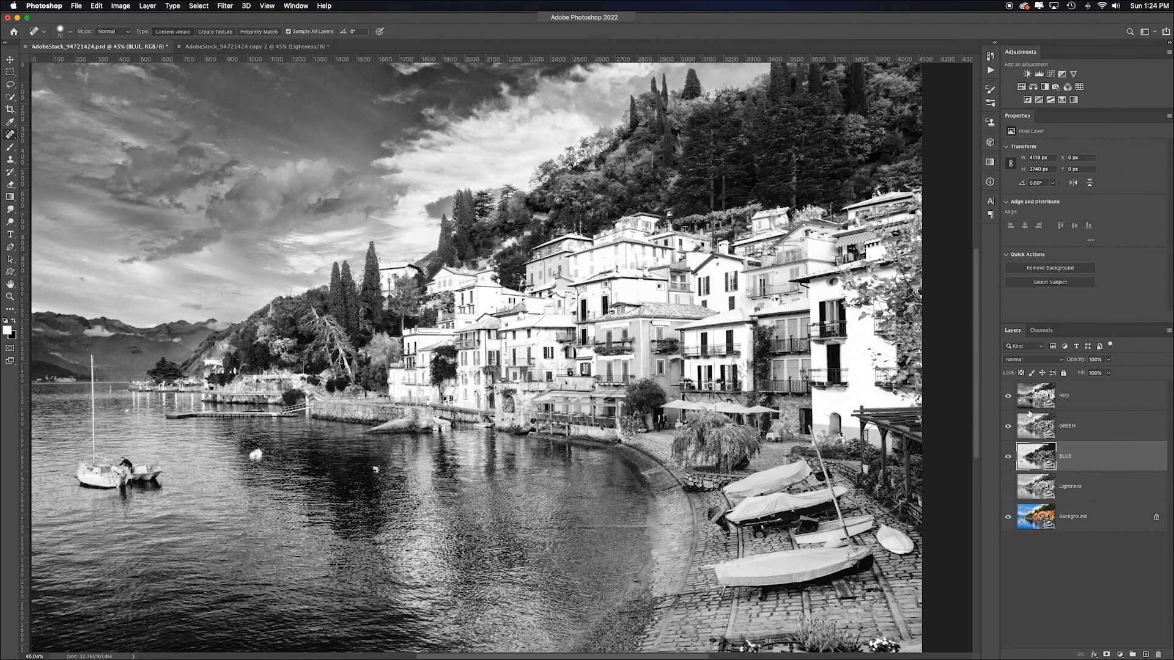
Compare the grayscale layers by hiding RED, GREEN and BLUE in turn with Lightness shown, and leave all of them visible
click(1008, 396)
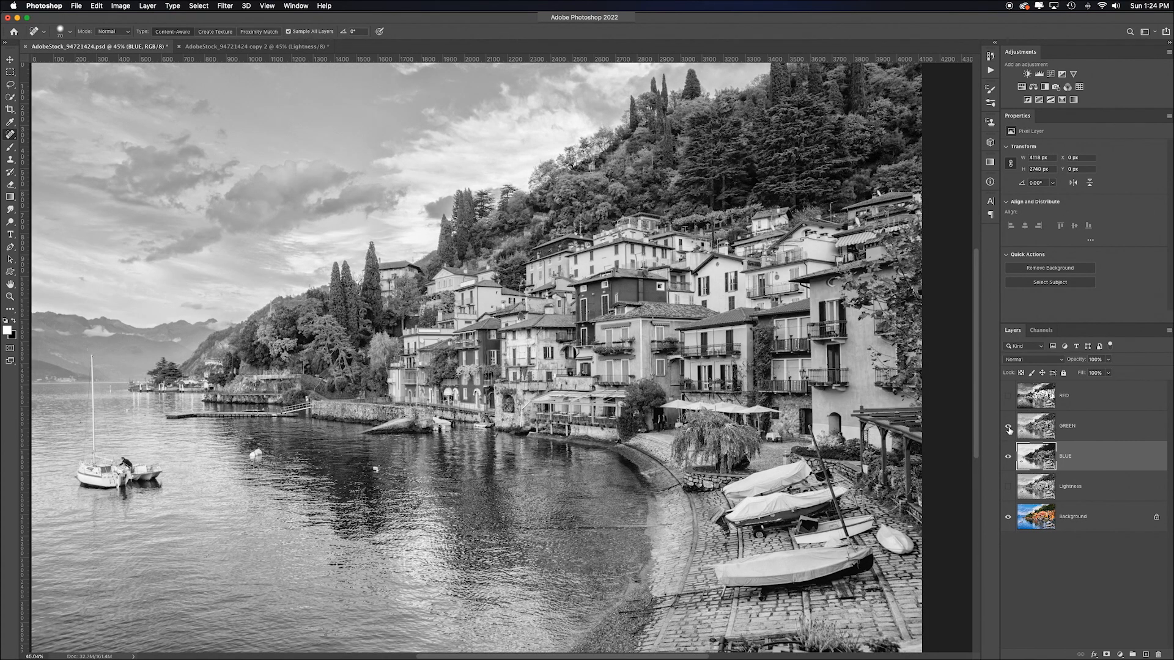
click(1007, 427)
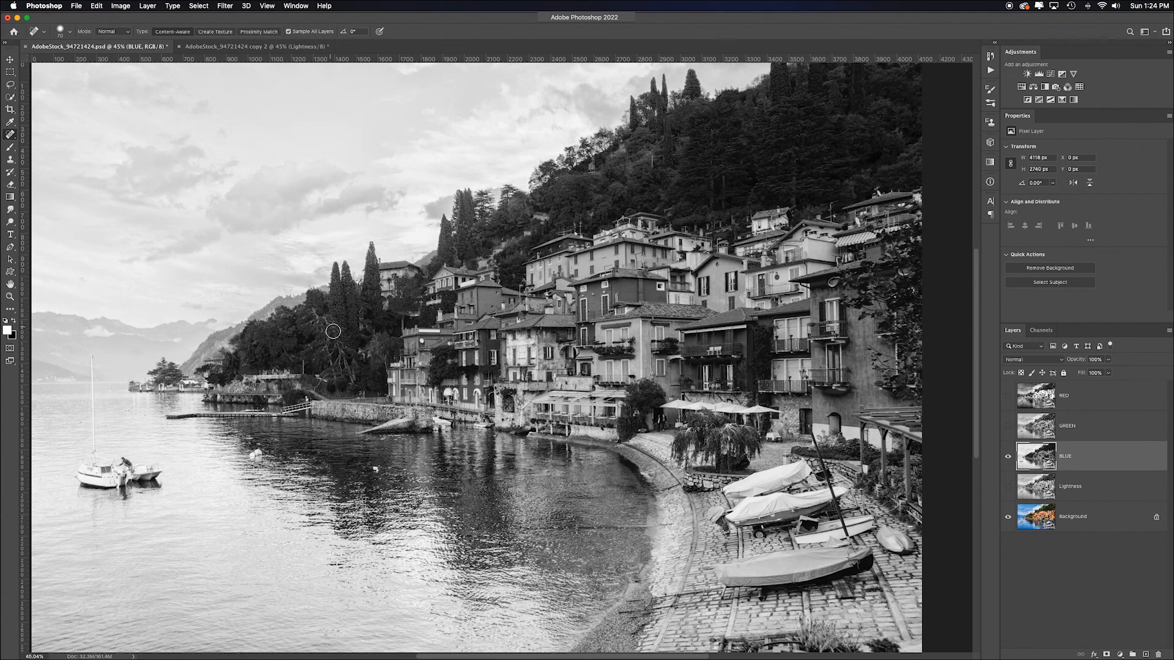
click(1006, 487)
click(1008, 457)
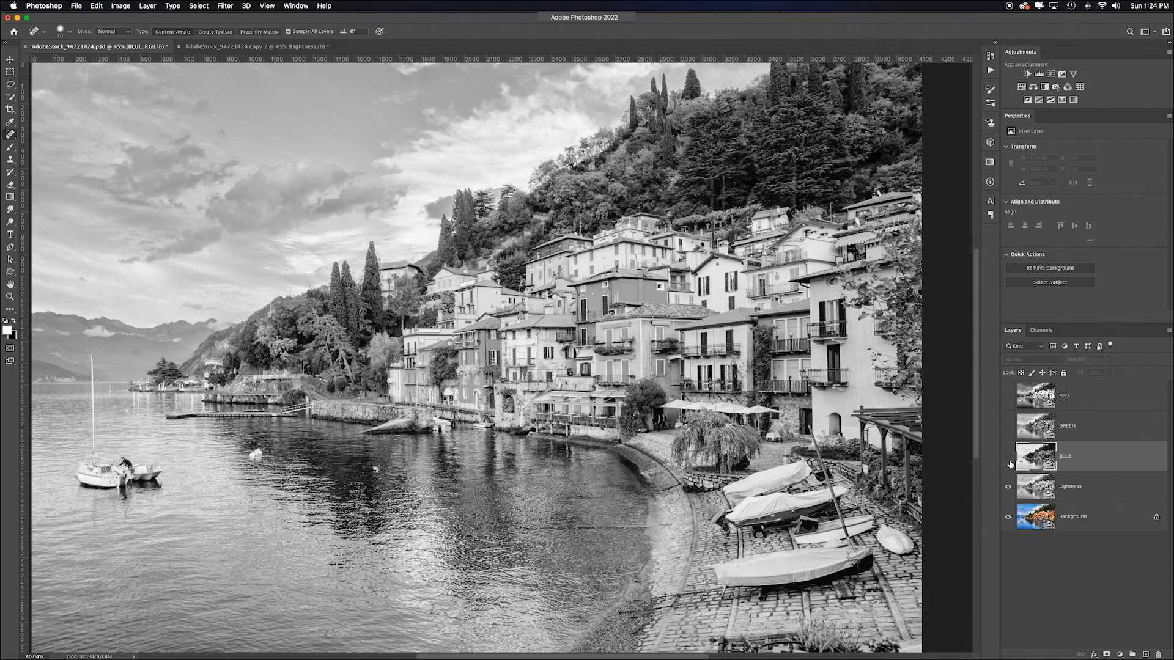
drag(1012, 459, 1007, 397)
Add a black layer mask to each of the RED, GREEN and BLUE layers
click(1118, 394)
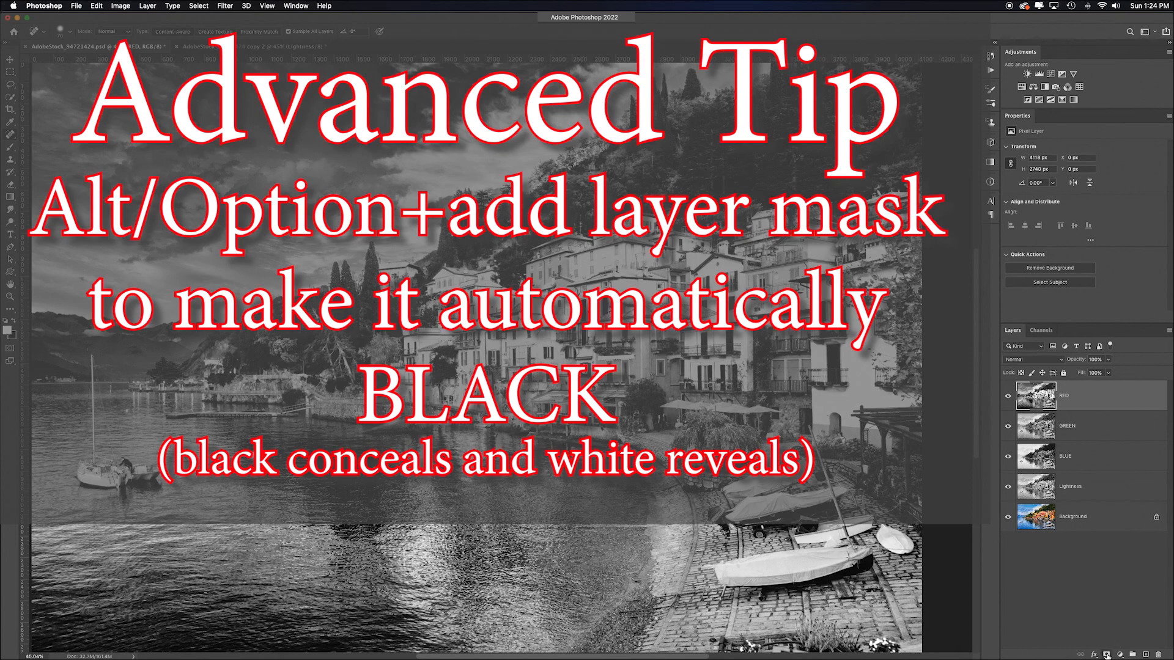
alt+click(1107, 654)
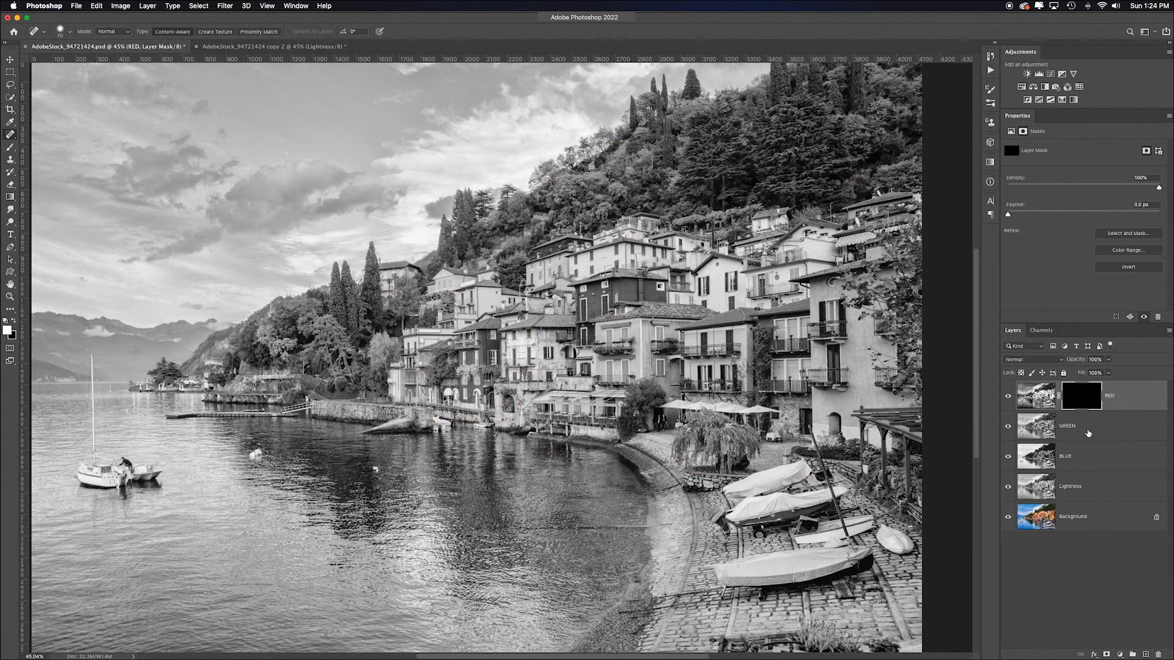
click(1087, 433)
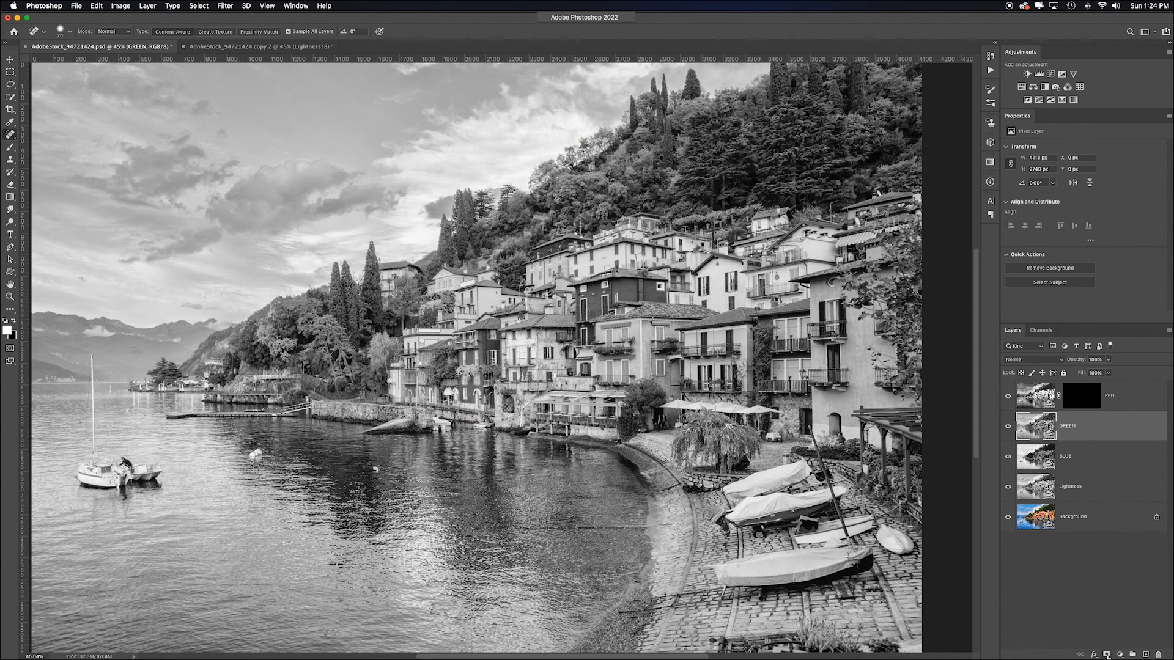
alt+click(1107, 654)
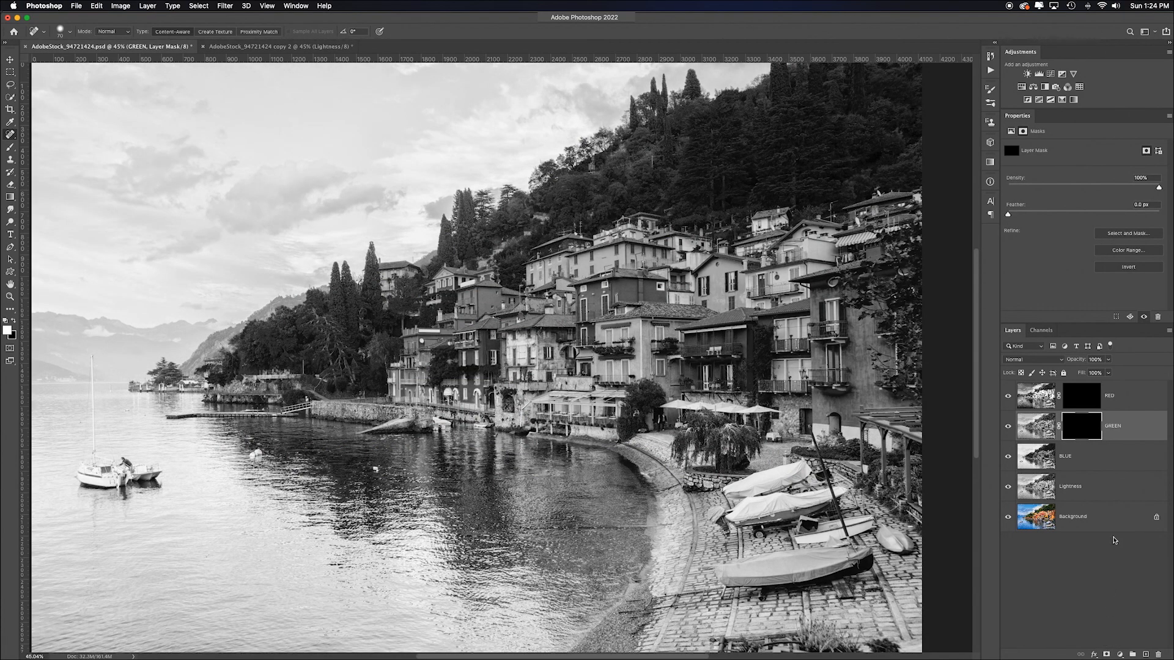
click(1087, 458)
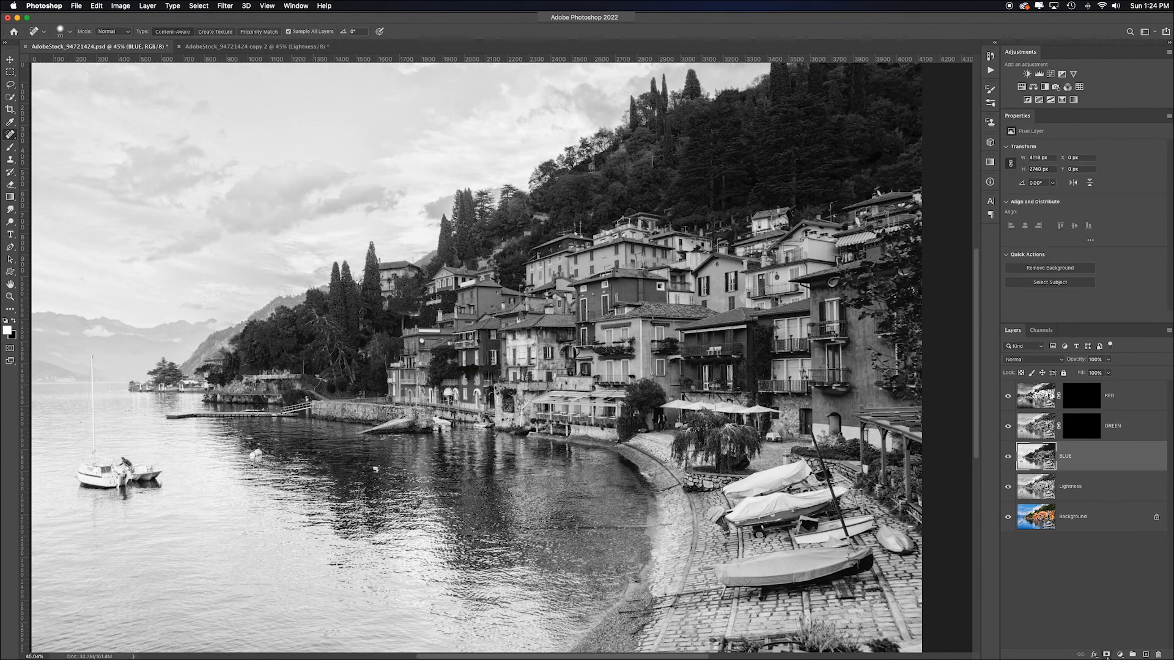
alt+click(1107, 655)
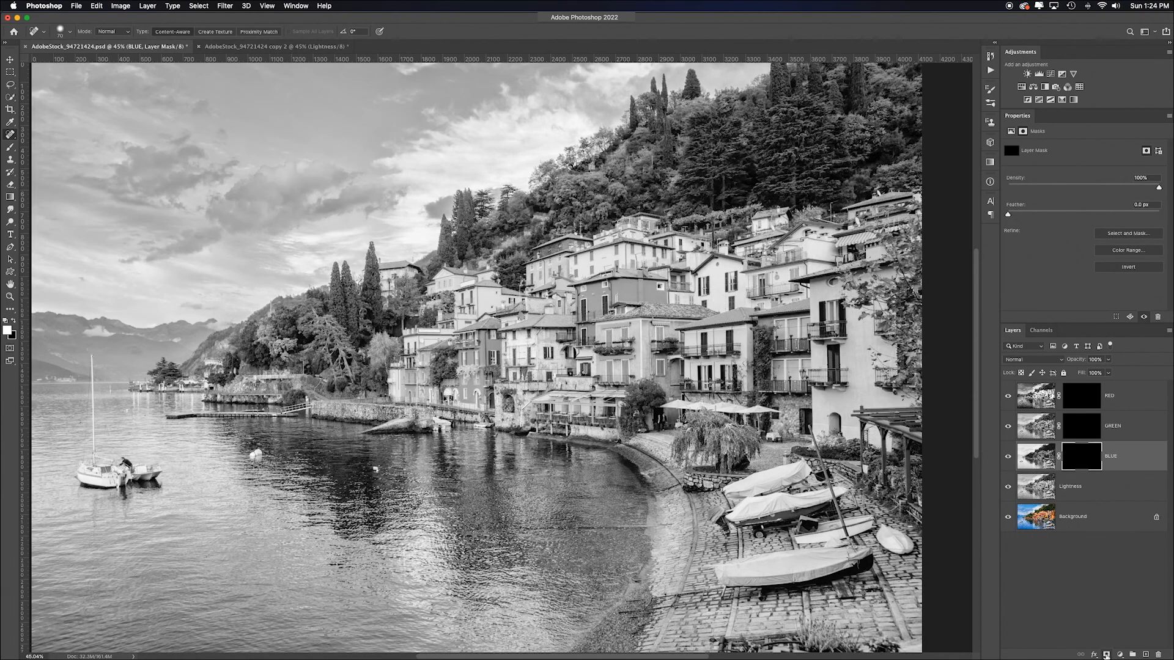
Compare the image with the Lightness layer hidden and shown, and with the RED layer's mask temporarily disabled
click(1008, 487)
click(1007, 487)
click(1008, 487)
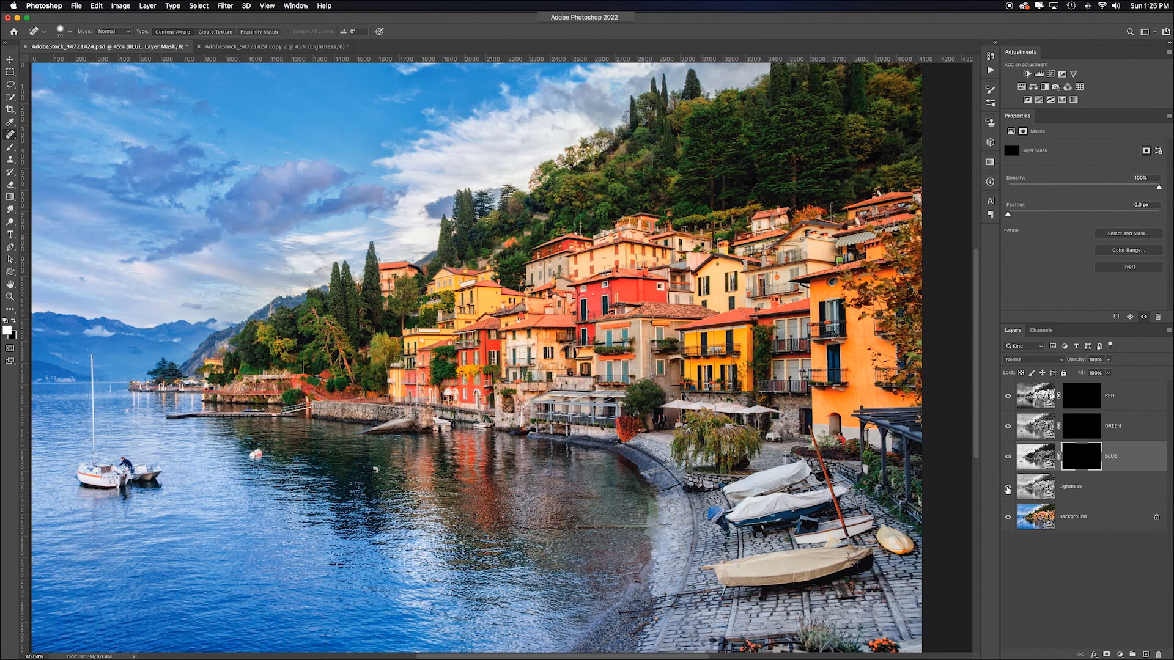
click(1008, 488)
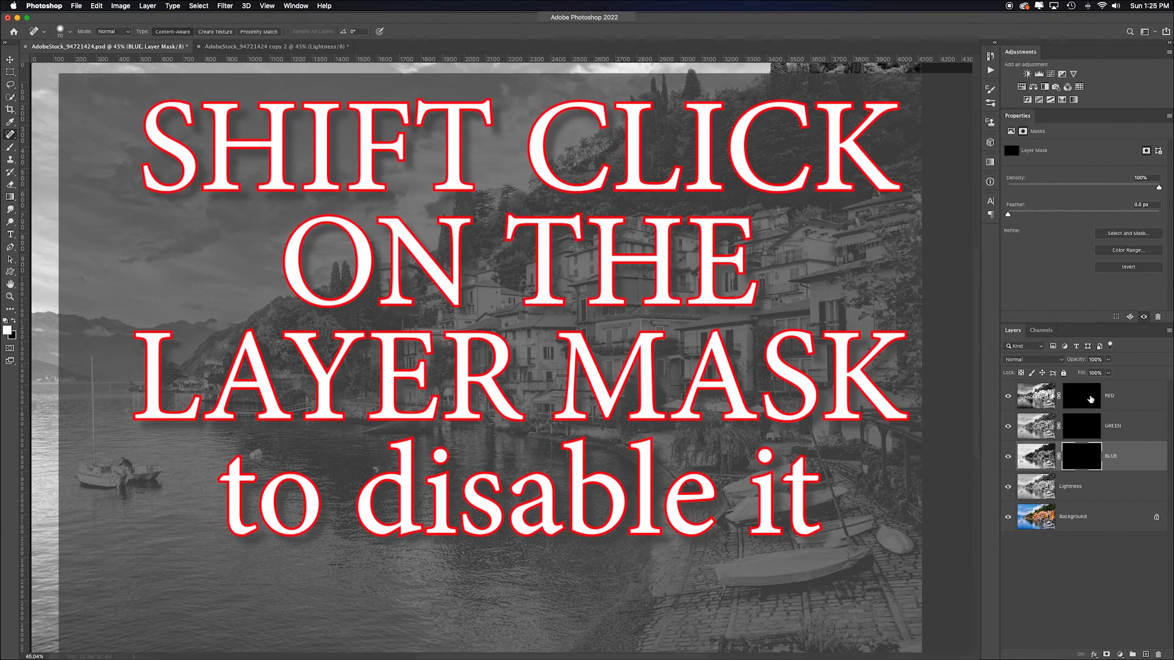
shift+click(1078, 397)
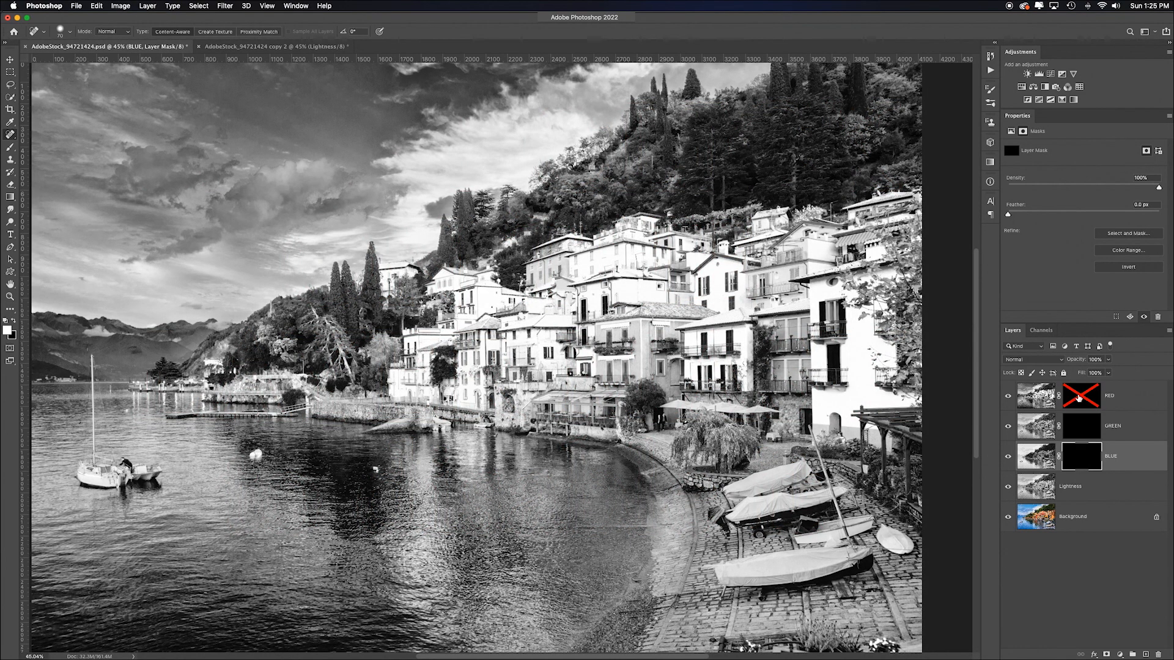
shift+click(1078, 397)
Activate the Brush tool with white as the foreground color and enlarge the brush to about 1400 px
key(b)
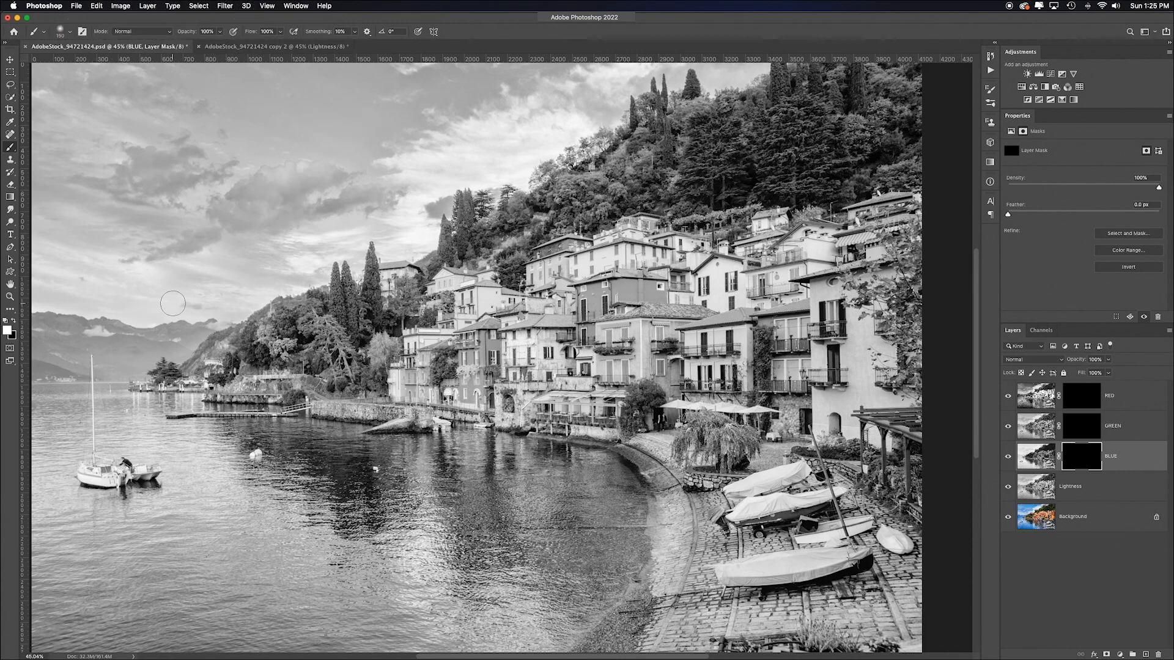
key(bracketright)
key(bracketright)
key(bracketright)
key(bracketright)
key(bracketright)
key(bracketright)
key(bracketright)
key(bracketright)
key(bracketright)
key(bracketright)
key(bracketright)
key(bracketright)
key(bracketright)
key(bracketright)
key(bracketright)
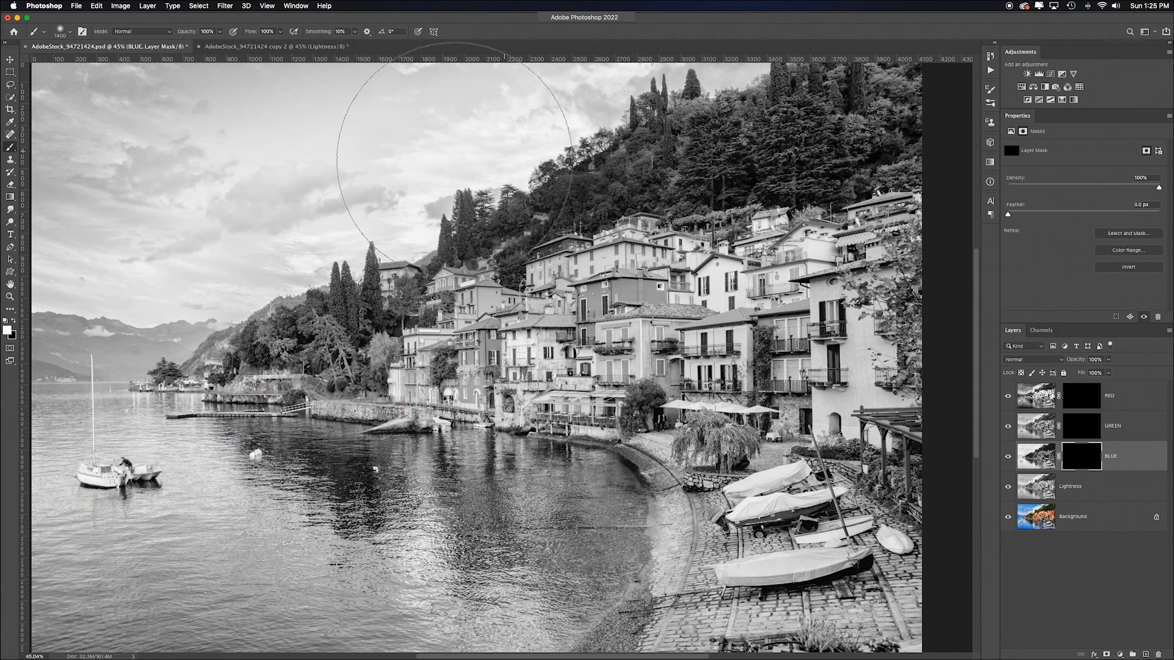
Try painting white over the water and sky on the BLUE layer's mask, and undo the strokes
mouse_move(116, 449)
mouse_down()
mouse_move(212, 535)
mouse_move(547, 544)
mouse_move(287, 562)
mouse_move(156, 511)
mouse_move(481, 522)
mouse_up()
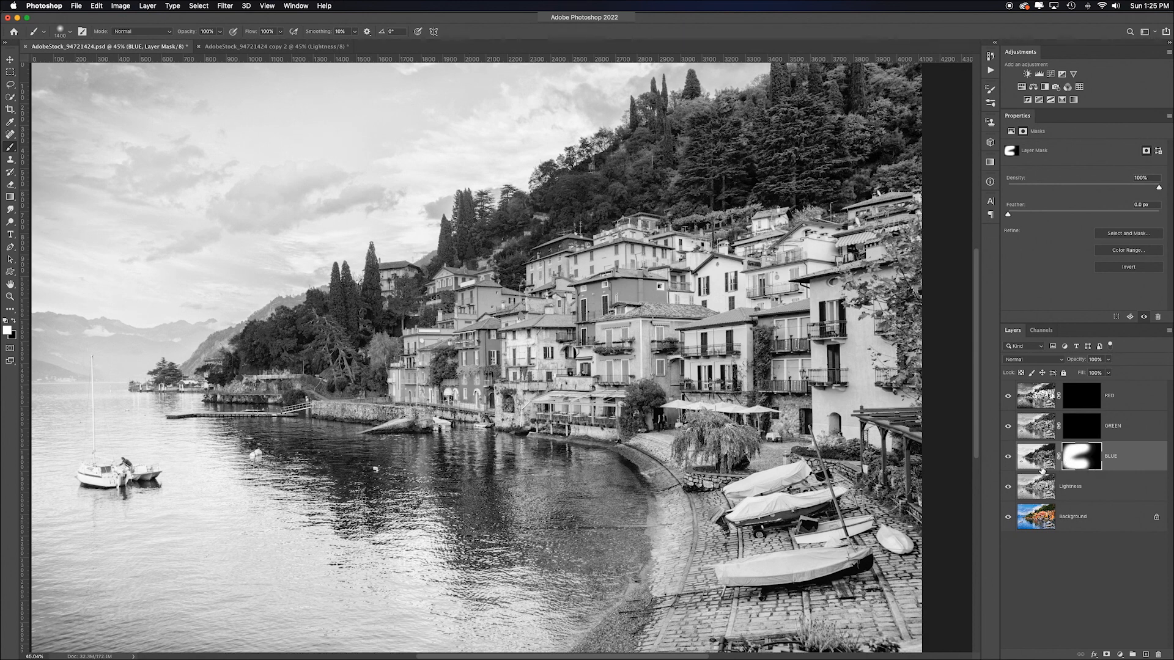
key(super+z)
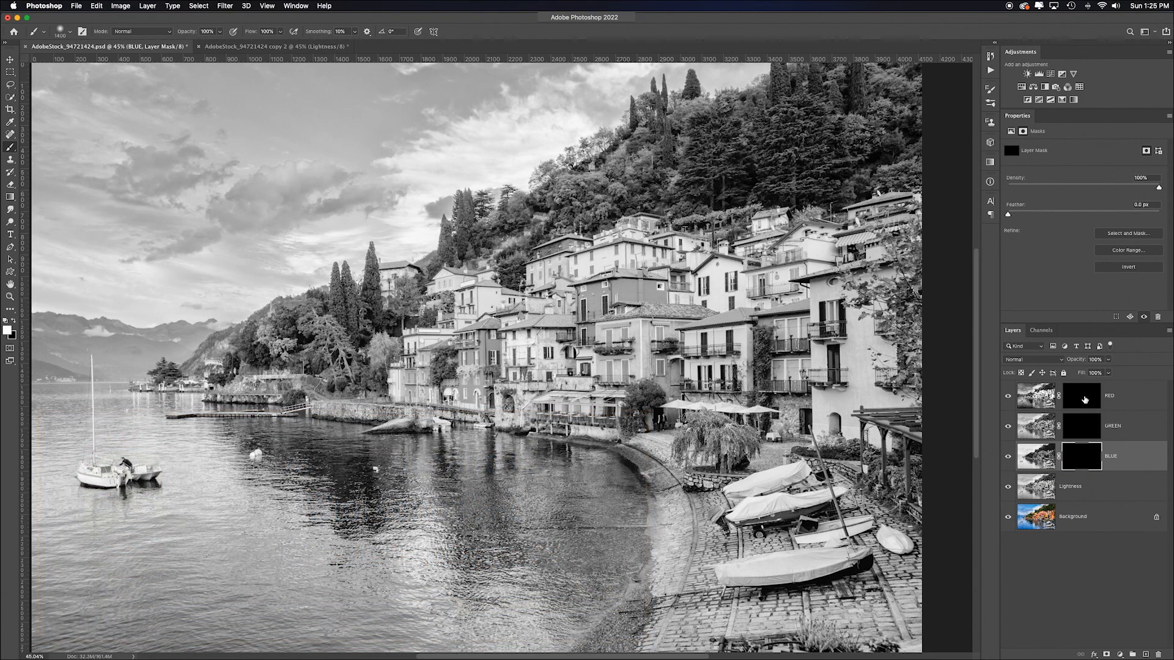
Paint white on the RED layer's mask over the sky, distant hills and water to reveal the red-channel version
click(1082, 397)
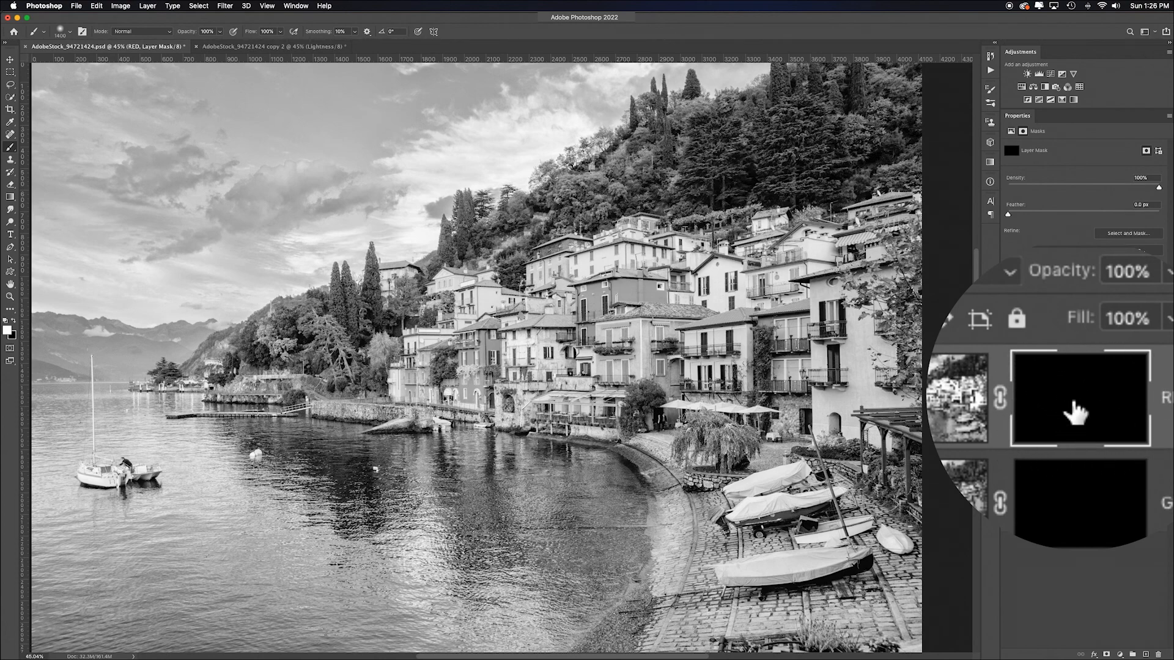
mouse_move(572, 86)
mouse_down()
mouse_move(88, 201)
mouse_move(117, 348)
mouse_move(287, 507)
mouse_move(263, 569)
mouse_move(257, 538)
mouse_move(507, 606)
mouse_up()
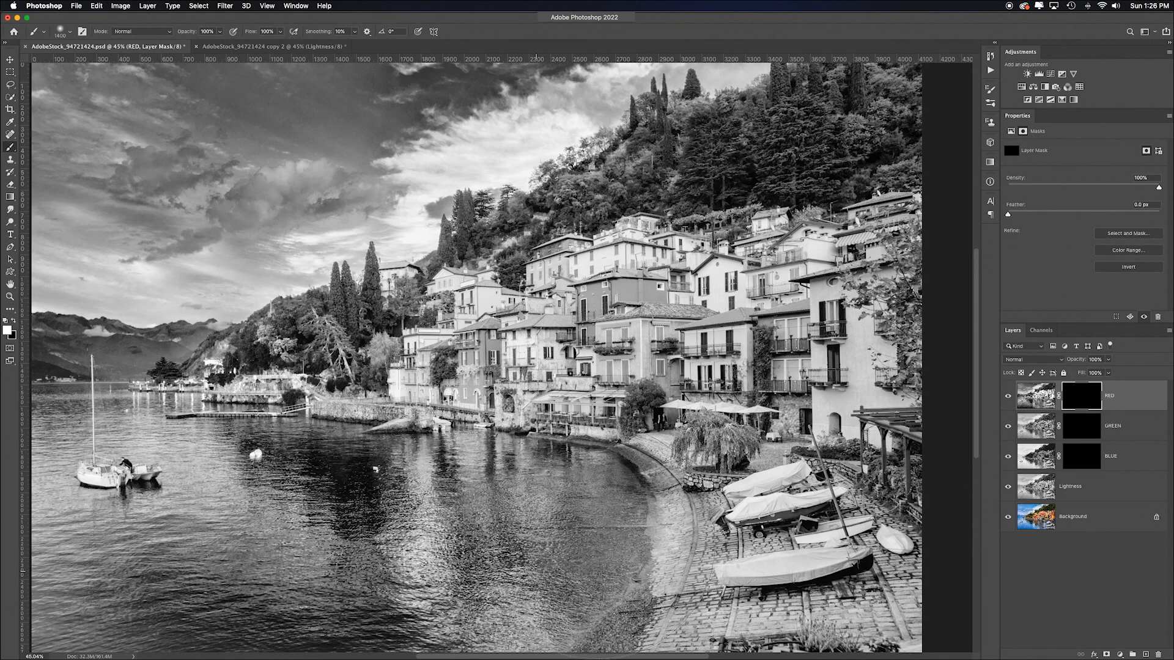
mouse_move(319, 287)
mouse_down()
mouse_move(183, 263)
mouse_move(465, 164)
mouse_move(596, 189)
mouse_move(859, 86)
mouse_up()
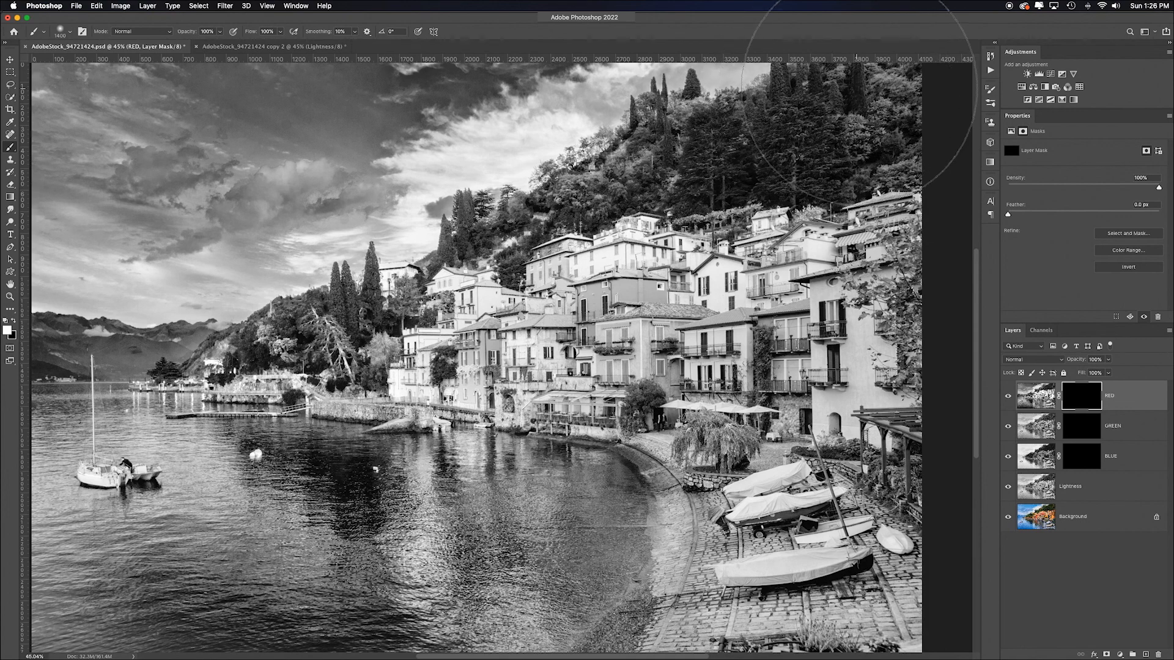
Paint white on the BLUE layer's mask over the village buildings and wooded hillside
click(1077, 459)
mouse_move(953, 367)
mouse_down()
mouse_move(709, 318)
mouse_move(492, 321)
mouse_move(788, 306)
mouse_move(776, 633)
mouse_move(887, 196)
mouse_up()
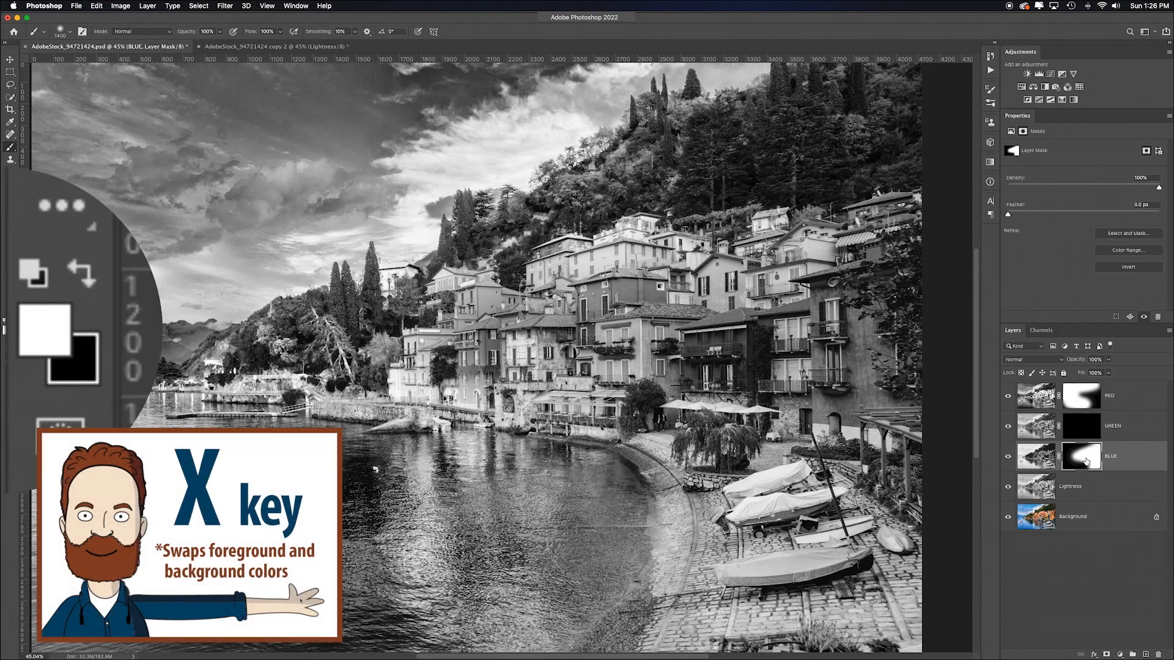
Make black the foreground color and shrink the brush to roughly the width of one building for detail mask painting
key(x)
key(bracketleft)
key(bracketleft)
key(bracketleft)
key(bracketleft)
key(bracketleft)
key(bracketleft)
key(bracketleft)
key(bracketleft)
key(bracketleft)
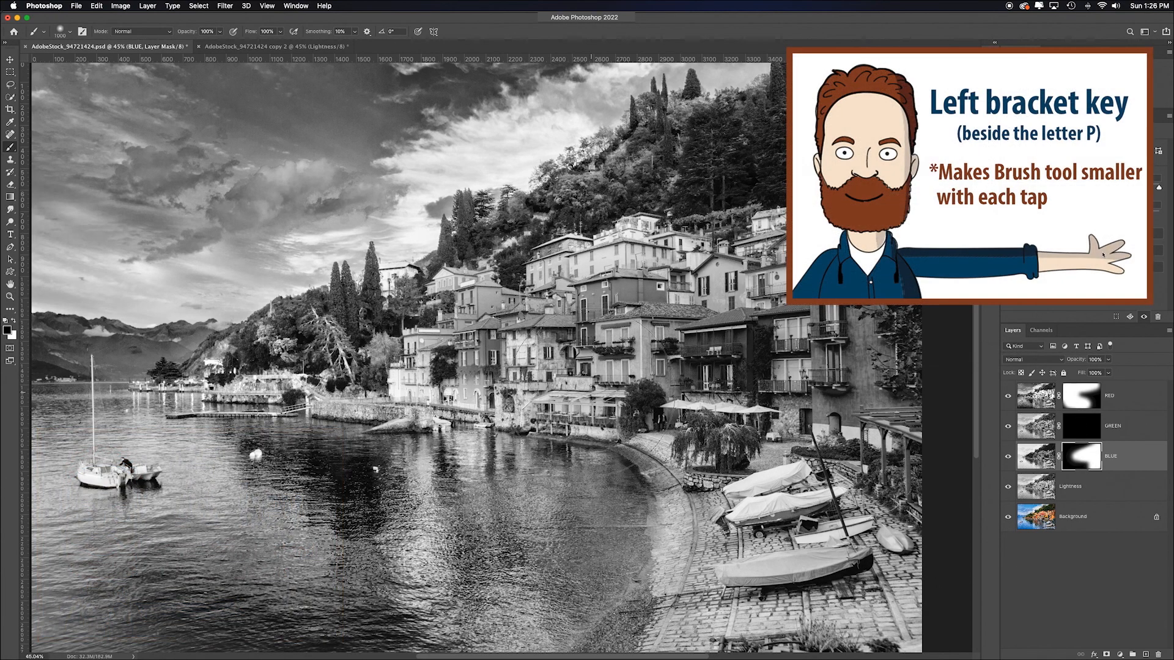
key(bracketleft)
key(bracketleft)
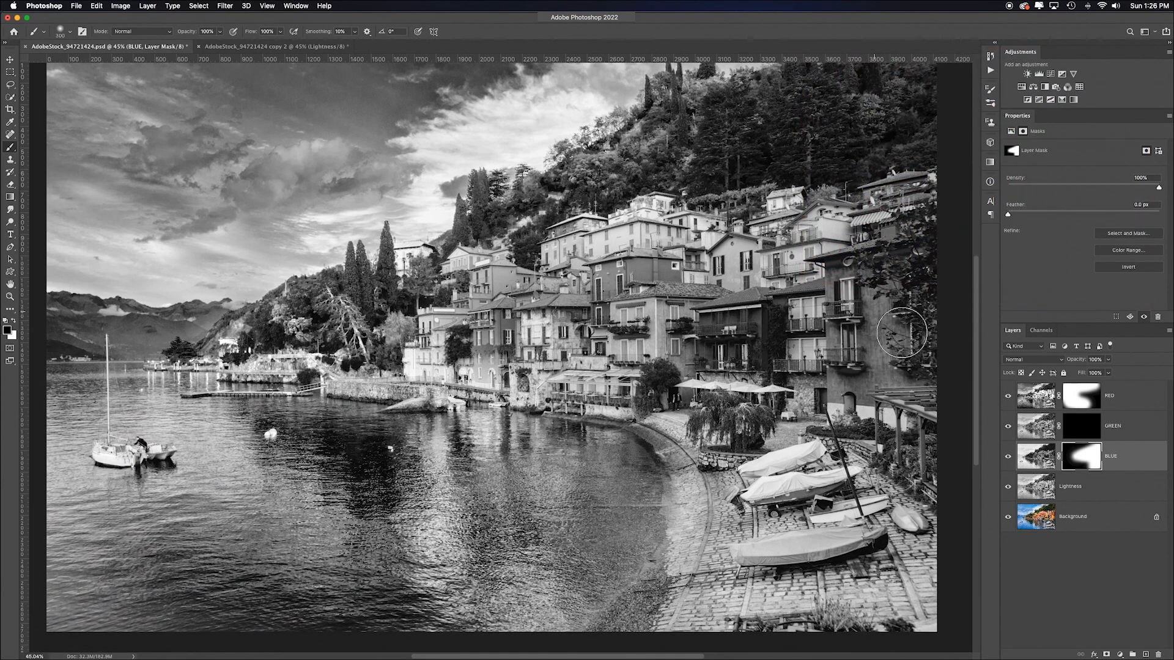
Paint black on the BLUE layer's mask over the large house nearest the boats, selected village buildings, the covered boats and the distant shoreline
scroll(880, 336, up, 2)
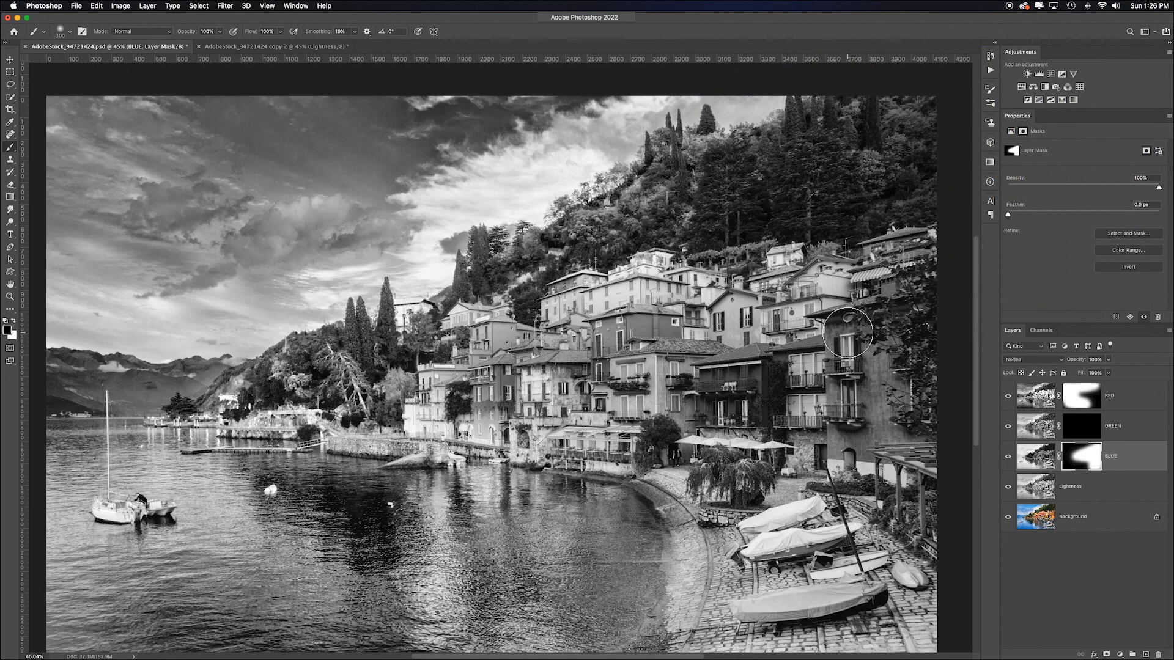
drag(848, 421, 847, 449)
mouse_move(849, 464)
mouse_down()
mouse_move(865, 428)
mouse_move(911, 419)
mouse_move(884, 396)
mouse_move(875, 344)
mouse_move(846, 322)
mouse_move(865, 323)
mouse_move(832, 323)
mouse_move(909, 309)
mouse_up()
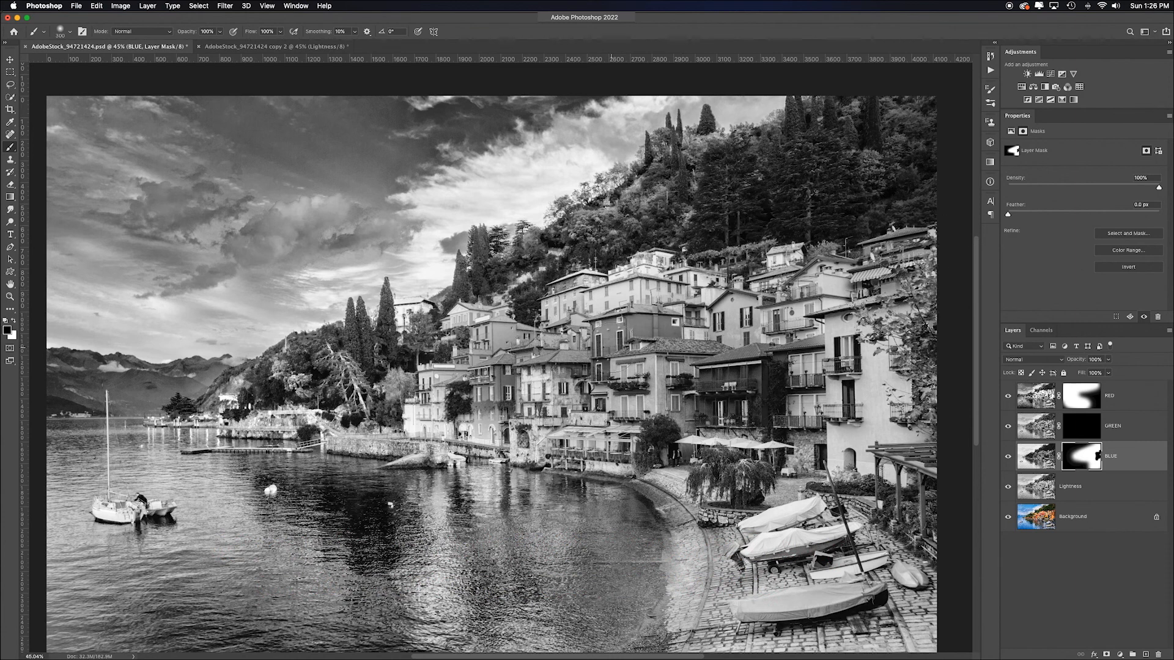
drag(477, 337, 567, 296)
mouse_move(470, 437)
mouse_down()
mouse_move(660, 458)
mouse_move(721, 510)
mouse_move(832, 514)
mouse_move(916, 572)
mouse_move(801, 605)
mouse_move(873, 480)
mouse_move(764, 474)
mouse_move(781, 535)
mouse_up()
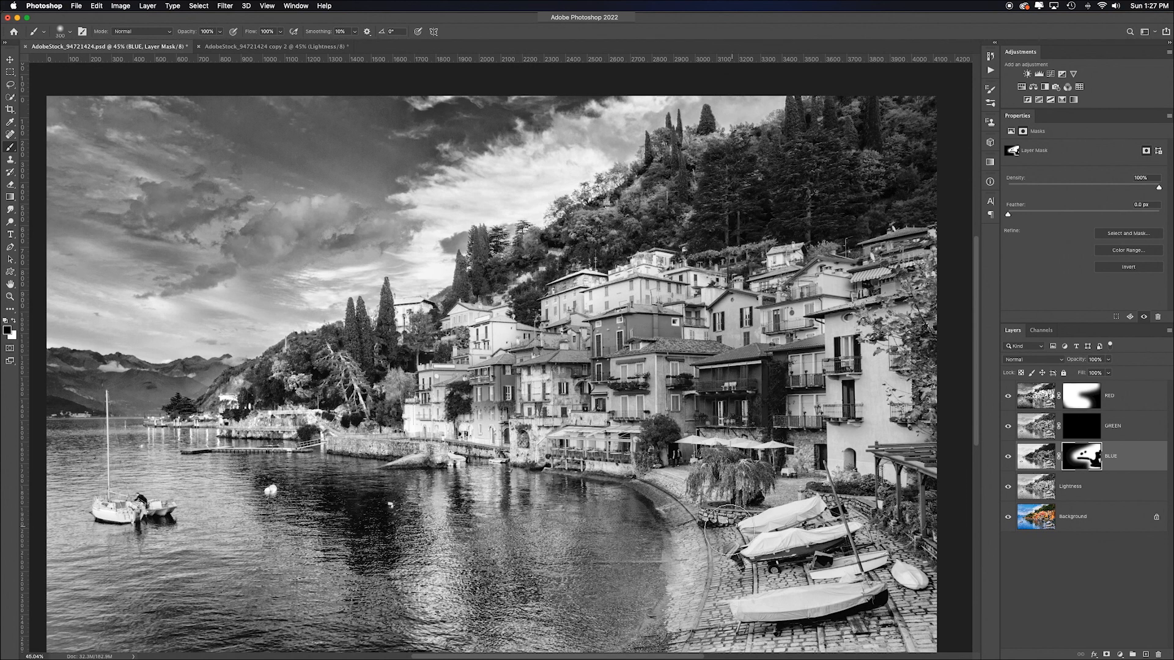
drag(199, 396, 110, 395)
Stamp all visible layers into a new layer above the RED layer and duplicate that merged layer
click(1125, 404)
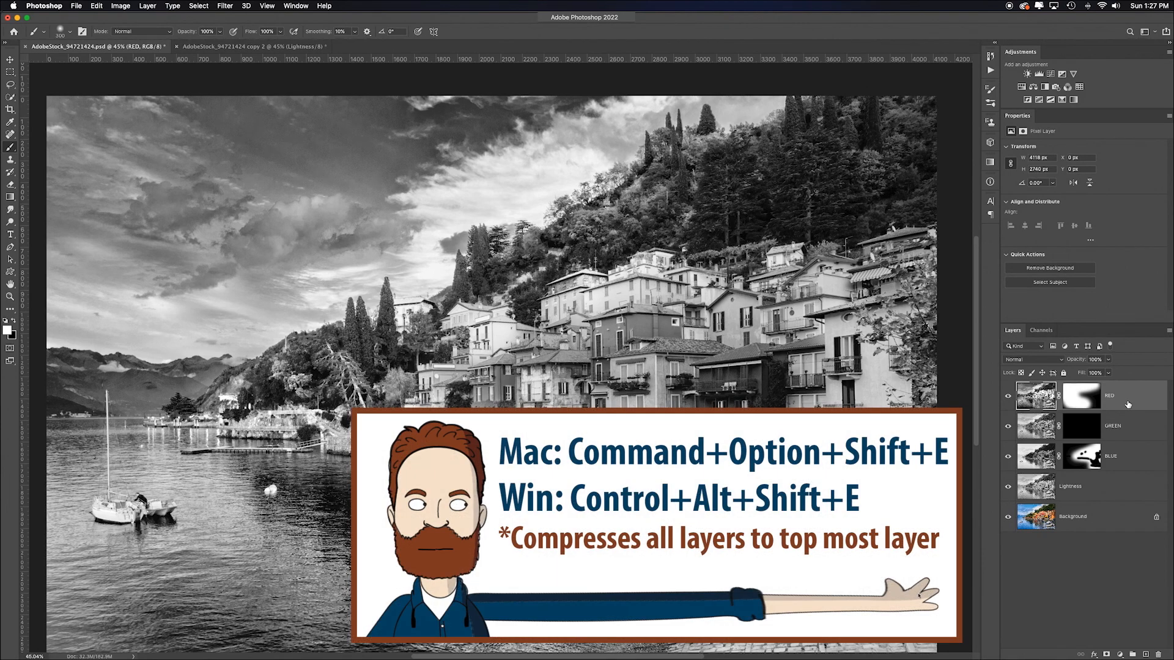
key(super+alt+shift+e)
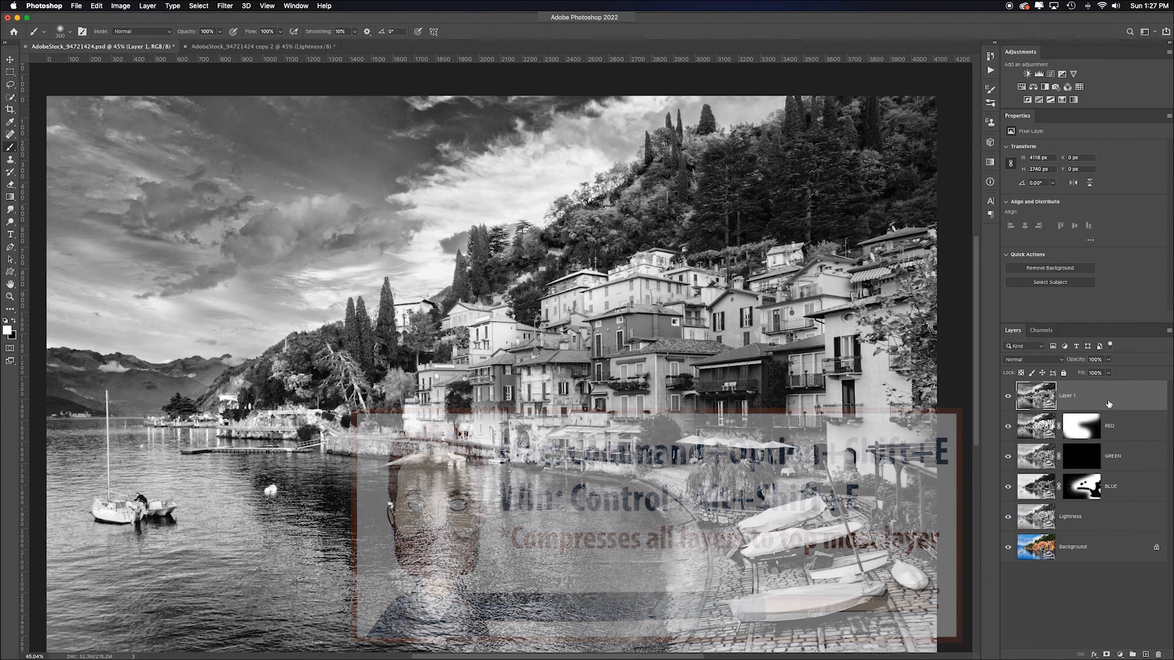
key(super+j)
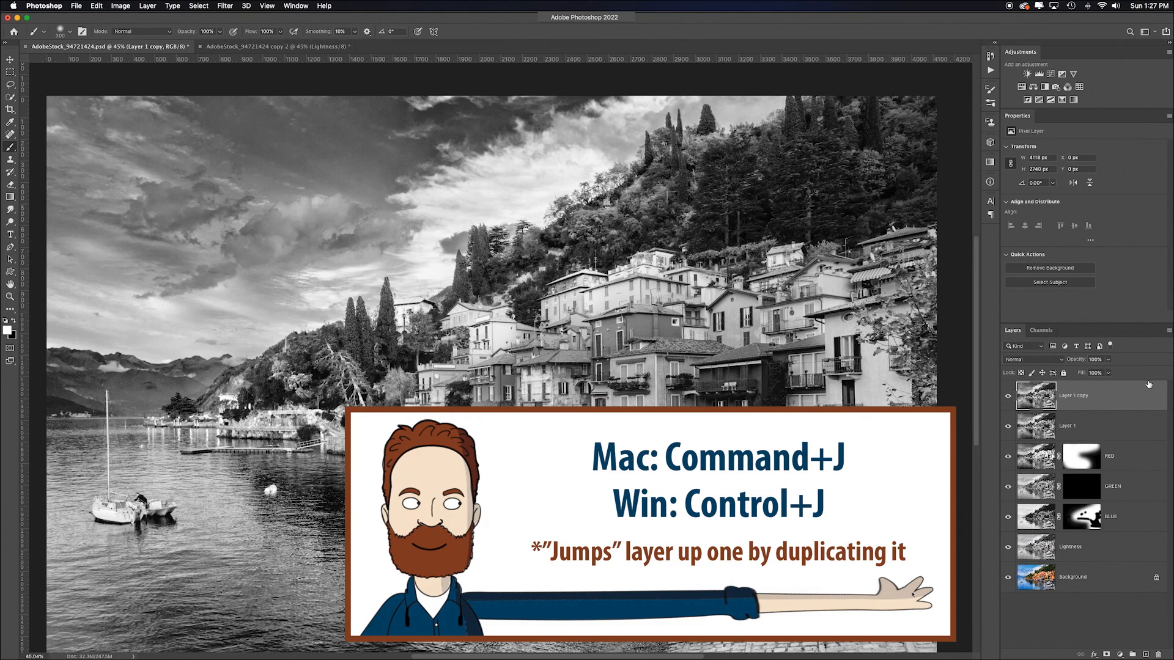
Start the Camera Raw Filter on the duplicated merged layer and set Clarity to +28 and Dehaze to +49
click(225, 6)
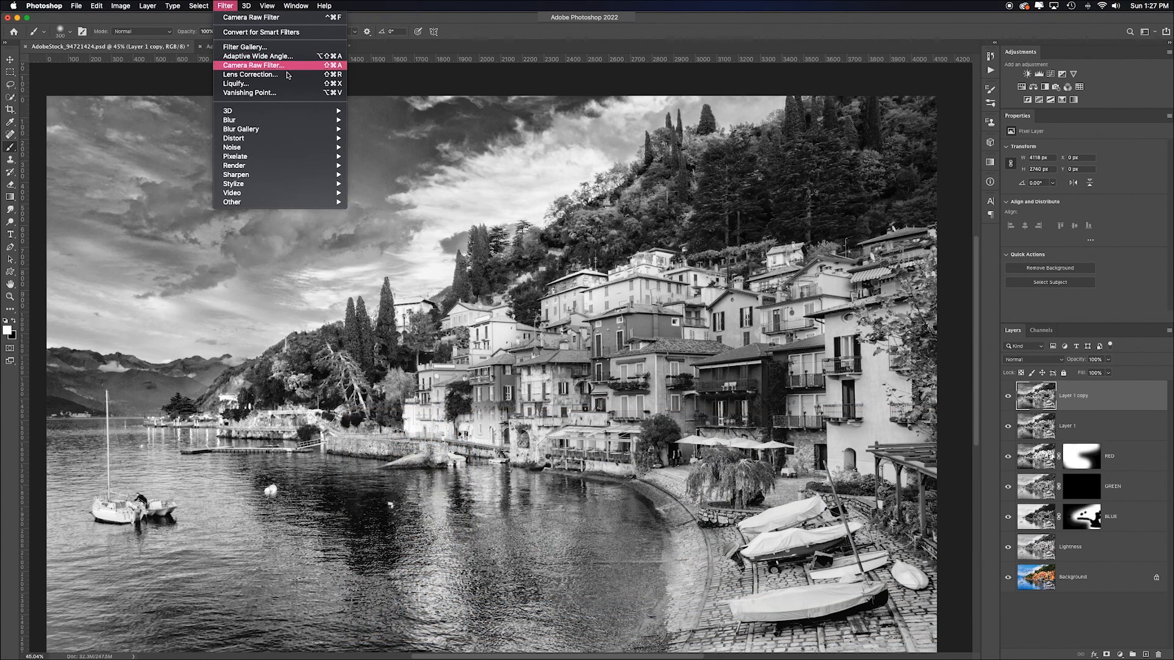
click(292, 65)
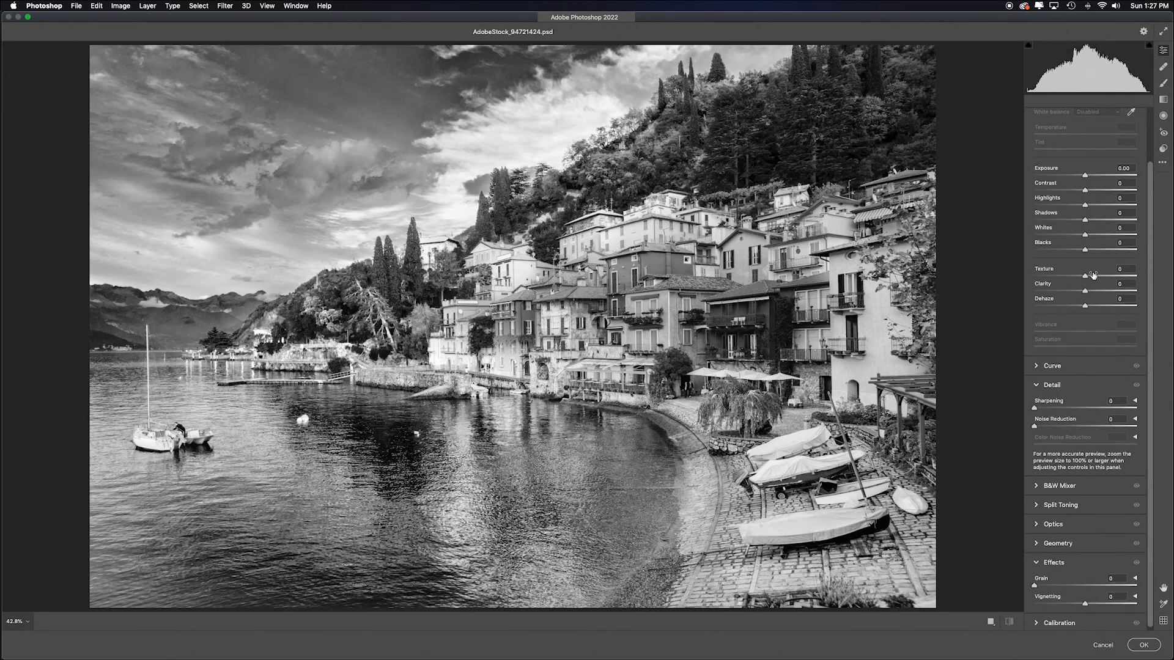
scroll(1094, 315, up, 1)
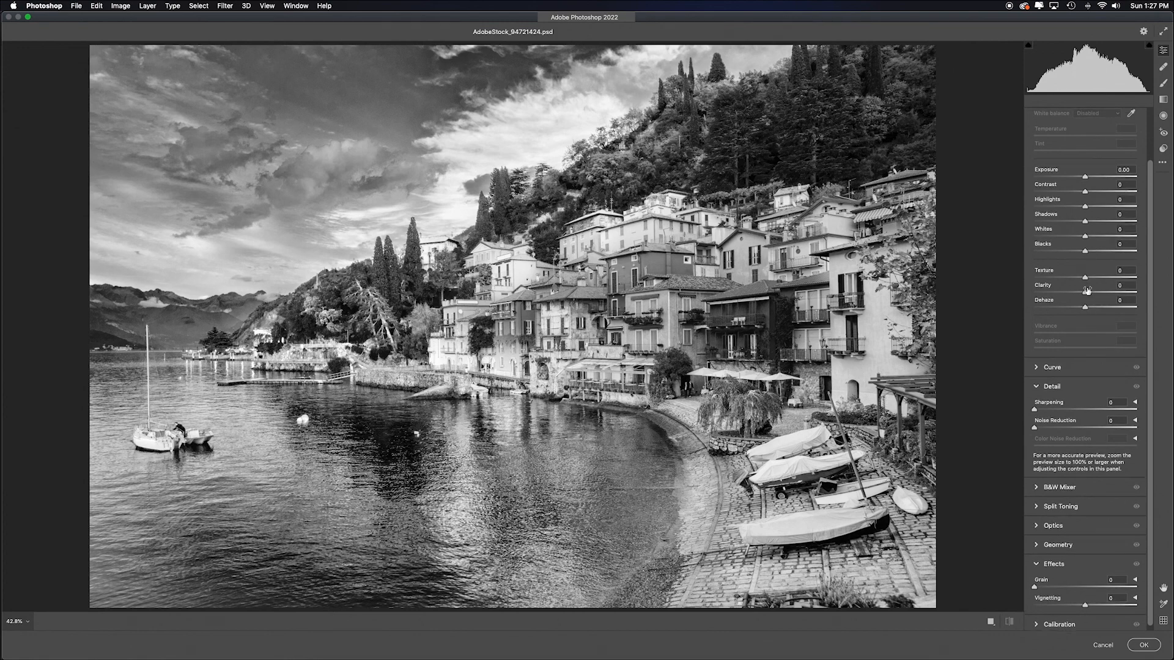
drag(1085, 292, 1112, 311)
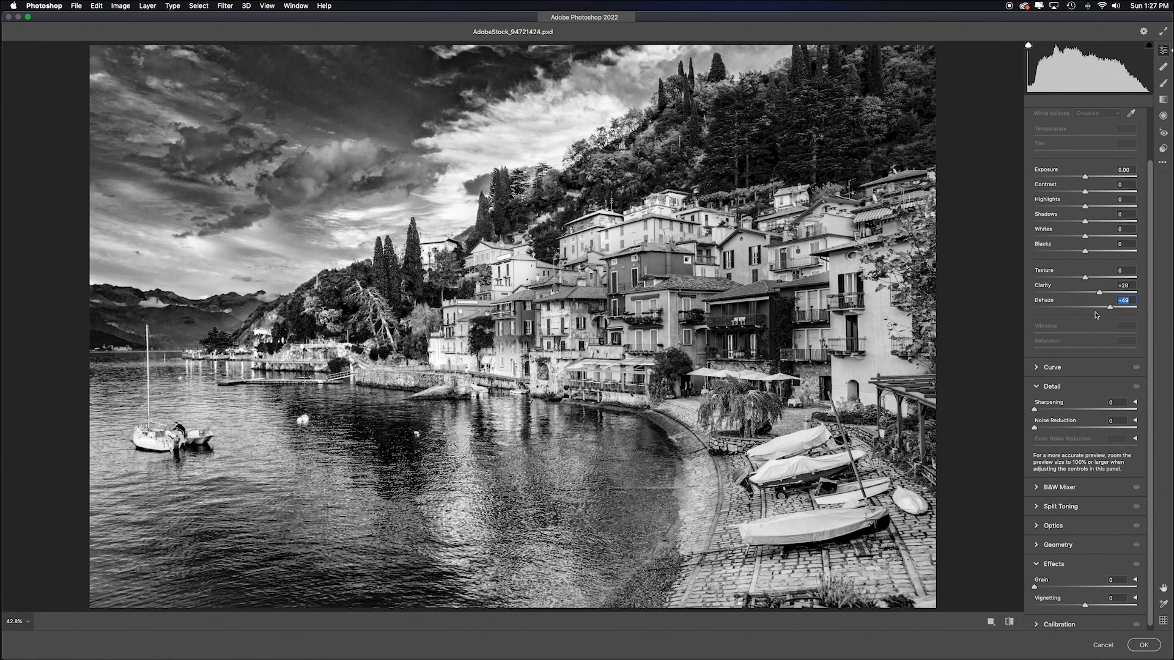
Set Highlights to -41 and Shadows to +18, add a slight dark vignette and noise reduction, and apply the filter, comparing before and after
drag(1085, 220, 1064, 207)
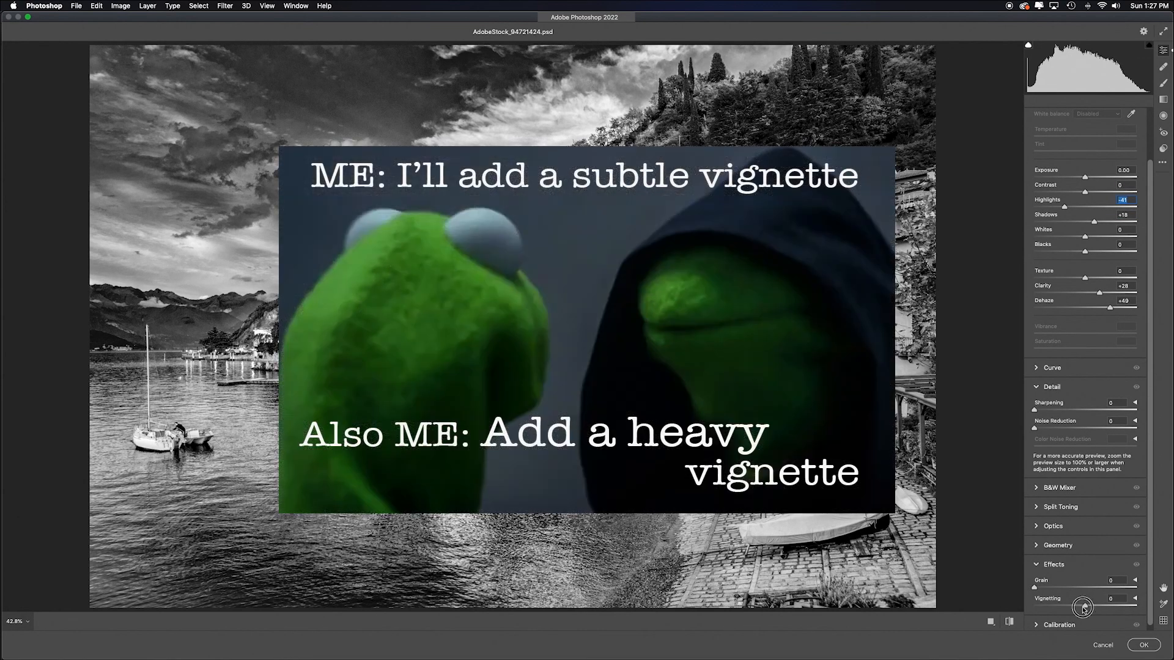
drag(1085, 605, 1077, 605)
drag(1035, 428, 1053, 428)
click(1143, 646)
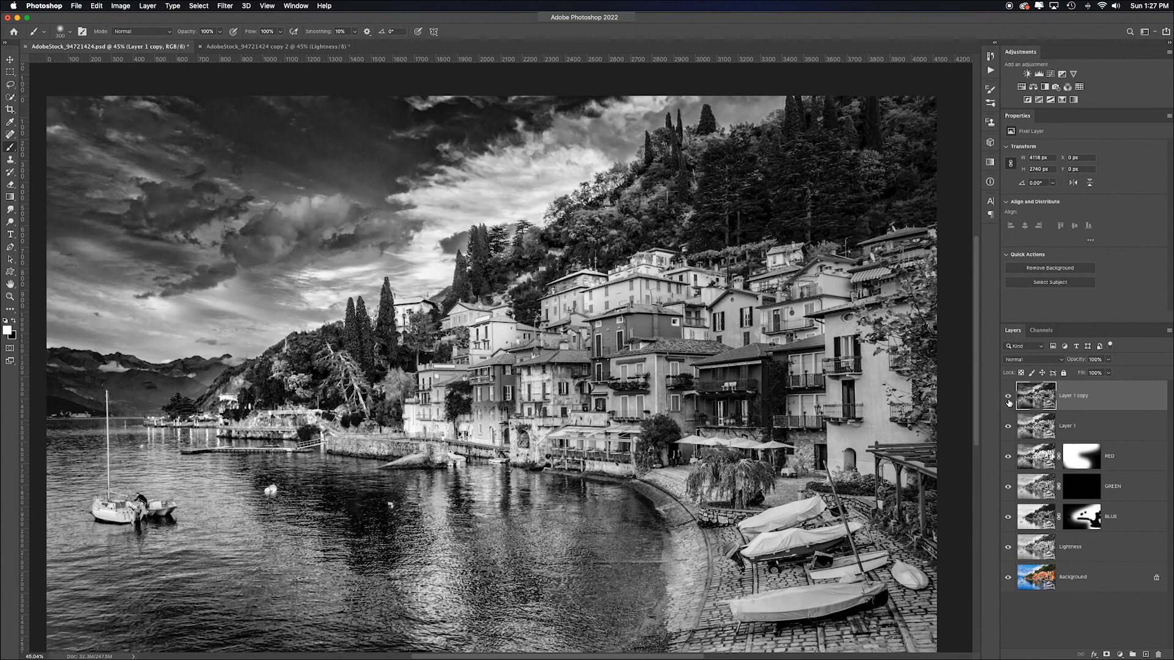
click(1009, 399)
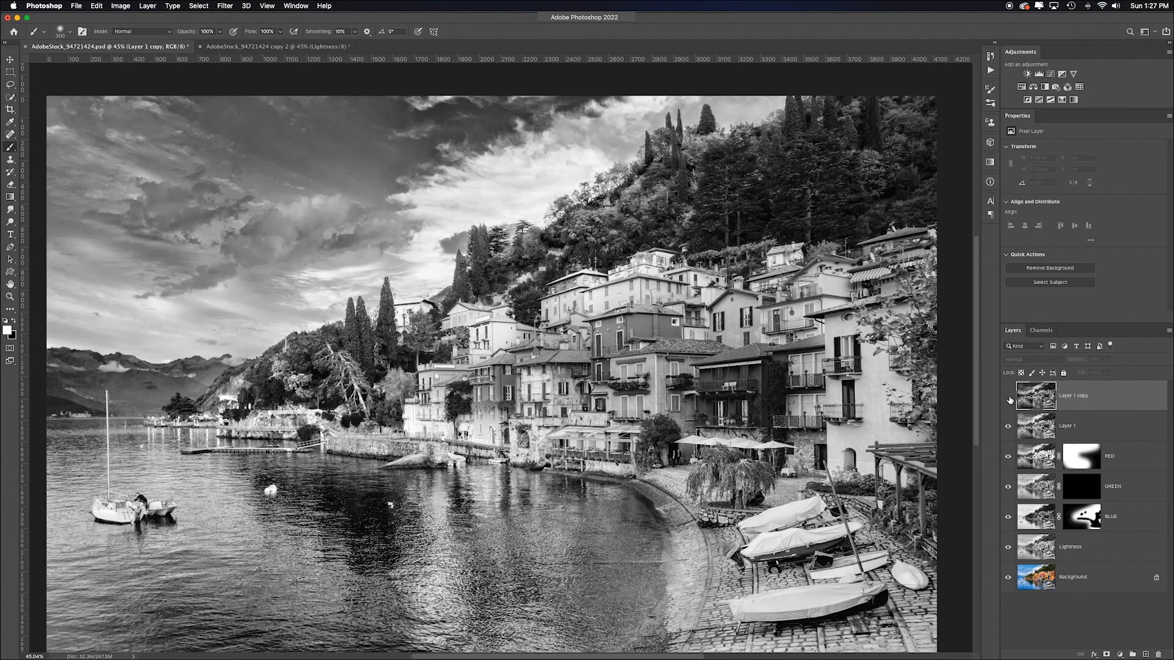
click(1009, 399)
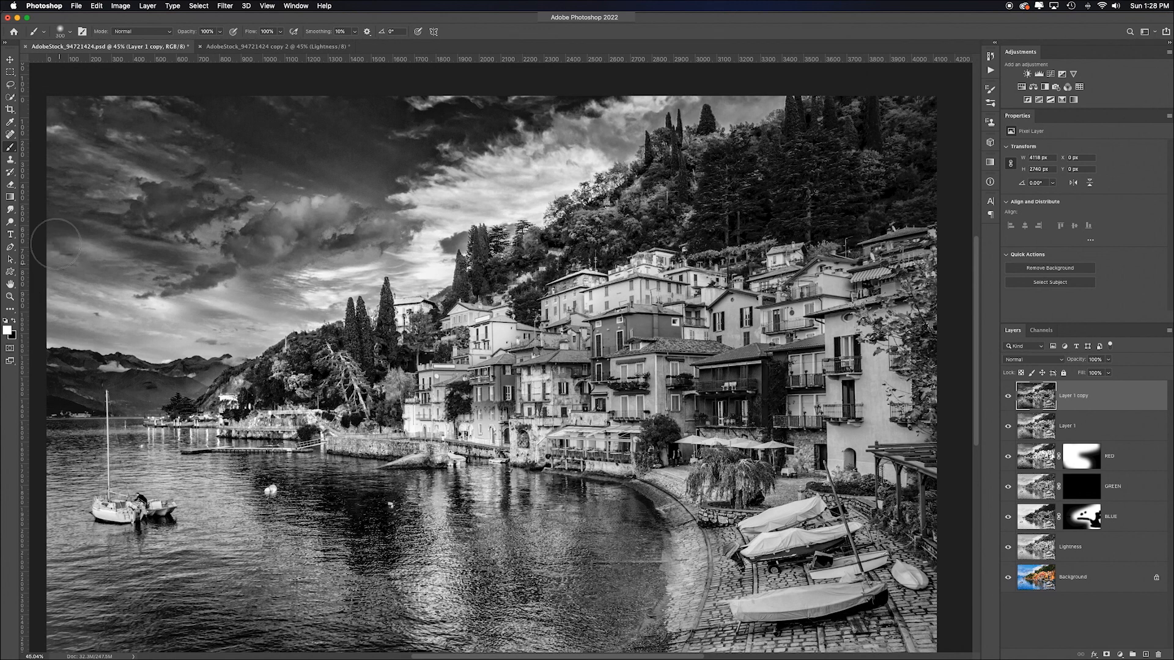
Remove the two white buoys from the water with the Spot Healing Brush
click(9, 135)
click(270, 488)
click(387, 504)
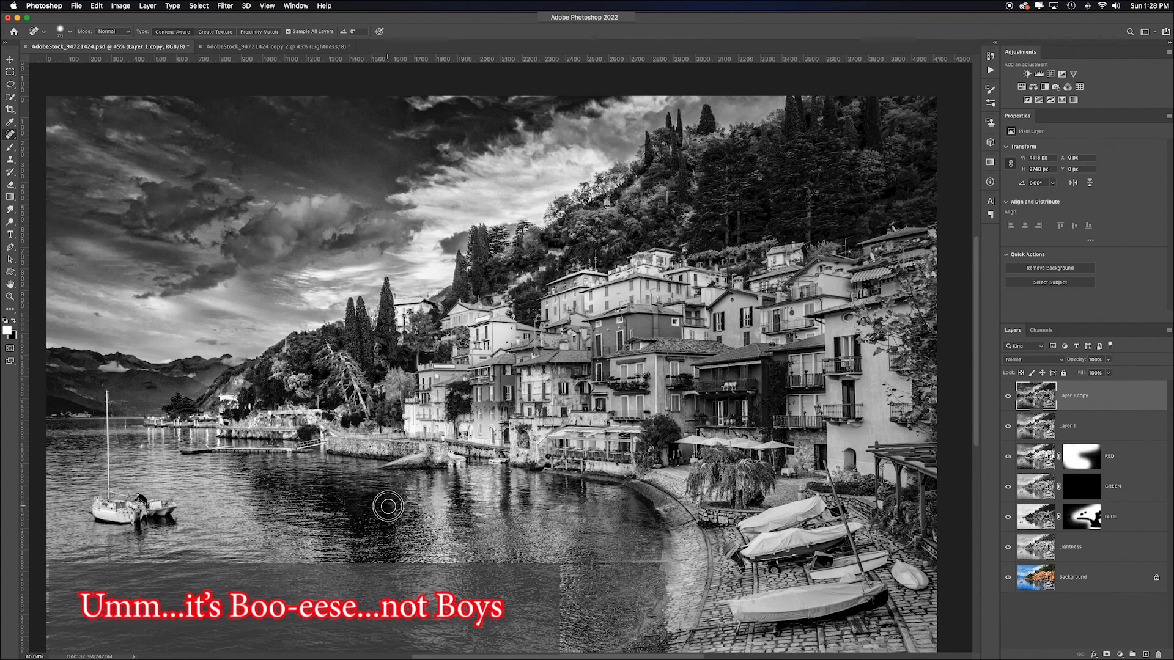
click(393, 505)
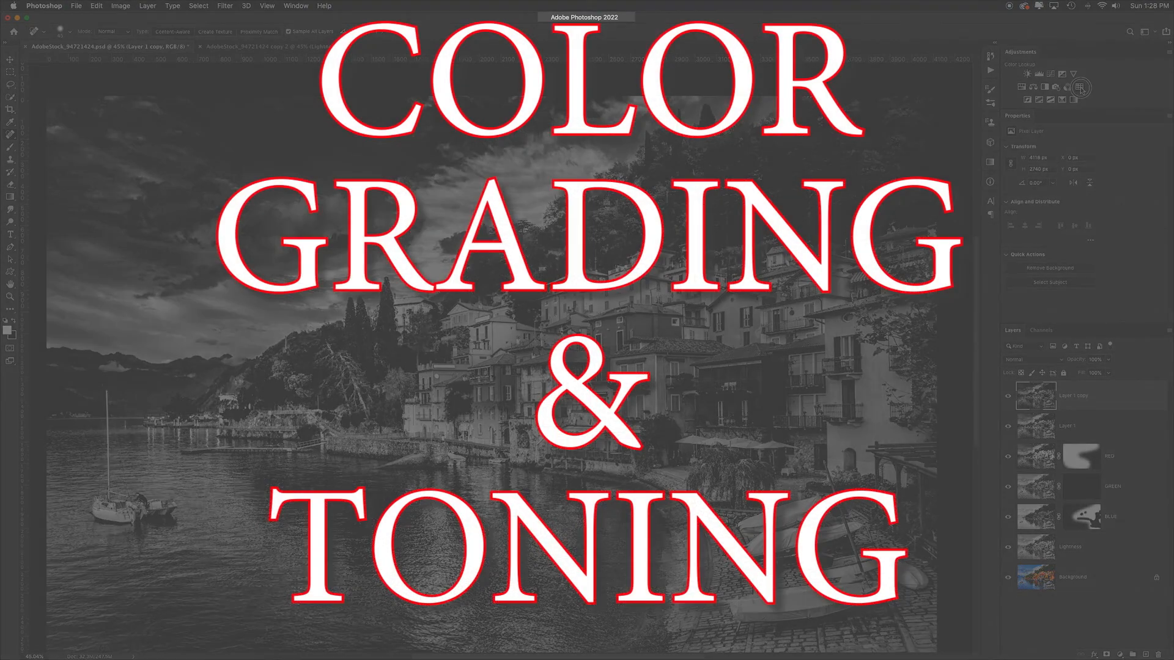
Add a Color Lookup adjustment layer with the EdgyAmber.3DL LUT at 44% opacity, and hide it after viewing
click(1080, 89)
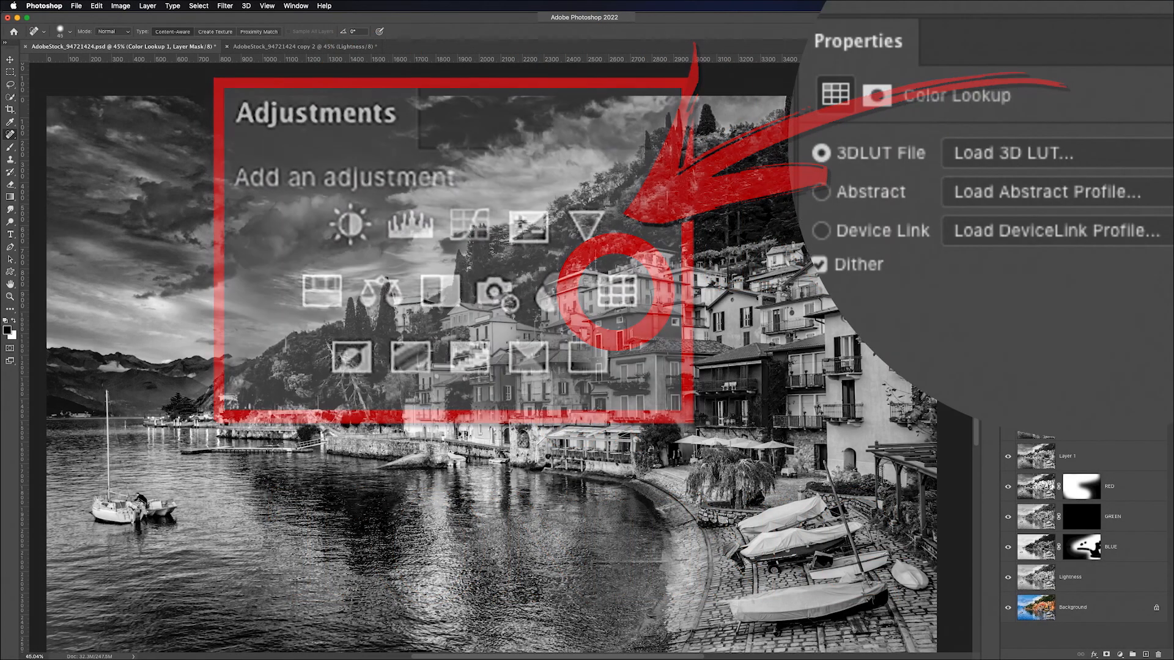
click(1069, 149)
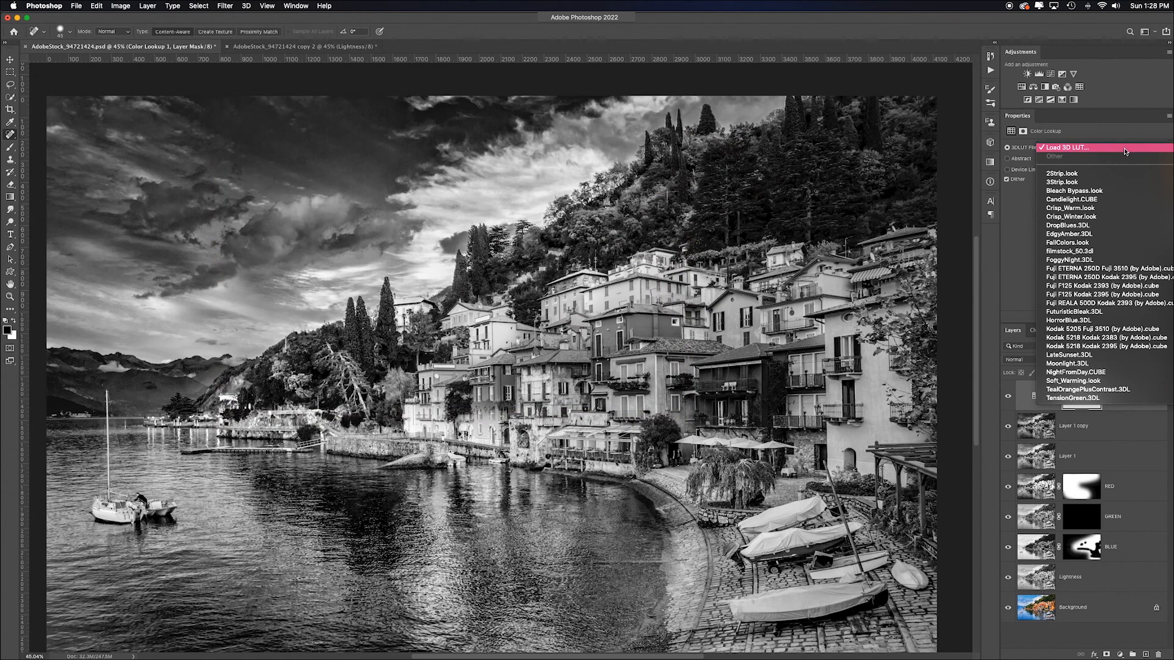
click(1092, 234)
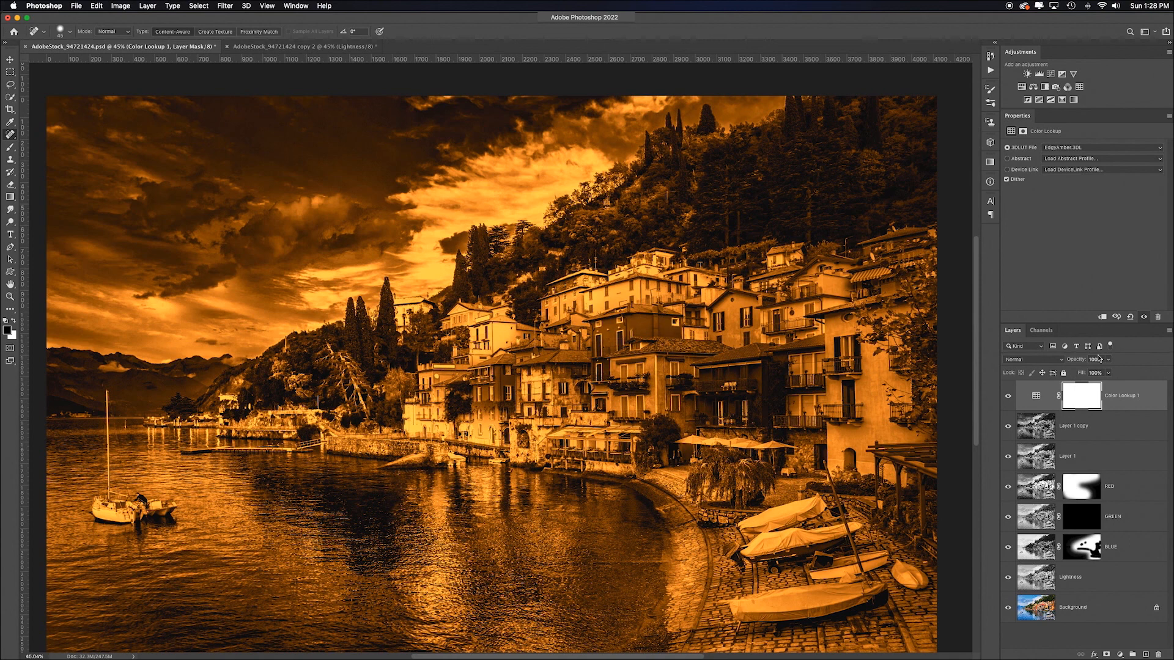
drag(1080, 364, 1067, 363)
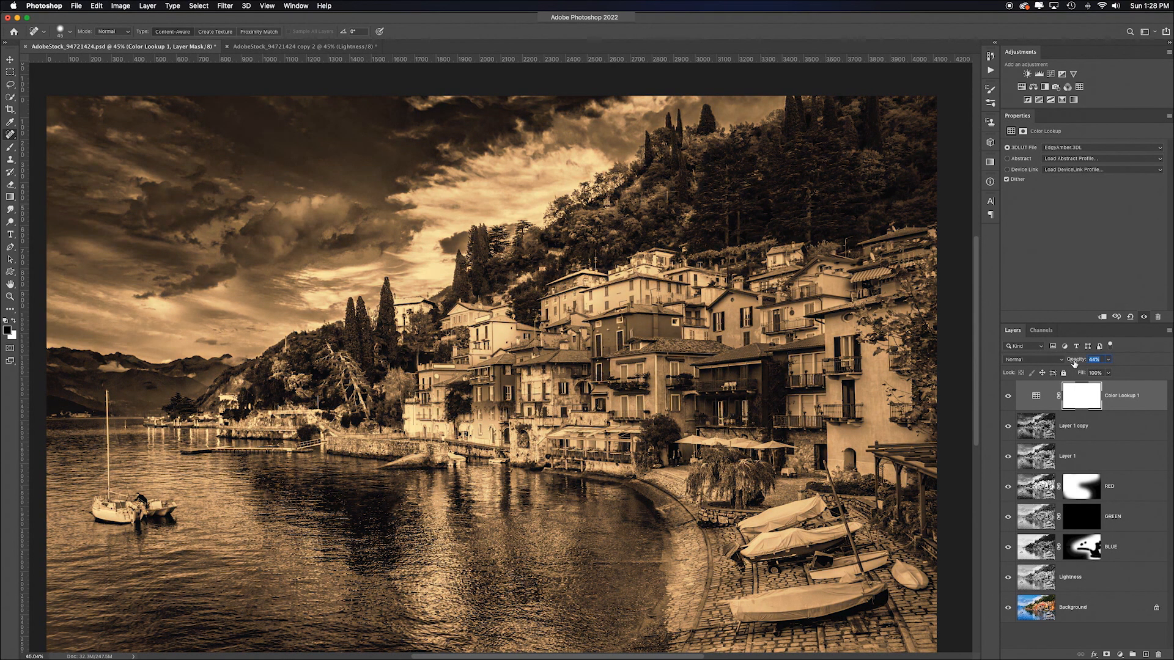
click(1008, 396)
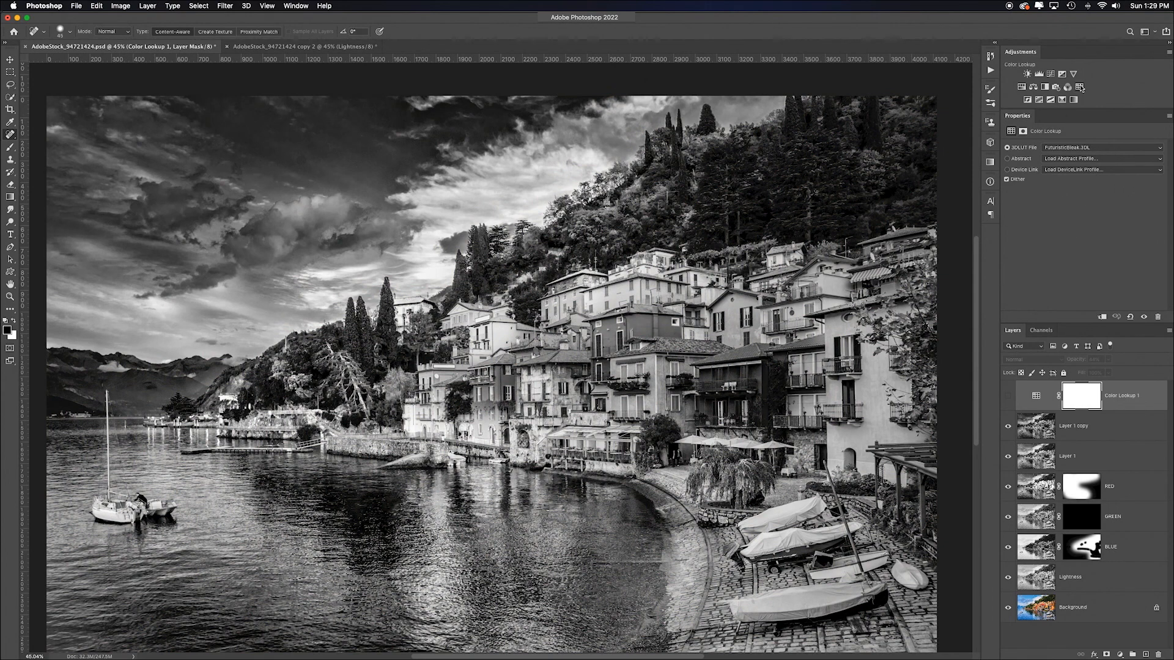
Add a second Color Lookup adjustment layer with the FuturisticBleak.3DL LUT, and hide it after viewing
click(1080, 87)
click(1100, 147)
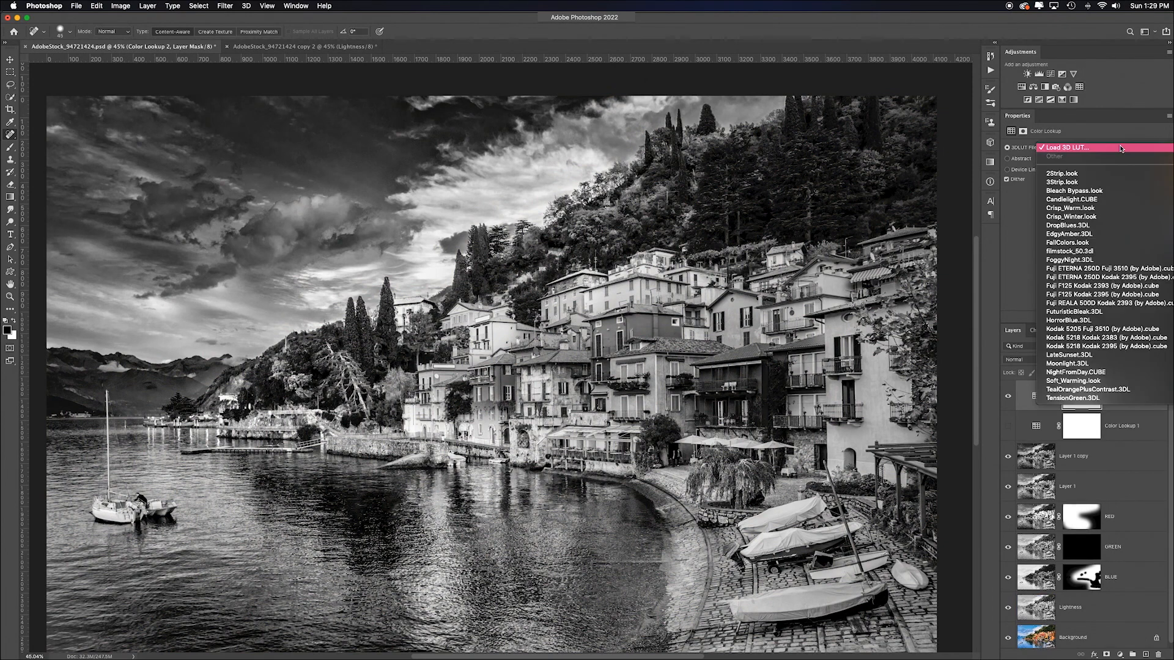
click(1093, 311)
click(1008, 397)
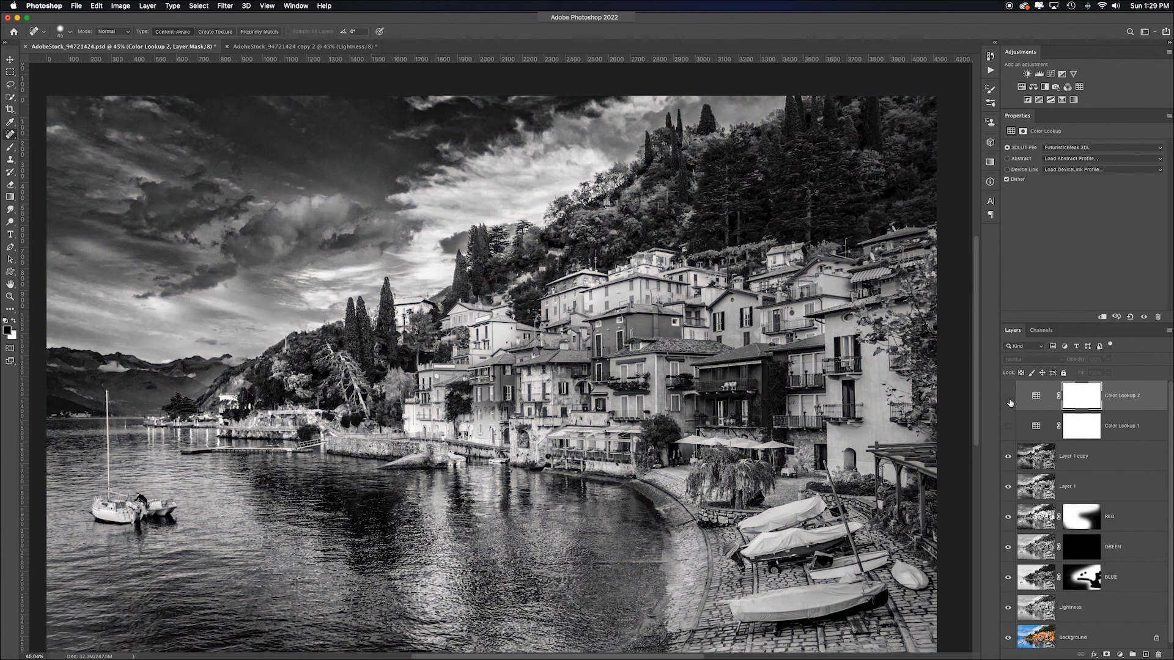
Add a third Color Lookup adjustment layer with the HorrorBlue.3DL LUT at 39% opacity, and hide it after viewing
click(1079, 87)
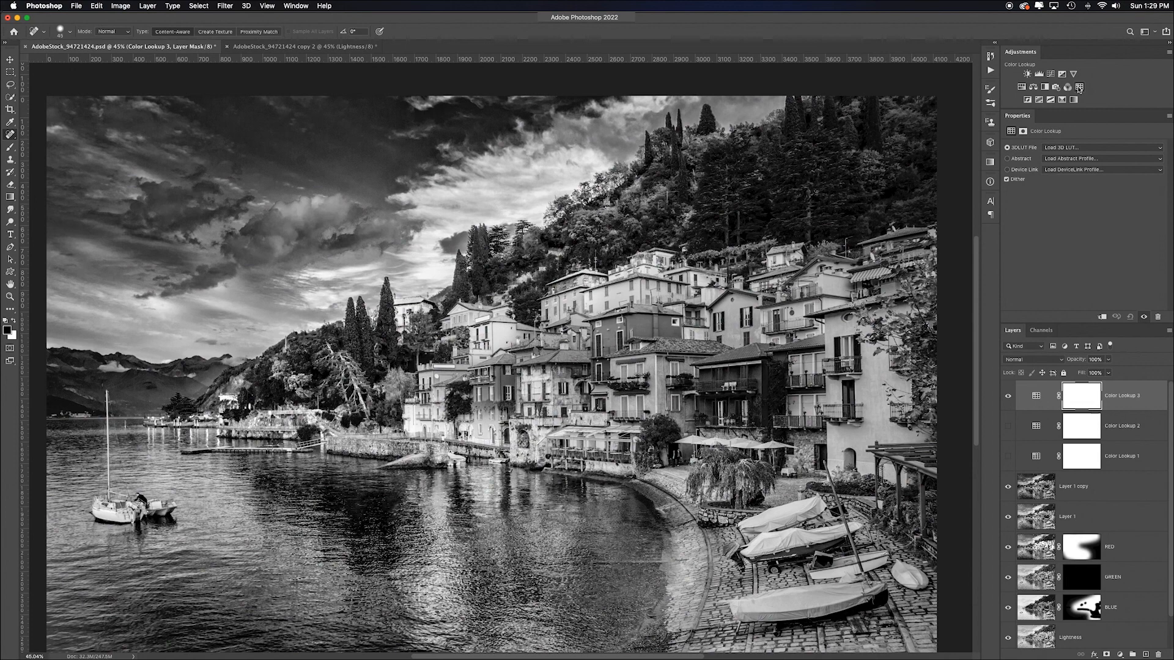
click(1112, 149)
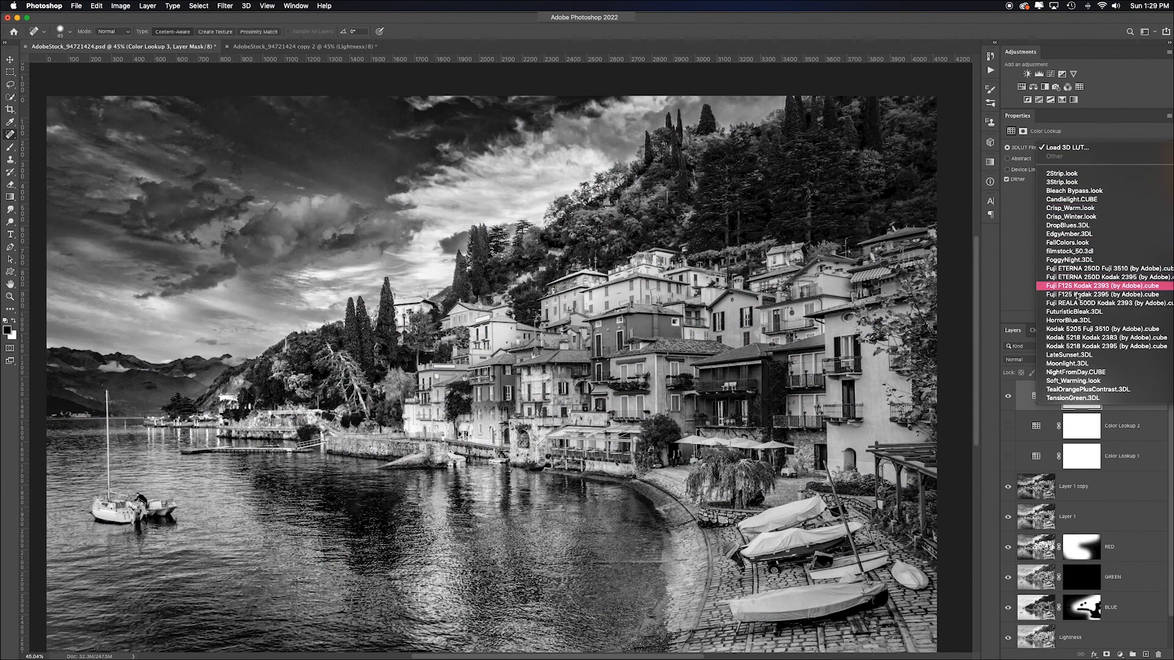
click(1073, 321)
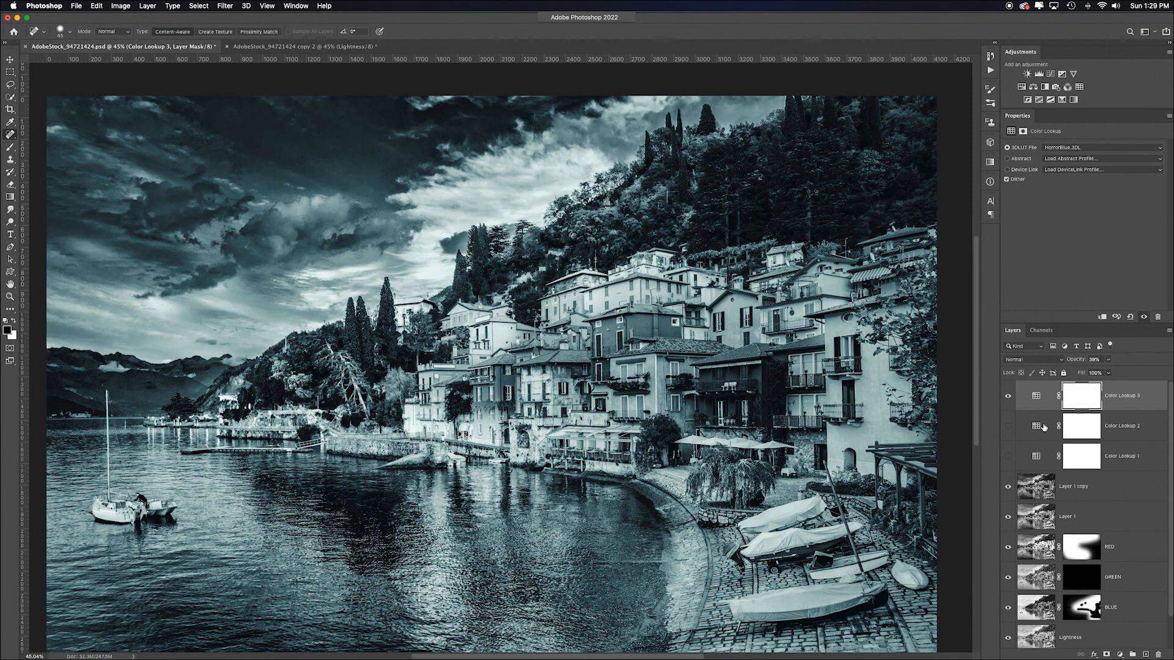
click(1008, 400)
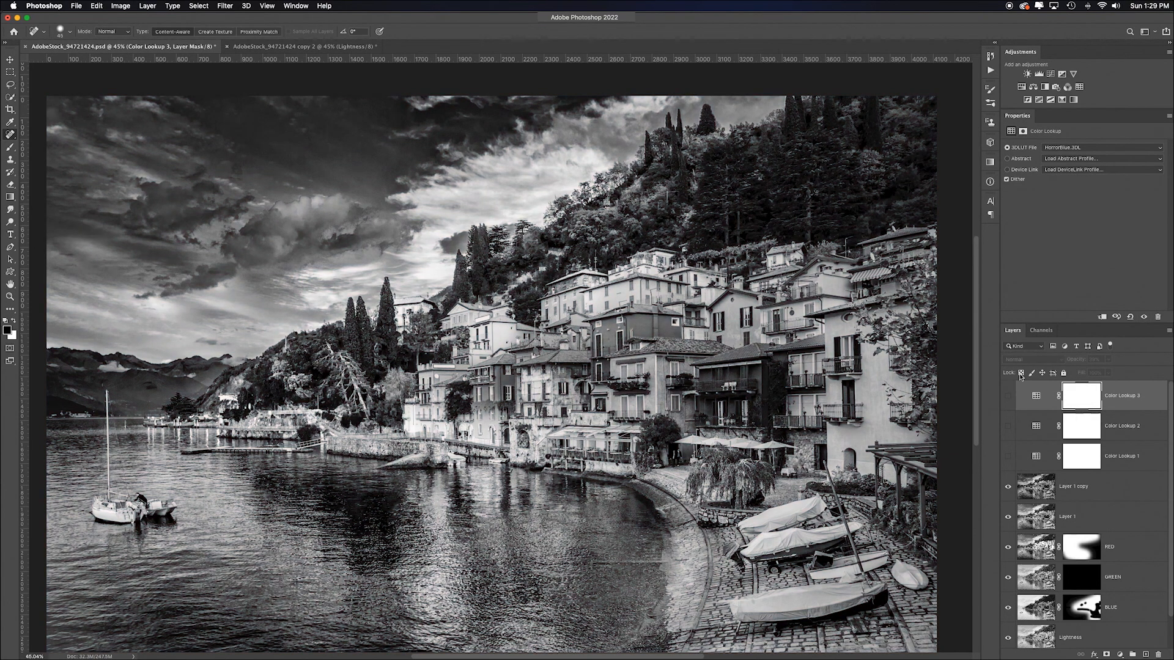
Add a fourth Color Lookup adjustment layer using the FoggyNight.3DL LUT
click(1080, 87)
click(1125, 149)
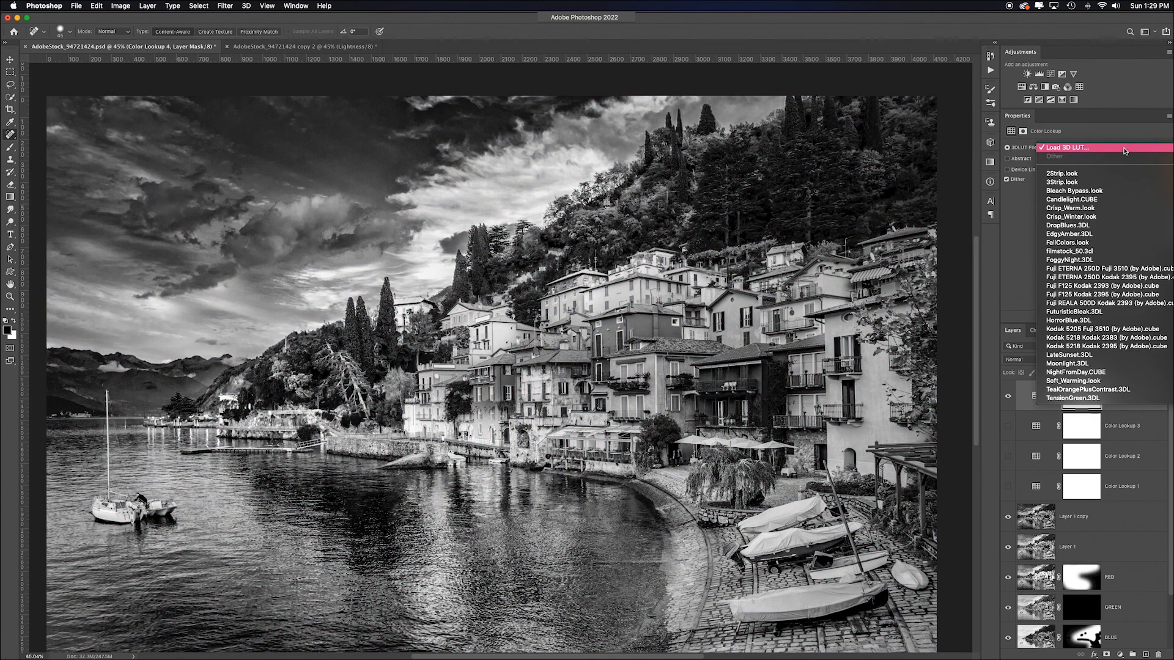
click(1086, 261)
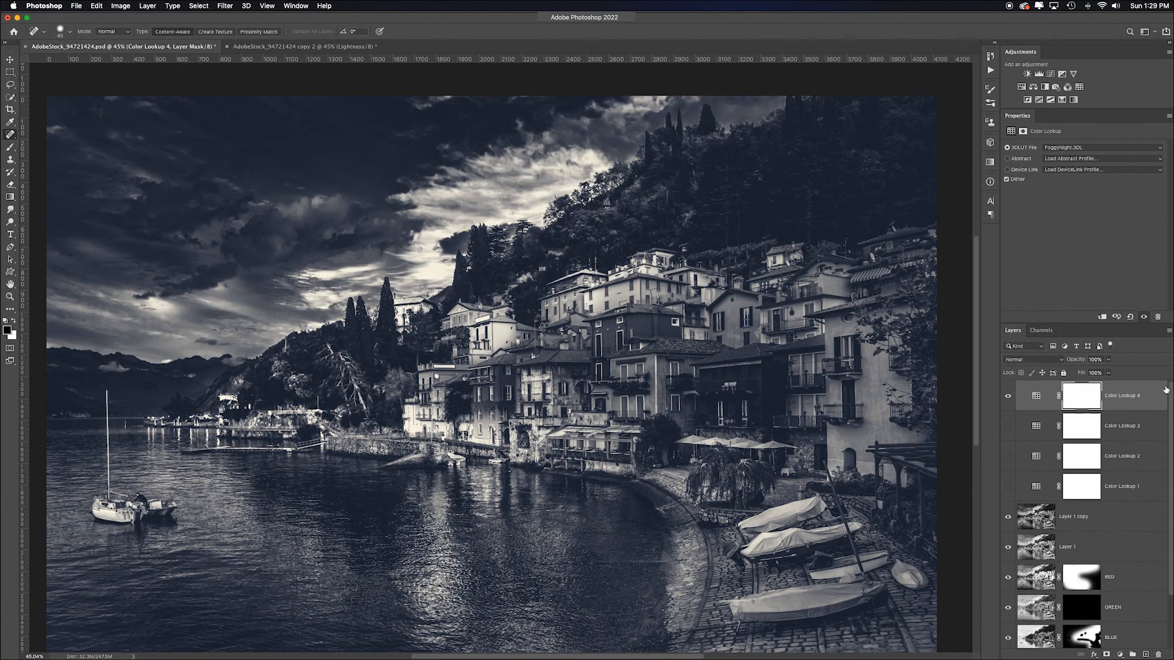
Duplicate the FoggyNight Color Lookup layer, set the copy's blend mode to Screen and lower its opacity to about 69%
key(super+j)
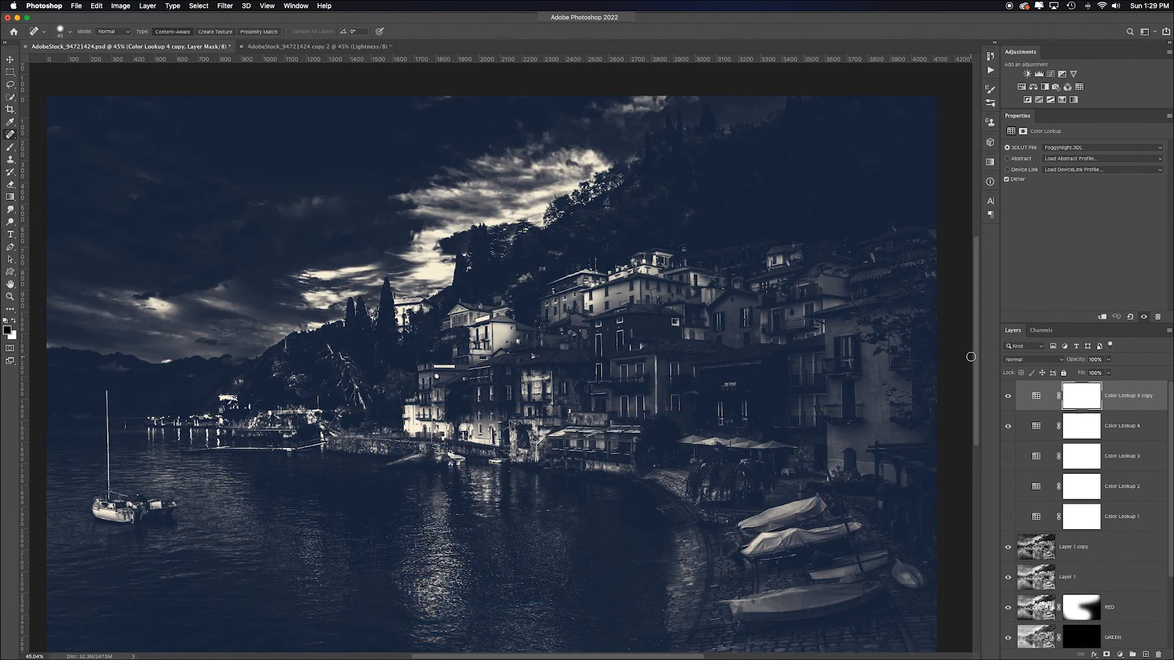
click(1035, 362)
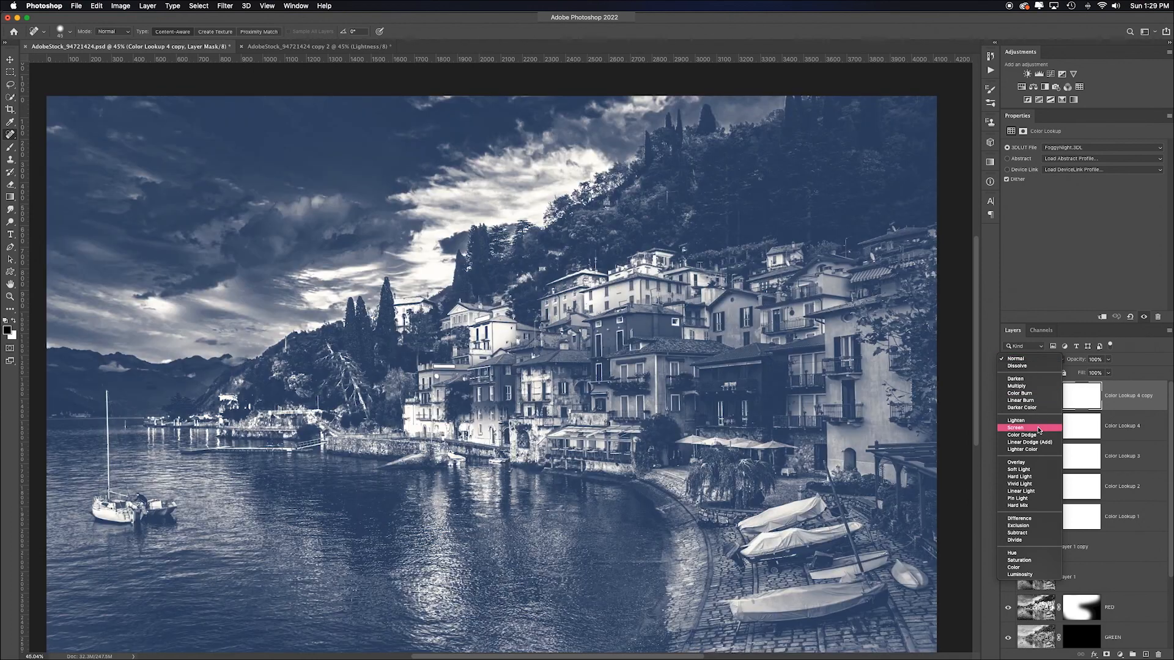
click(1016, 427)
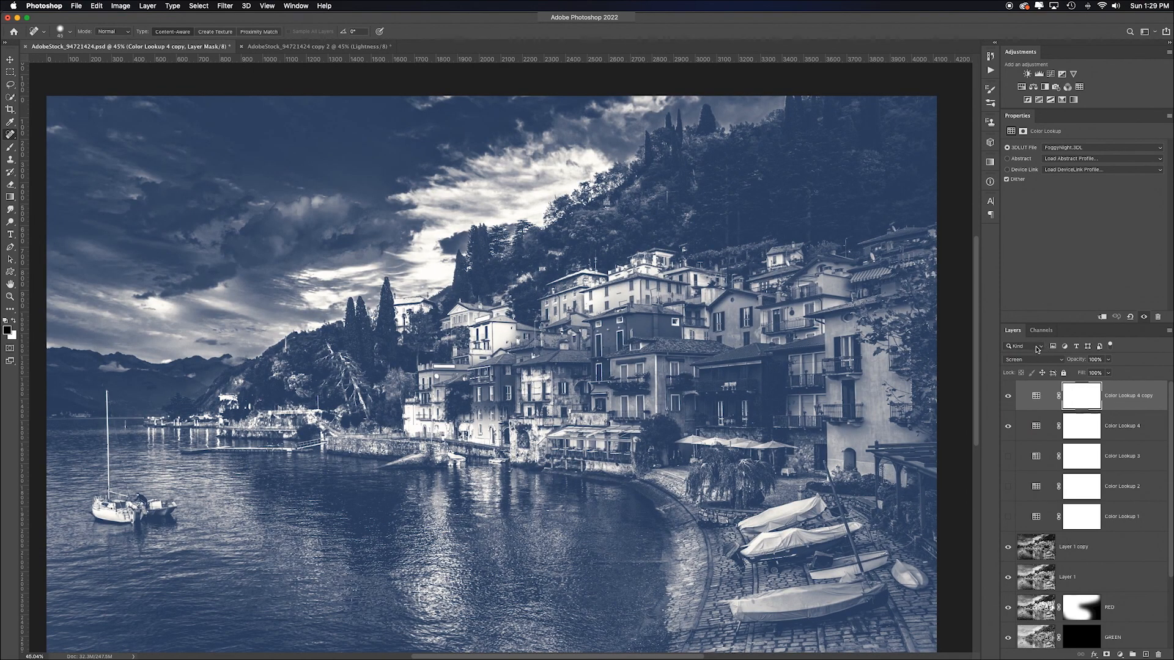
drag(1077, 361, 1079, 364)
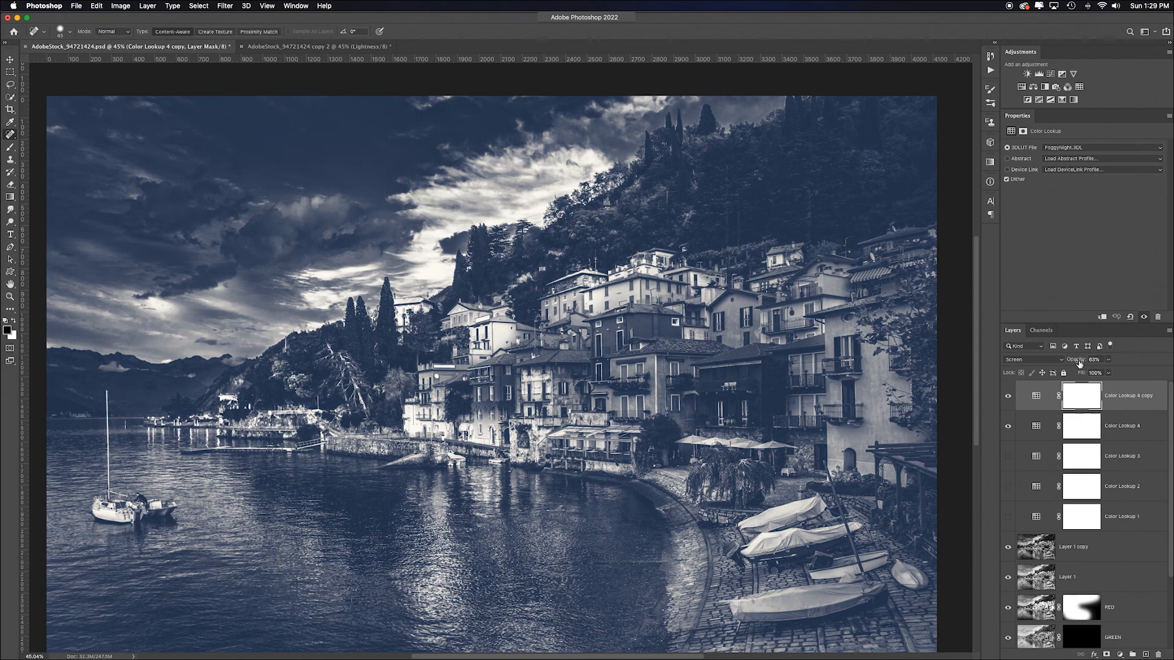